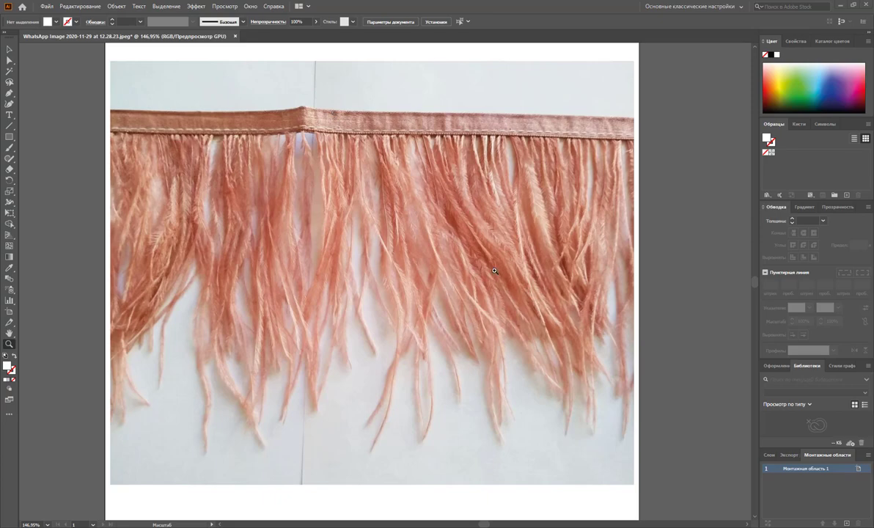
- Draw a vertical line with no fill and a black stroke down one feather
{"action": "mouse_move", "coordinate": [455, 291]}
{"action": "left_mouse_down"}
{"action": "mouse_move", "coordinate": [576, 363]}
{"action": "mouse_move", "coordinate": [517, 317]}
{"action": "left_mouse_up"}
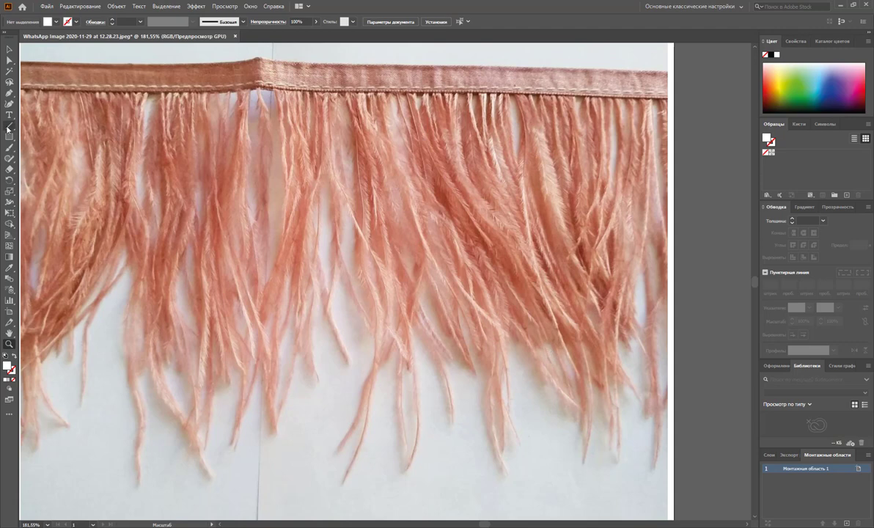
{"action": "left_click", "coordinate": [9, 126]}
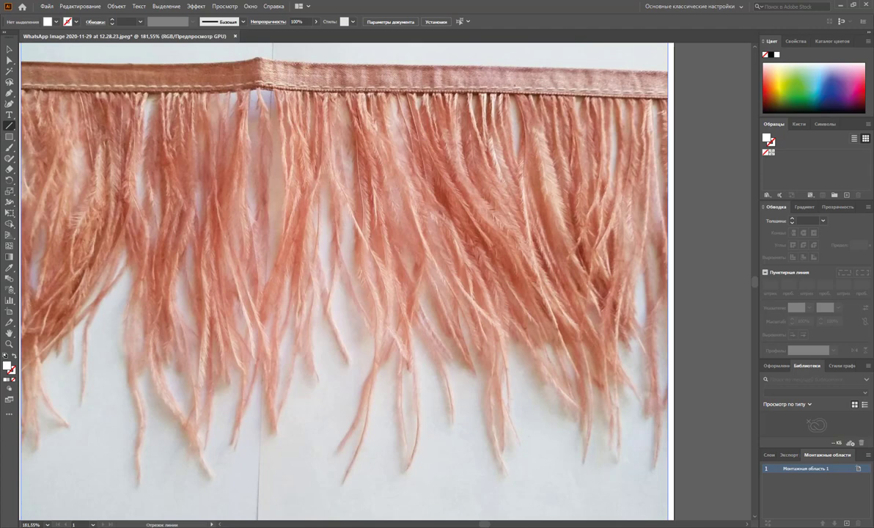
{"action": "left_click", "coordinate": [13, 383]}
{"action": "double_click", "coordinate": [7, 366]}
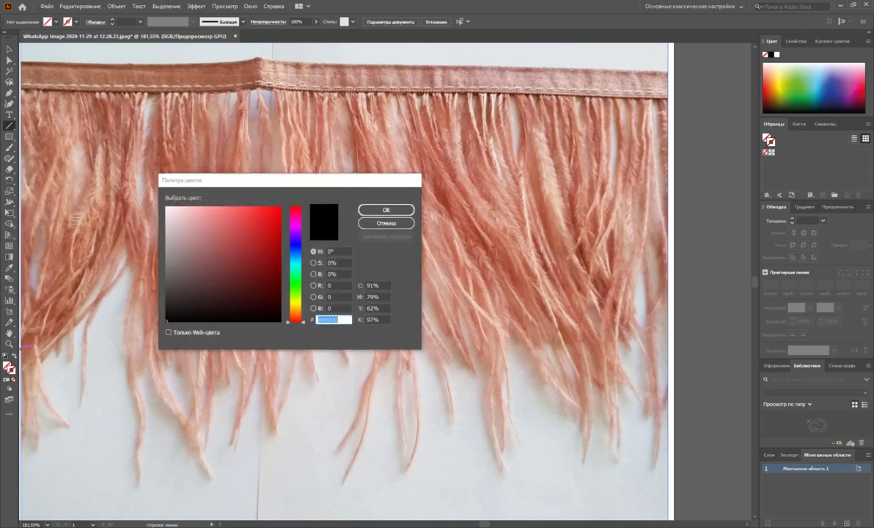
{"action": "left_click", "coordinate": [386, 210]}
{"action": "left_click_drag", "start_coordinate": [356, 94], "coordinate": [358, 491]}
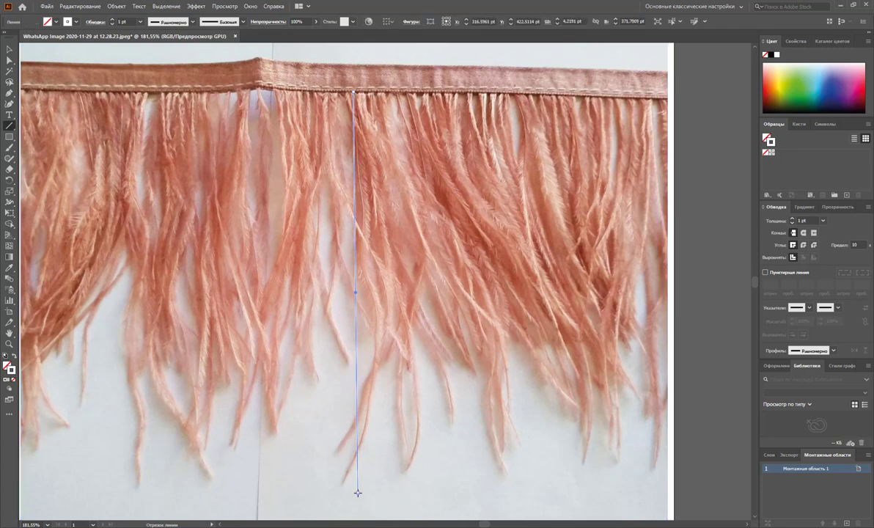
- Recolour the line's stroke to near-black #020202 and save it as a swatch
{"action": "double_click", "coordinate": [13, 371]}
{"action": "left_click_drag", "start_coordinate": [227, 306], "coordinate": [168, 321]}
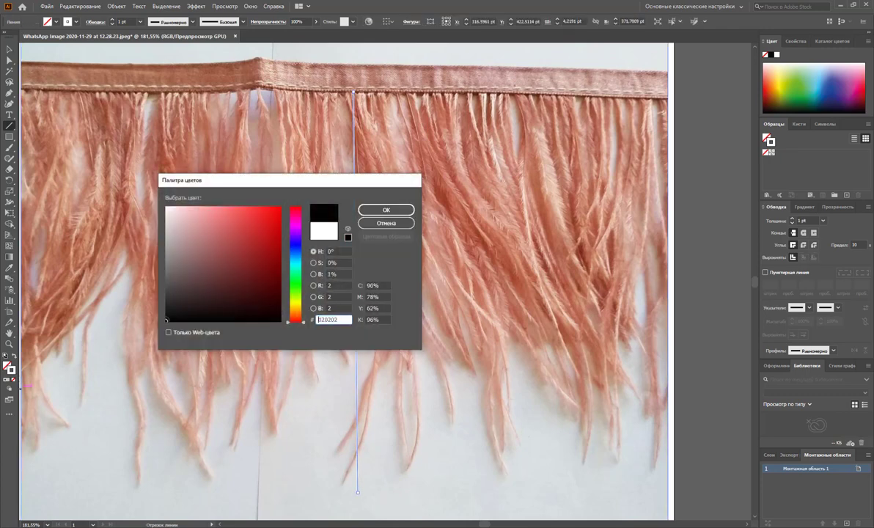
{"action": "left_click", "coordinate": [385, 209]}
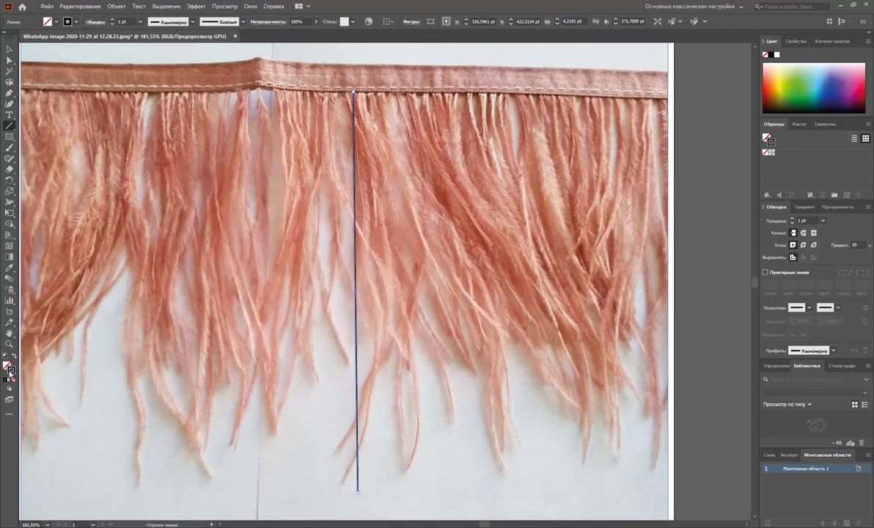
{"action": "left_click_drag", "start_coordinate": [10, 370], "coordinate": [783, 176]}
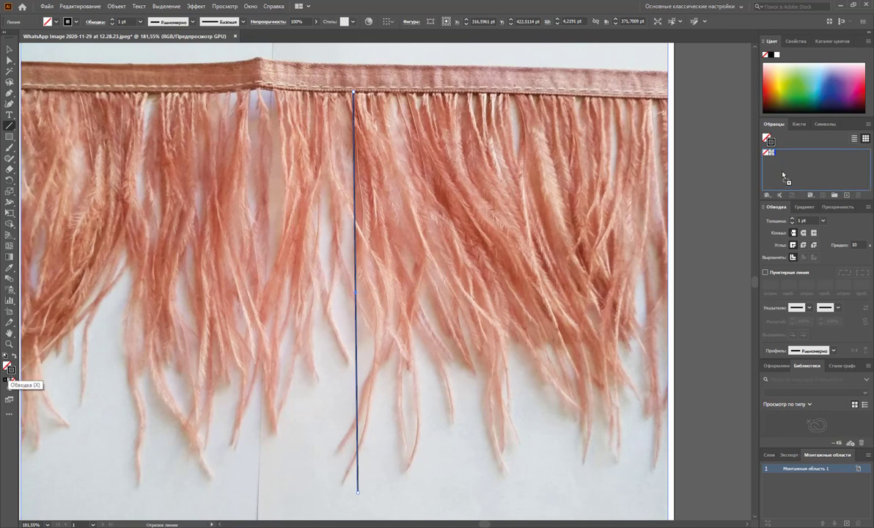
- Zoom in on the shaft top and pen-draw a first curved barb with a black stroke
{"action": "key", "text": "v"}
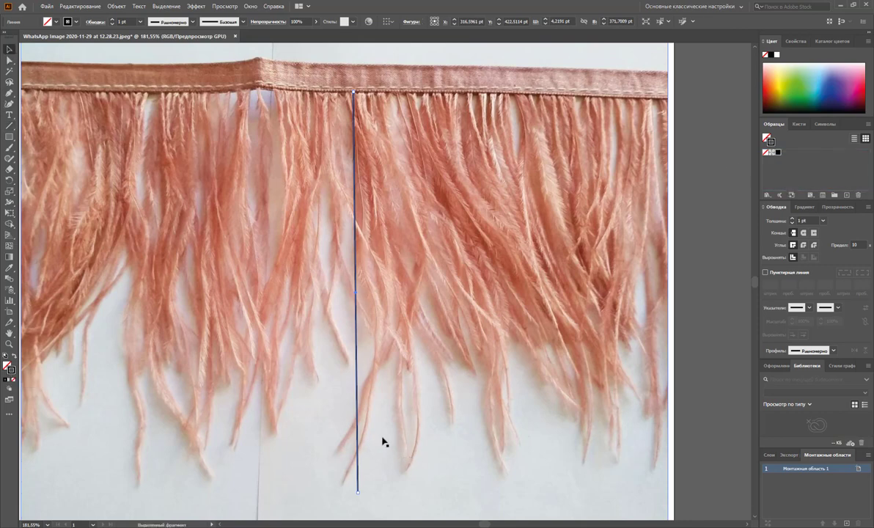
{"action": "left_click", "coordinate": [382, 441]}
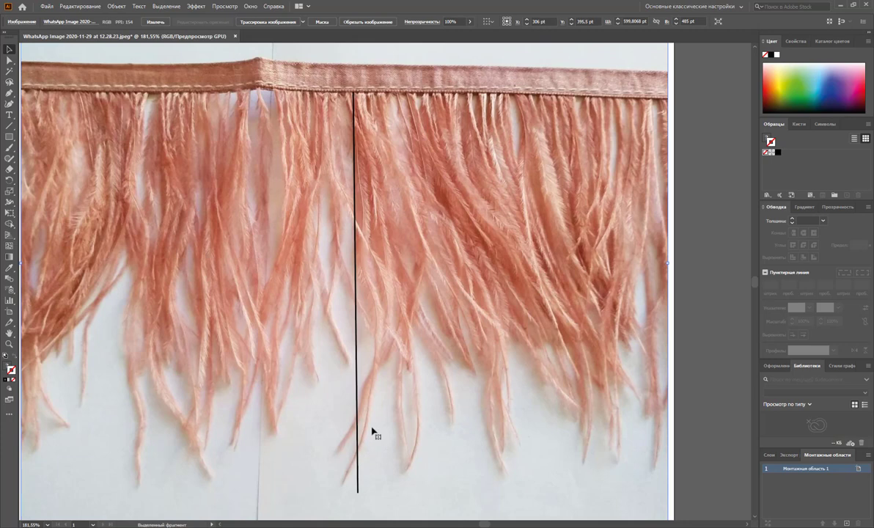
{"action": "left_click", "coordinate": [9, 94]}
{"action": "left_click", "coordinate": [9, 343]}
{"action": "mouse_move", "coordinate": [333, 97]}
{"action": "left_mouse_down"}
{"action": "mouse_move", "coordinate": [560, 269]}
{"action": "mouse_move", "coordinate": [440, 211]}
{"action": "left_mouse_up"}
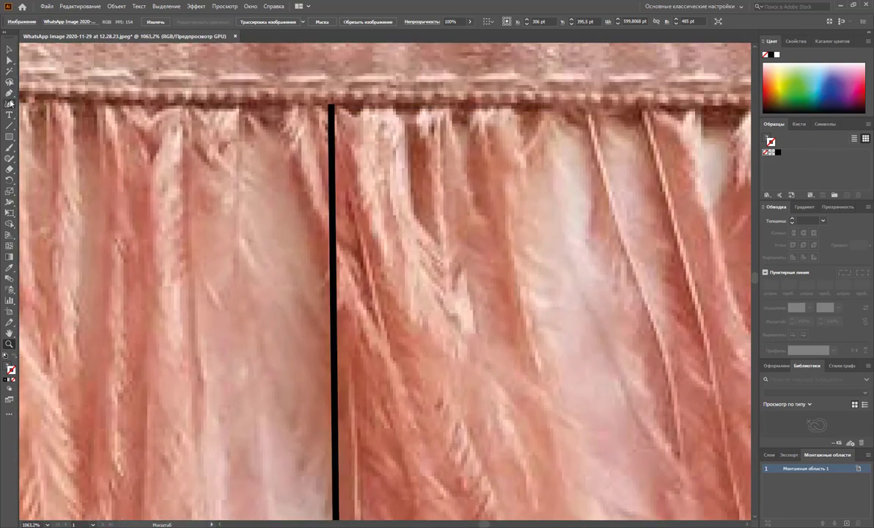
{"action": "left_click", "coordinate": [9, 93]}
{"action": "left_click", "coordinate": [38, 95]}
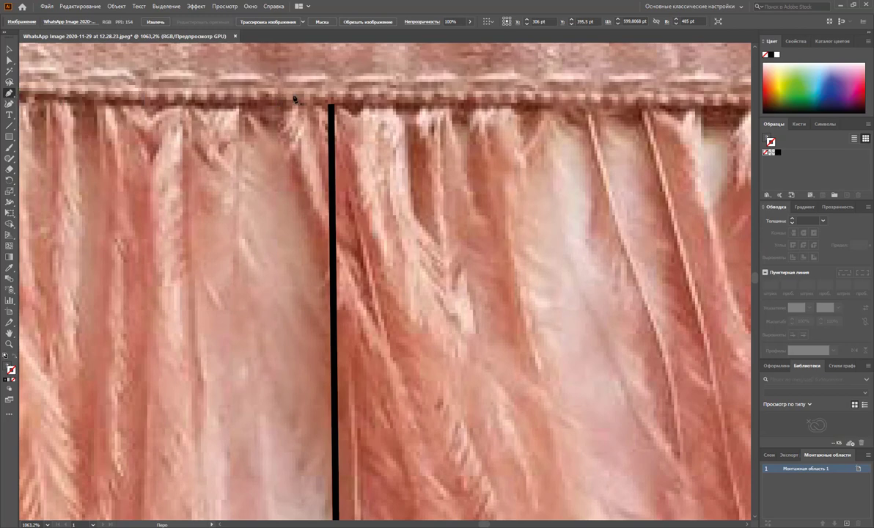
{"action": "left_click_drag", "start_coordinate": [329, 106], "coordinate": [322, 121]}
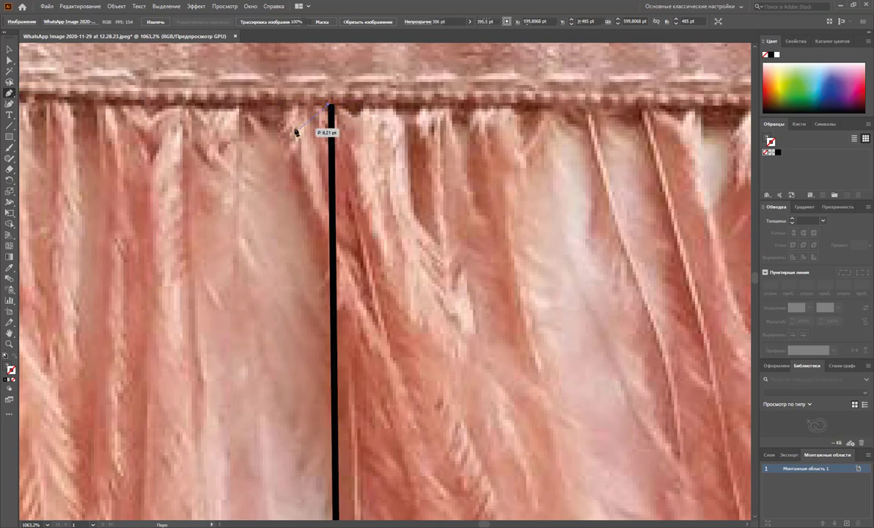
{"action": "left_click", "coordinate": [271, 153]}
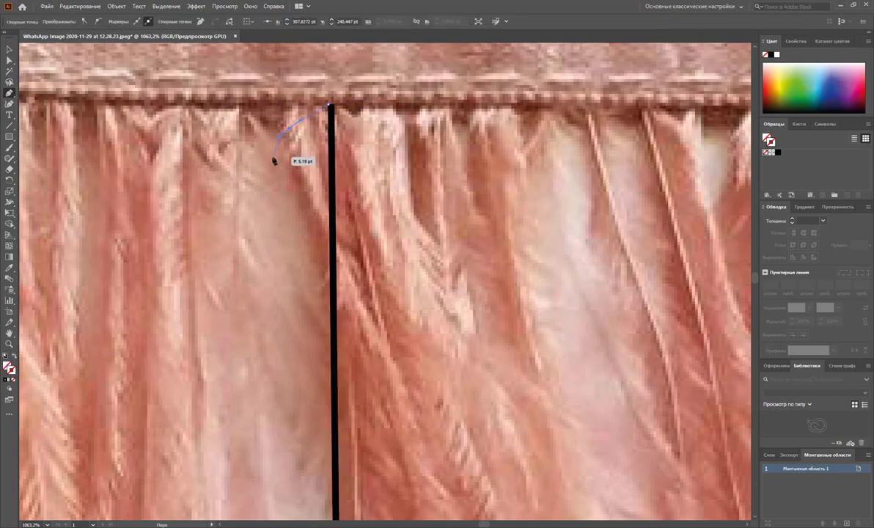
{"action": "left_click", "coordinate": [328, 130]}
{"action": "key", "text": "d"}
- Pen-draw another closed curved barb branching left off the shaft line
{"action": "scroll", "coordinate": [399, 222], "scroll_direction": "down", "scroll_amount": 3}
{"action": "scroll", "coordinate": [400, 222], "scroll_direction": "down", "scroll_amount": 3}
{"action": "scroll", "coordinate": [399, 207], "scroll_direction": "down", "scroll_amount": 3}
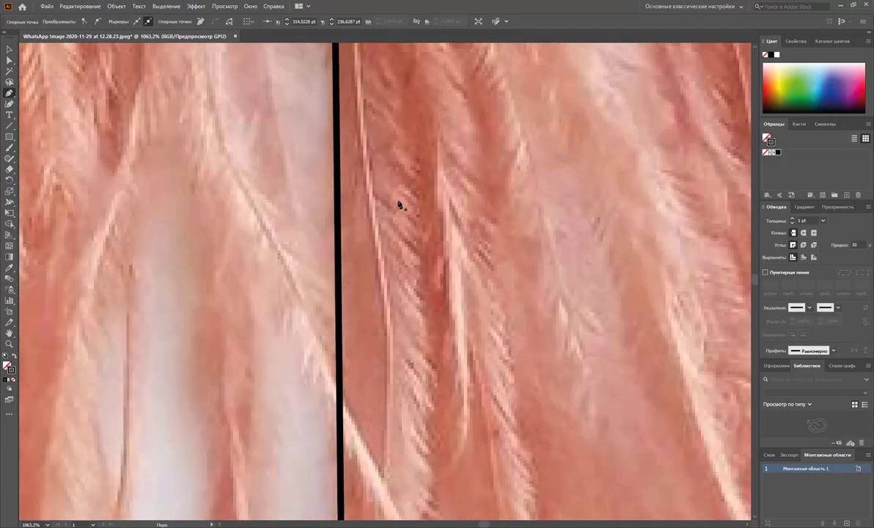
{"action": "key", "text": "z"}
{"action": "scroll", "coordinate": [431, 297], "scroll_direction": "down", "scroll_amount": 2}
{"action": "scroll", "coordinate": [404, 308], "scroll_direction": "down", "scroll_amount": 2}
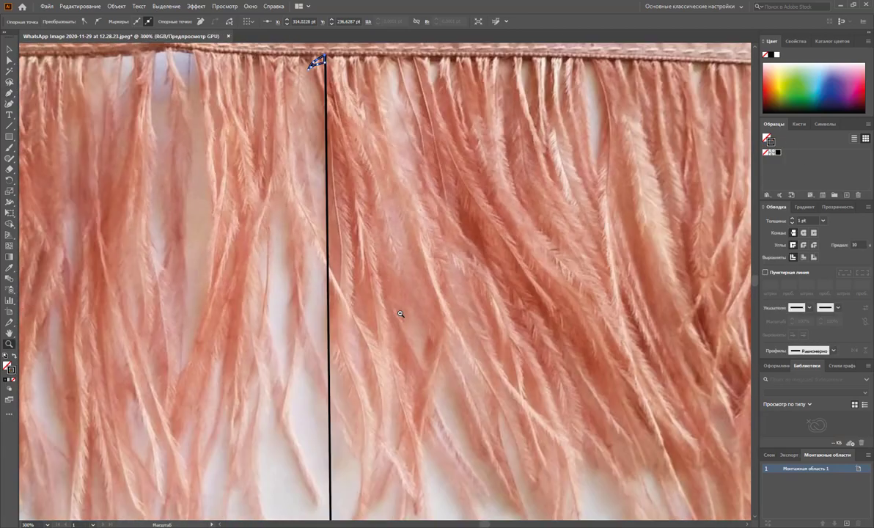
{"action": "scroll", "coordinate": [404, 308], "scroll_direction": "down", "scroll_amount": 2}
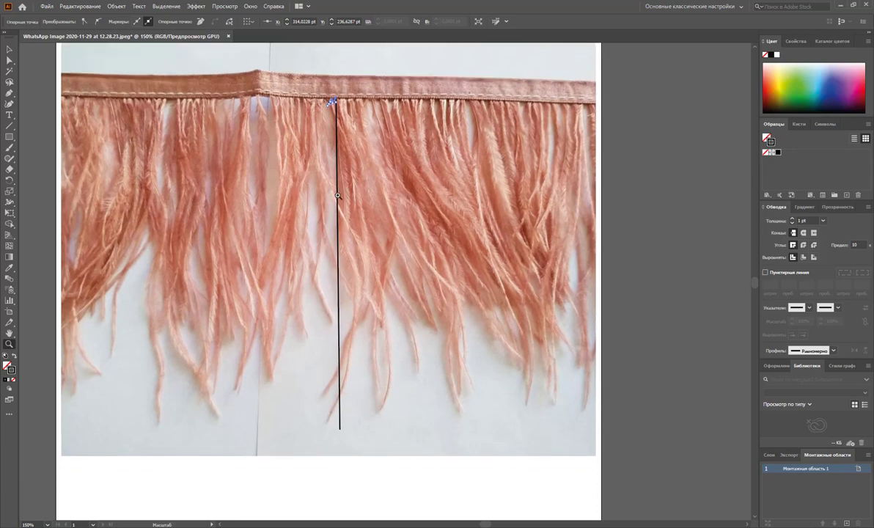
{"action": "left_click_drag", "start_coordinate": [333, 191], "coordinate": [559, 293]}
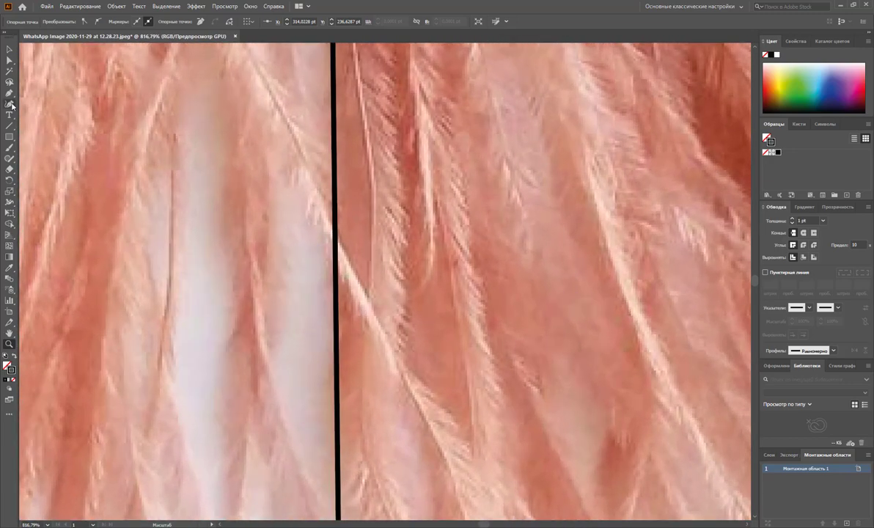
{"action": "left_click", "coordinate": [10, 93]}
{"action": "left_click", "coordinate": [331, 165]}
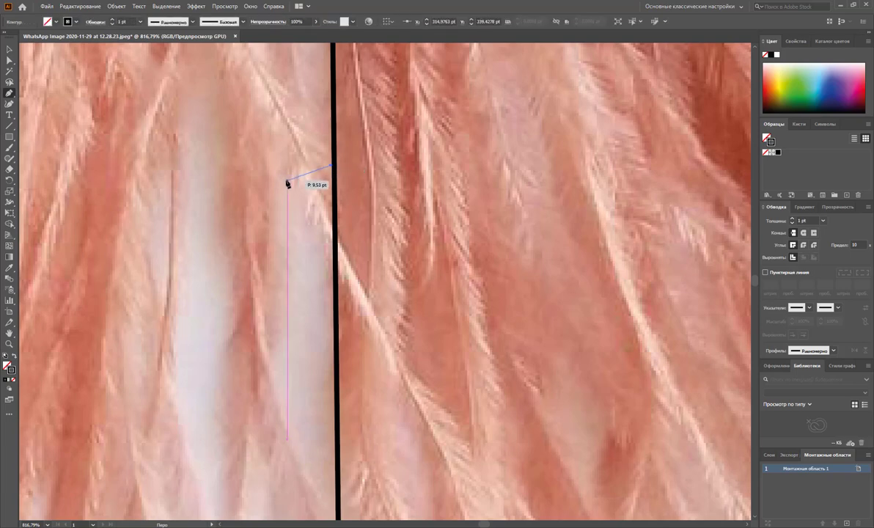
{"action": "left_click_drag", "start_coordinate": [285, 180], "coordinate": [268, 195]}
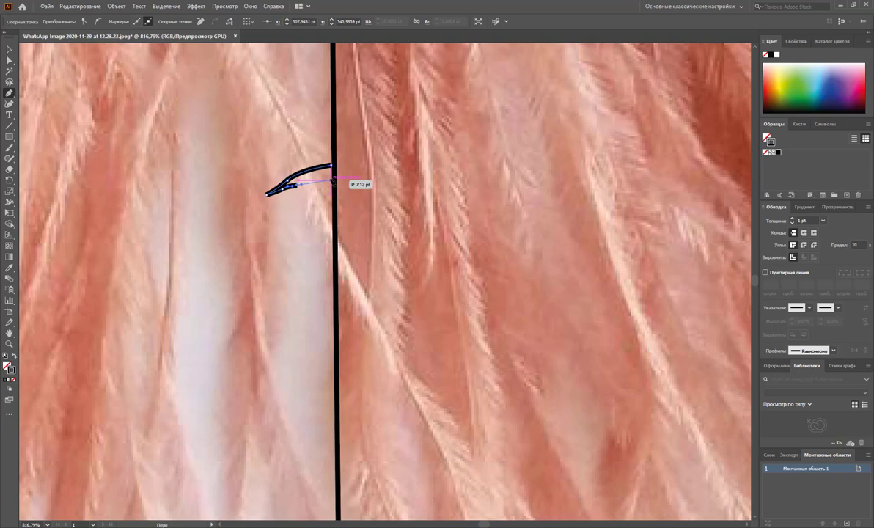
{"action": "left_click_drag", "start_coordinate": [331, 174], "coordinate": [332, 170]}
{"action": "left_click", "coordinate": [332, 164]}
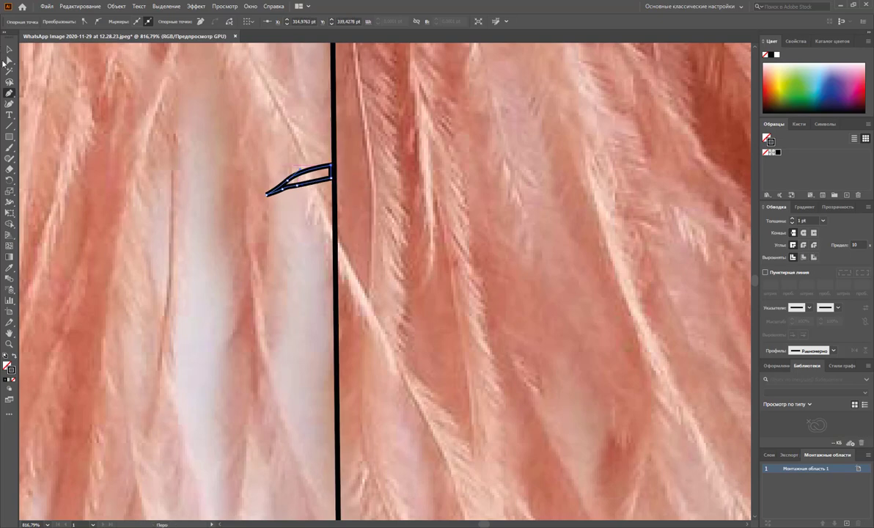
{"action": "key", "text": "v"}
{"action": "left_click", "coordinate": [323, 244]}
- Pen-draw a second closed barb lower on the shaft's left, with a black stroke
{"action": "key", "text": "z"}
{"action": "left_click", "coordinate": [353, 335], "text": "alt"}
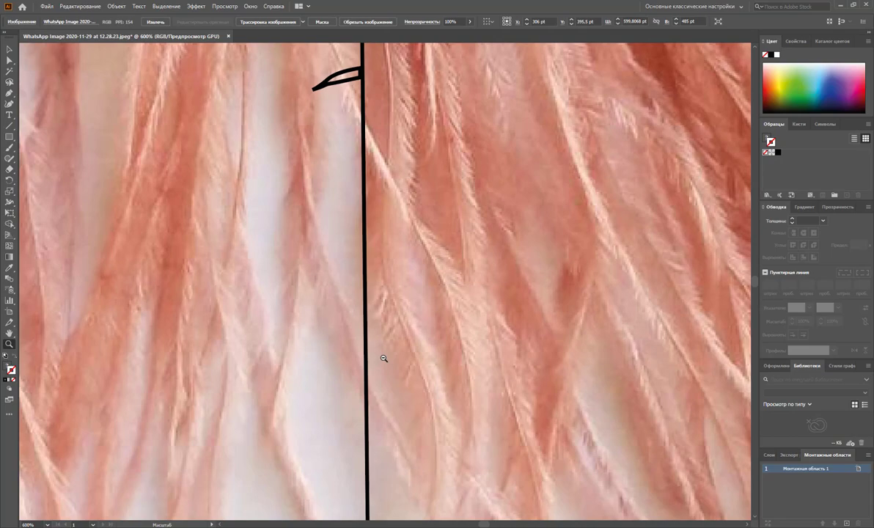
{"action": "left_click", "coordinate": [383, 358], "text": "alt"}
{"action": "left_click", "coordinate": [392, 359], "text": "alt"}
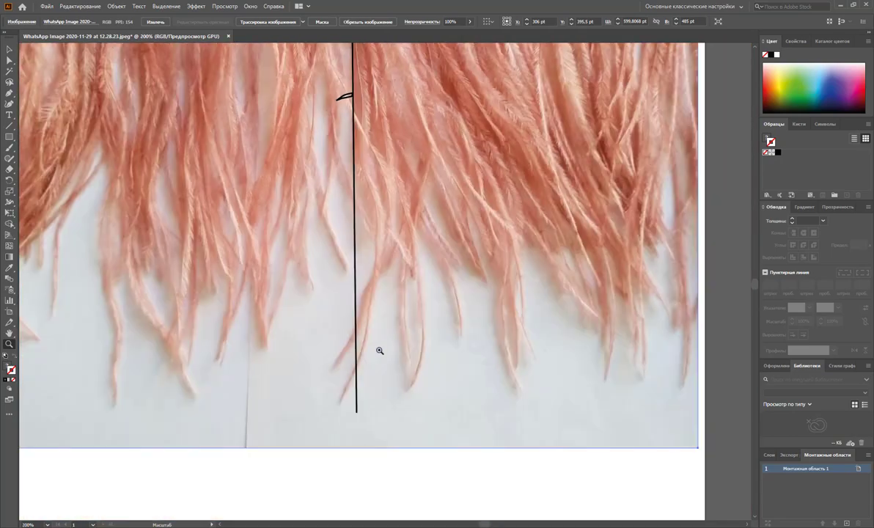
{"action": "scroll", "coordinate": [370, 278], "scroll_direction": "up", "scroll_amount": 3}
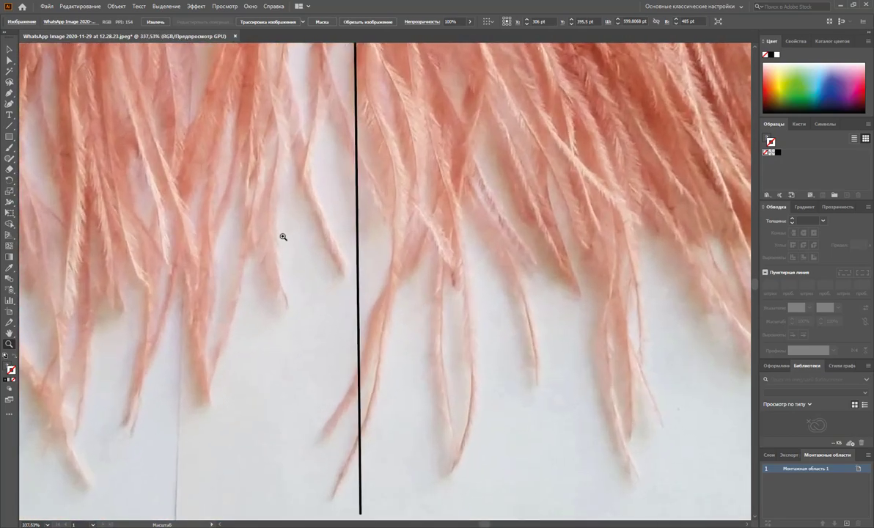
{"action": "left_click", "coordinate": [10, 93]}
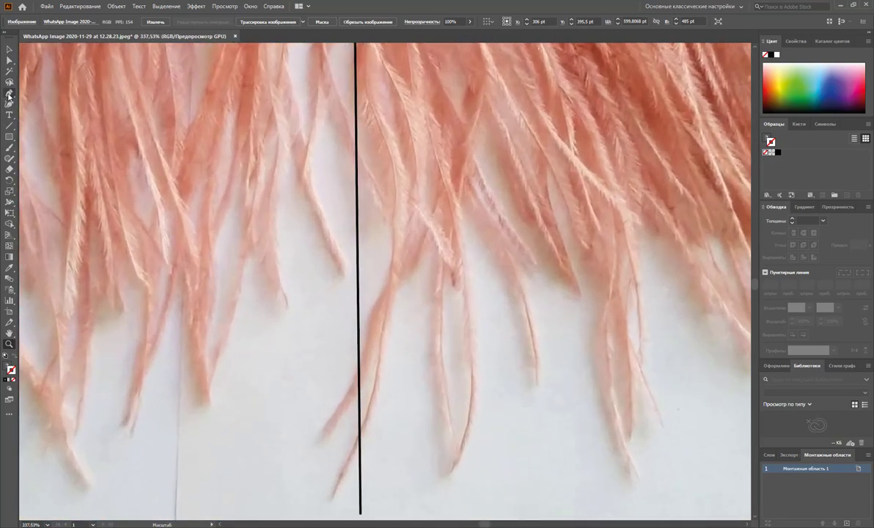
{"action": "left_click", "coordinate": [356, 233]}
{"action": "left_click_drag", "start_coordinate": [326, 247], "coordinate": [359, 243]}
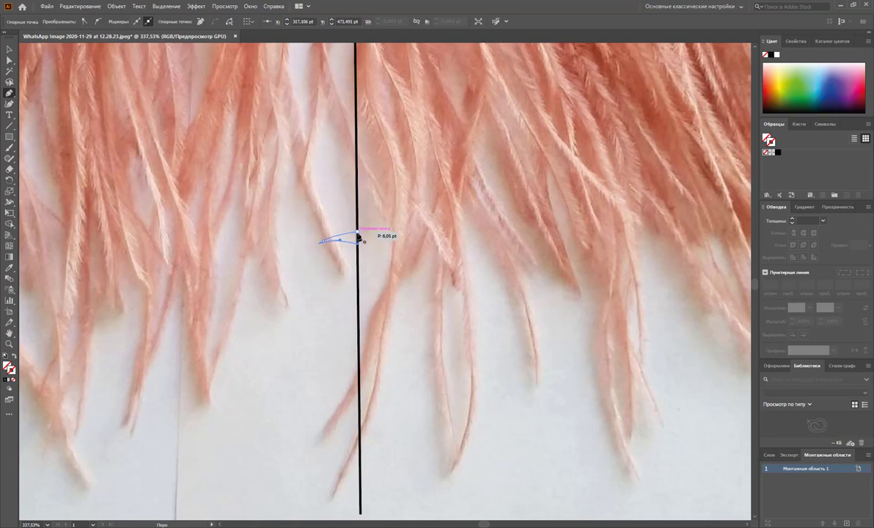
{"action": "left_click", "coordinate": [357, 234]}
{"action": "left_click", "coordinate": [778, 151]}
- Adjust the shaft line's bottom end anchor, then zoom out to view the feather
{"action": "scroll", "coordinate": [530, 177], "scroll_direction": "down", "scroll_amount": 3}
{"action": "scroll", "coordinate": [440, 279], "scroll_direction": "down", "scroll_amount": 1}
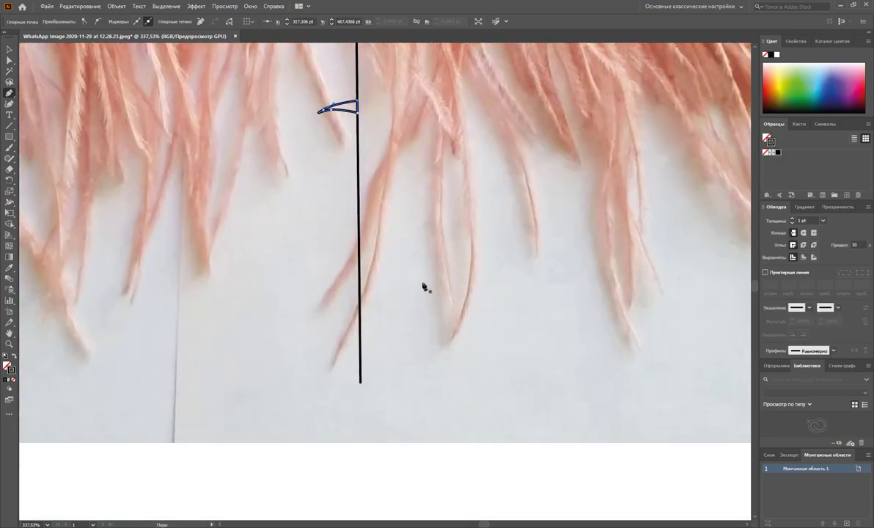
{"action": "left_click_drag", "start_coordinate": [360, 380], "coordinate": [354, 389]}
{"action": "left_click", "coordinate": [359, 380]}
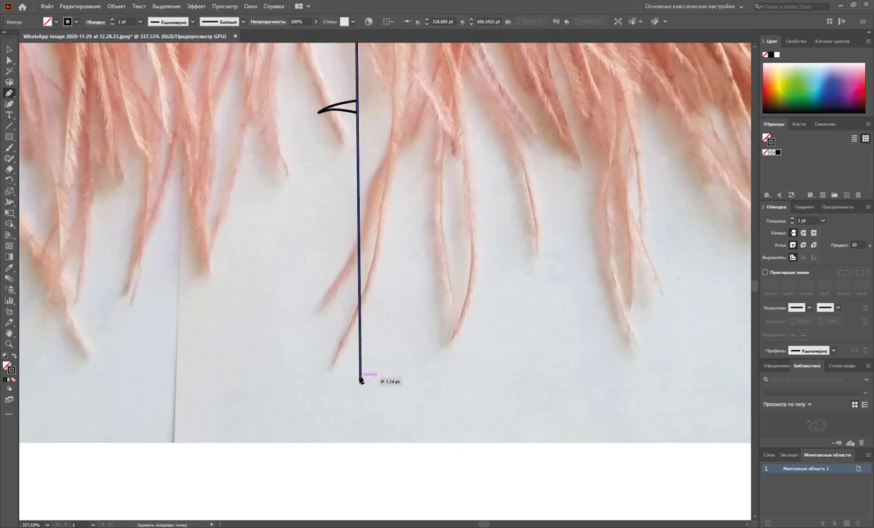
{"action": "left_click_drag", "start_coordinate": [358, 381], "coordinate": [359, 379]}
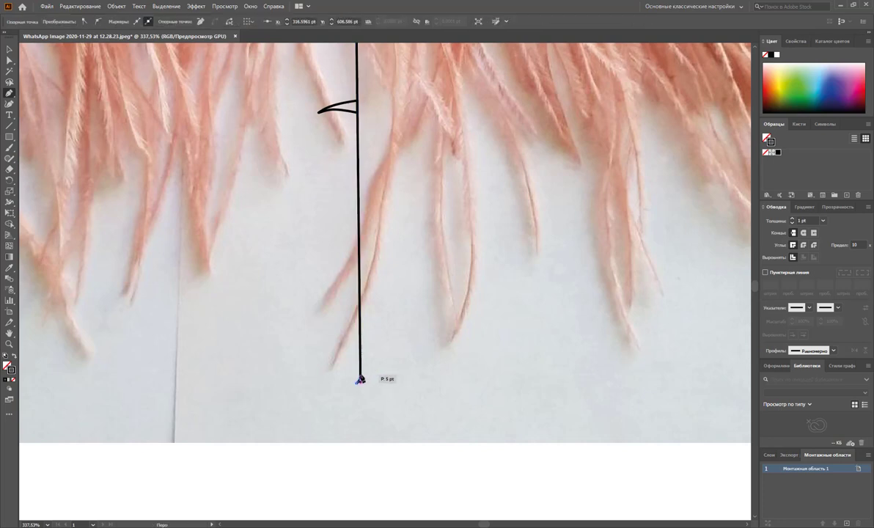
{"action": "left_click", "coordinate": [360, 379]}
{"action": "key", "text": "v"}
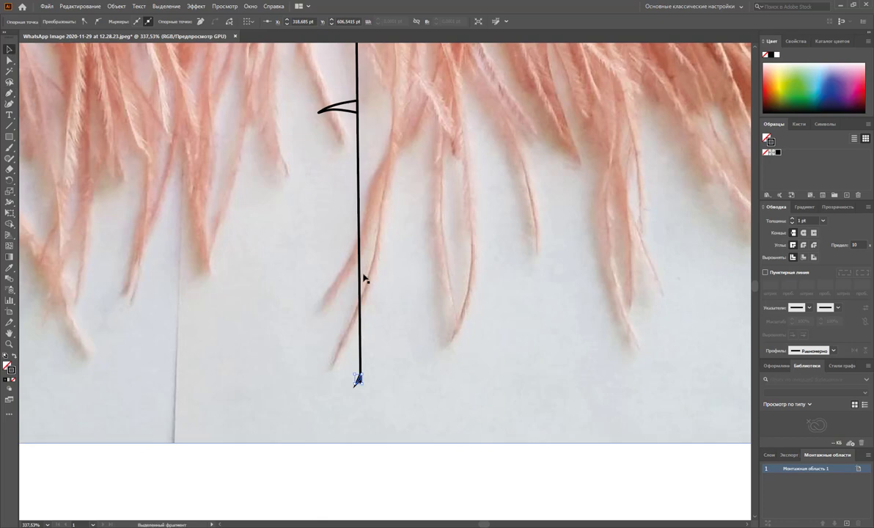
{"action": "scroll", "coordinate": [423, 287], "scroll_direction": "up", "scroll_amount": 1}
{"action": "key", "text": "z"}
{"action": "left_click", "coordinate": [445, 250], "text": "alt"}
{"action": "left_click", "coordinate": [347, 214], "text": "alt"}
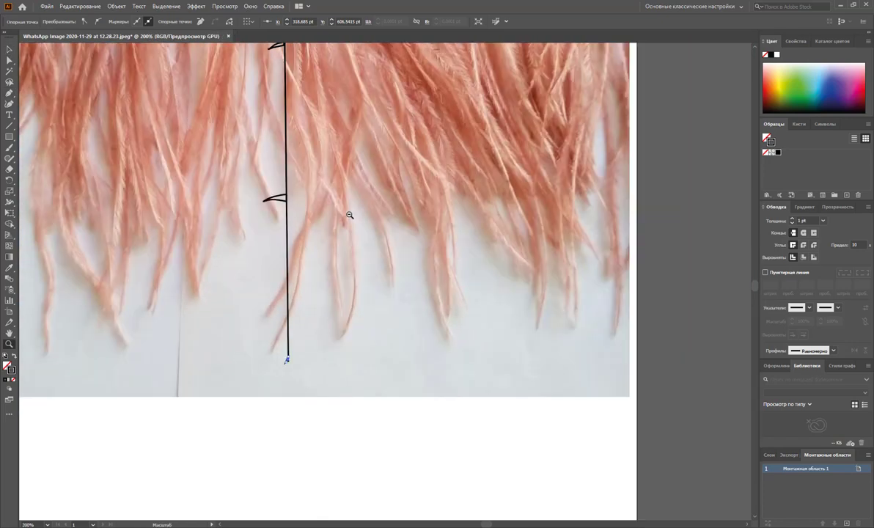
- Shrink the lowest barb hook with the Selection tool
{"action": "left_click", "coordinate": [9, 49]}
{"action": "left_click", "coordinate": [302, 288]}
{"action": "left_click", "coordinate": [330, 279]}
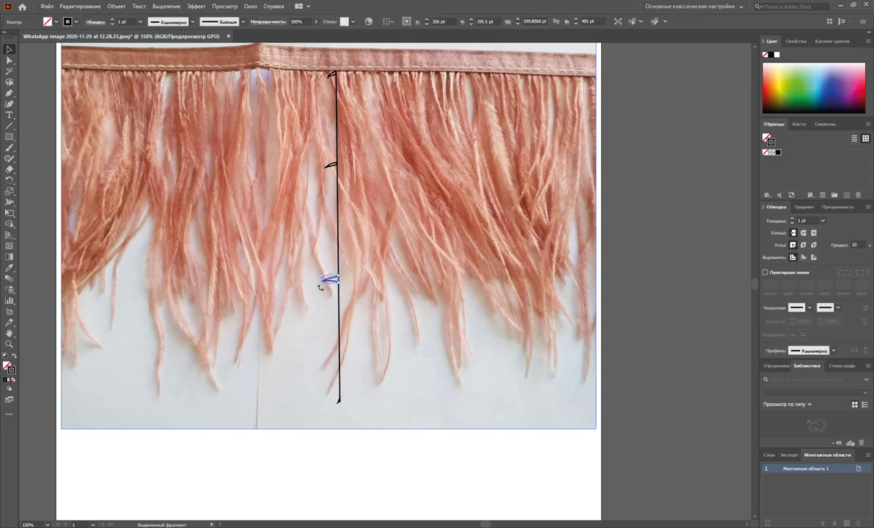
{"action": "left_click_drag", "start_coordinate": [321, 284], "coordinate": [336, 275]}
{"action": "left_click", "coordinate": [341, 276]}
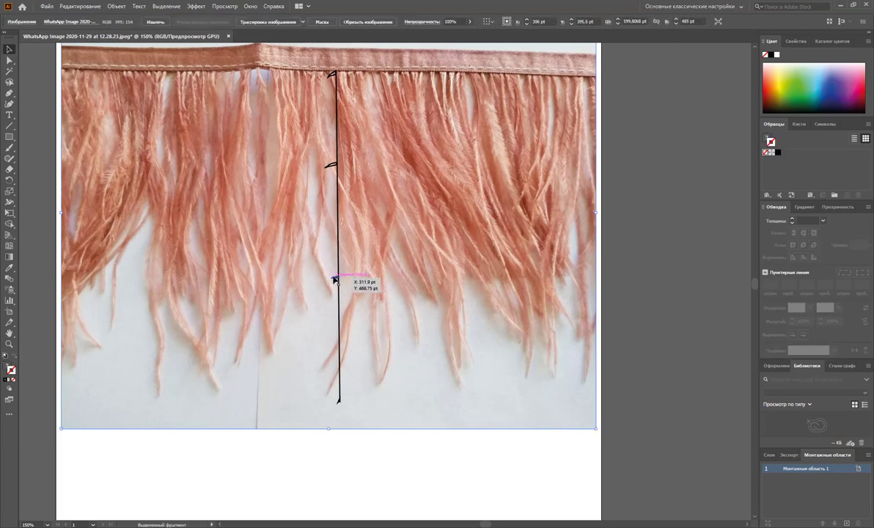
- Swap fill and stroke so the shaft and hooks get a black fill with no stroke
{"action": "left_click", "coordinate": [333, 278]}
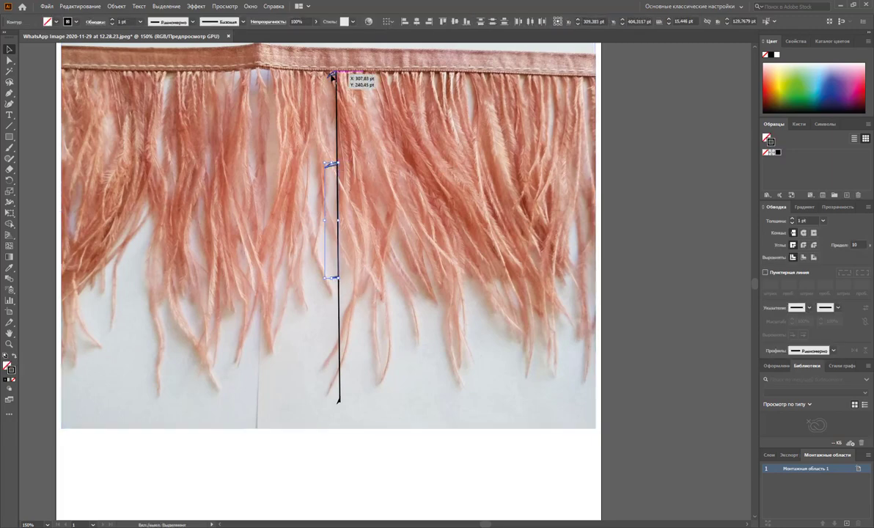
{"action": "left_click", "coordinate": [331, 74]}
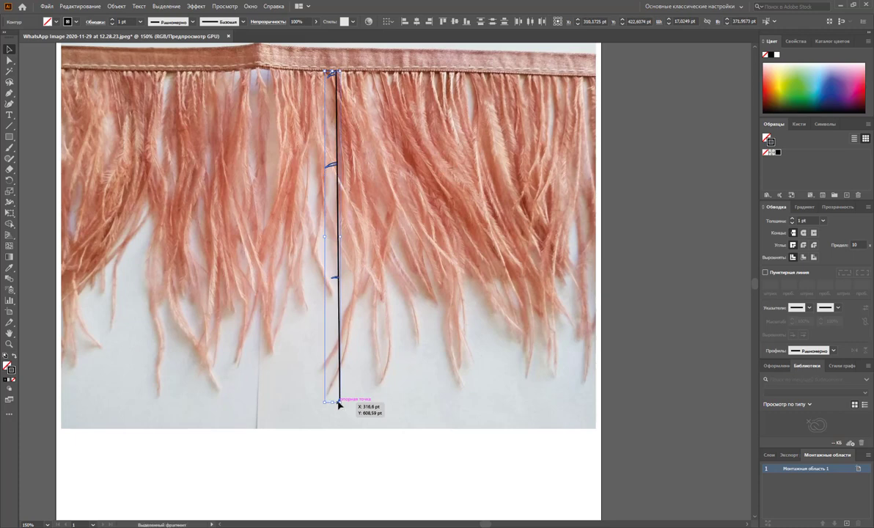
{"action": "left_click", "coordinate": [13, 357]}
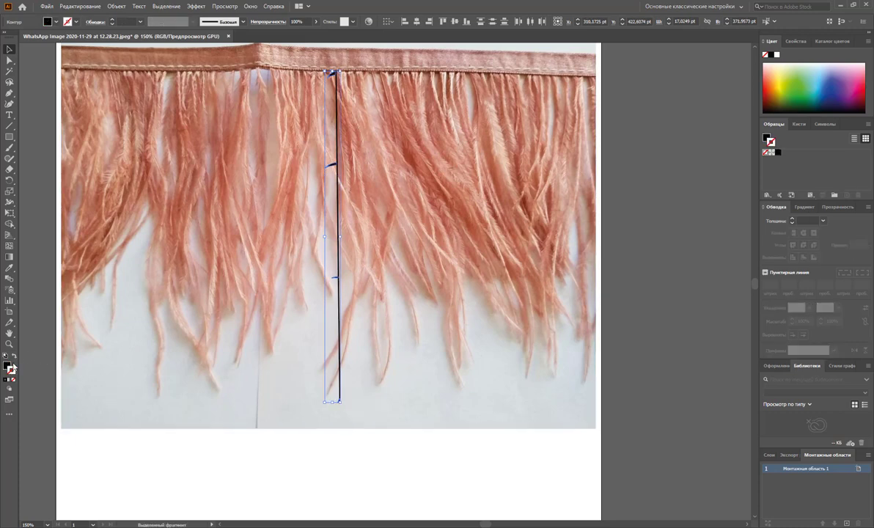
{"action": "left_click", "coordinate": [285, 475]}
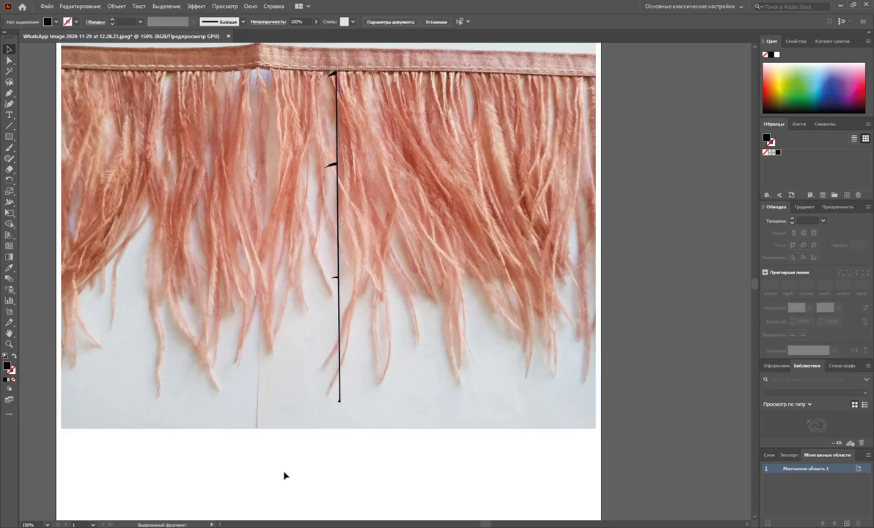
{"action": "left_click", "coordinate": [338, 400]}
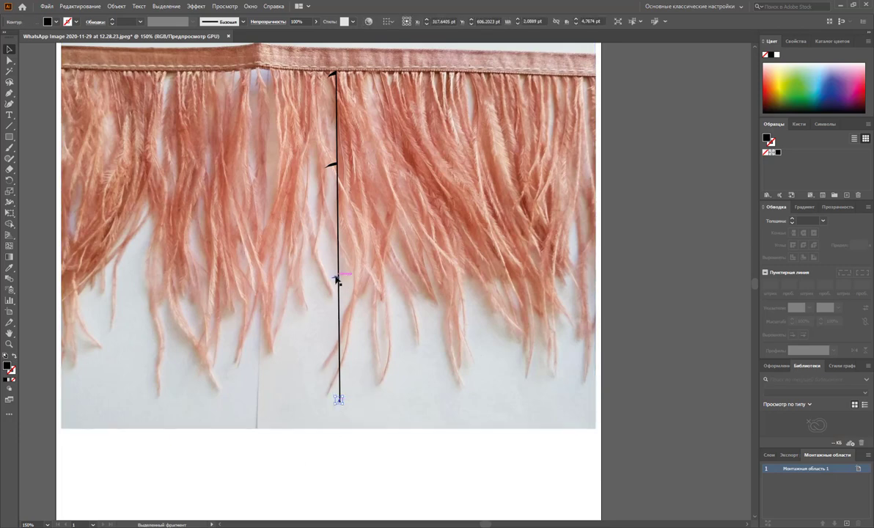
{"action": "left_click", "coordinate": [244, 452]}
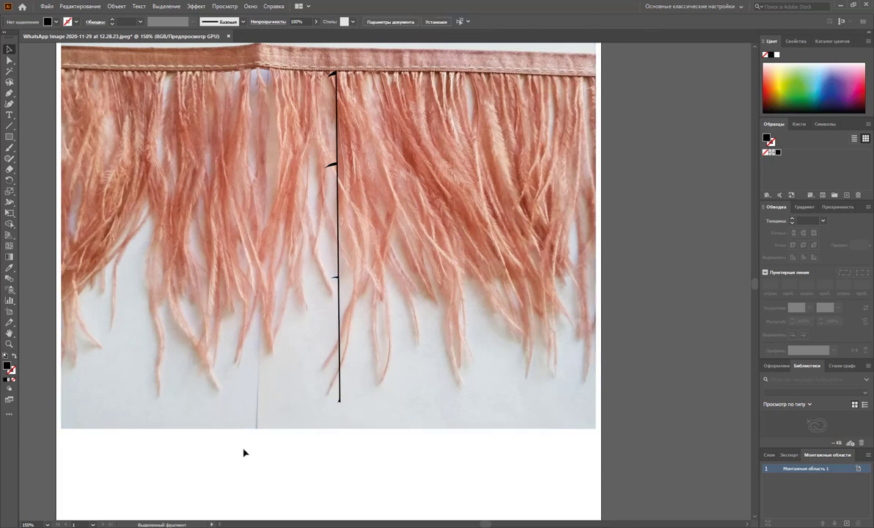
- Sample the feather photo's pink with the Eyedropper and save it as a swatch
{"action": "left_click", "coordinate": [9, 267]}
{"action": "left_click", "coordinate": [371, 165]}
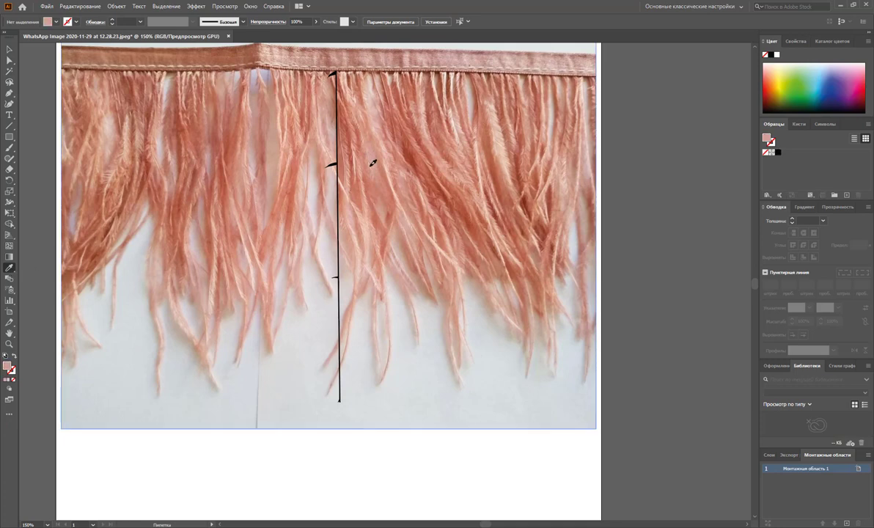
{"action": "left_click_drag", "start_coordinate": [9, 368], "coordinate": [788, 165]}
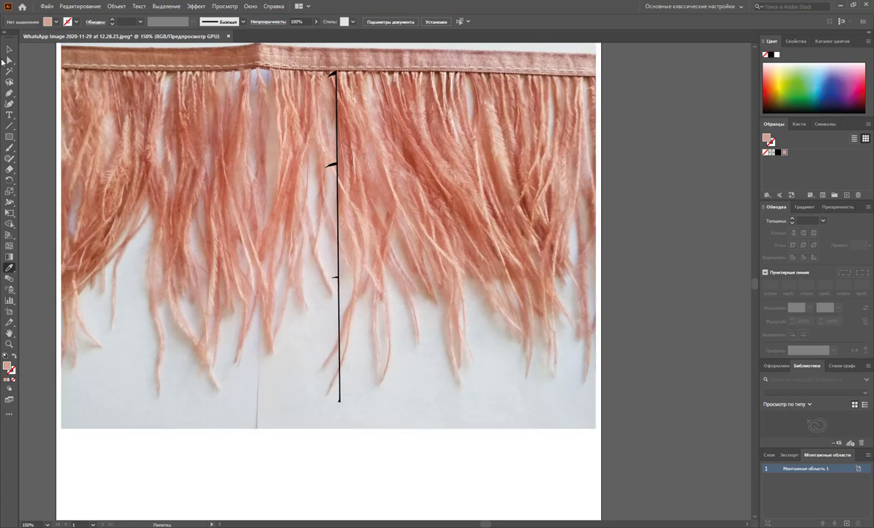
- Fill the shaft and hooks with the new pink swatch
{"action": "left_click", "coordinate": [10, 49]}
{"action": "left_click", "coordinate": [331, 75]}
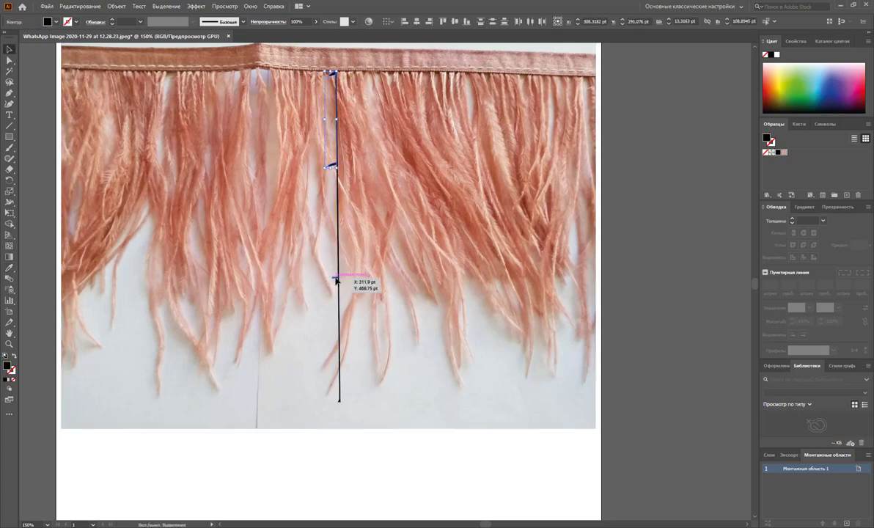
{"action": "left_click", "coordinate": [339, 401], "text": "shift"}
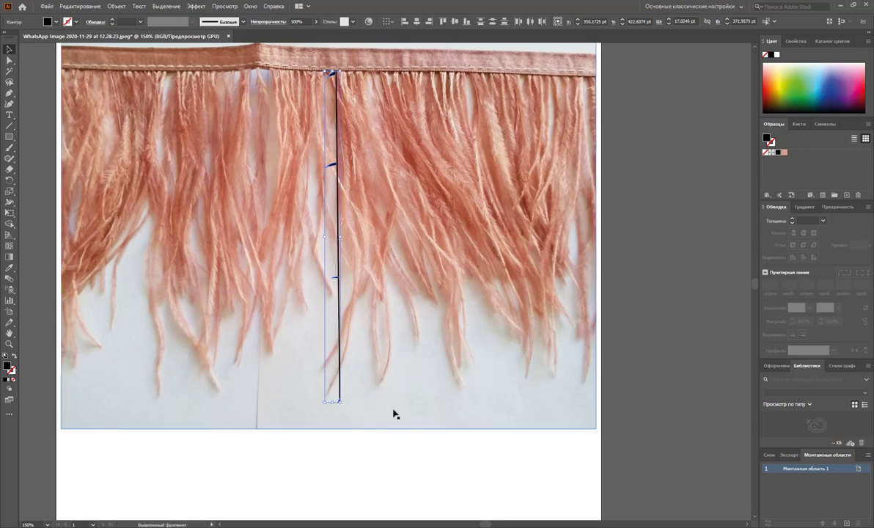
{"action": "left_click", "coordinate": [783, 153]}
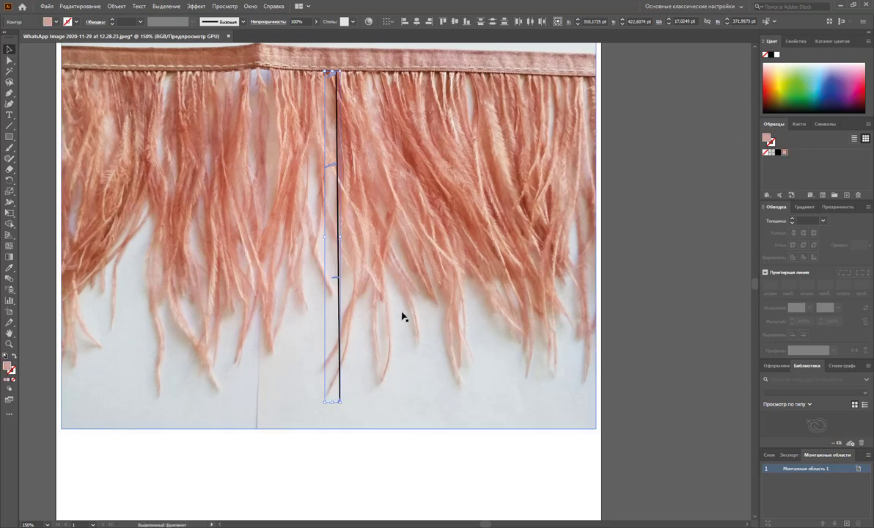
{"action": "left_click", "coordinate": [123, 10]}
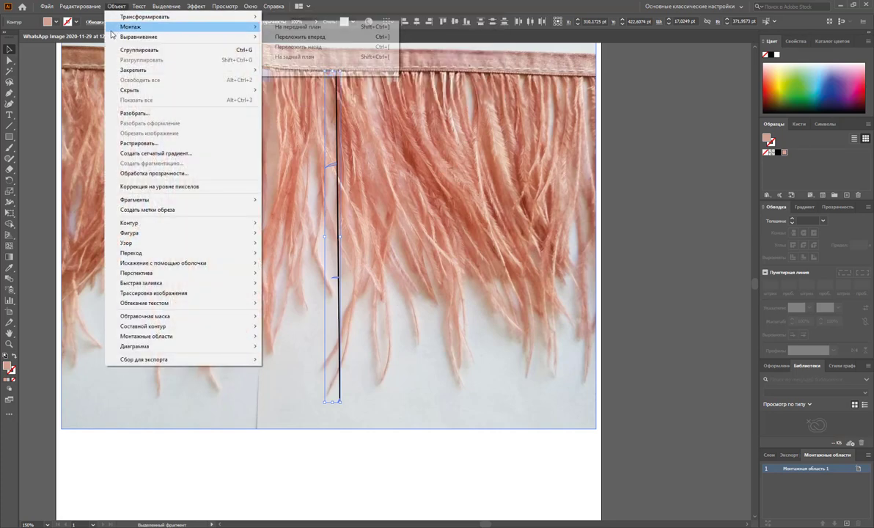
{"action": "mouse_move", "coordinate": [132, 253]}
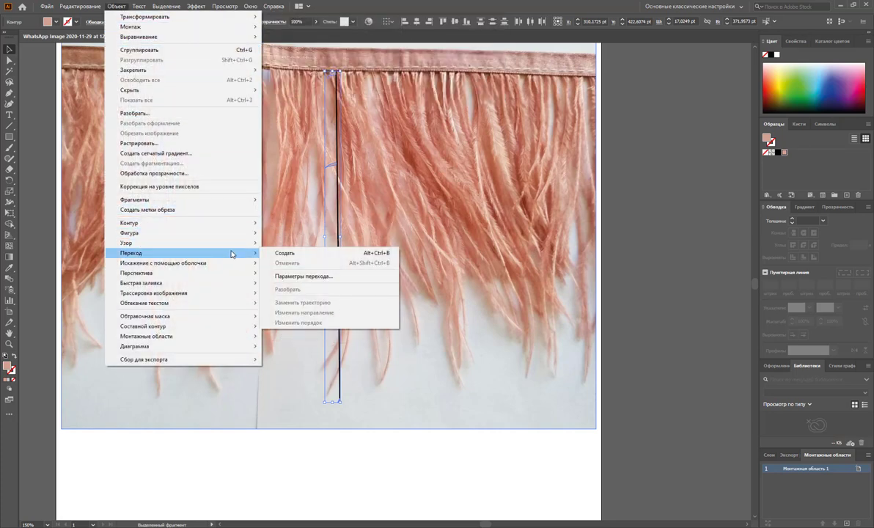
- Blend the pink and black shaft-and-barb shapes with Object > Blend > Make
{"action": "left_click", "coordinate": [308, 253]}
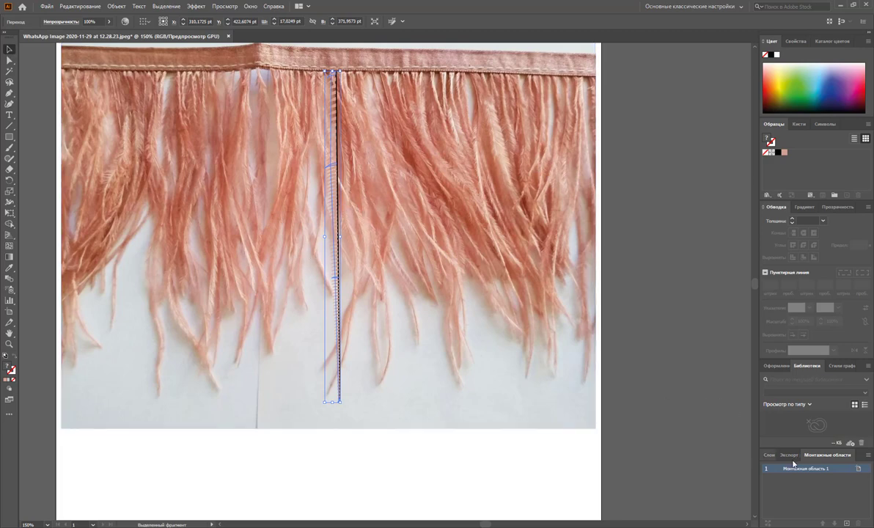
- Hide the feather photo inside Слой 1 using the Layers panel
{"action": "left_click", "coordinate": [769, 455]}
{"action": "left_click", "coordinate": [788, 466]}
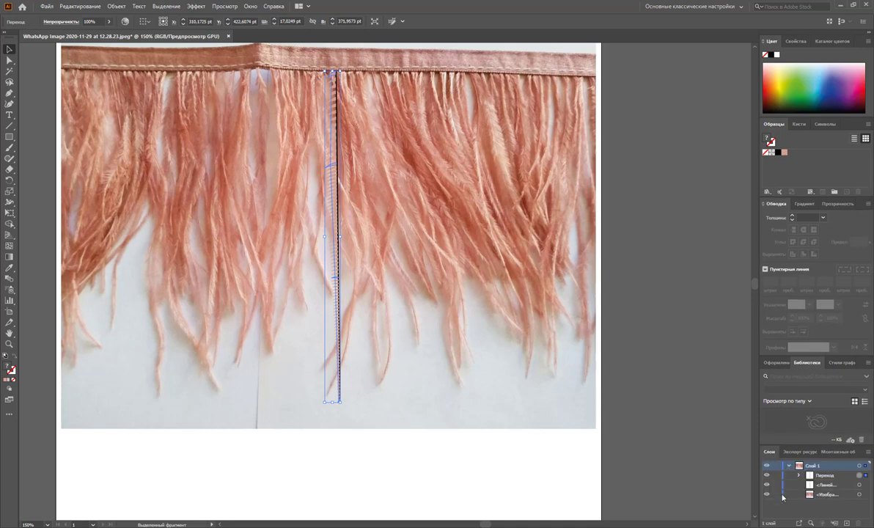
{"action": "left_click", "coordinate": [767, 494]}
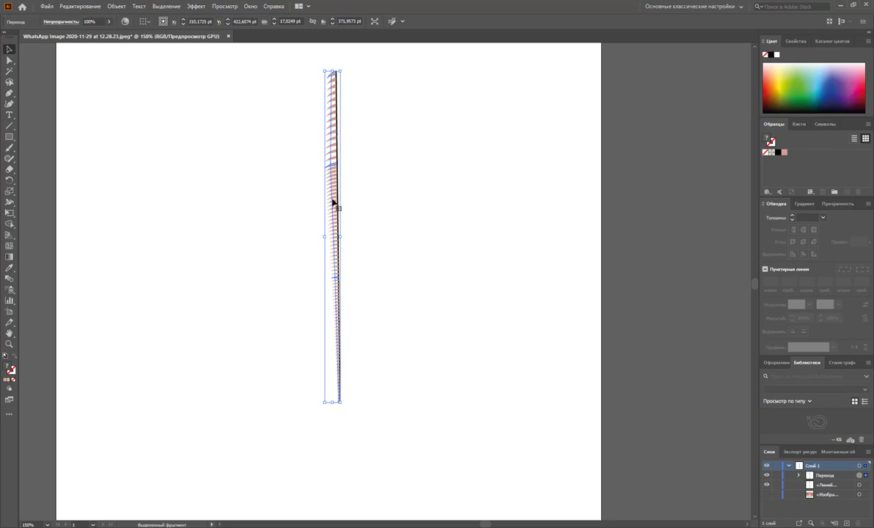
{"action": "left_click", "coordinate": [114, 7]}
{"action": "mouse_move", "coordinate": [132, 253]}
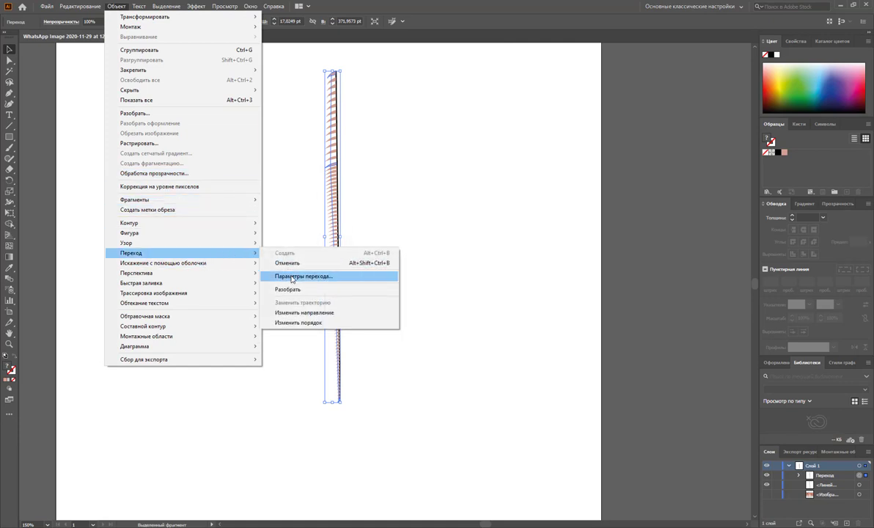
- Set the blend's spacing to Specified Steps with 15 steps in Blend Options
{"action": "left_click", "coordinate": [294, 276]}
{"action": "left_click", "coordinate": [433, 245]}
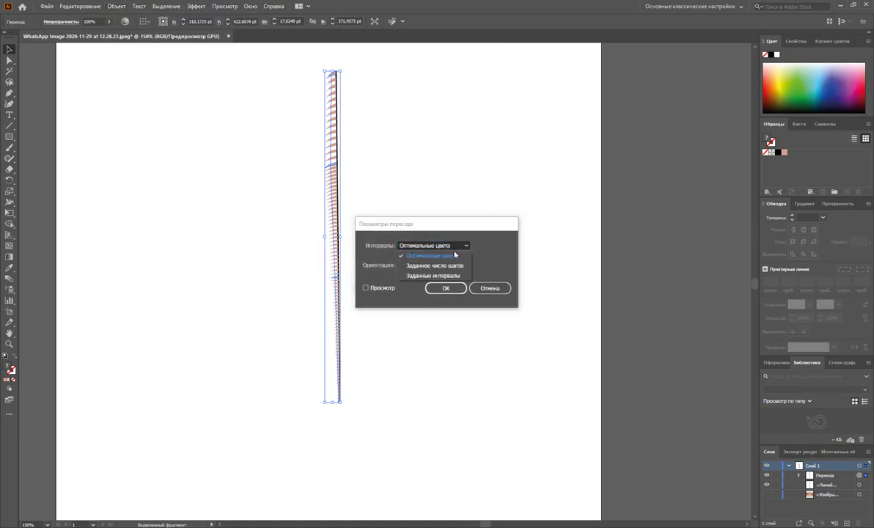
{"action": "left_click", "coordinate": [433, 265]}
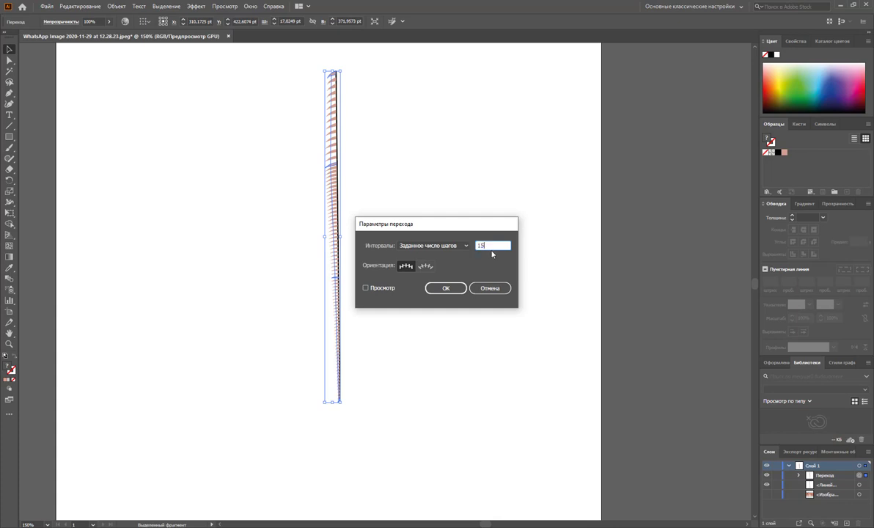
{"action": "left_click", "coordinate": [383, 288]}
{"action": "left_click", "coordinate": [445, 290]}
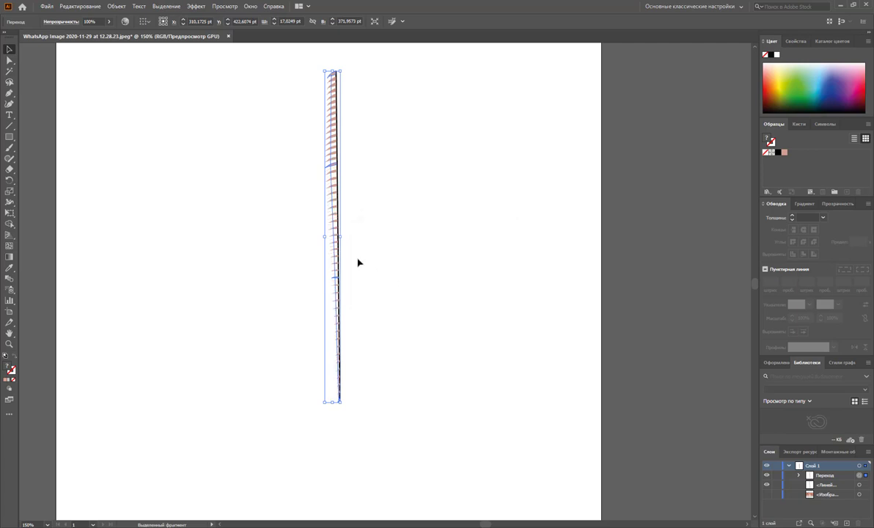
{"action": "key", "text": "a"}
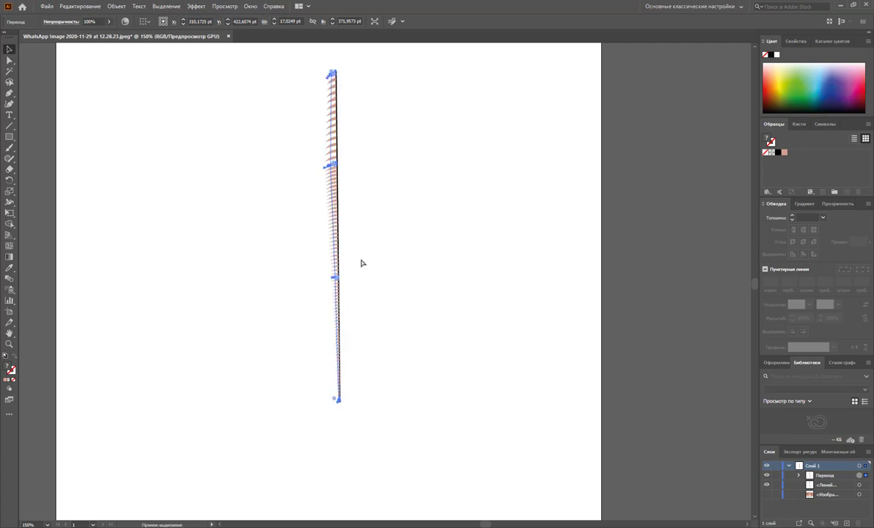
{"action": "key", "text": "v"}
{"action": "left_click", "coordinate": [122, 10]}
{"action": "mouse_move", "coordinate": [131, 252]}
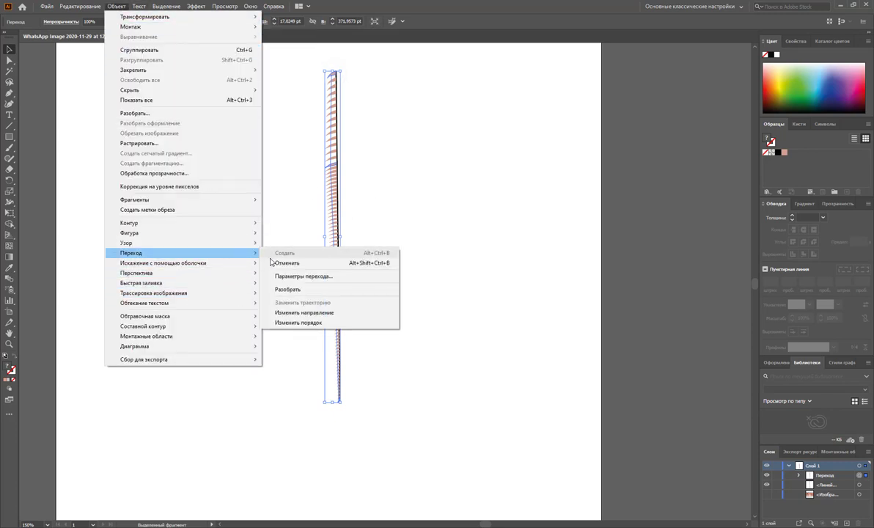
- Expand the blend into separate shafts and barbs, then select the resulting group
{"action": "left_click", "coordinate": [286, 289]}
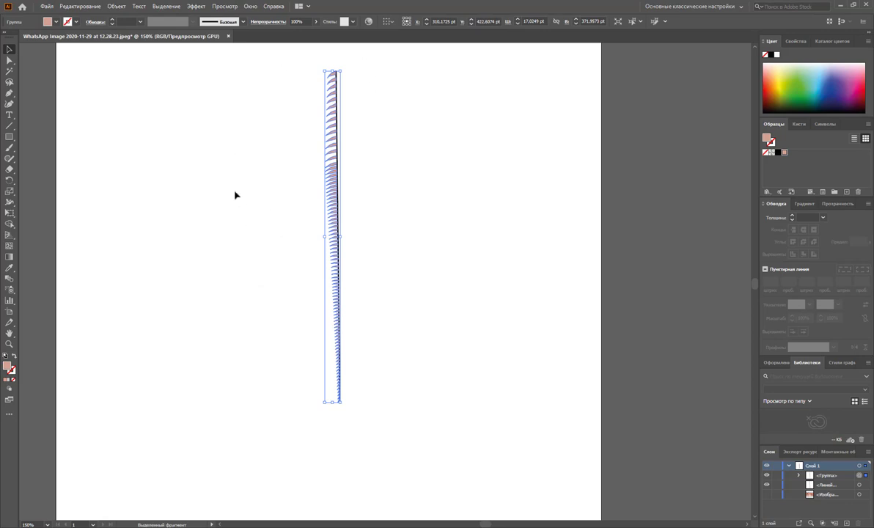
{"action": "left_click", "coordinate": [191, 143]}
{"action": "left_click_drag", "start_coordinate": [275, 63], "coordinate": [337, 419]}
{"action": "left_click", "coordinate": [348, 90]}
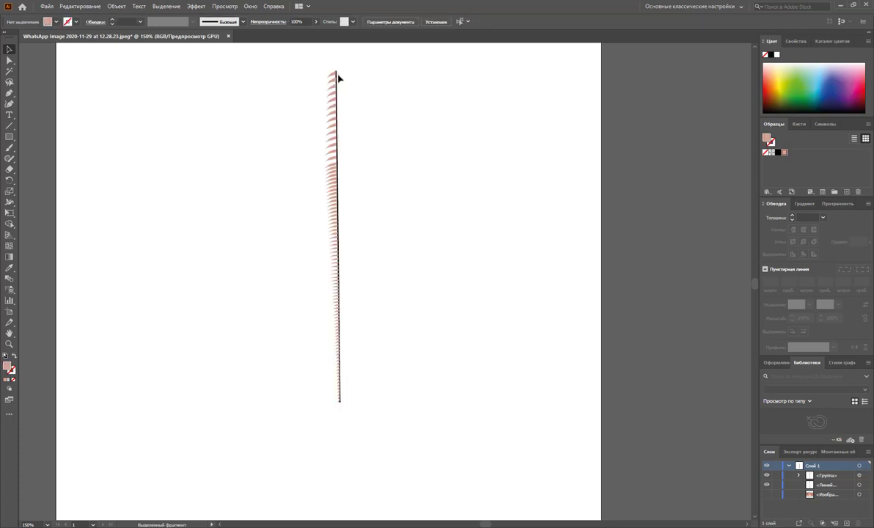
{"action": "left_click", "coordinate": [332, 76]}
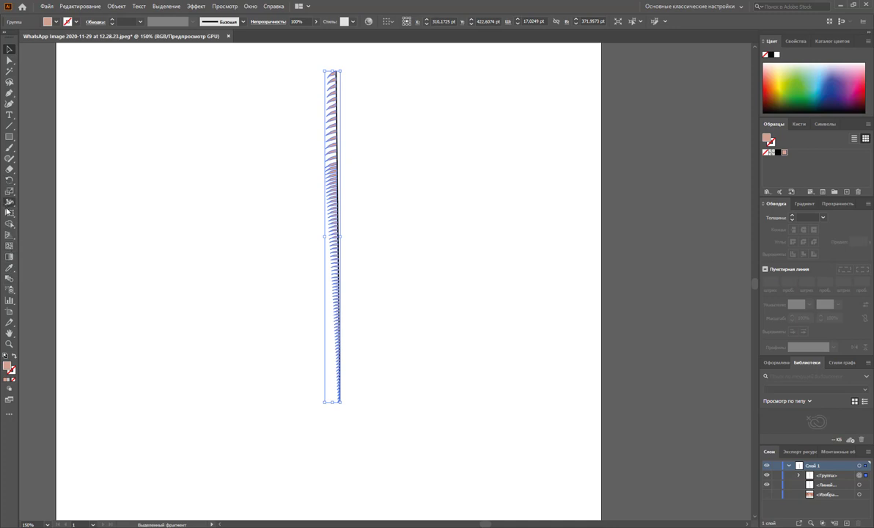
- Mirror a copy of the barb group across the shaft with the Reflect tool
{"action": "left_click", "coordinate": [8, 181]}
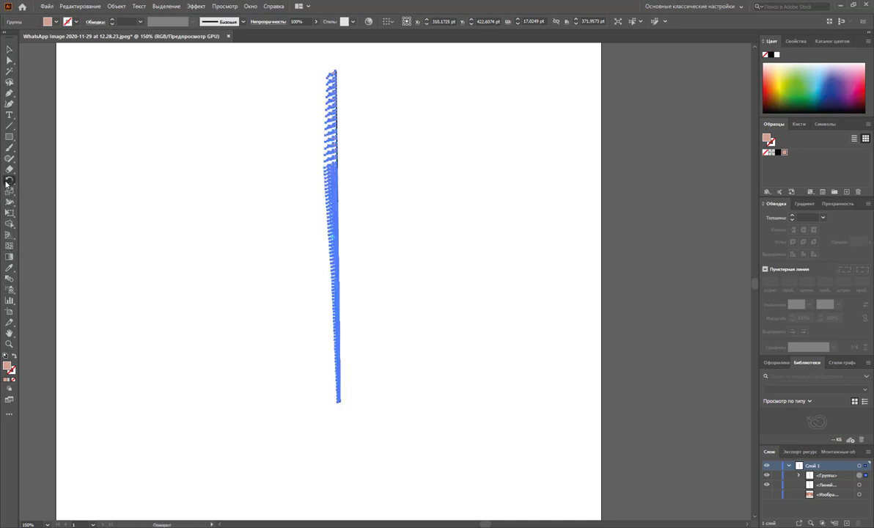
{"action": "left_click_drag", "start_coordinate": [6, 183], "coordinate": [57, 192]}
{"action": "left_click_drag", "start_coordinate": [338, 127], "coordinate": [357, 144]}
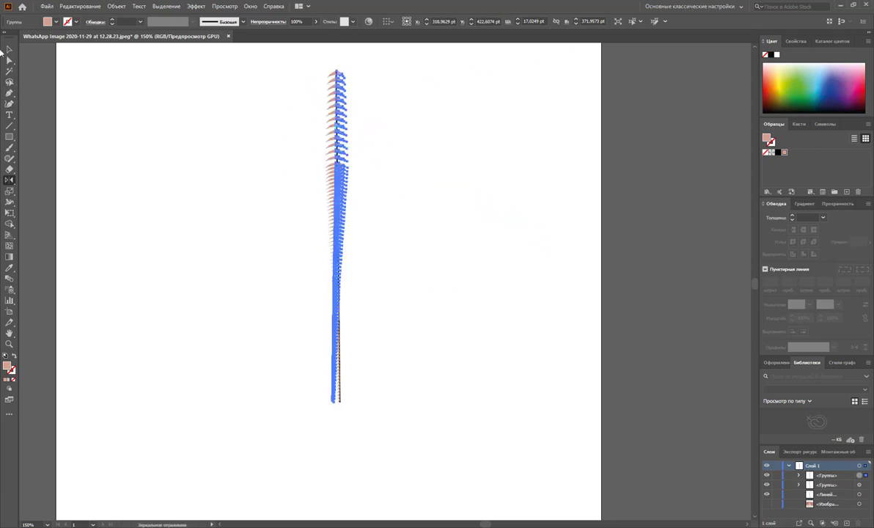
{"action": "left_click", "coordinate": [10, 48]}
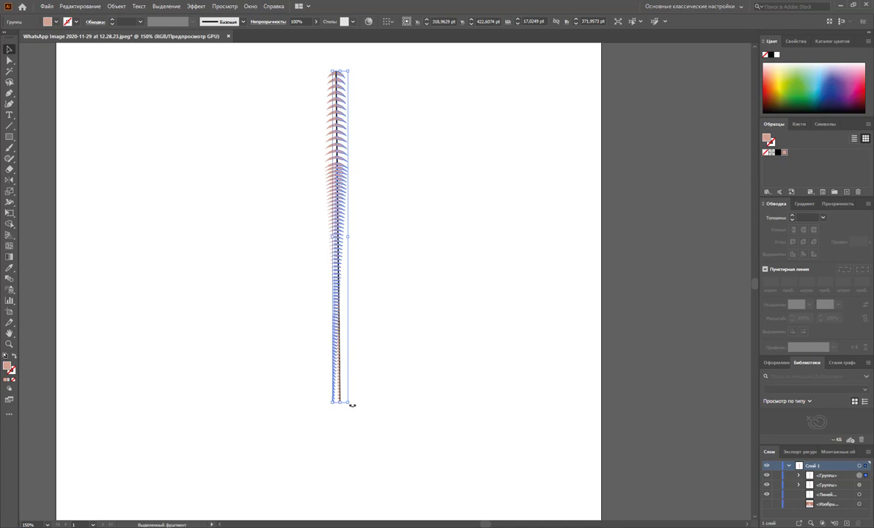
- Move, narrow and taper the mirrored barb half until it fits snugly along the stem
{"action": "left_click_drag", "start_coordinate": [352, 405], "coordinate": [356, 402]}
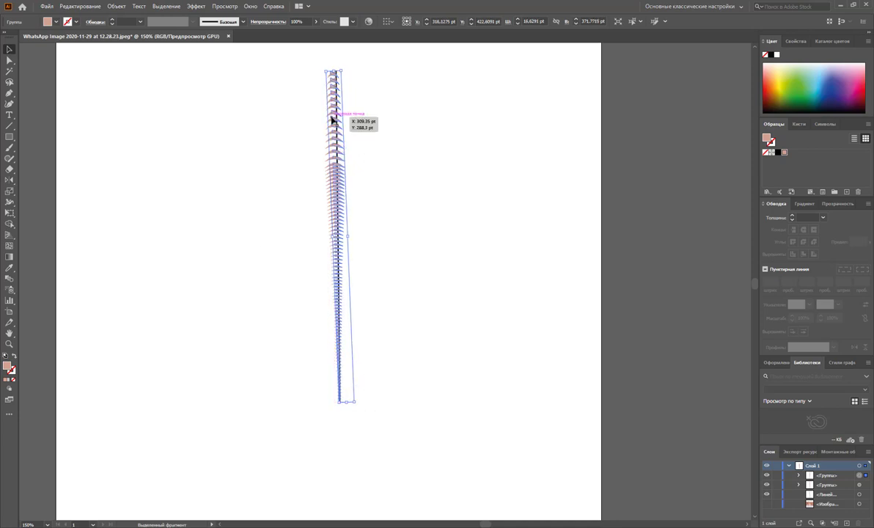
{"action": "left_click_drag", "start_coordinate": [332, 120], "coordinate": [349, 126]}
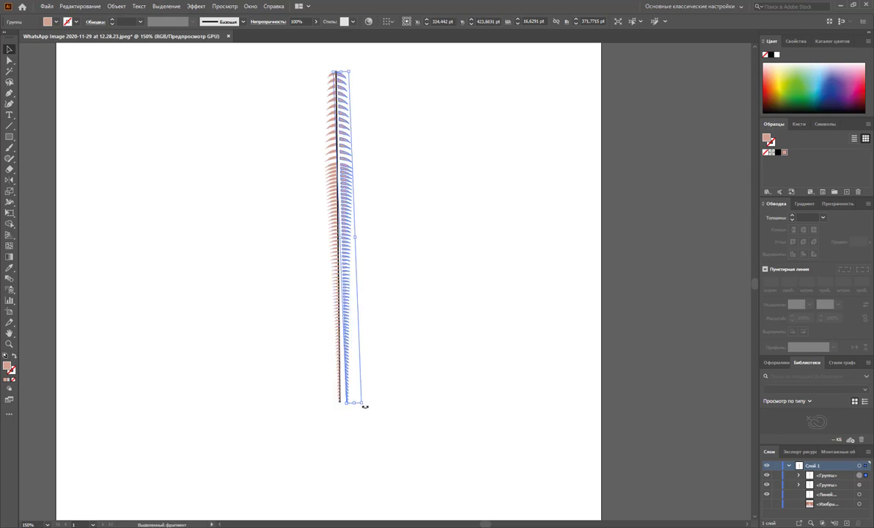
{"action": "left_click_drag", "start_coordinate": [365, 404], "coordinate": [357, 403]}
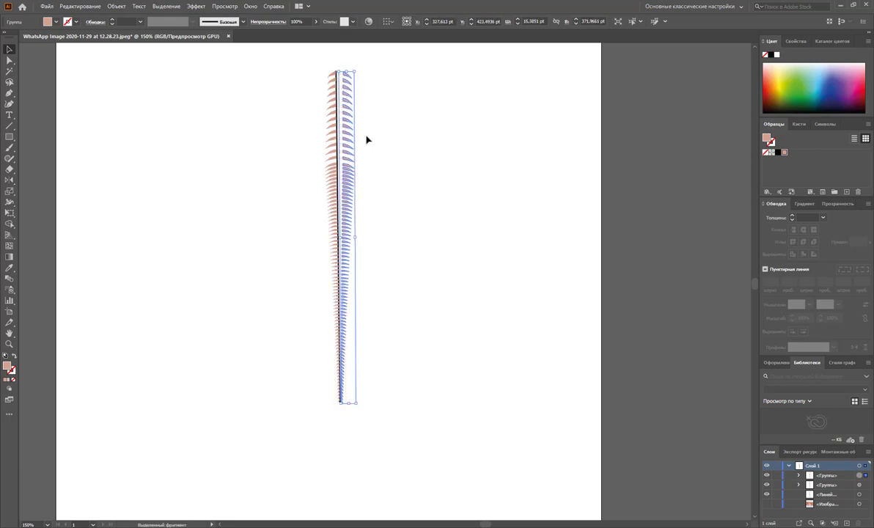
{"action": "left_click_drag", "start_coordinate": [338, 71], "coordinate": [356, 69]}
{"action": "left_click_drag", "start_coordinate": [358, 69], "coordinate": [352, 71]}
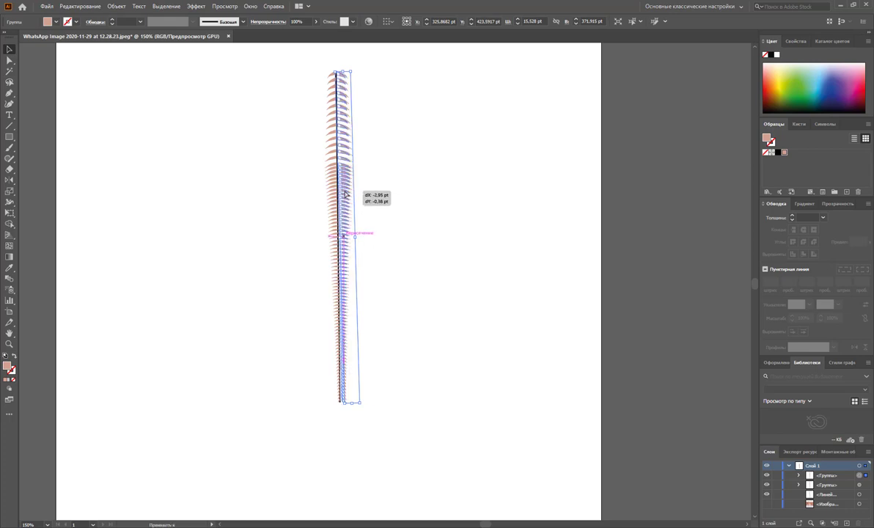
{"action": "left_click_drag", "start_coordinate": [348, 195], "coordinate": [348, 195]}
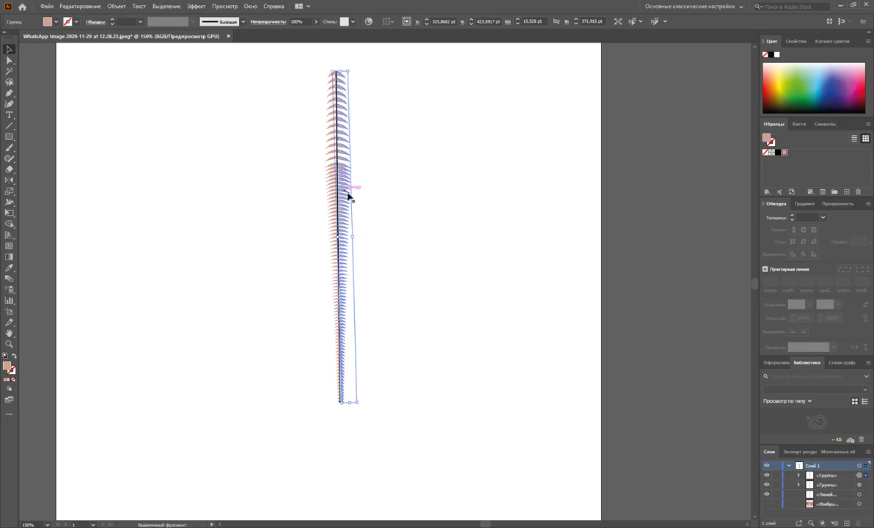
{"action": "left_click", "coordinate": [388, 375]}
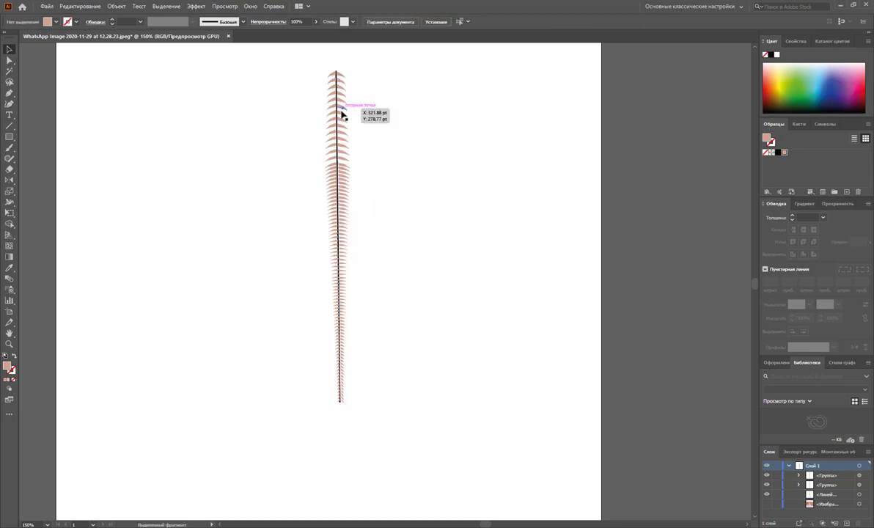
{"action": "left_click_drag", "start_coordinate": [337, 107], "coordinate": [338, 107]}
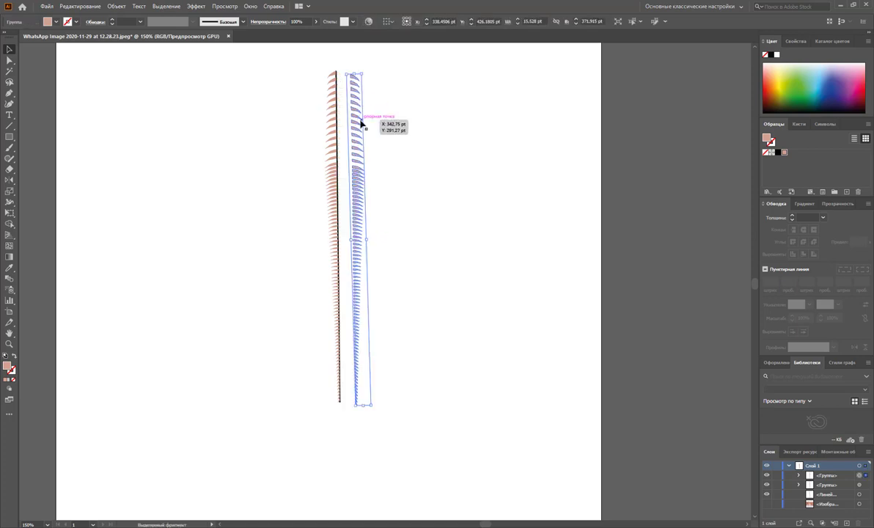
{"action": "left_click", "coordinate": [349, 84]}
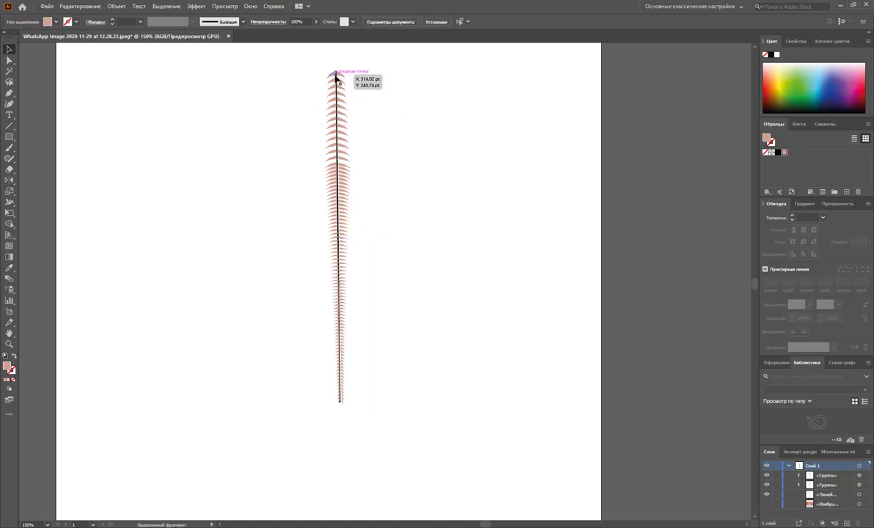
{"action": "left_click", "coordinate": [336, 74]}
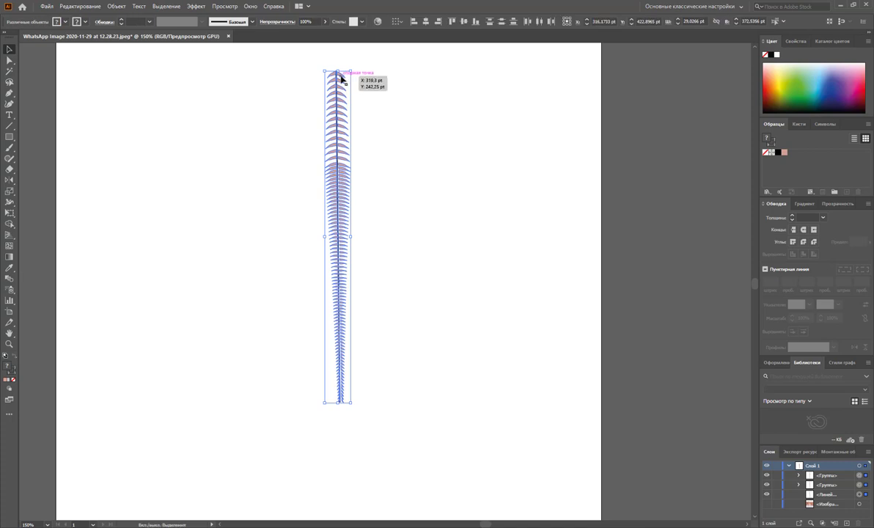
- Turn the central stem line pink by swapping its fill and stroke colours
{"action": "left_click", "coordinate": [13, 372]}
{"action": "left_click", "coordinate": [489, 169]}
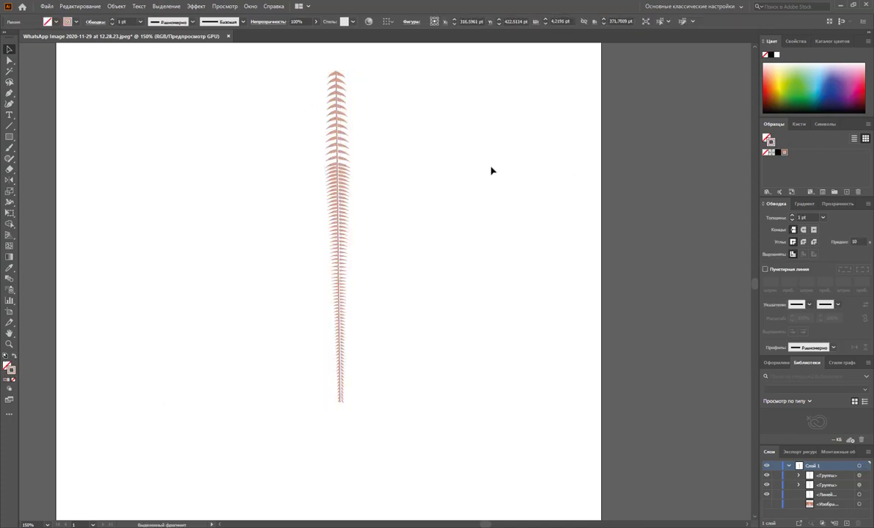
{"action": "left_click", "coordinate": [9, 344]}
{"action": "left_click_drag", "start_coordinate": [323, 350], "coordinate": [476, 376]}
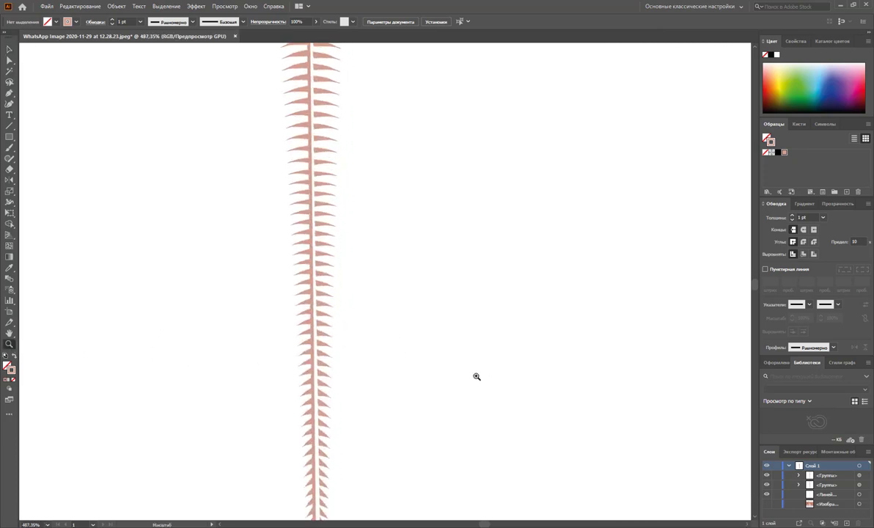
{"action": "left_click", "coordinate": [9, 49]}
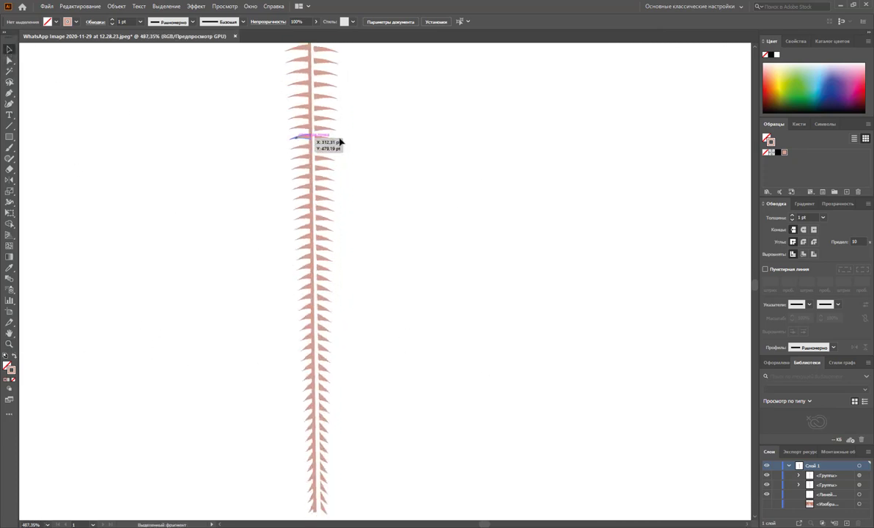
- Nudge the lower right-side barbs' anchor points one step left onto the stem
{"action": "left_click", "coordinate": [317, 204]}
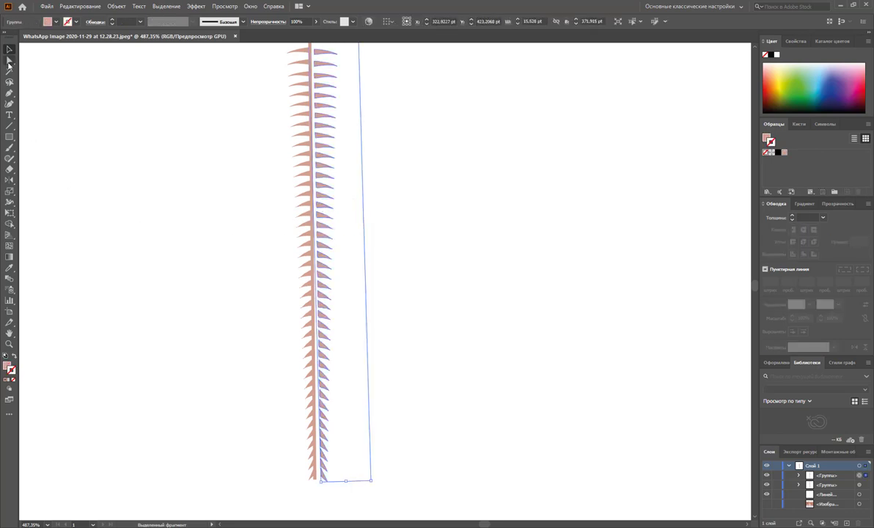
{"action": "left_click", "coordinate": [9, 62]}
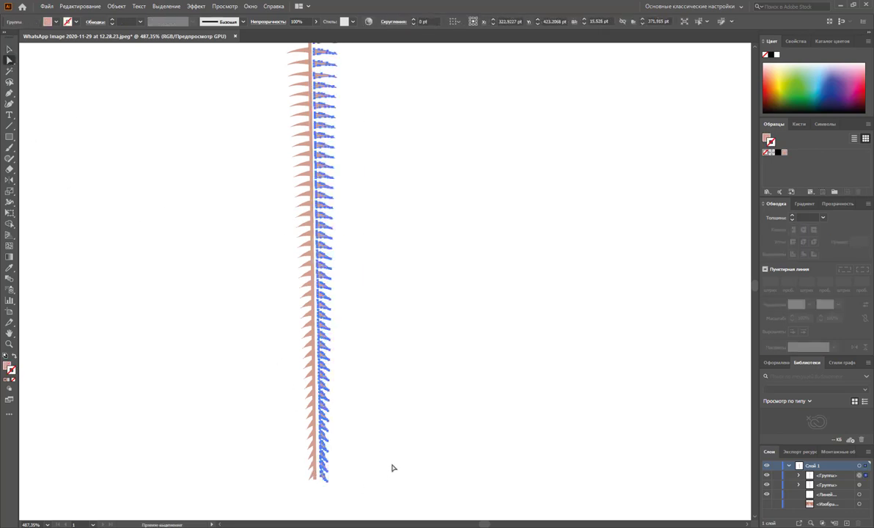
{"action": "left_click", "coordinate": [352, 469]}
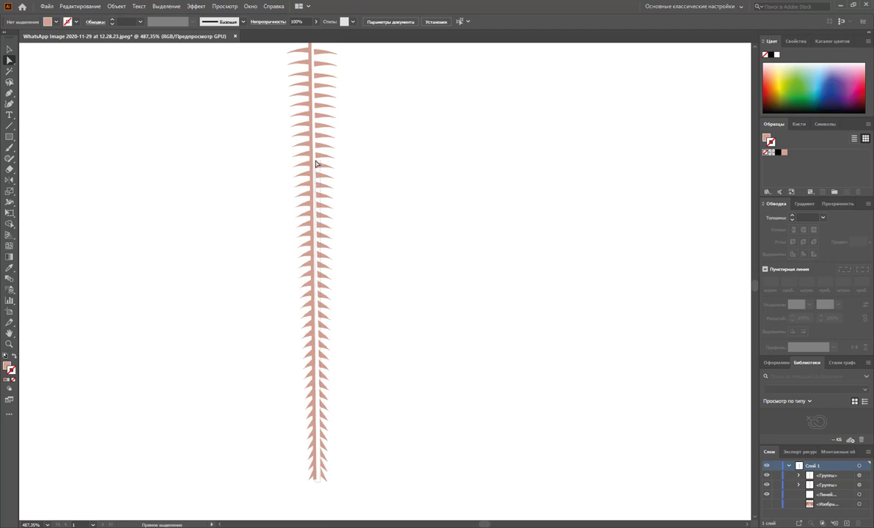
{"action": "left_click", "coordinate": [316, 163]}
{"action": "key", "text": "Left"}
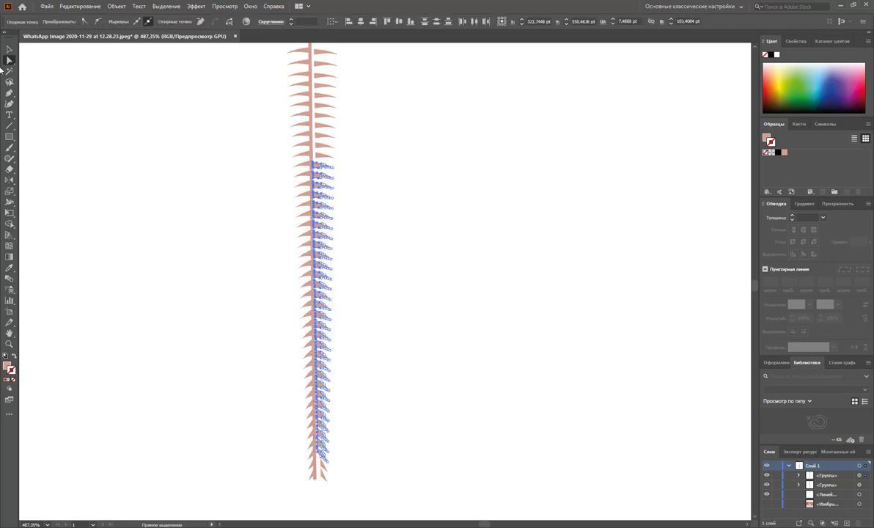
{"action": "key", "text": "v"}
{"action": "left_click", "coordinate": [208, 353]}
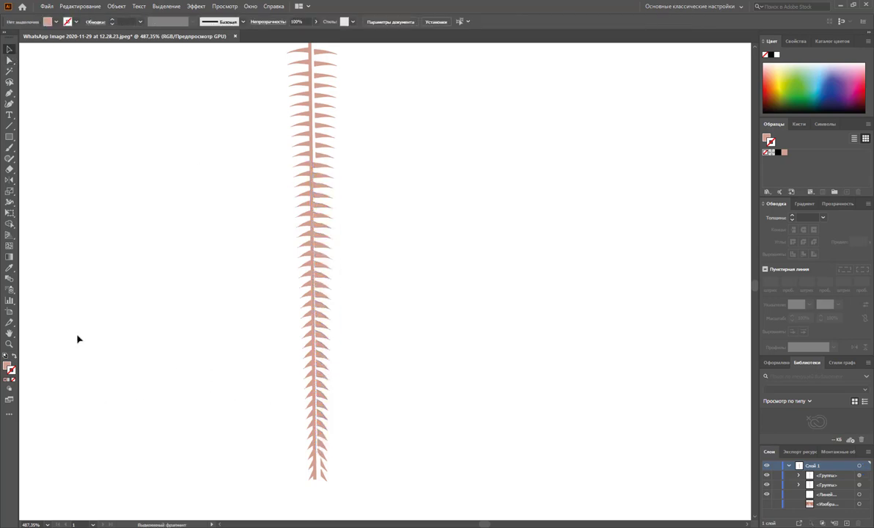
{"action": "left_click", "coordinate": [9, 344]}
{"action": "mouse_move", "coordinate": [326, 448]}
{"action": "left_mouse_down"}
{"action": "mouse_move", "coordinate": [402, 473]}
{"action": "mouse_move", "coordinate": [373, 449]}
{"action": "left_mouse_up"}
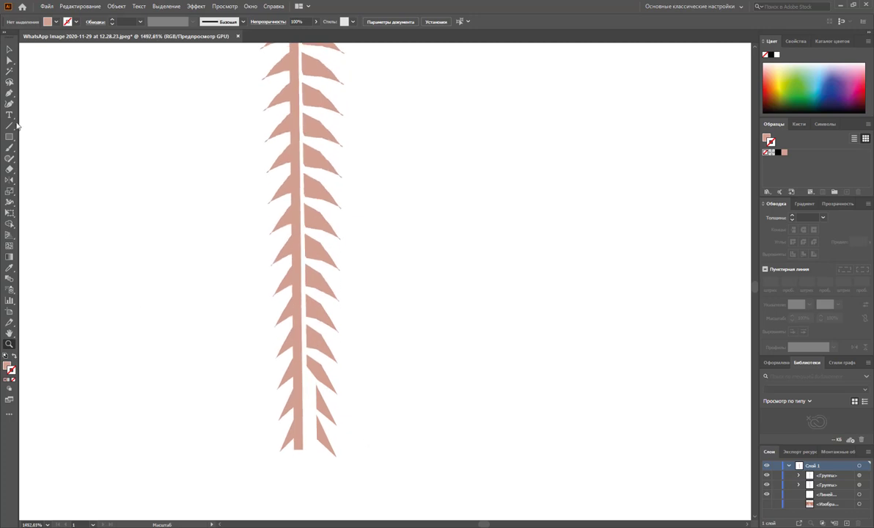
- Nudge the inner anchor points of the two lowest right barbs left to meet the stem
{"action": "left_click", "coordinate": [8, 61]}
{"action": "mouse_move", "coordinate": [306, 377]}
{"action": "left_mouse_down"}
{"action": "mouse_move", "coordinate": [325, 442]}
{"action": "mouse_move", "coordinate": [316, 453]}
{"action": "left_mouse_up"}
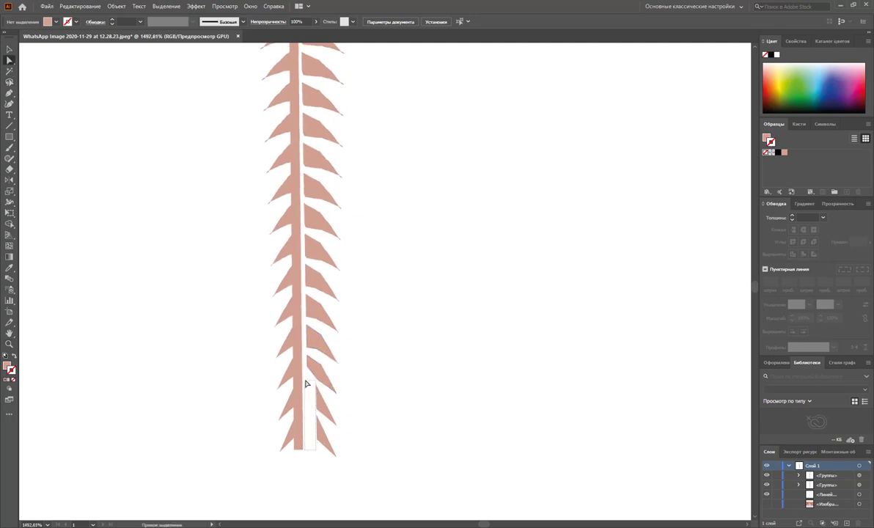
{"action": "left_click_drag", "start_coordinate": [309, 383], "coordinate": [320, 455]}
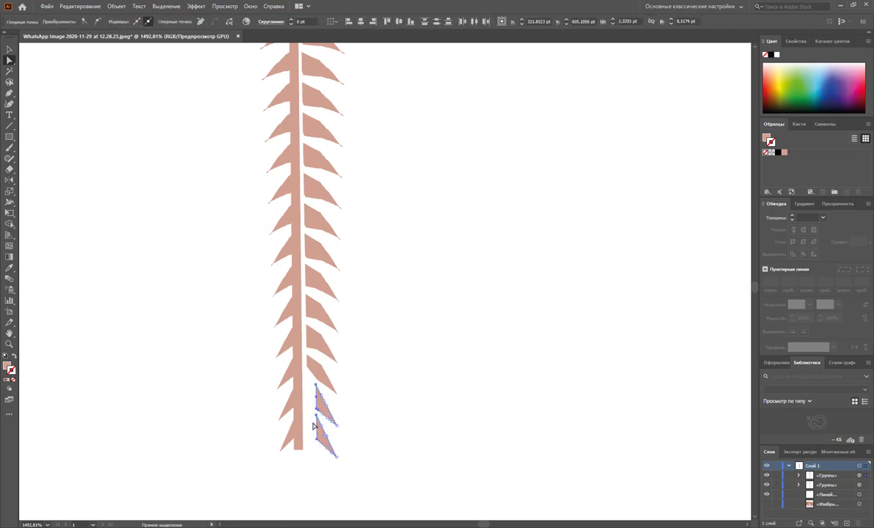
{"action": "key", "text": "Left"}
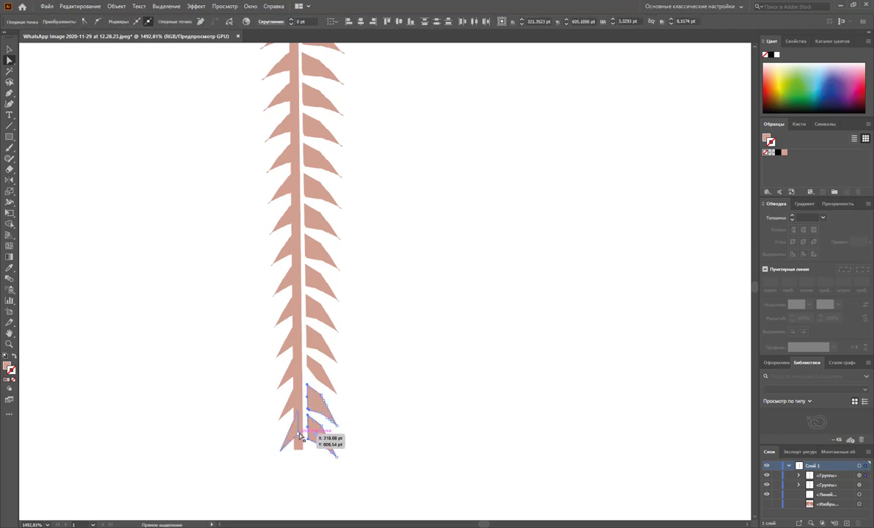
- Shift the stem line slightly to the right
{"action": "left_click", "coordinate": [299, 447]}
{"action": "left_click_drag", "start_coordinate": [300, 448], "coordinate": [302, 448]}
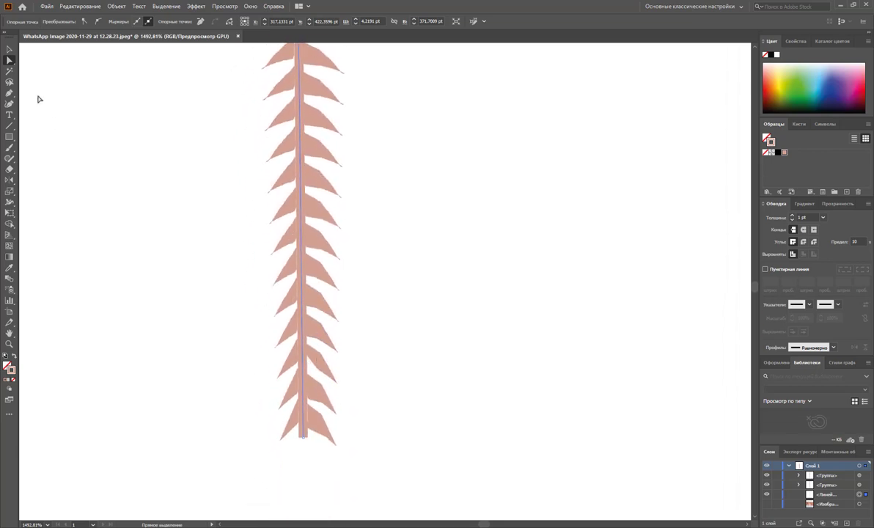
{"action": "left_click", "coordinate": [150, 196]}
- Draw a closed tapered quill tip below the stem with a pink fill and no outline
{"action": "key", "text": "p"}
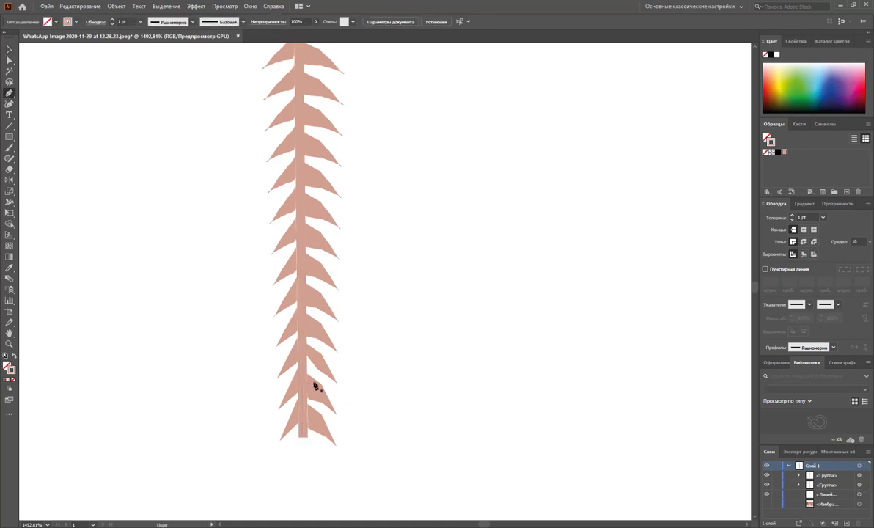
{"action": "left_click", "coordinate": [300, 362]}
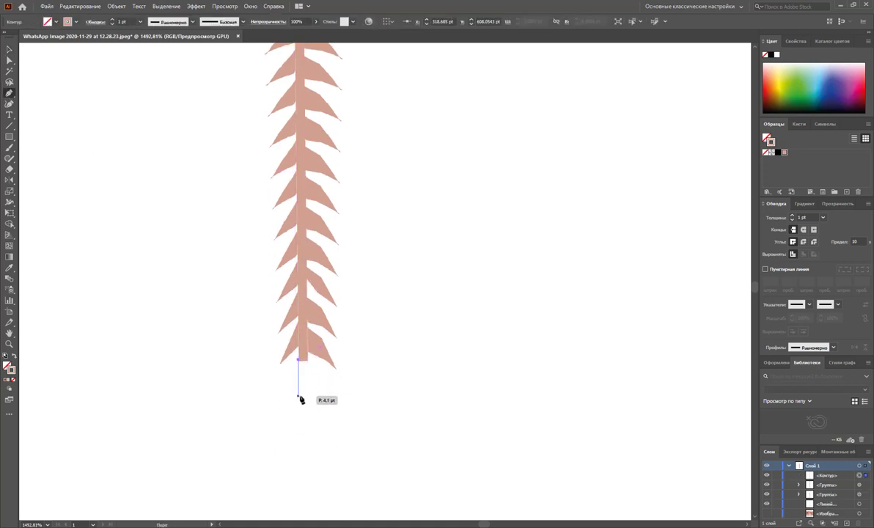
{"action": "mouse_move", "coordinate": [297, 398]}
{"action": "left_mouse_down"}
{"action": "mouse_move", "coordinate": [305, 407]}
{"action": "mouse_move", "coordinate": [302, 399]}
{"action": "left_mouse_up"}
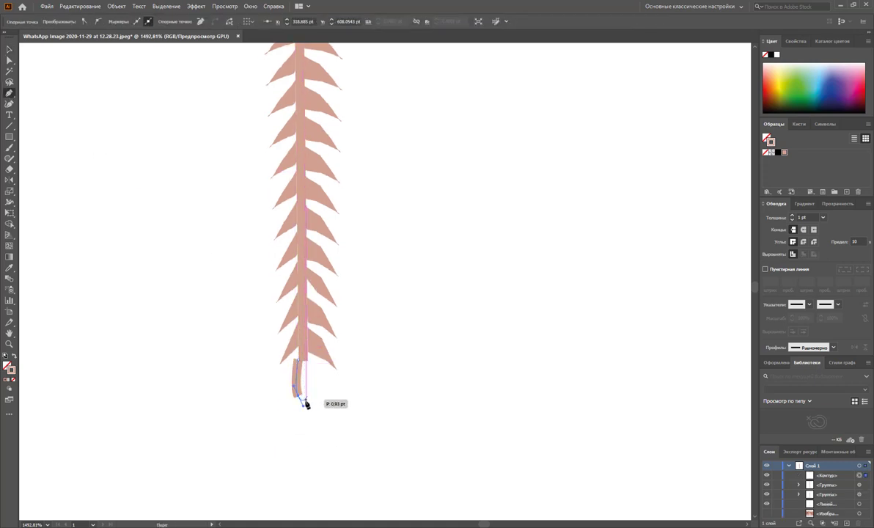
{"action": "left_click", "coordinate": [307, 361]}
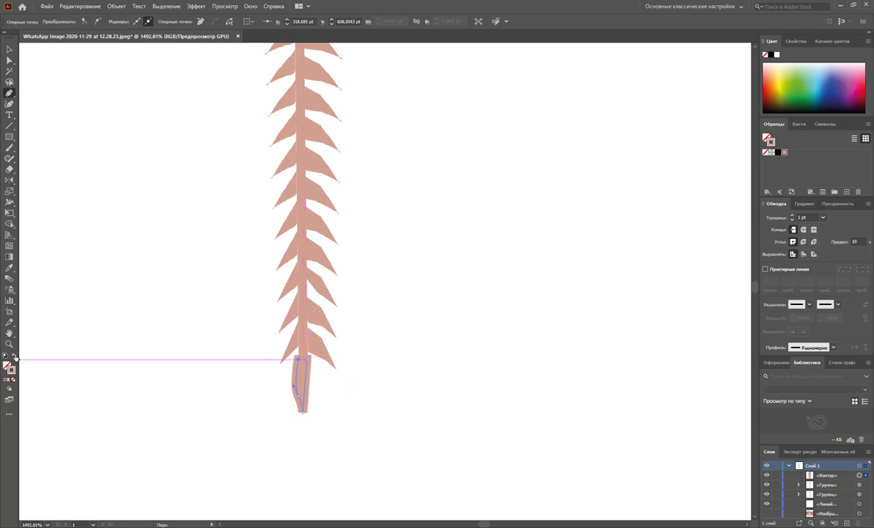
{"action": "left_click", "coordinate": [13, 357]}
- Zoom out to the whole feather, select it and narrow it to 21.72 pt wide
{"action": "left_click", "coordinate": [11, 49]}
{"action": "left_click", "coordinate": [166, 214]}
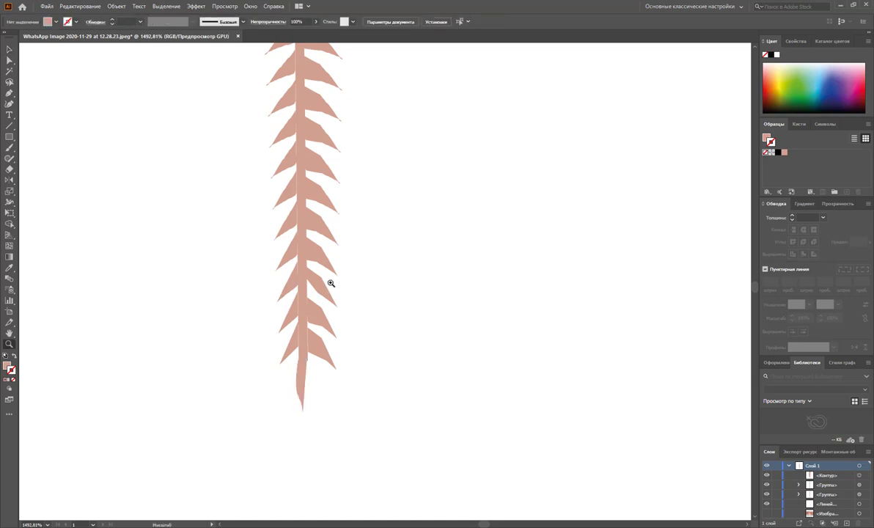
{"action": "key", "text": "z"}
{"action": "left_click", "coordinate": [420, 226], "text": "alt"}
{"action": "left_click", "coordinate": [398, 188], "text": "alt"}
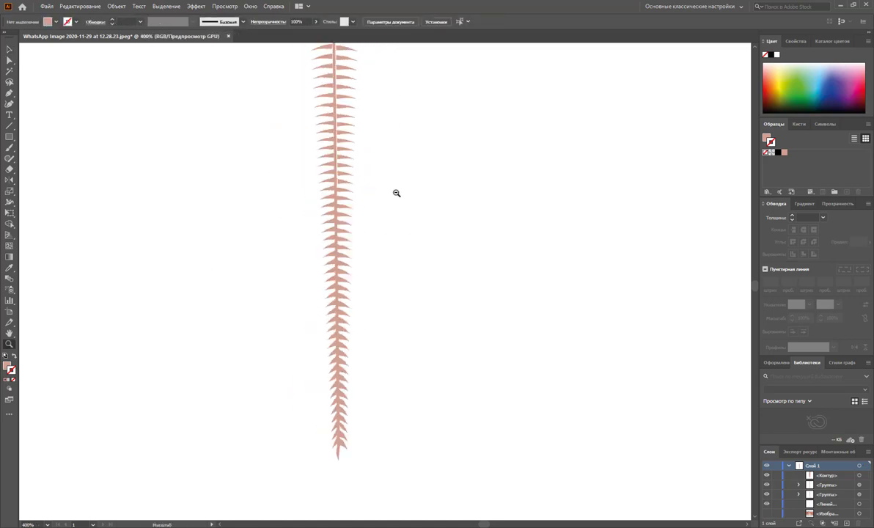
{"action": "left_click", "coordinate": [399, 191], "text": "alt"}
{"action": "left_click", "coordinate": [399, 209], "text": "alt"}
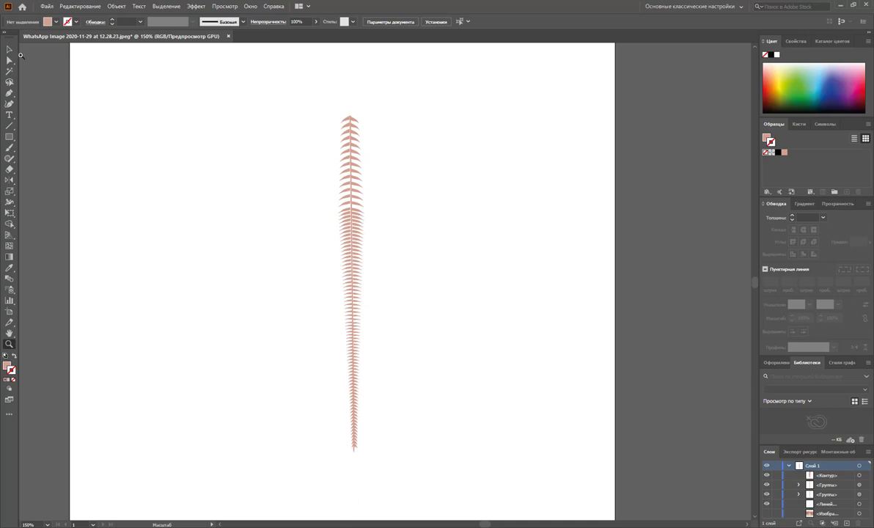
{"action": "left_click_drag", "start_coordinate": [244, 73], "coordinate": [414, 440]}
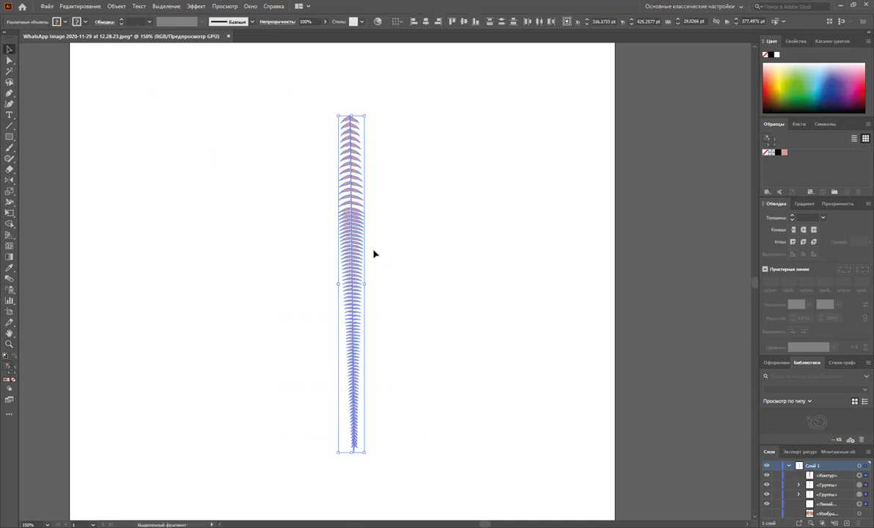
{"action": "left_click_drag", "start_coordinate": [363, 284], "coordinate": [358, 284]}
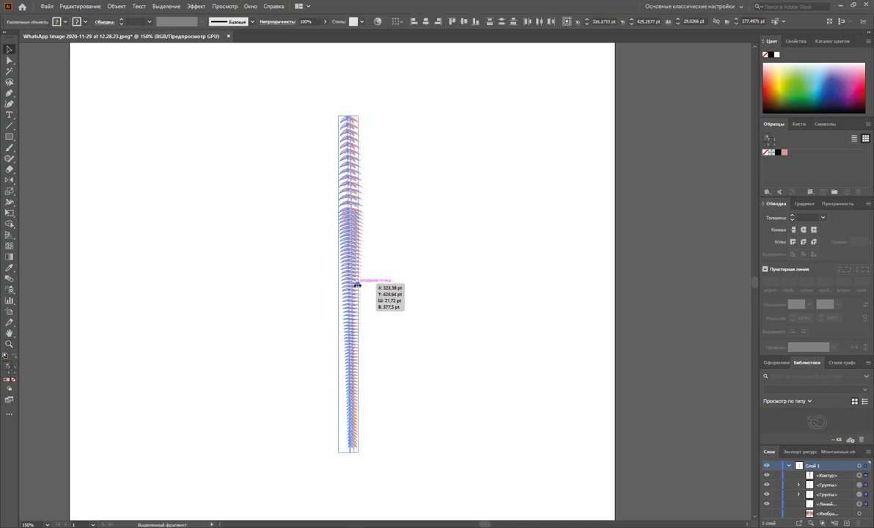
- Group the stem, quill tip and both barb halves of the frond into one object
{"action": "left_click", "coordinate": [374, 291]}
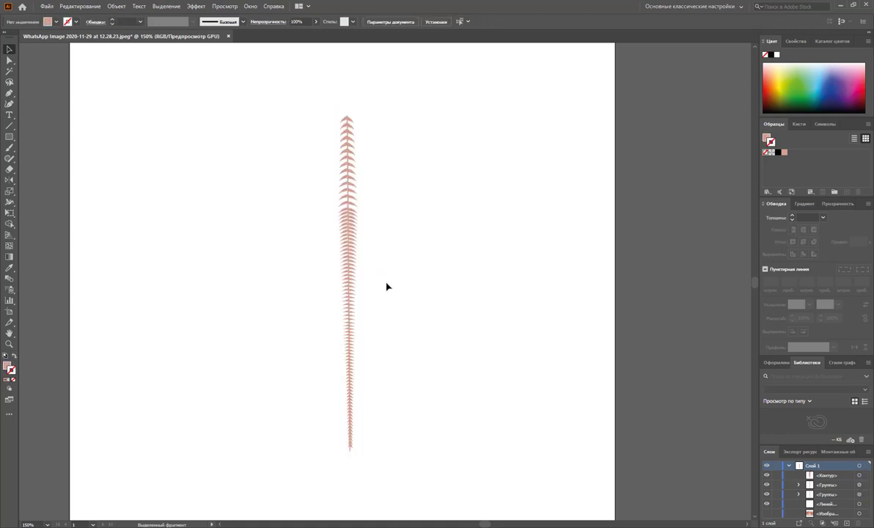
{"action": "left_click_drag", "start_coordinate": [389, 98], "coordinate": [325, 462]}
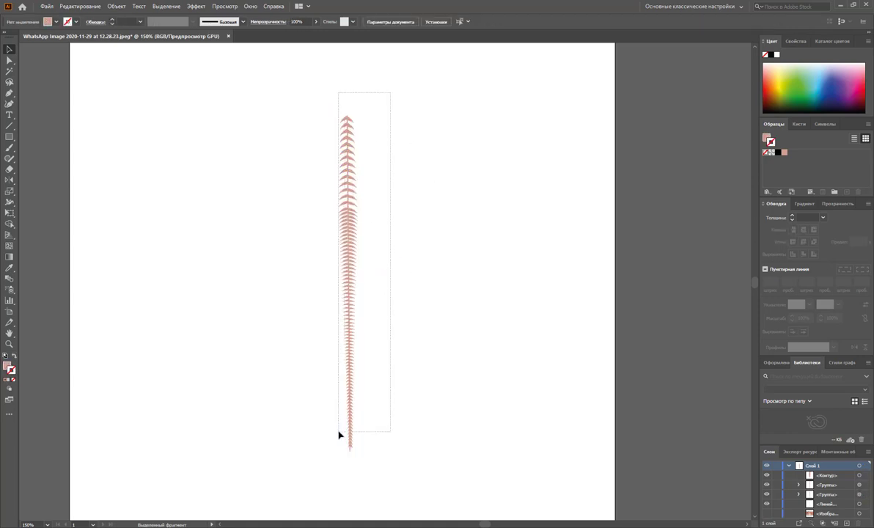
{"action": "right_click", "coordinate": [364, 302]}
{"action": "left_click", "coordinate": [385, 371]}
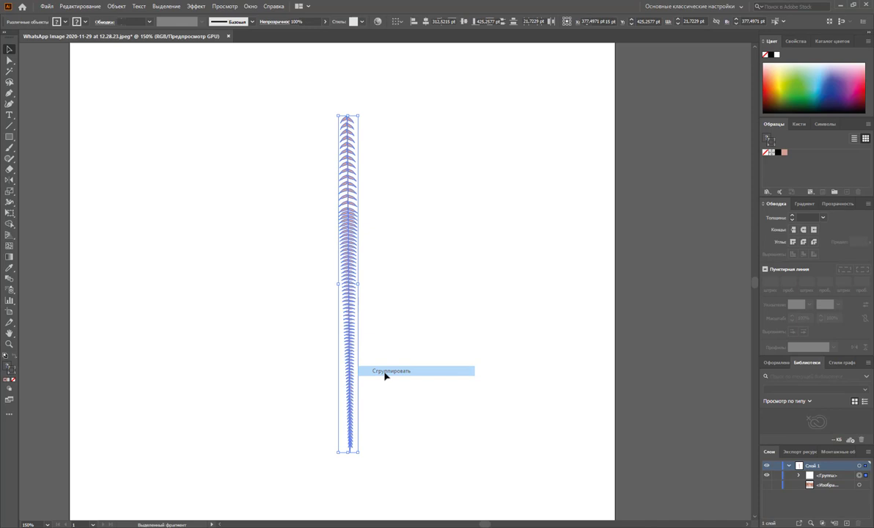
{"action": "left_click", "coordinate": [435, 367]}
{"action": "left_click_drag", "start_coordinate": [419, 470], "coordinate": [294, 107]}
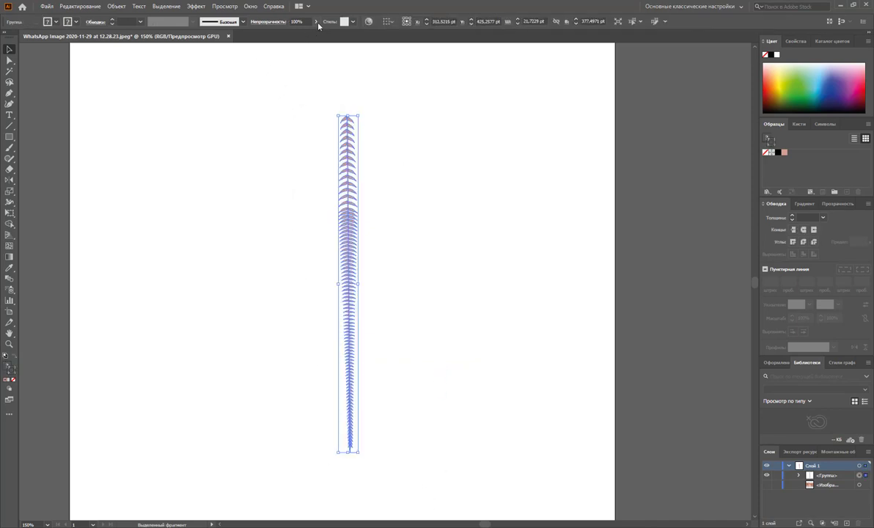
{"action": "left_click", "coordinate": [397, 111]}
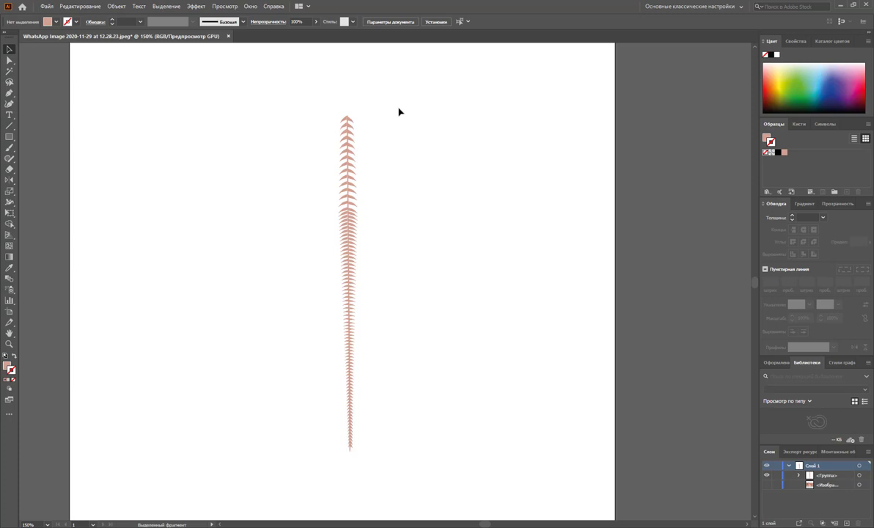
{"action": "left_click", "coordinate": [766, 488]}
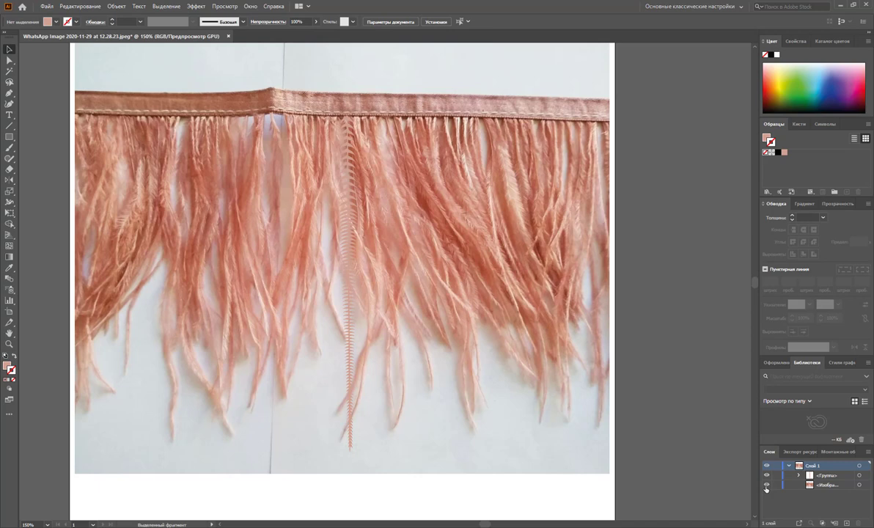
{"action": "left_click", "coordinate": [766, 485]}
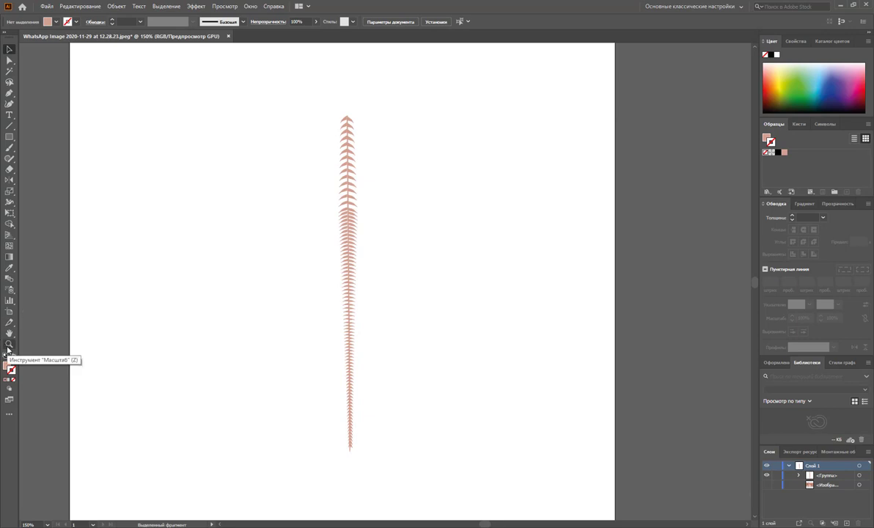
- Draw a vertical line beside the frond running its full height
{"action": "left_click", "coordinate": [9, 127]}
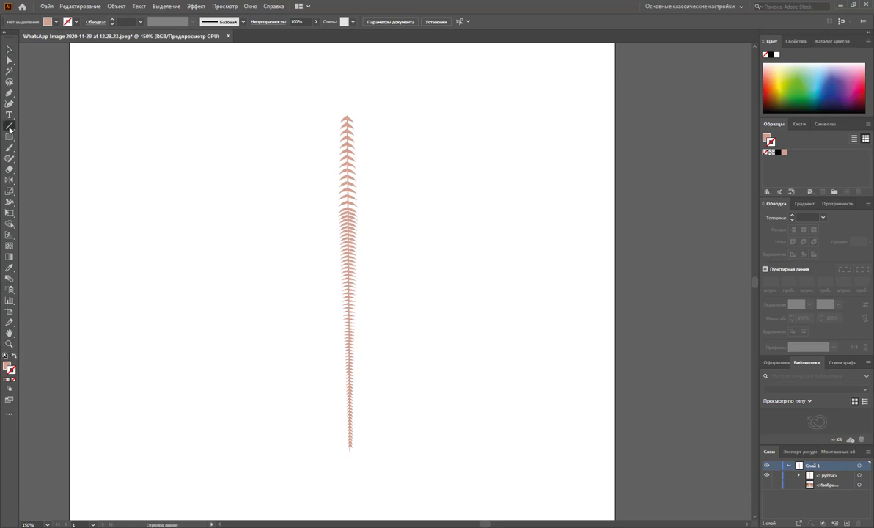
{"action": "left_click_drag", "start_coordinate": [383, 115], "coordinate": [391, 449]}
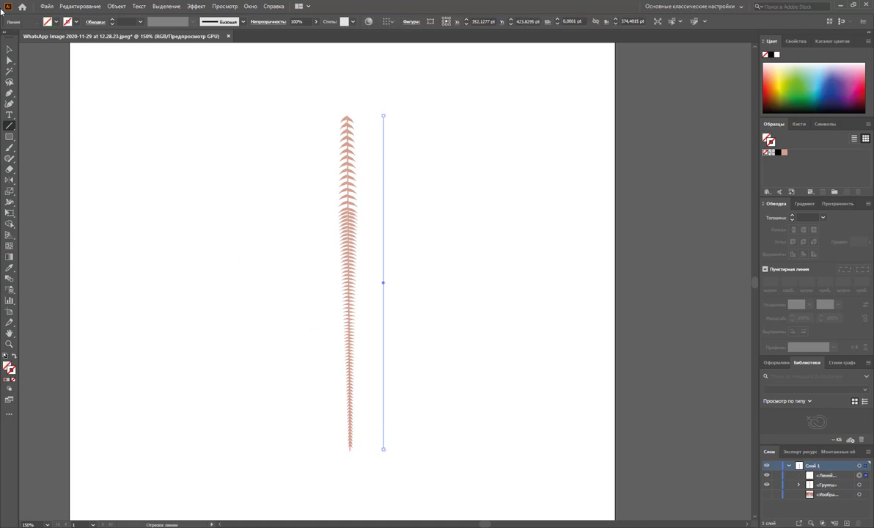
{"action": "left_click", "coordinate": [10, 48]}
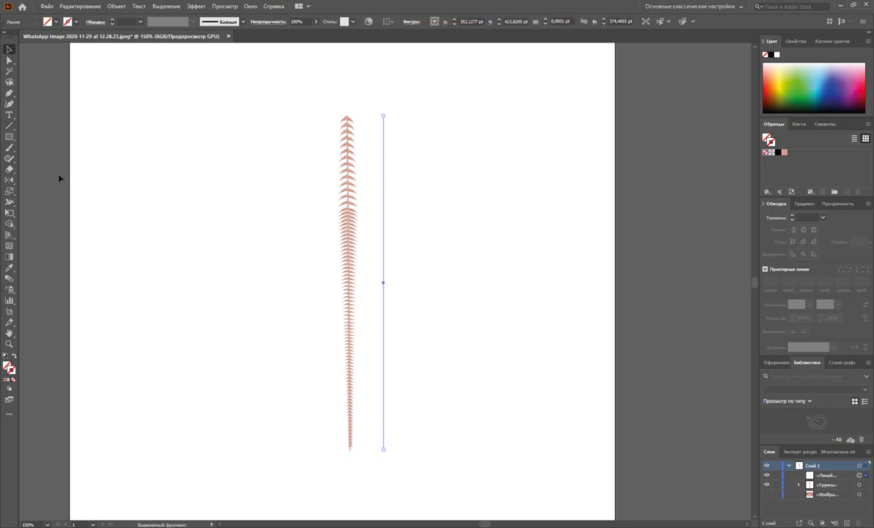
- Give the vertical line a dusty-pink #AF7E72 stroke colour
{"action": "left_click", "coordinate": [784, 153]}
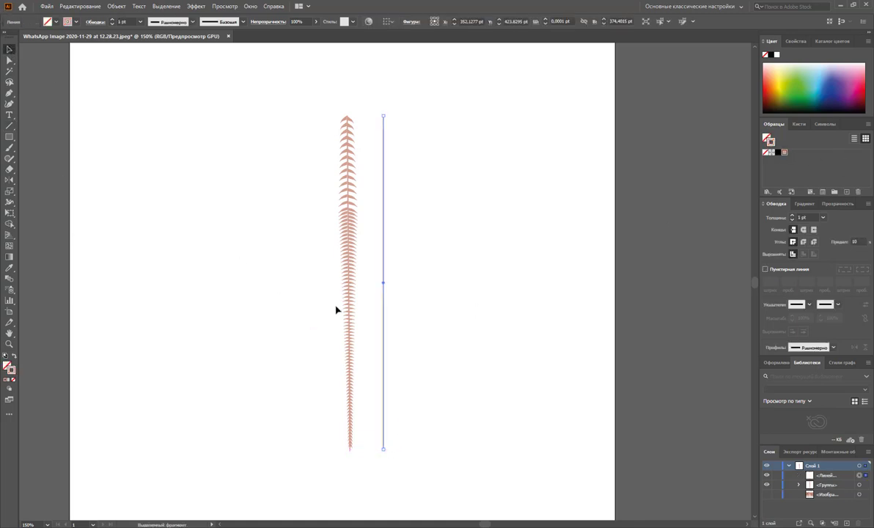
{"action": "double_click", "coordinate": [12, 372]}
{"action": "left_click", "coordinate": [204, 260]}
{"action": "left_click_drag", "start_coordinate": [204, 261], "coordinate": [206, 242]}
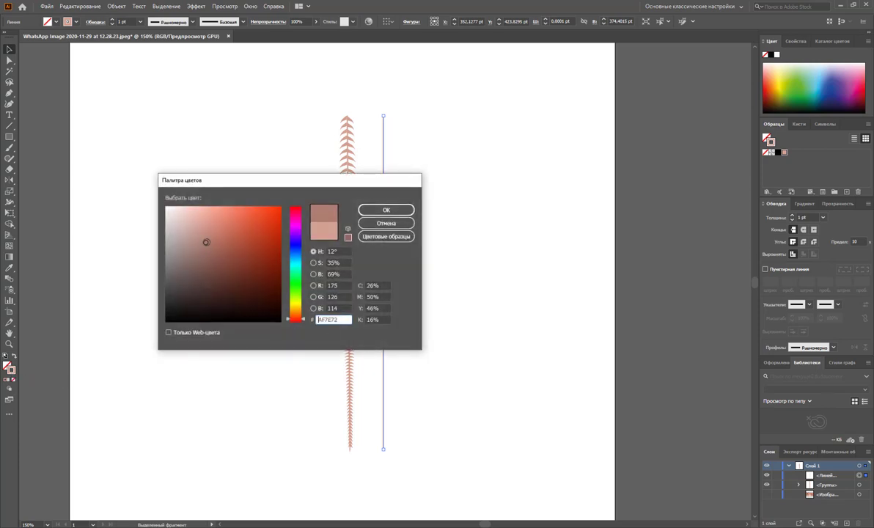
{"action": "left_click", "coordinate": [377, 211]}
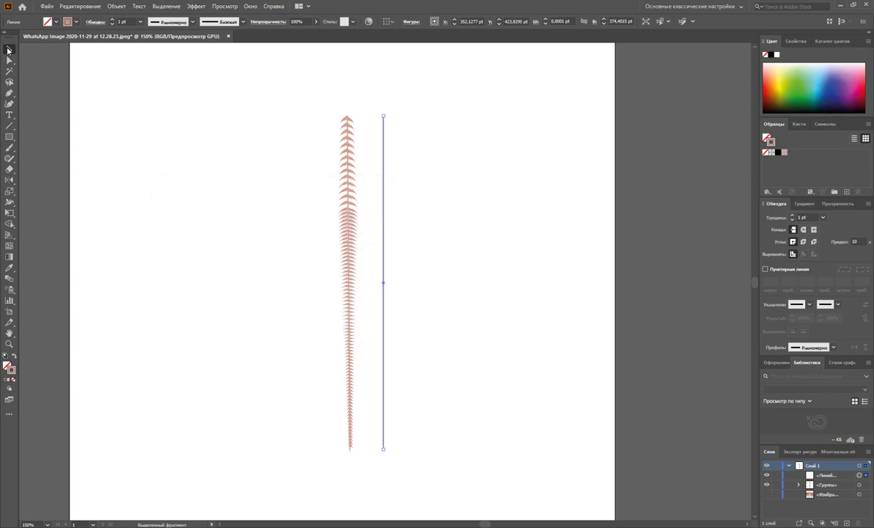
{"action": "left_click", "coordinate": [464, 161]}
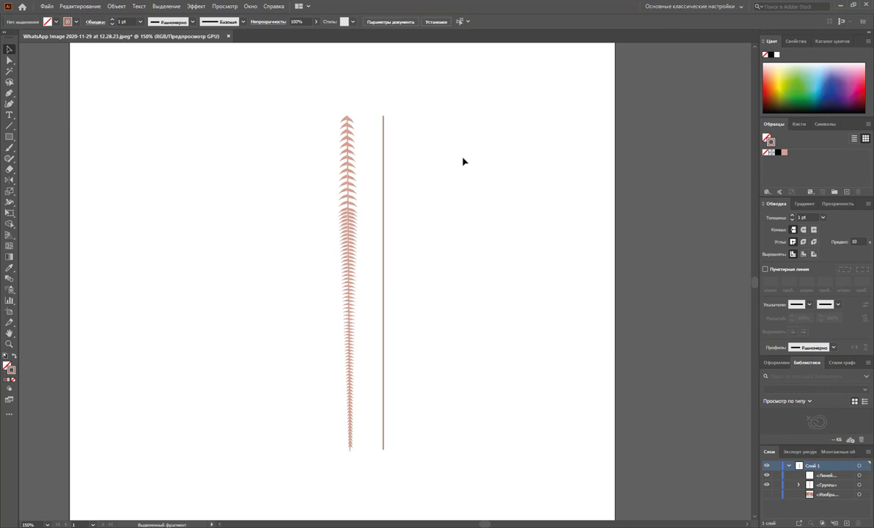
- Set the vertical line's stroke weight to 0.25 pt
{"action": "left_click", "coordinate": [381, 192]}
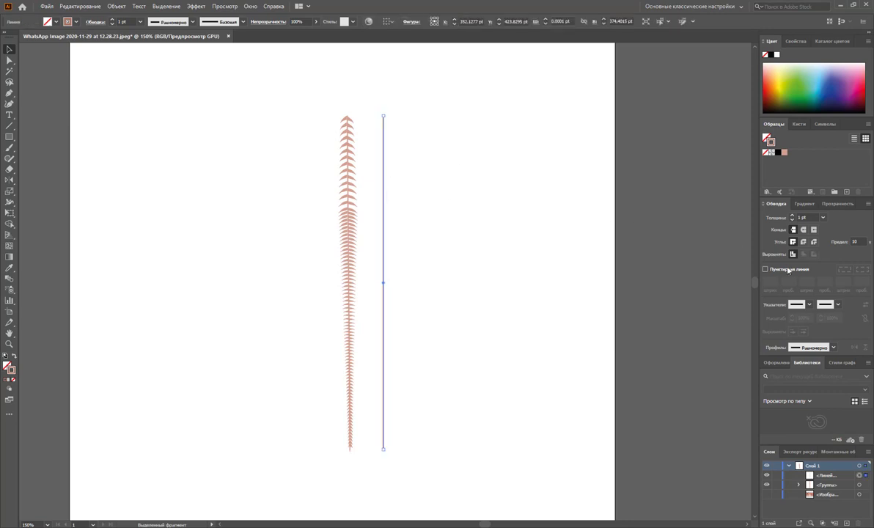
{"action": "left_click", "coordinate": [822, 217]}
{"action": "left_click", "coordinate": [781, 215]}
{"action": "left_click", "coordinate": [549, 182]}
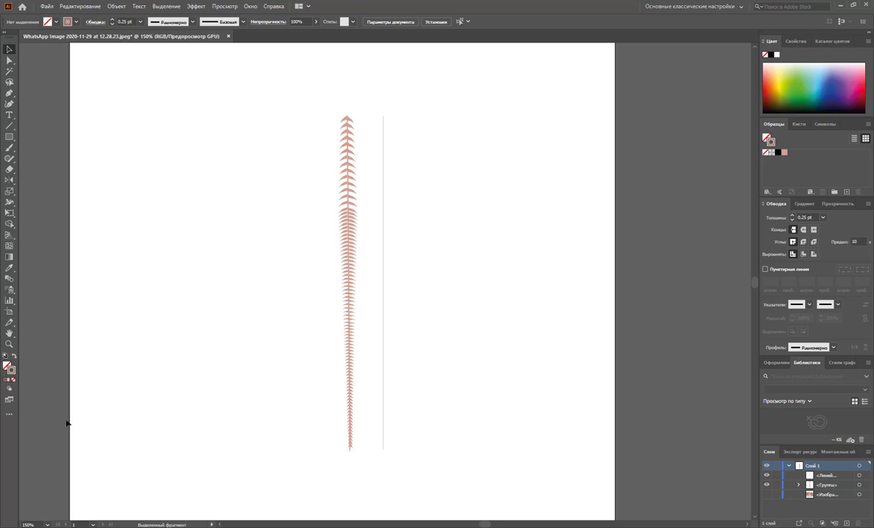
{"action": "left_click", "coordinate": [8, 346]}
- Zoom in on the line's top and draw the first three curved barbs branching left
{"action": "left_click_drag", "start_coordinate": [388, 131], "coordinate": [418, 168]}
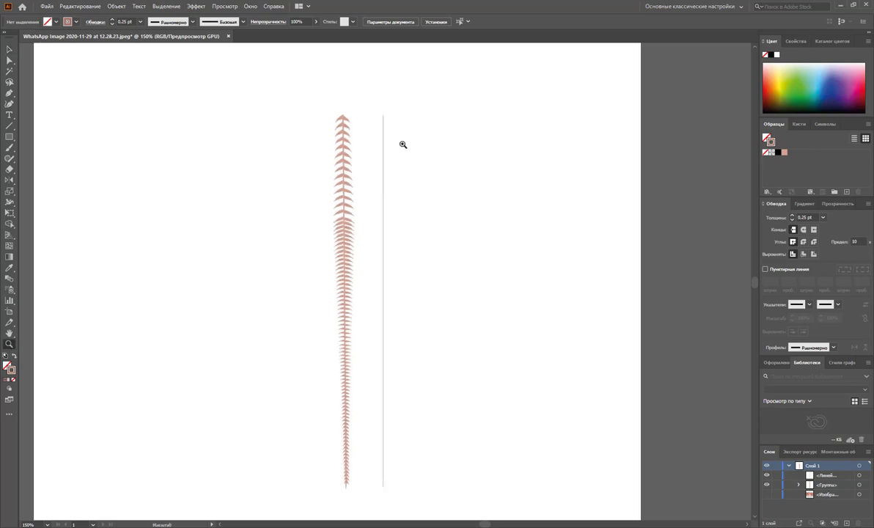
{"action": "scroll", "coordinate": [418, 168], "scroll_direction": "up", "scroll_amount": 1}
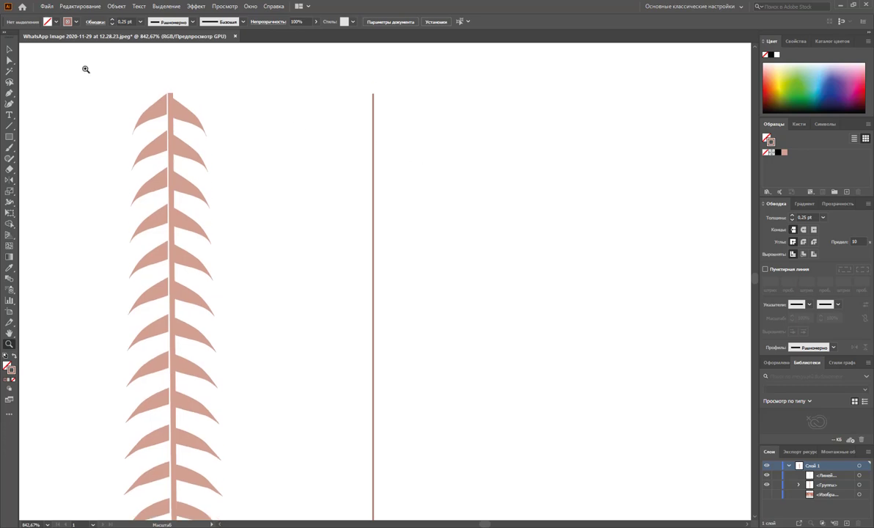
{"action": "left_click", "coordinate": [10, 93]}
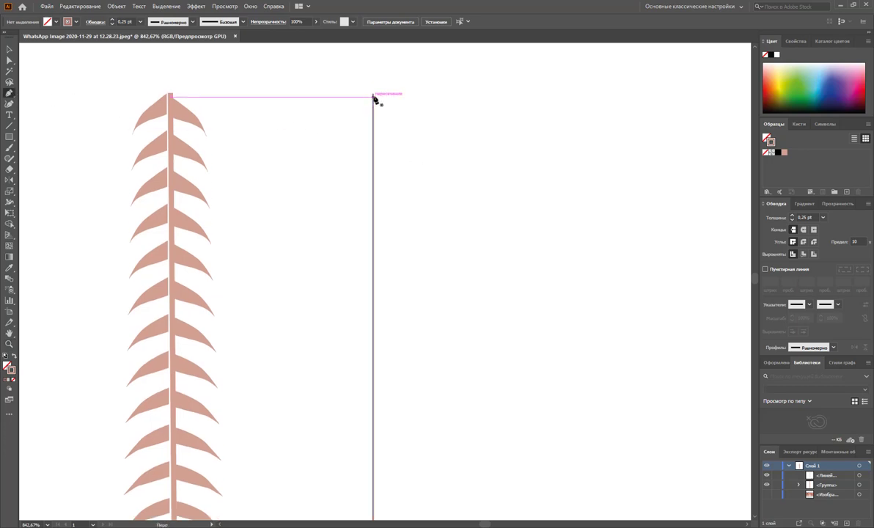
{"action": "left_click_drag", "start_coordinate": [372, 95], "coordinate": [360, 101]}
{"action": "left_click", "coordinate": [336, 116]}
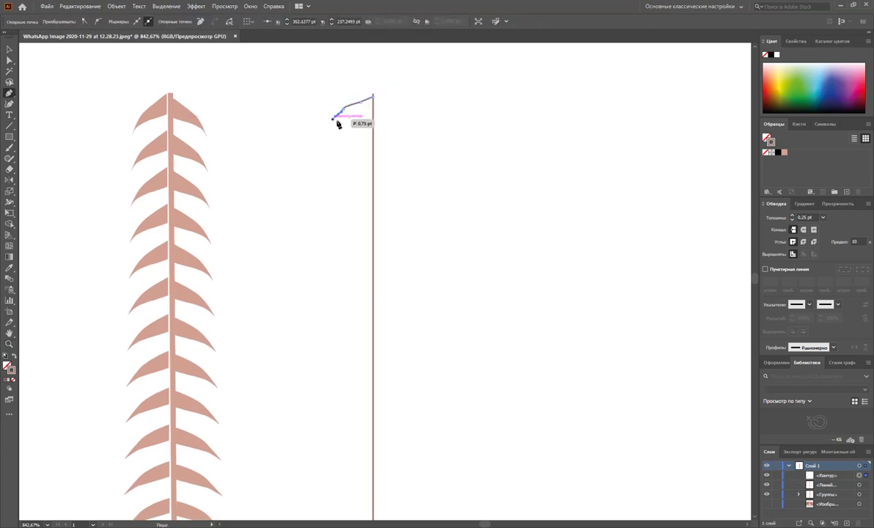
{"action": "key", "text": "Escape"}
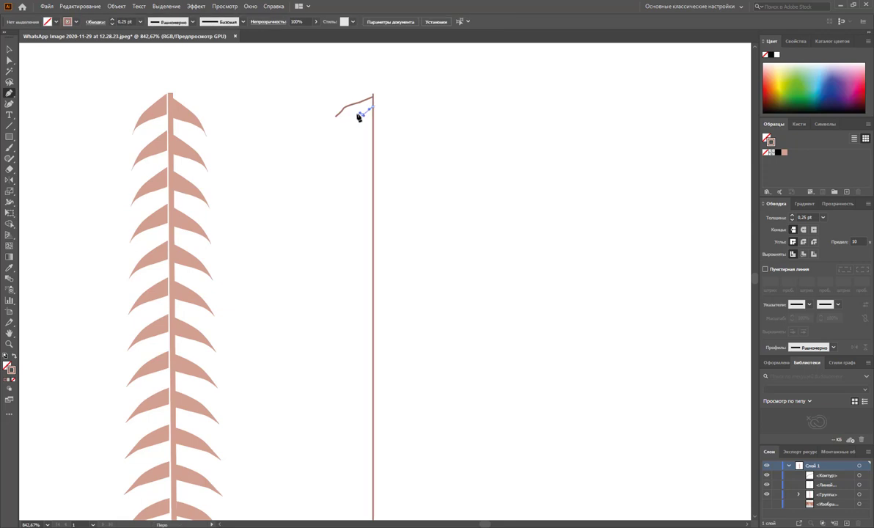
{"action": "left_click_drag", "start_coordinate": [358, 117], "coordinate": [358, 117]}
{"action": "left_click", "coordinate": [335, 124]}
{"action": "key", "text": "Escape"}
{"action": "left_click", "coordinate": [372, 118]}
{"action": "mouse_move", "coordinate": [339, 135]}
{"action": "left_mouse_down"}
{"action": "mouse_move", "coordinate": [356, 150]}
{"action": "mouse_move", "coordinate": [332, 149]}
{"action": "left_mouse_up"}
{"action": "key", "text": "Escape"}
- Add four more short barbs down-left from the vertical line
{"action": "key", "text": "Escape"}
{"action": "scroll", "coordinate": [375, 140], "scroll_direction": "down", "scroll_amount": 1}
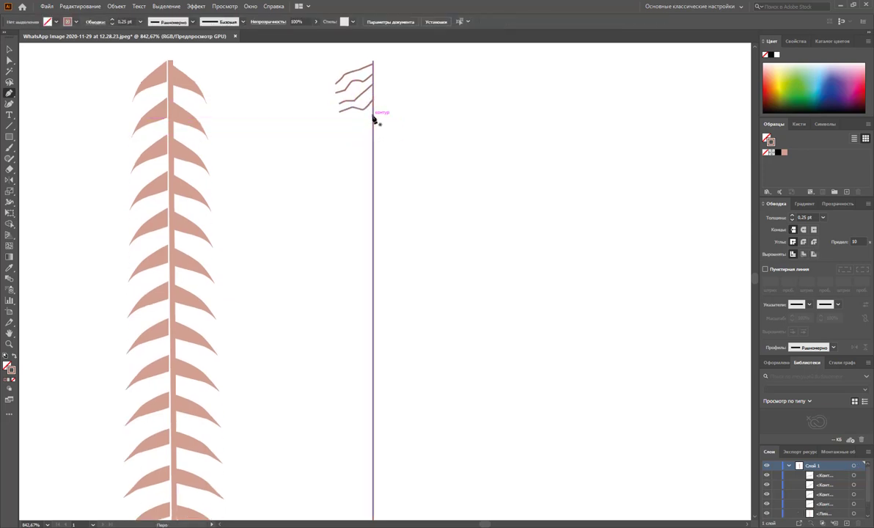
{"action": "left_click", "coordinate": [372, 116]}
{"action": "left_click_drag", "start_coordinate": [343, 126], "coordinate": [346, 141]}
{"action": "key", "text": "Escape"}
{"action": "left_click", "coordinate": [372, 132]}
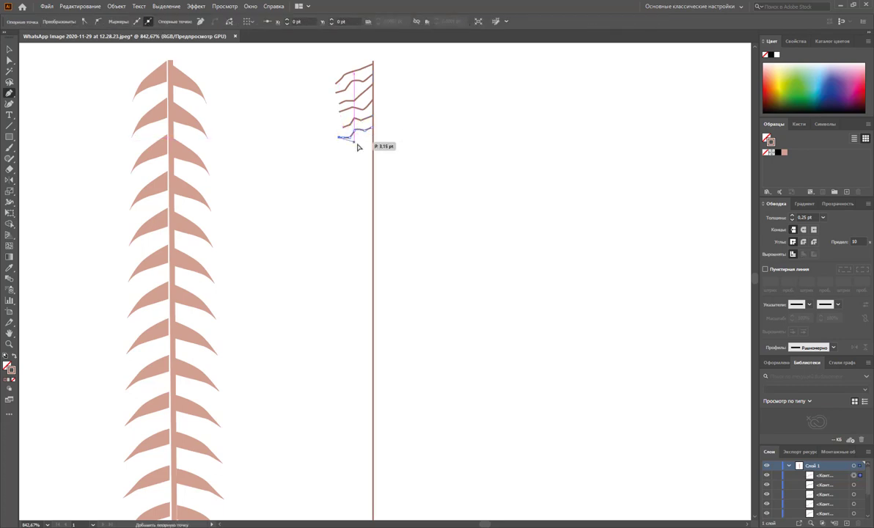
{"action": "key", "text": "Escape"}
{"action": "scroll", "coordinate": [371, 139], "scroll_direction": "down", "scroll_amount": 1}
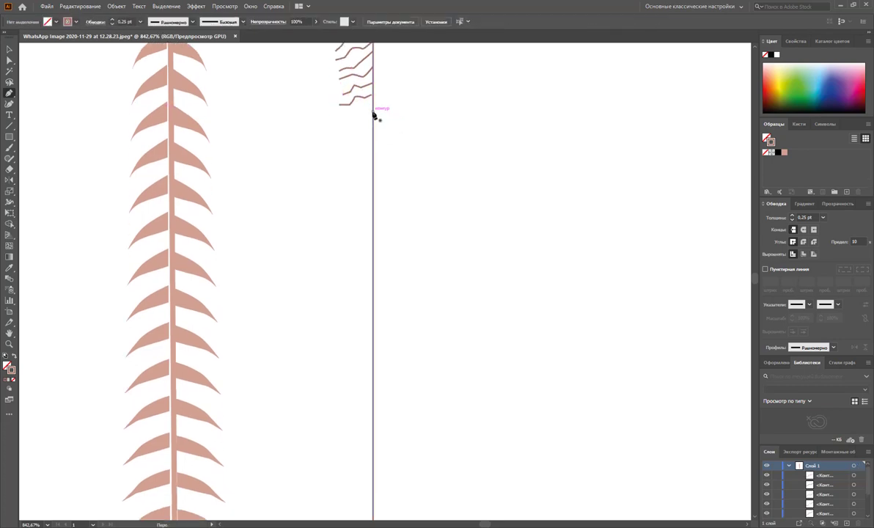
{"action": "left_click", "coordinate": [373, 112]}
{"action": "left_click", "coordinate": [340, 119]}
{"action": "key", "text": "Escape"}
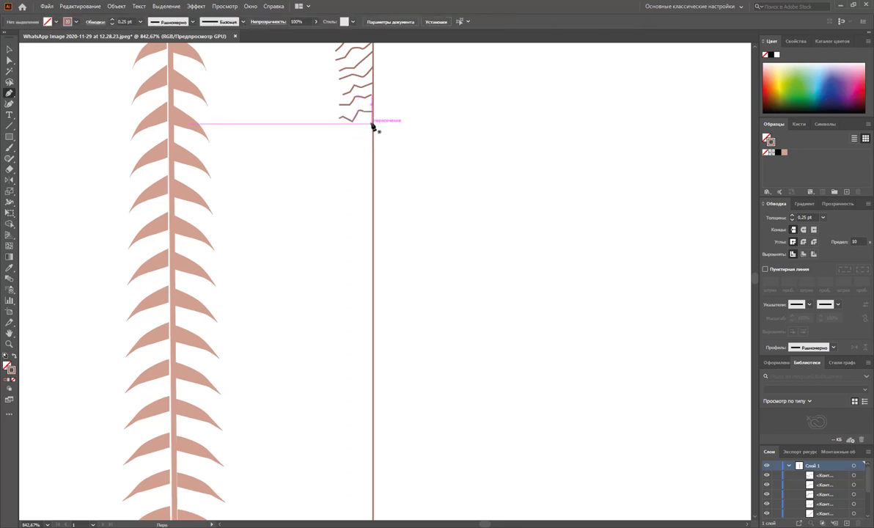
{"action": "left_click", "coordinate": [339, 132]}
{"action": "key", "text": "Escape"}
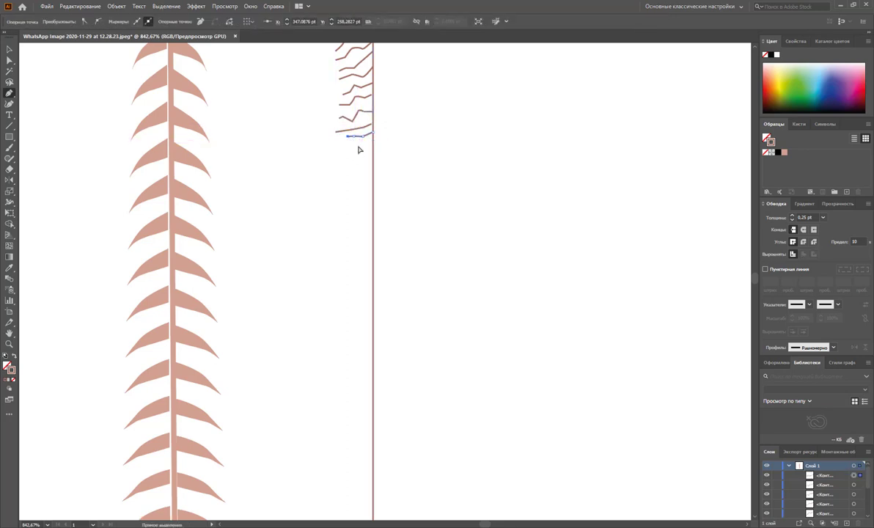
- Continue the barb row further down the line with four more short fine barbs
{"action": "scroll", "coordinate": [374, 145], "scroll_direction": "down", "scroll_amount": 1}
{"action": "left_click", "coordinate": [373, 122]}
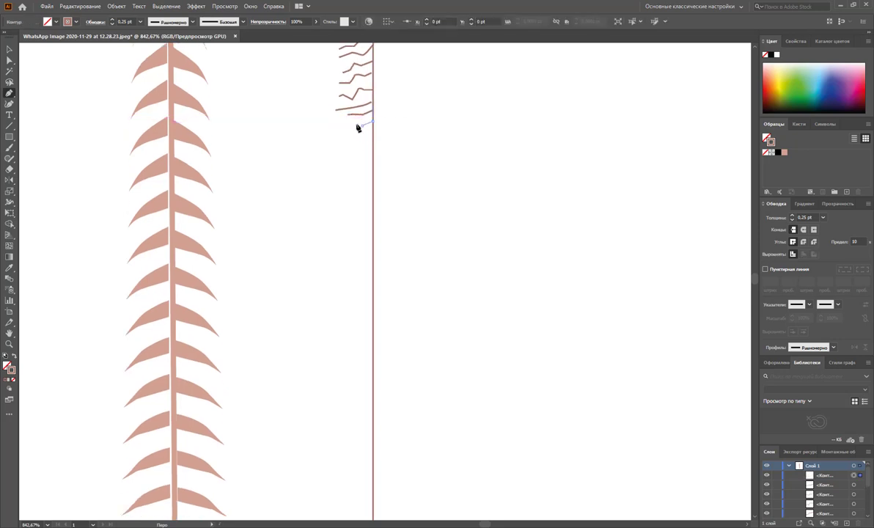
{"action": "left_click", "coordinate": [346, 130]}
{"action": "key", "text": "Escape"}
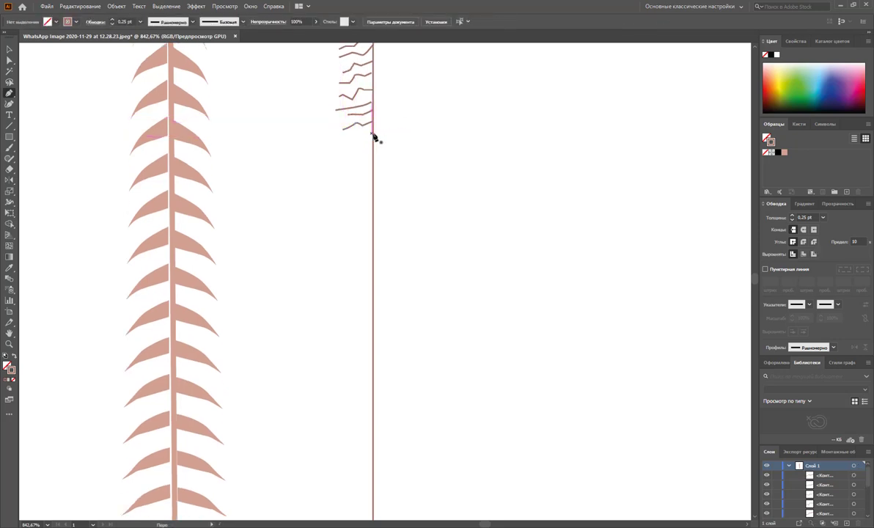
{"action": "left_click", "coordinate": [372, 136]}
{"action": "left_click", "coordinate": [343, 138]}
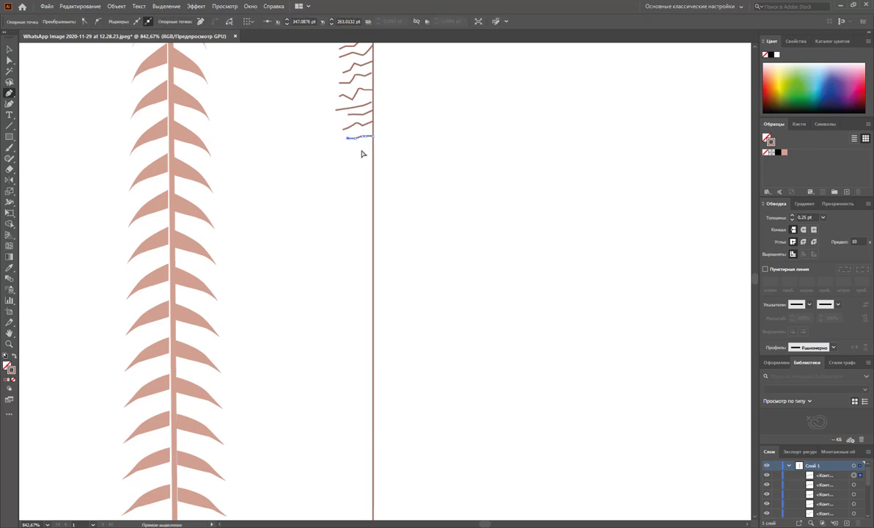
{"action": "key", "text": "Escape"}
{"action": "left_click", "coordinate": [372, 147]}
{"action": "key", "text": "Escape"}
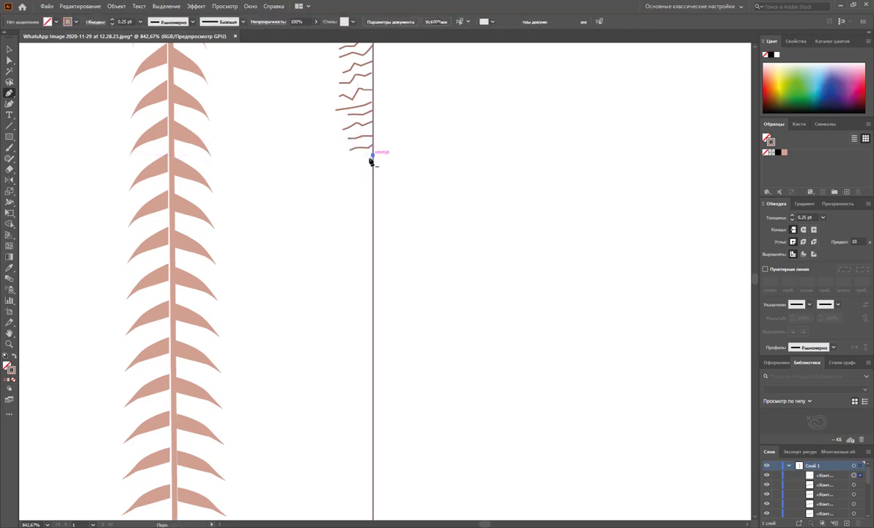
{"action": "left_click", "coordinate": [373, 157]}
{"action": "left_click", "coordinate": [349, 163]}
- Scroll down and draw three more short barbs from the stem out to the left
{"action": "key", "text": "Escape"}
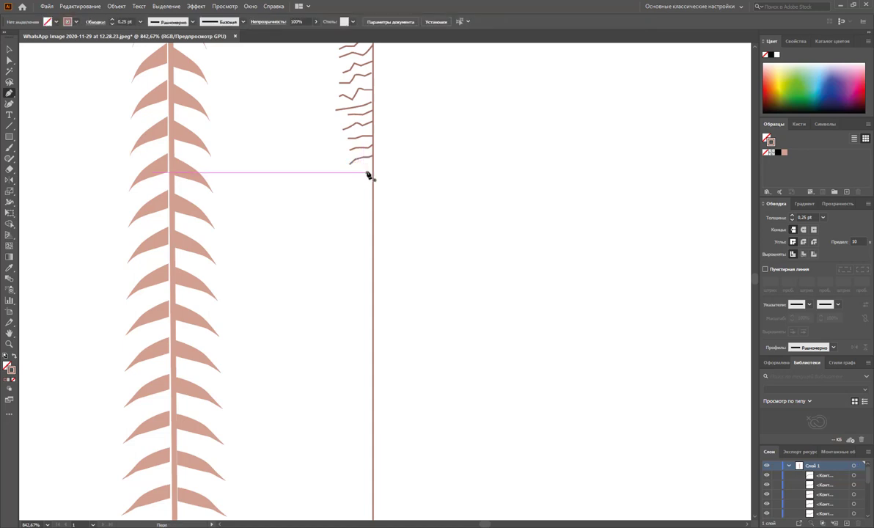
{"action": "scroll", "coordinate": [367, 173], "scroll_direction": "down", "scroll_amount": 1}
{"action": "scroll", "coordinate": [304, 176], "scroll_direction": "down", "scroll_amount": 1}
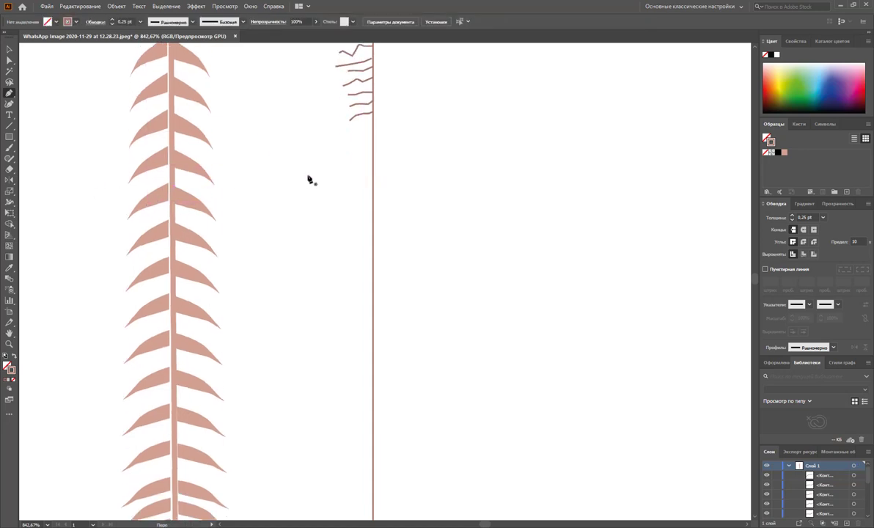
{"action": "scroll", "coordinate": [330, 173], "scroll_direction": "down", "scroll_amount": 2}
{"action": "scroll", "coordinate": [366, 139], "scroll_direction": "up", "scroll_amount": 1}
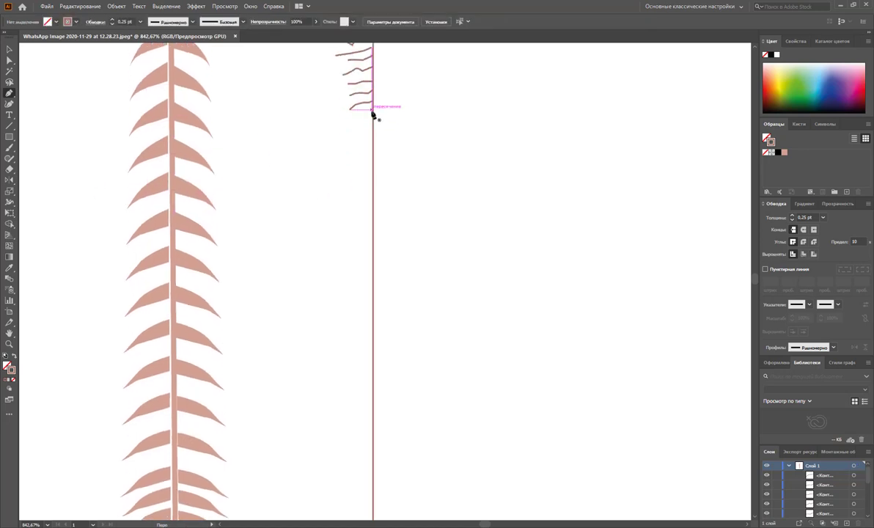
{"action": "left_click", "coordinate": [373, 112]}
{"action": "left_click", "coordinate": [342, 117]}
{"action": "key", "text": "Escape"}
{"action": "left_click", "coordinate": [372, 123]}
{"action": "left_click", "coordinate": [347, 128]}
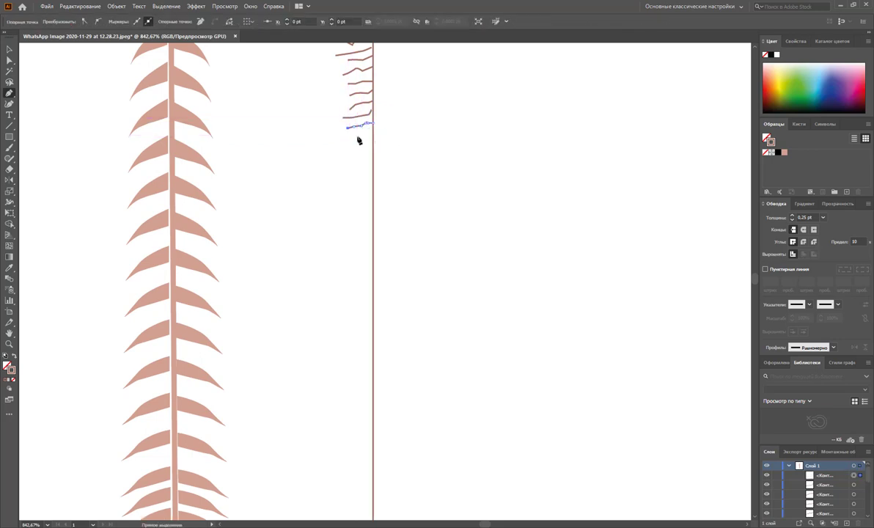
{"action": "key", "text": "Escape"}
{"action": "left_click", "coordinate": [372, 136]}
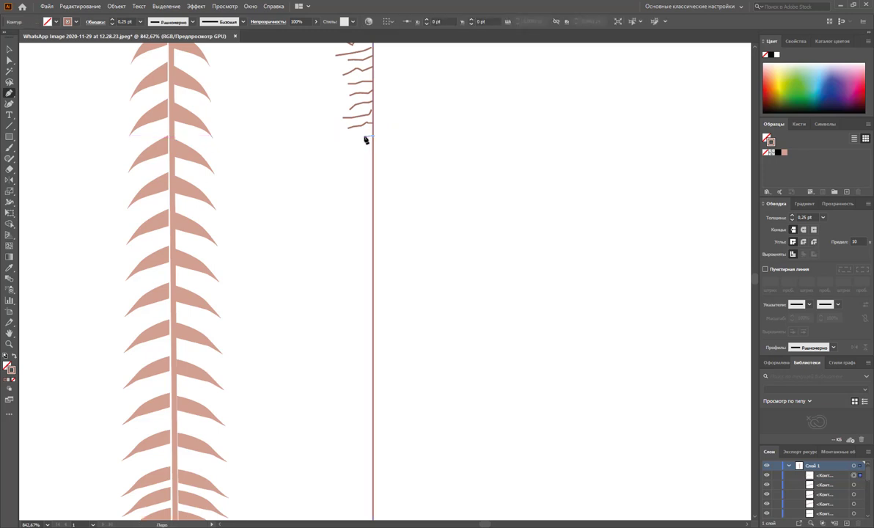
{"action": "left_click", "coordinate": [347, 138]}
{"action": "key", "text": "Escape"}
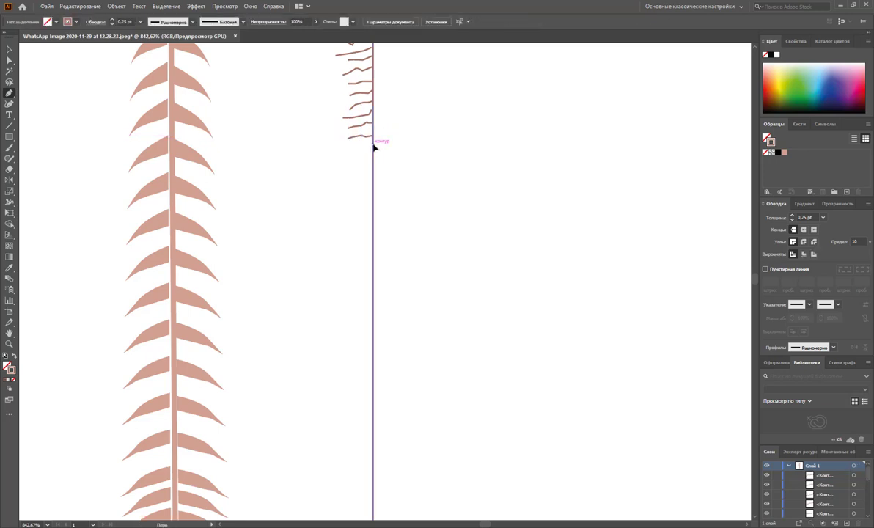
- Add five more barbs lower on the stem, Ctrl-clicking to end each path
{"action": "left_click", "coordinate": [373, 146]}
{"action": "left_click", "coordinate": [347, 150]}
{"action": "key", "text": "Escape"}
{"action": "left_click", "coordinate": [373, 159]}
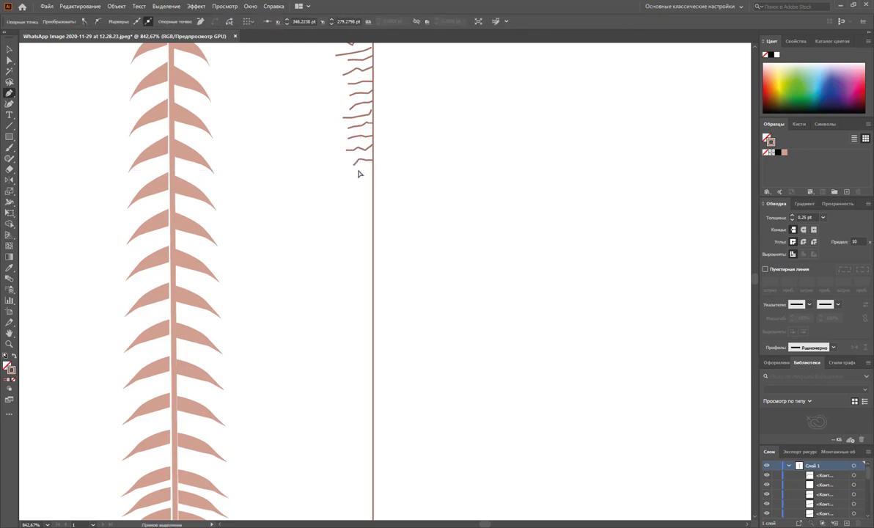
{"action": "key", "text": "Escape"}
{"action": "left_click", "coordinate": [372, 171]}
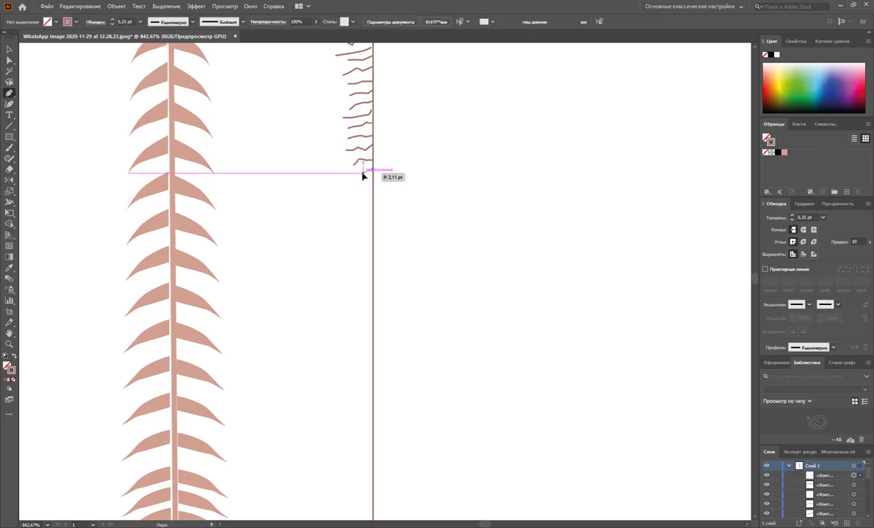
{"action": "key", "text": "ctrl"}
{"action": "left_click", "coordinate": [368, 186], "text": "ctrl"}
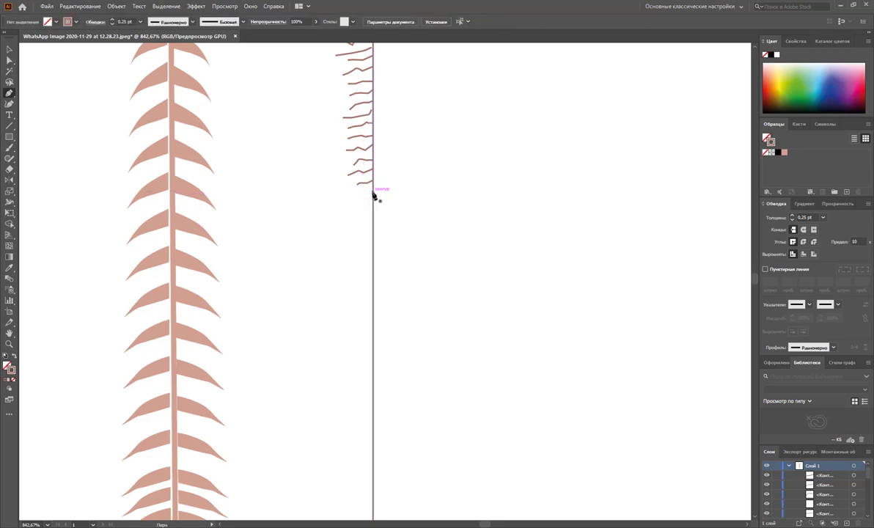
{"action": "left_click", "coordinate": [372, 193]}
{"action": "left_click", "coordinate": [366, 202], "text": "ctrl"}
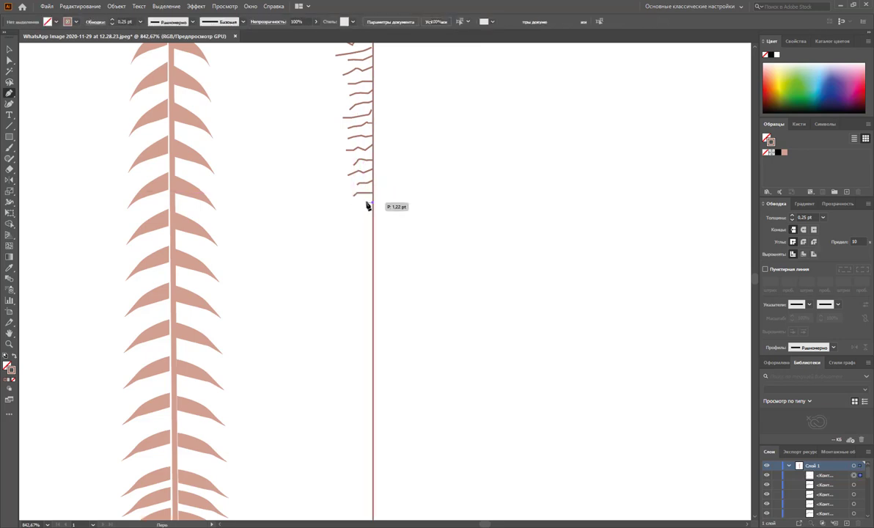
{"action": "left_click", "coordinate": [372, 203]}
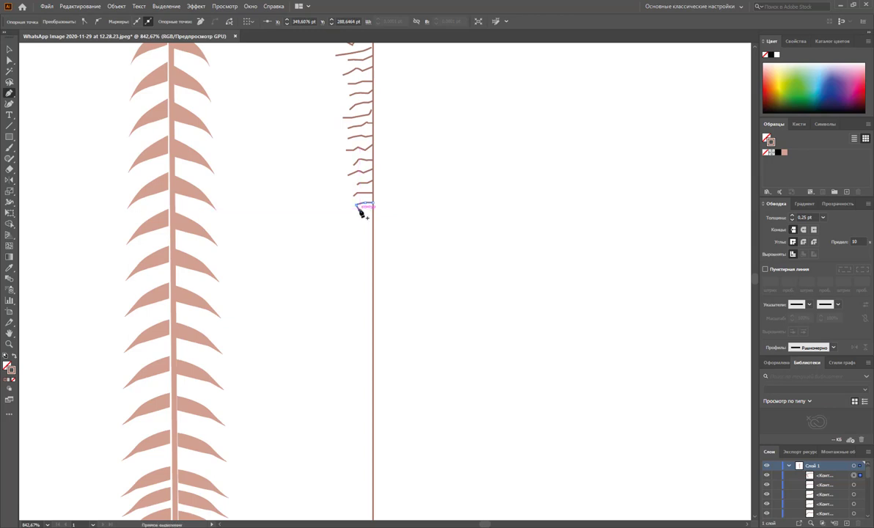
{"action": "left_click", "coordinate": [370, 214], "text": "ctrl"}
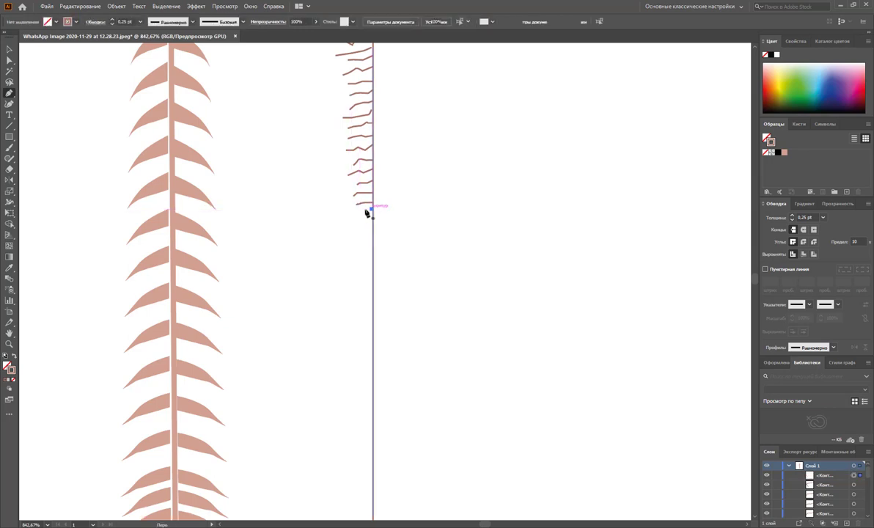
{"action": "left_click", "coordinate": [372, 208]}
{"action": "left_click", "coordinate": [357, 208]}
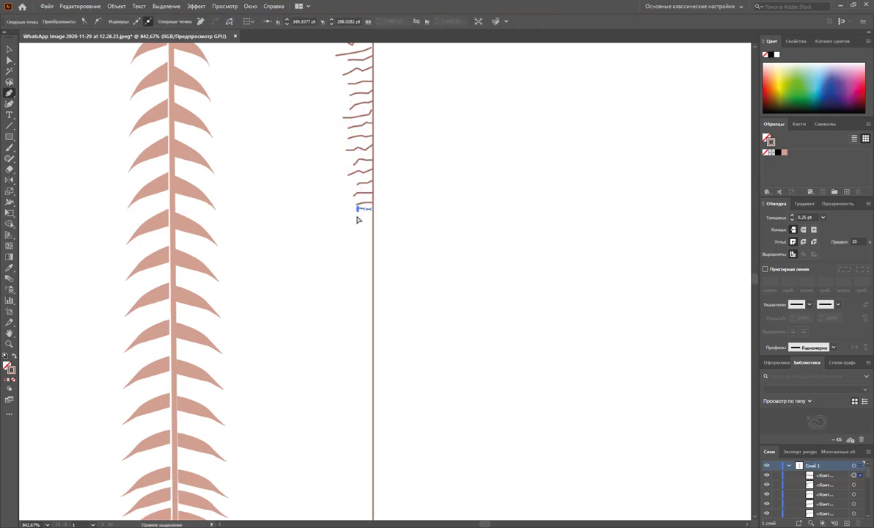
{"action": "left_click", "coordinate": [357, 218], "text": "ctrl"}
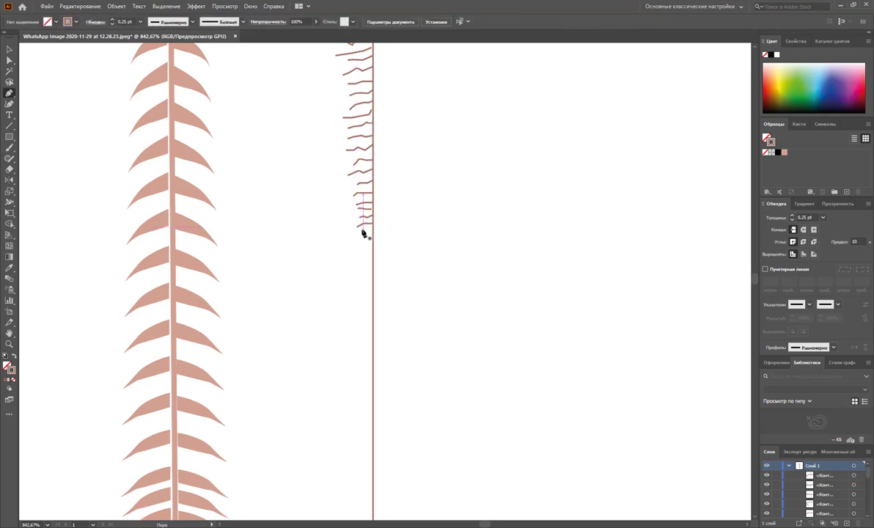
- Extend the fringe further down with several small zigzag barbs near the stem
{"action": "scroll", "coordinate": [367, 219], "scroll_direction": "down", "scroll_amount": 2}
{"action": "left_click", "coordinate": [356, 180]}
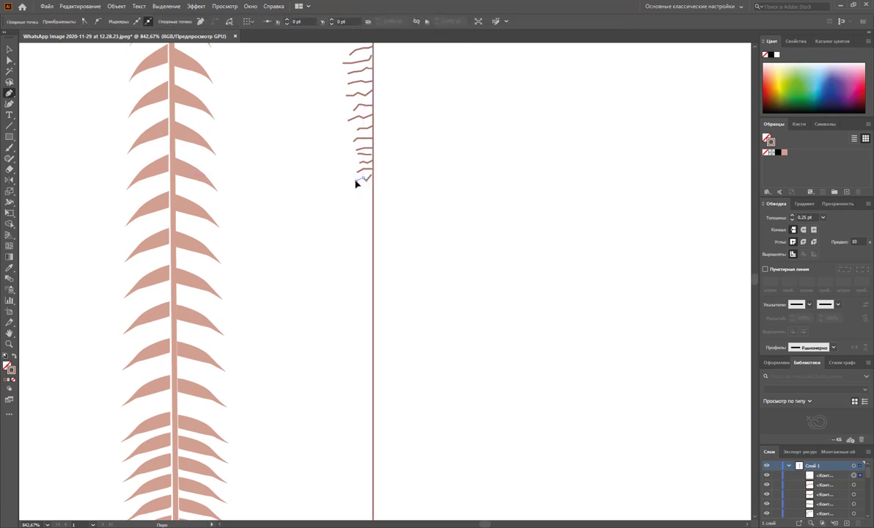
{"action": "key", "text": "Escape"}
{"action": "left_click", "coordinate": [354, 190]}
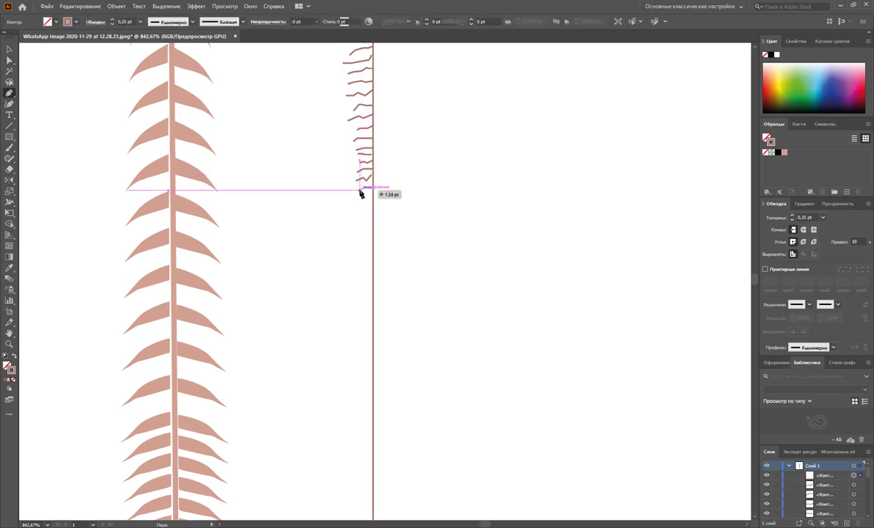
{"action": "key", "text": "Escape"}
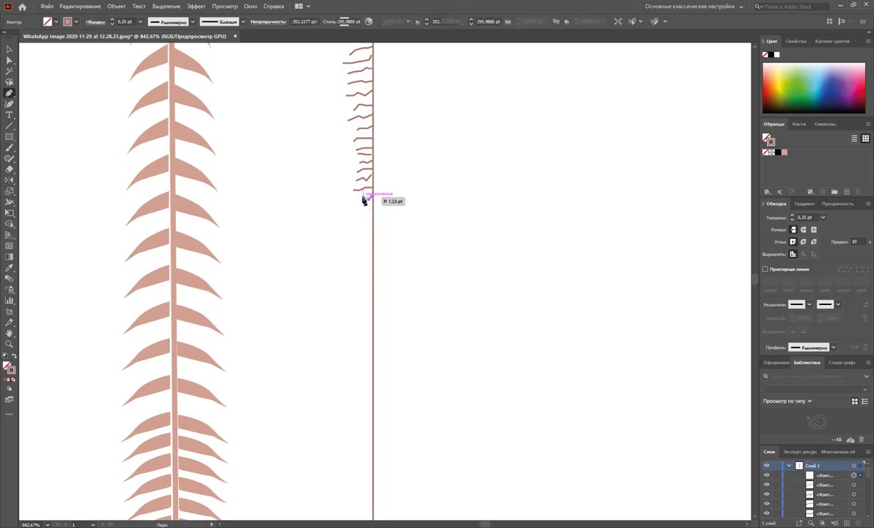
{"action": "scroll", "coordinate": [375, 202], "scroll_direction": "down", "scroll_amount": 1}
{"action": "left_click", "coordinate": [357, 182]}
{"action": "left_click", "coordinate": [373, 179]}
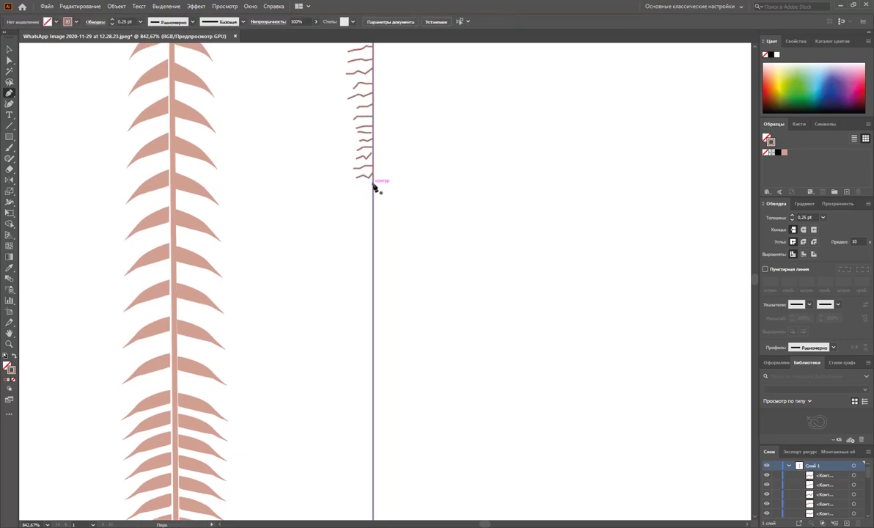
{"action": "key", "text": "Escape"}
{"action": "left_click", "coordinate": [359, 189]}
{"action": "key", "text": "Escape"}
{"action": "scroll", "coordinate": [375, 181], "scroll_direction": "down", "scroll_amount": 1}
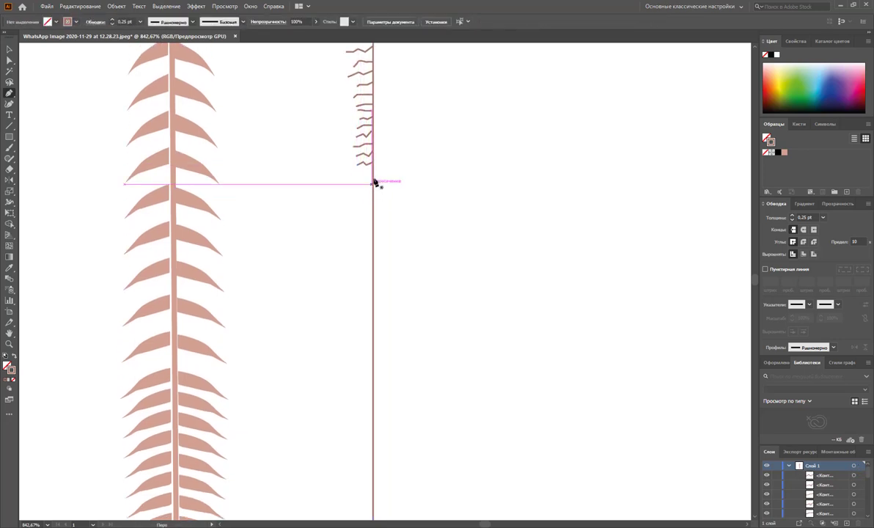
{"action": "left_click", "coordinate": [364, 176]}
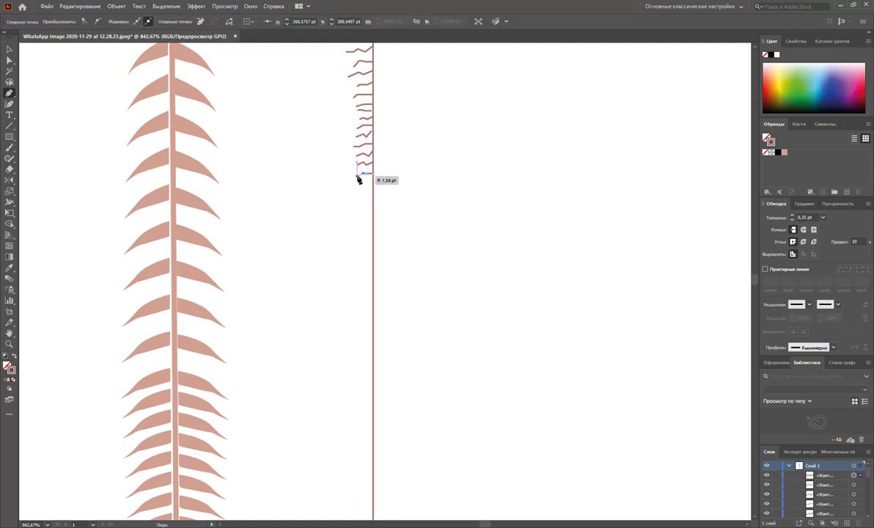
{"action": "left_click", "coordinate": [359, 194], "text": "ctrl"}
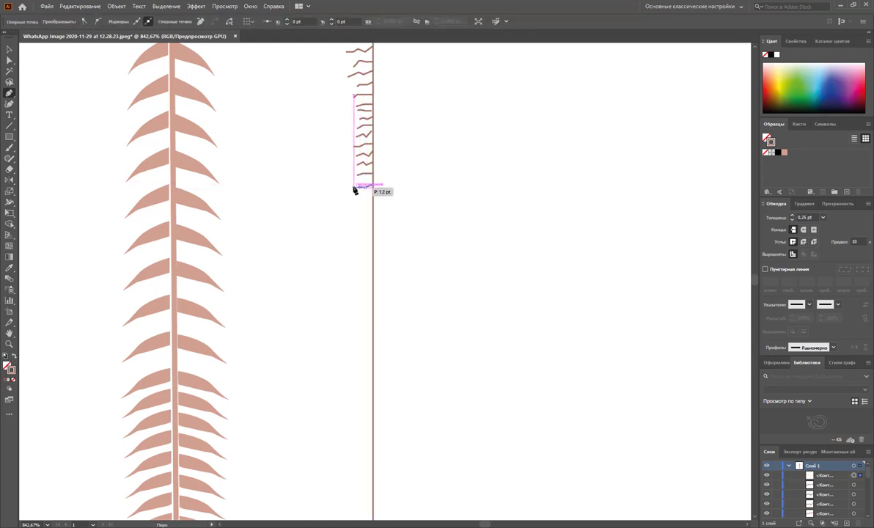
{"action": "left_click", "coordinate": [358, 209], "text": "ctrl"}
{"action": "left_click", "coordinate": [374, 195]}
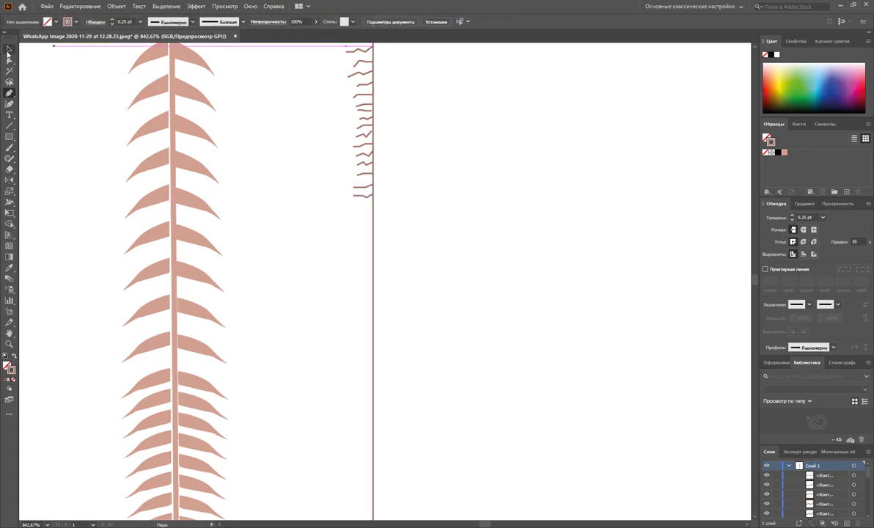
- Remove the thin vertical stem and its zigzag barb fringe, leaving only the pink feather group
{"action": "key", "text": "z"}
{"action": "left_click_drag", "start_coordinate": [317, 236], "coordinate": [421, 308]}
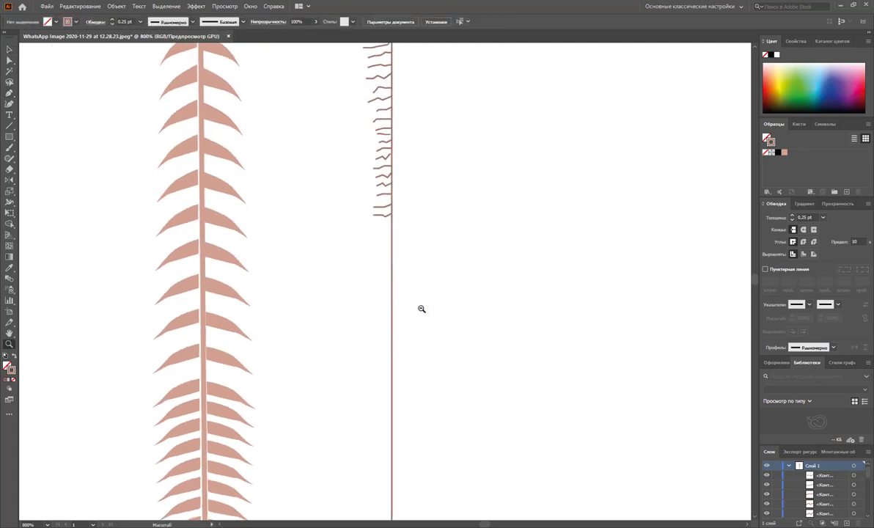
{"action": "scroll", "coordinate": [390, 308], "scroll_direction": "down", "scroll_amount": 3}
{"action": "scroll", "coordinate": [379, 301], "scroll_direction": "down", "scroll_amount": 1}
{"action": "scroll", "coordinate": [382, 292], "scroll_direction": "down", "scroll_amount": 1}
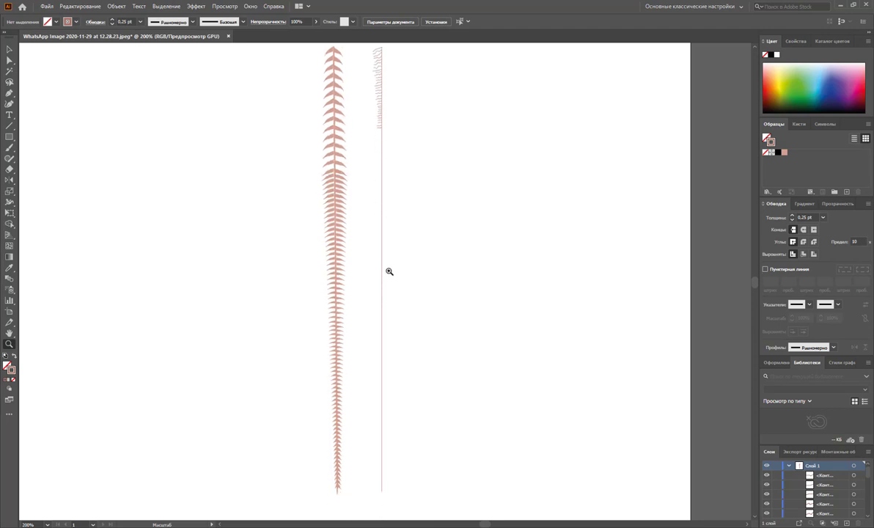
{"action": "scroll", "coordinate": [391, 274], "scroll_direction": "down", "scroll_amount": 1}
{"action": "left_click", "coordinate": [10, 49]}
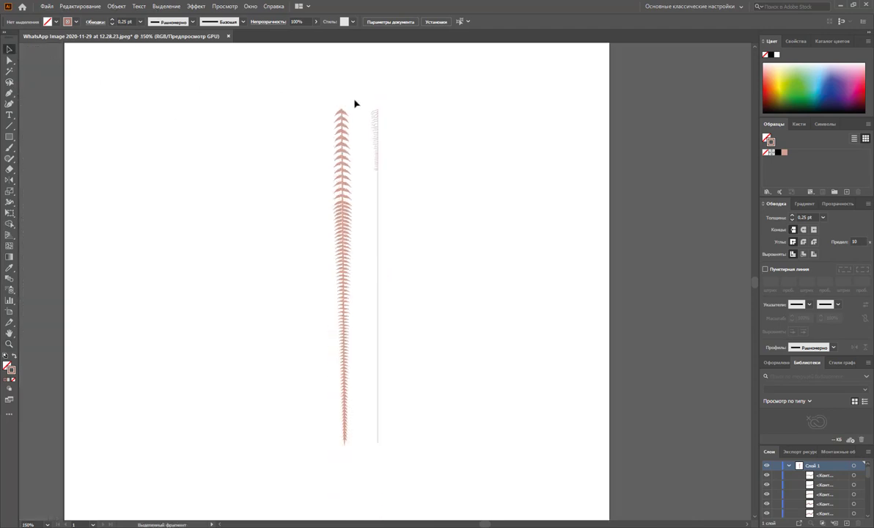
{"action": "left_click_drag", "start_coordinate": [412, 151], "coordinate": [368, 458]}
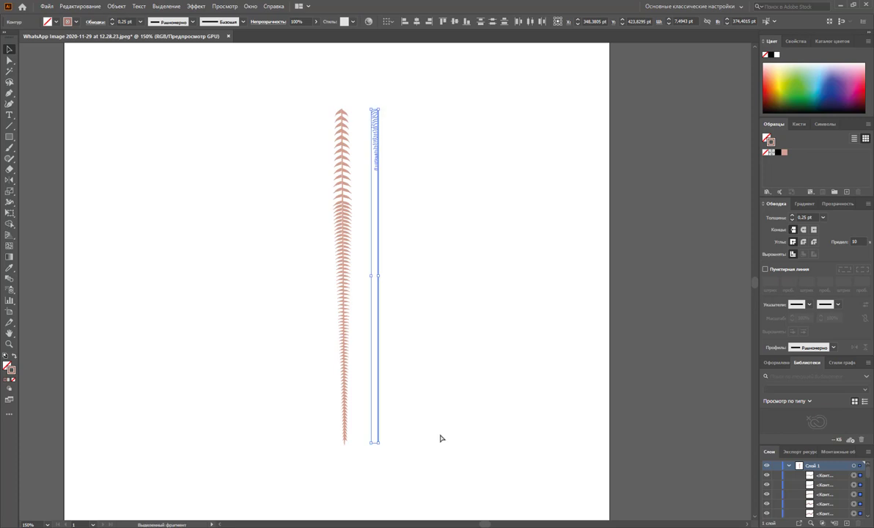
{"action": "key", "text": "Delete"}
- Paste the stem and barbs onto a new layer, aligned on the pink feather's spine
{"action": "left_click", "coordinate": [789, 466]}
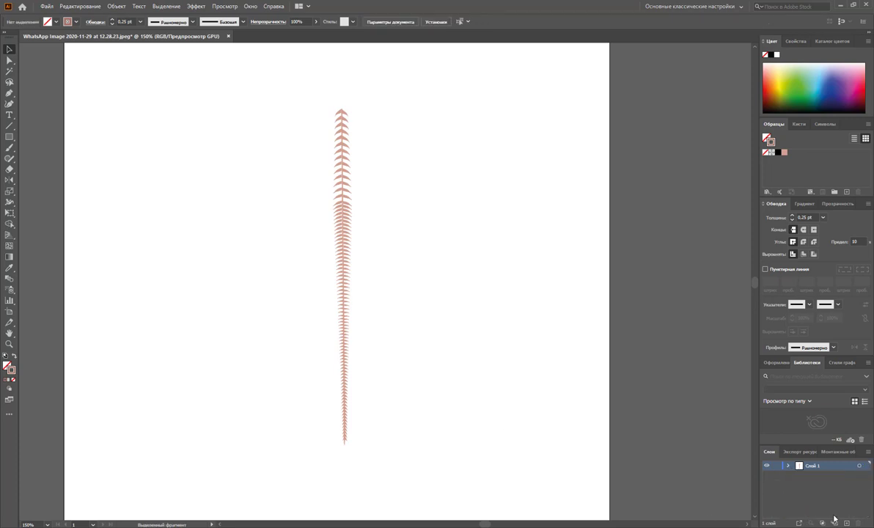
{"action": "left_click", "coordinate": [846, 523]}
{"action": "key", "text": "ctrl+v"}
{"action": "left_click_drag", "start_coordinate": [370, 136], "coordinate": [336, 143]}
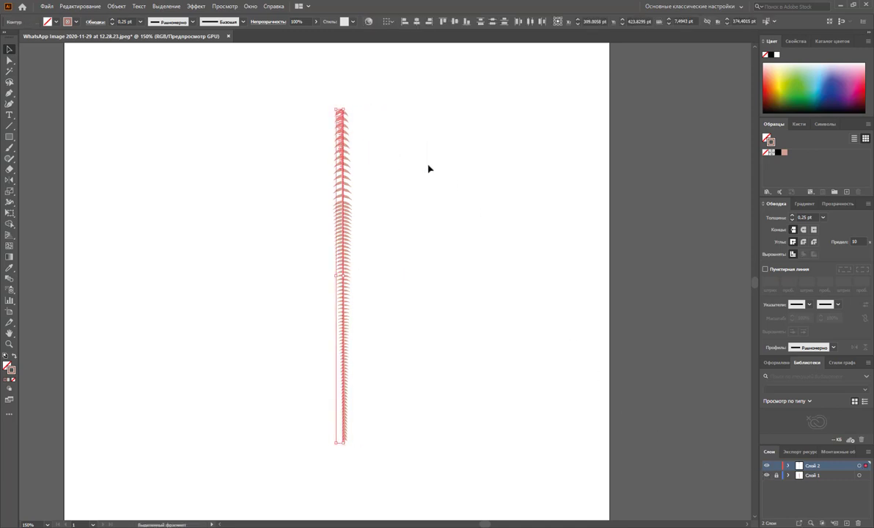
{"action": "key", "text": "Left"}
{"action": "key", "text": "Left"}
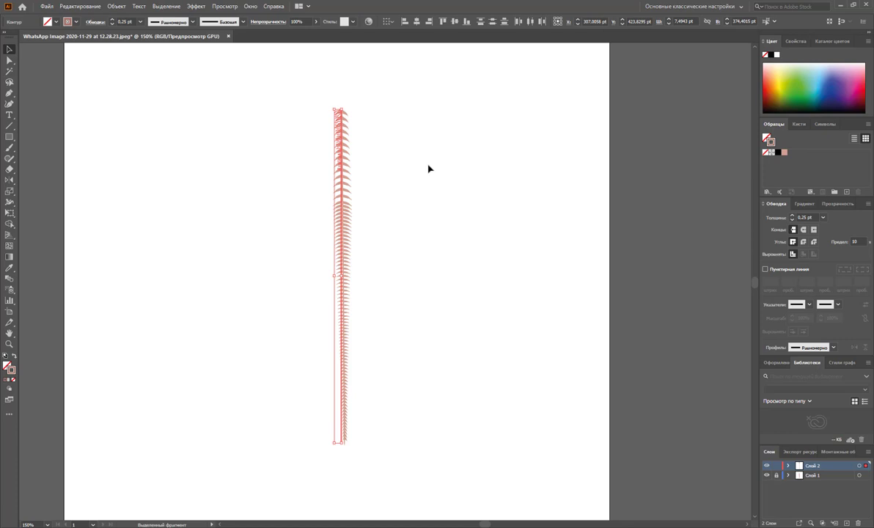
{"action": "left_click", "coordinate": [777, 467]}
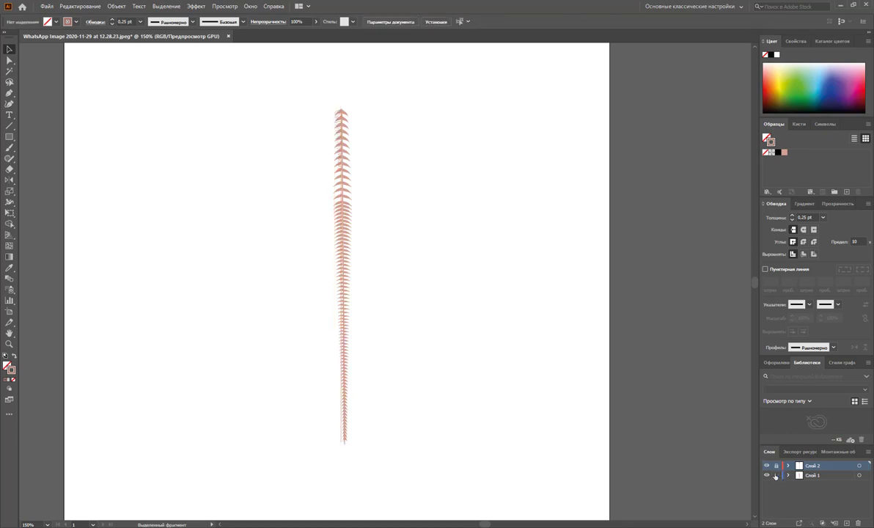
- Slightly rescale the pink barb group, nudge it left, and make Слой 2 active
{"action": "left_click", "coordinate": [345, 403]}
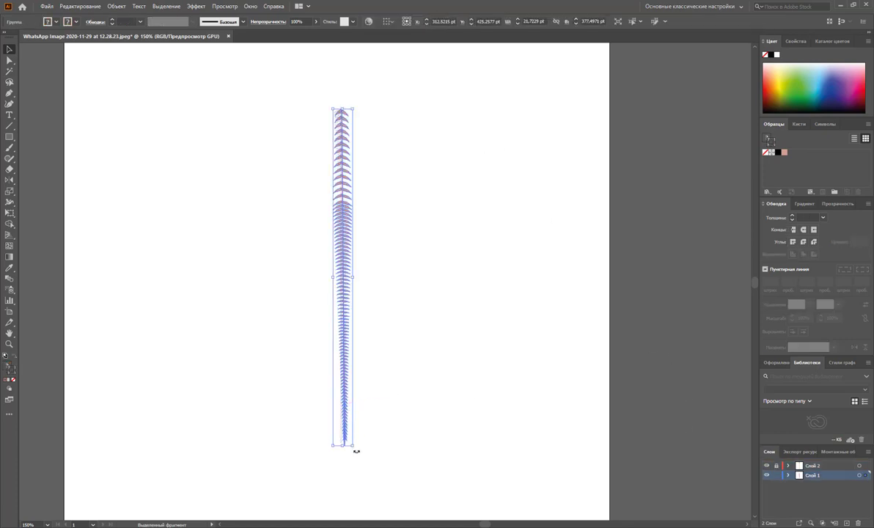
{"action": "left_click_drag", "start_coordinate": [357, 451], "coordinate": [377, 454]}
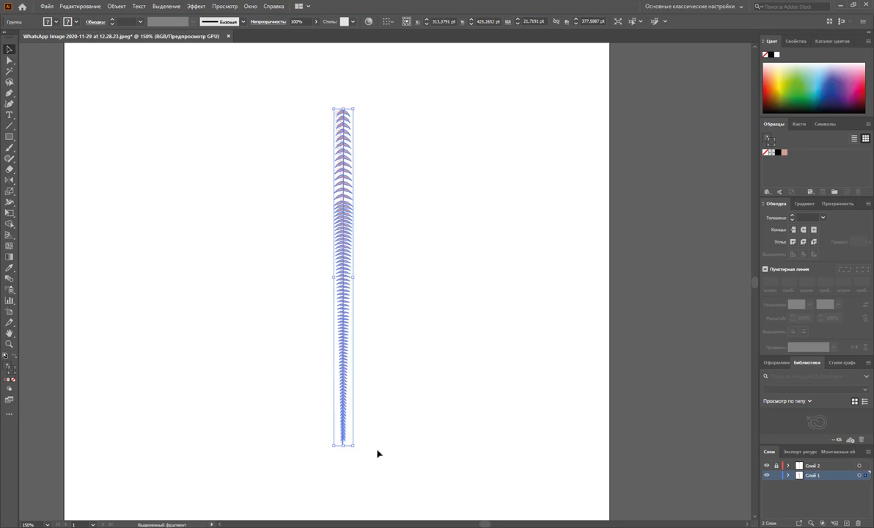
{"action": "key", "text": "Left"}
{"action": "key", "text": "Left"}
{"action": "key", "text": "Left"}
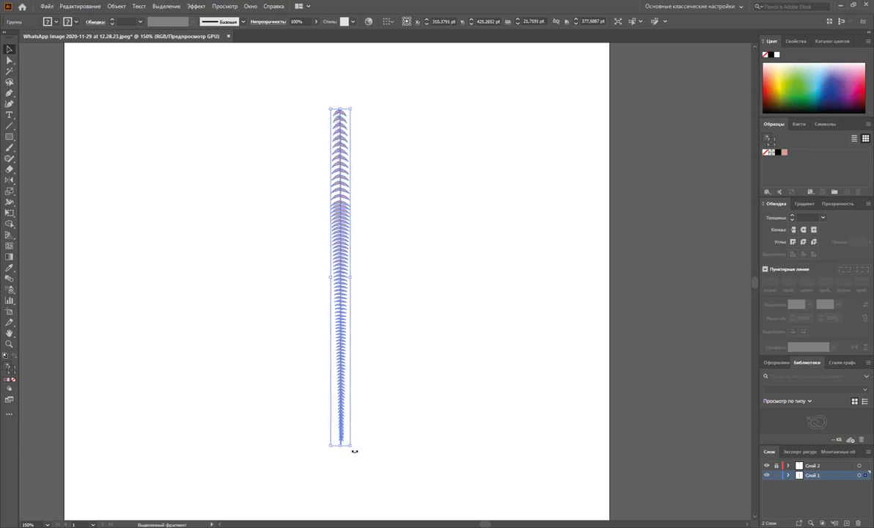
{"action": "left_click", "coordinate": [370, 463]}
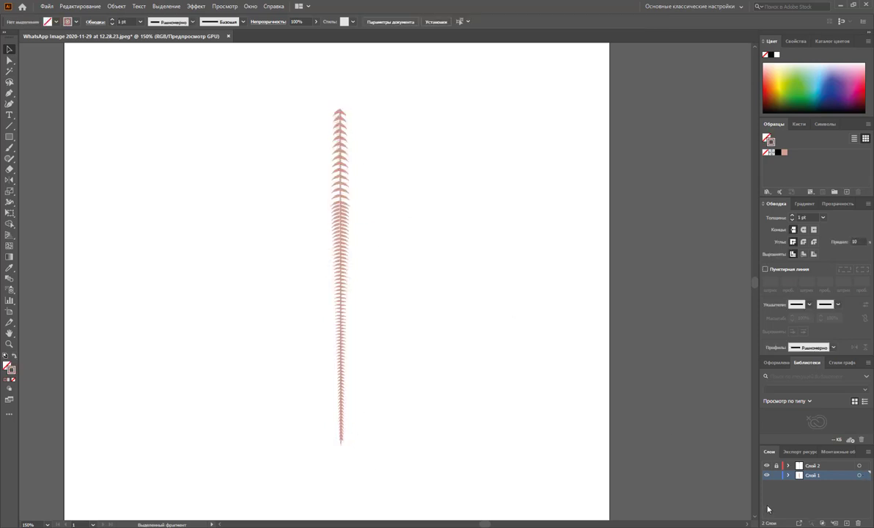
{"action": "left_click", "coordinate": [806, 469]}
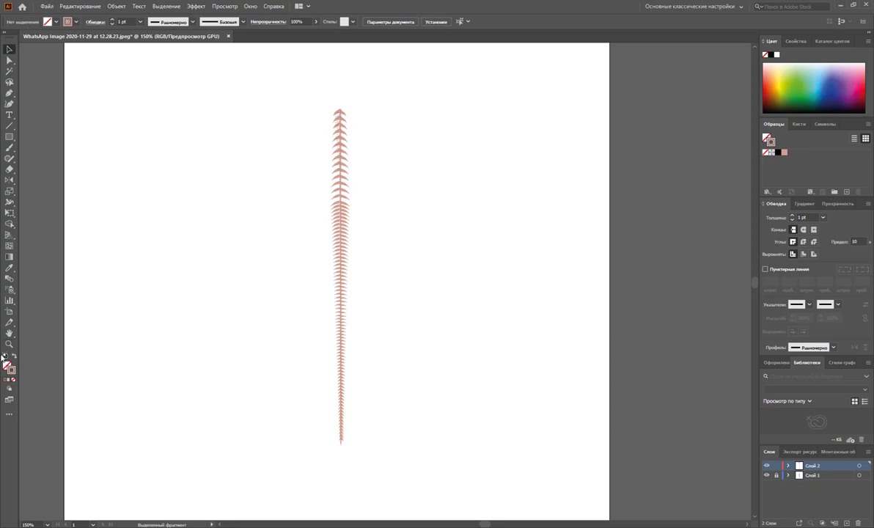
{"action": "left_click", "coordinate": [8, 343]}
- Zoom in on the upper barbs and nudge the vertical stem path very slightly
{"action": "left_click_drag", "start_coordinate": [337, 205], "coordinate": [385, 194]}
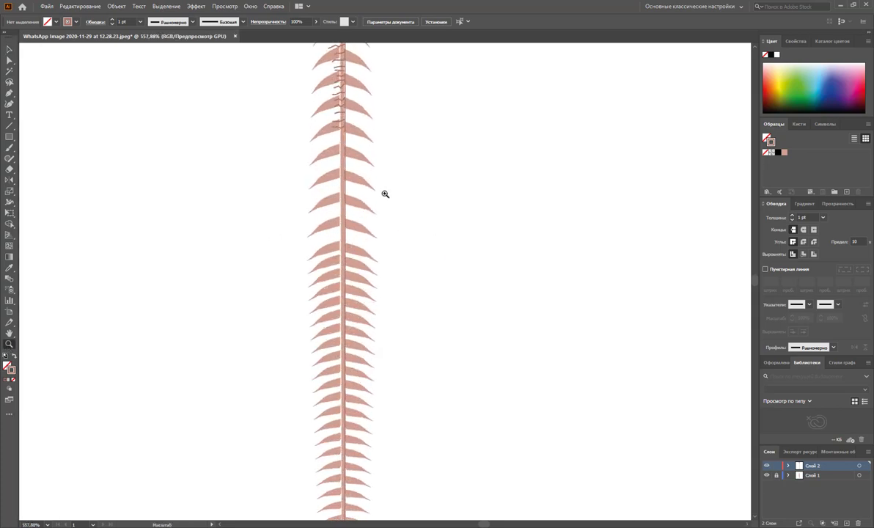
{"action": "scroll", "coordinate": [385, 194], "scroll_direction": "up", "scroll_amount": 2}
{"action": "scroll", "coordinate": [359, 169], "scroll_direction": "up", "scroll_amount": 2}
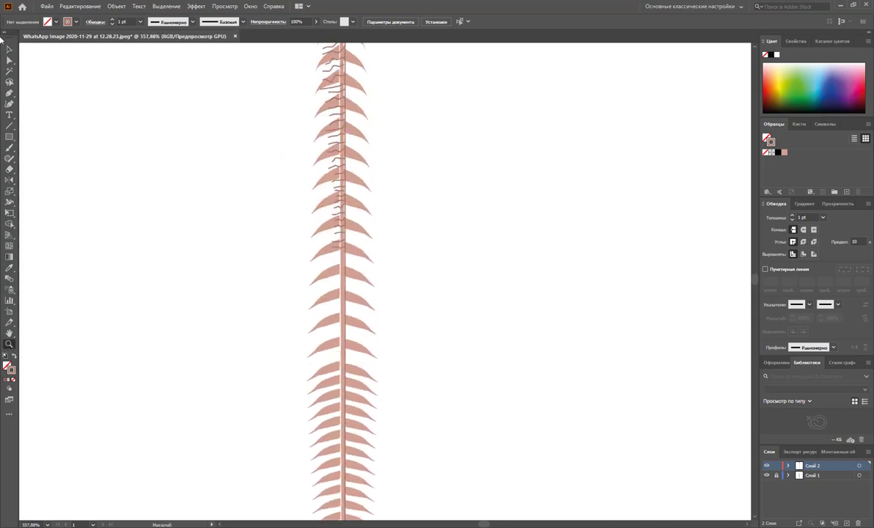
{"action": "left_click", "coordinate": [10, 50]}
{"action": "left_click", "coordinate": [348, 130]}
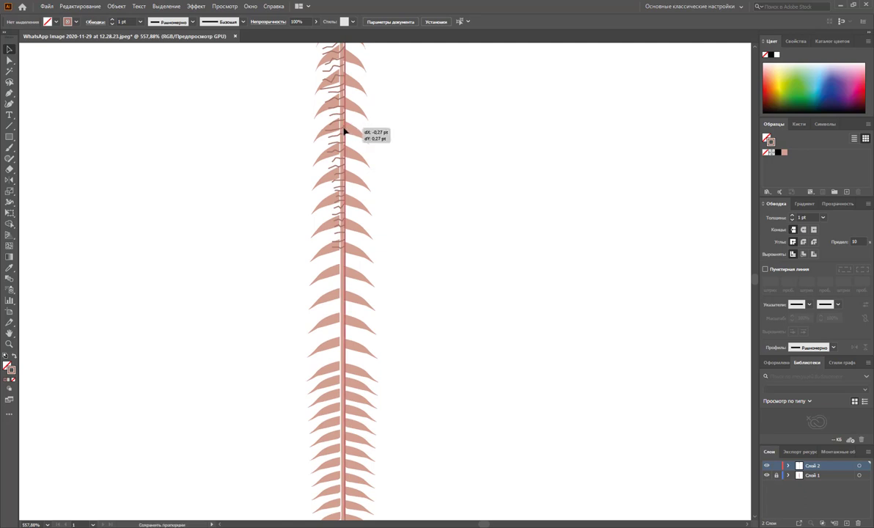
{"action": "left_click_drag", "start_coordinate": [345, 134], "coordinate": [341, 138]}
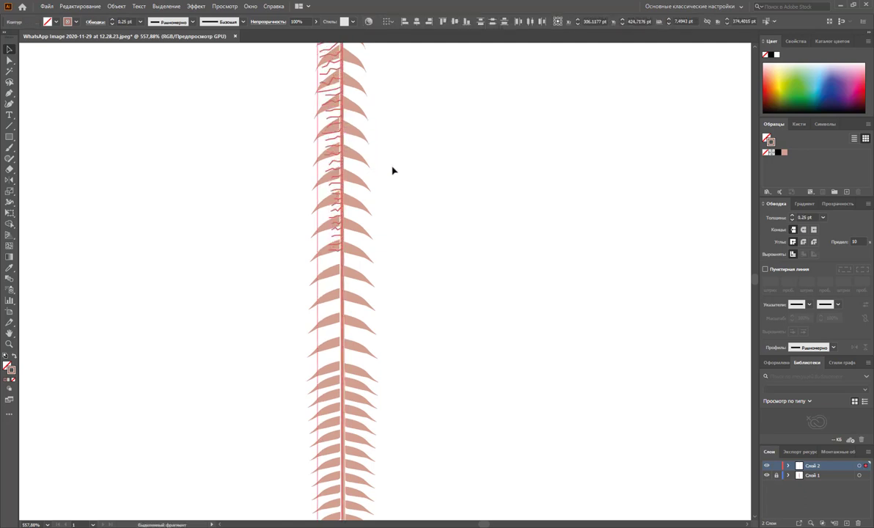
{"action": "left_click", "coordinate": [421, 184]}
- Marquee-select anchor points of the zigzag sketch path, then clear the selection
{"action": "scroll", "coordinate": [422, 184], "scroll_direction": "up", "scroll_amount": 3}
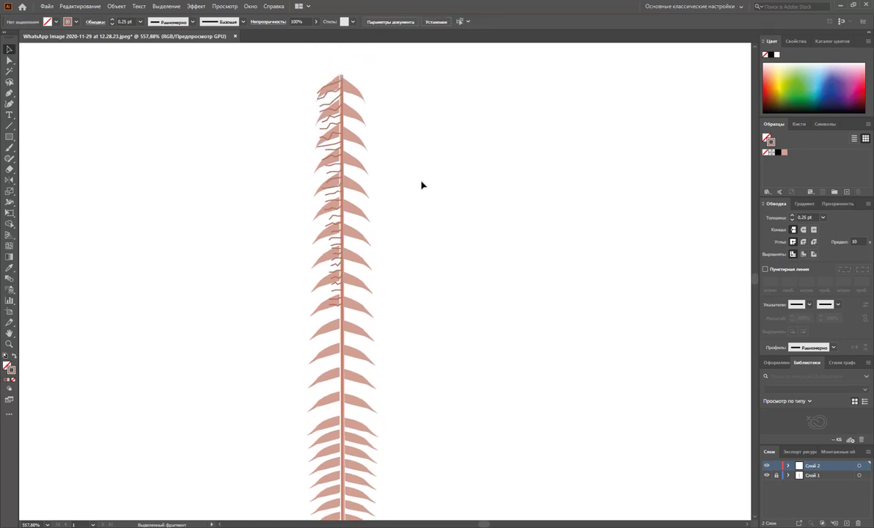
{"action": "left_click", "coordinate": [9, 60]}
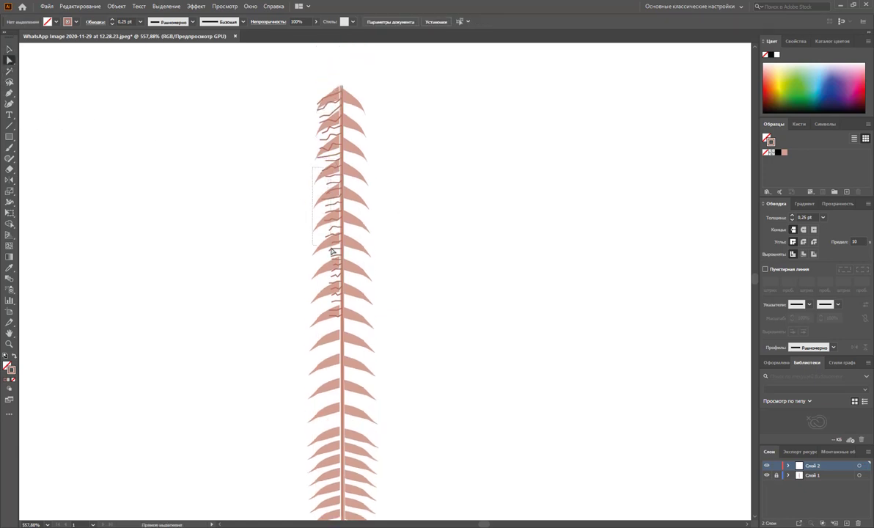
{"action": "mouse_move", "coordinate": [331, 251]}
{"action": "left_mouse_down"}
{"action": "mouse_move", "coordinate": [322, 242]}
{"action": "mouse_move", "coordinate": [337, 325]}
{"action": "left_mouse_up"}
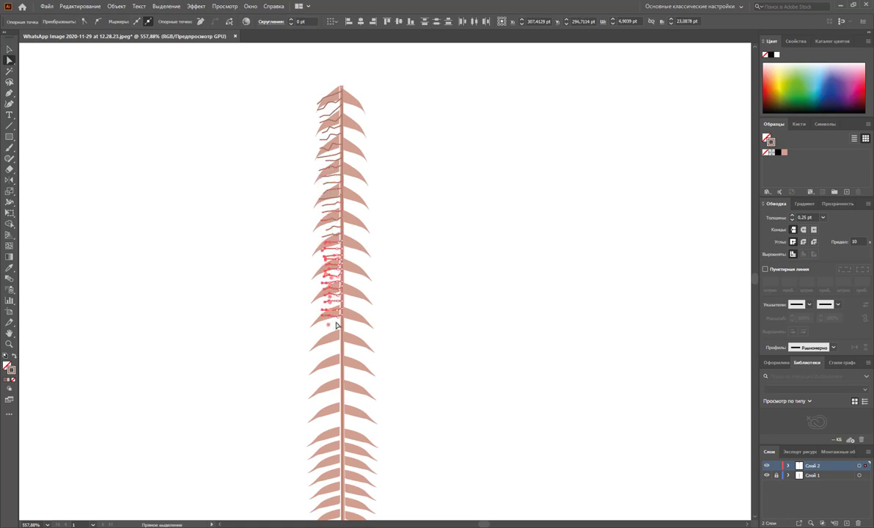
{"action": "left_click", "coordinate": [373, 283]}
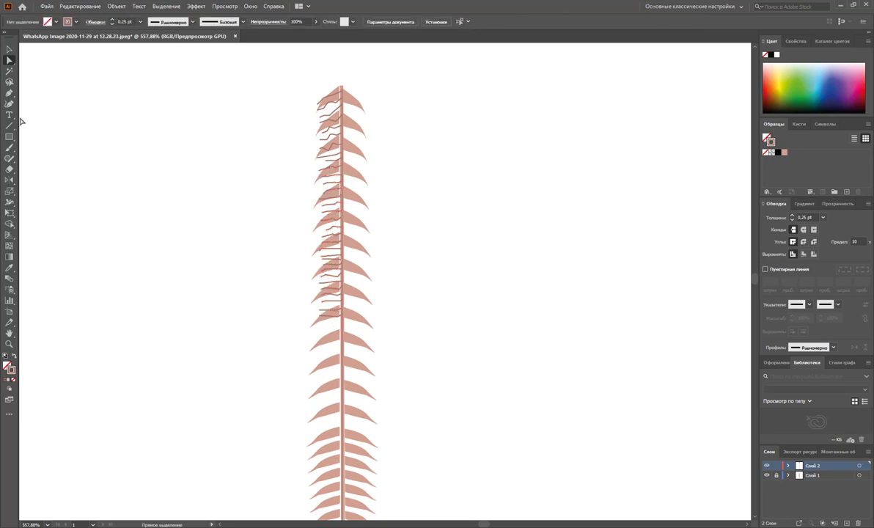
- Draw the first zigzag barb paths with the Pen tool, branching left from the stem
{"action": "left_click", "coordinate": [8, 92]}
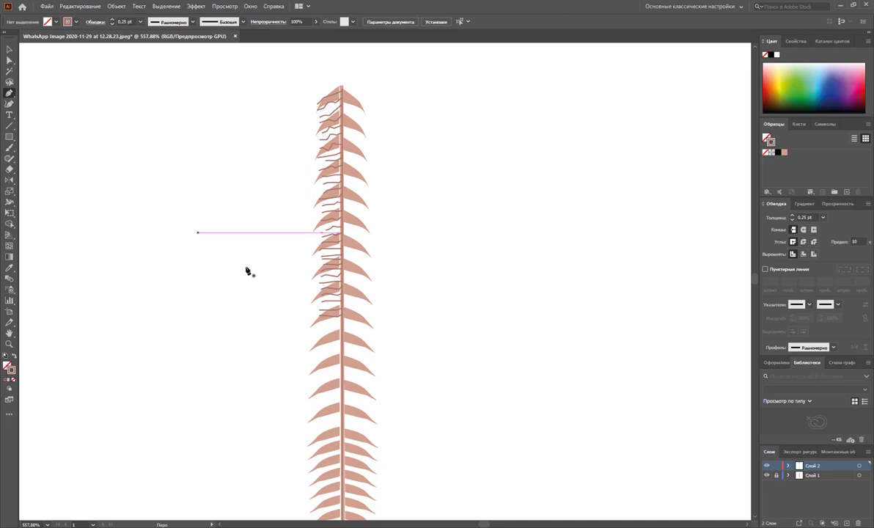
{"action": "left_click", "coordinate": [340, 321]}
{"action": "left_click", "coordinate": [315, 327]}
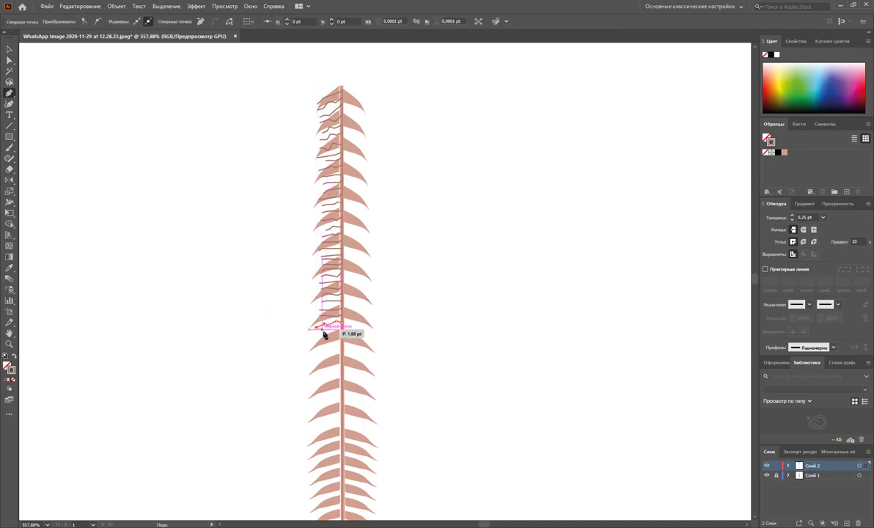
{"action": "left_click", "coordinate": [334, 347], "text": "ctrl"}
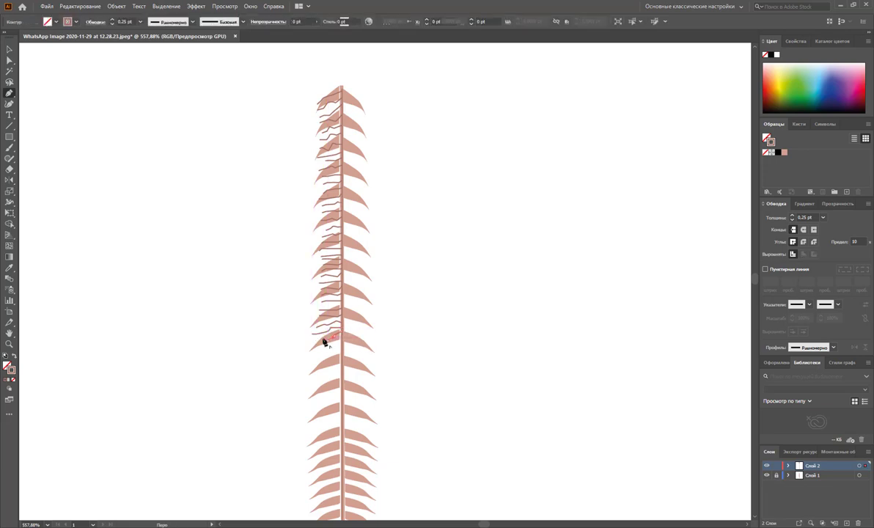
{"action": "left_click", "coordinate": [322, 340]}
{"action": "left_click_drag", "start_coordinate": [347, 345], "coordinate": [342, 292]}
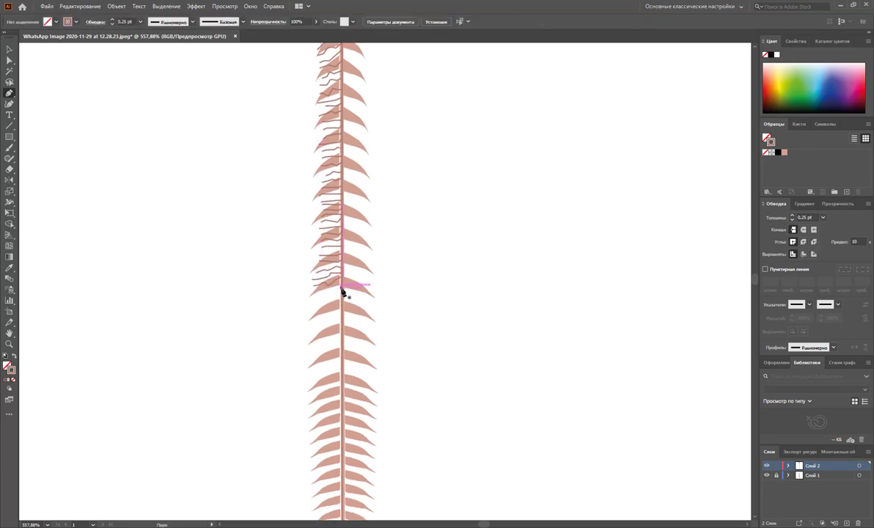
{"action": "left_click", "coordinate": [340, 291]}
{"action": "left_click", "coordinate": [316, 280]}
{"action": "left_click", "coordinate": [341, 302], "text": "ctrl"}
{"action": "left_click_drag", "start_coordinate": [309, 304], "coordinate": [328, 314]}
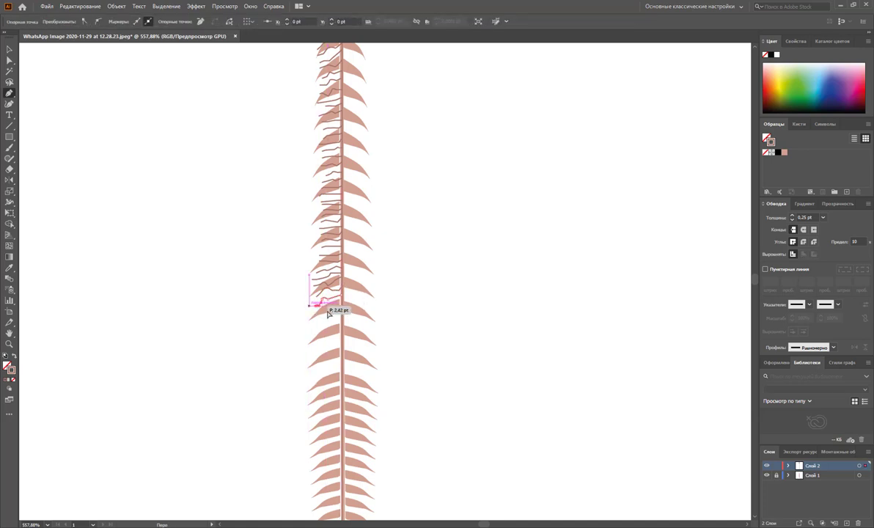
{"action": "left_click", "coordinate": [342, 303]}
{"action": "left_click", "coordinate": [345, 310], "text": "ctrl"}
{"action": "left_click", "coordinate": [323, 307]}
- Draw more short barbs off the stem's left side, working further down
{"action": "scroll", "coordinate": [342, 293], "scroll_direction": "down", "scroll_amount": 1}
{"action": "left_click", "coordinate": [343, 272]}
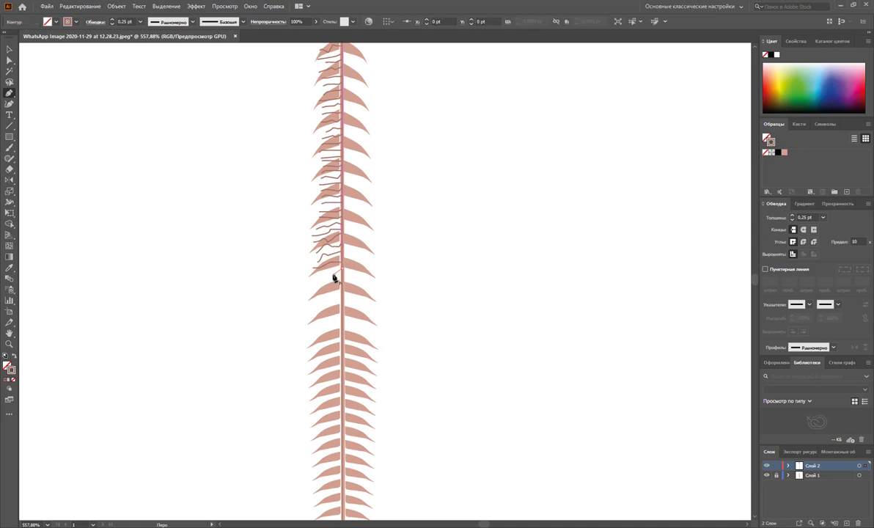
{"action": "scroll", "coordinate": [343, 283], "scroll_direction": "down", "scroll_amount": 1}
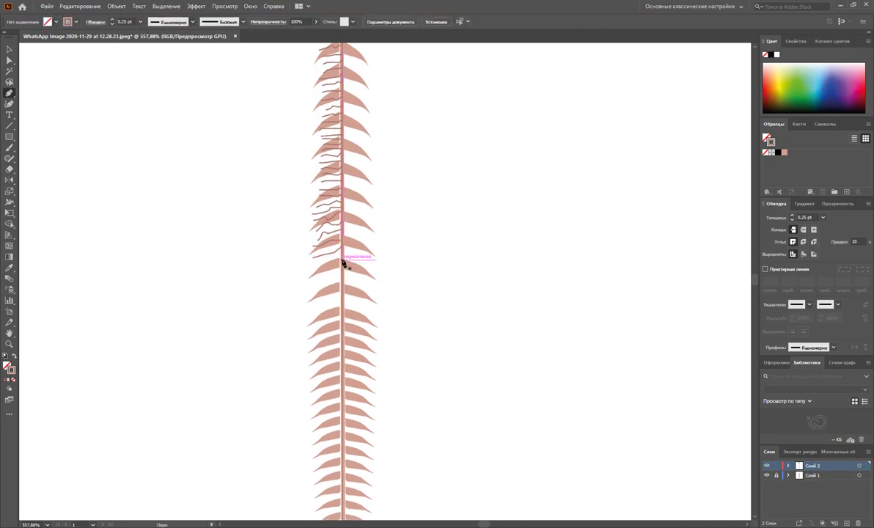
{"action": "left_click", "coordinate": [337, 262]}
{"action": "left_click", "coordinate": [313, 276]}
{"action": "left_click", "coordinate": [339, 275]}
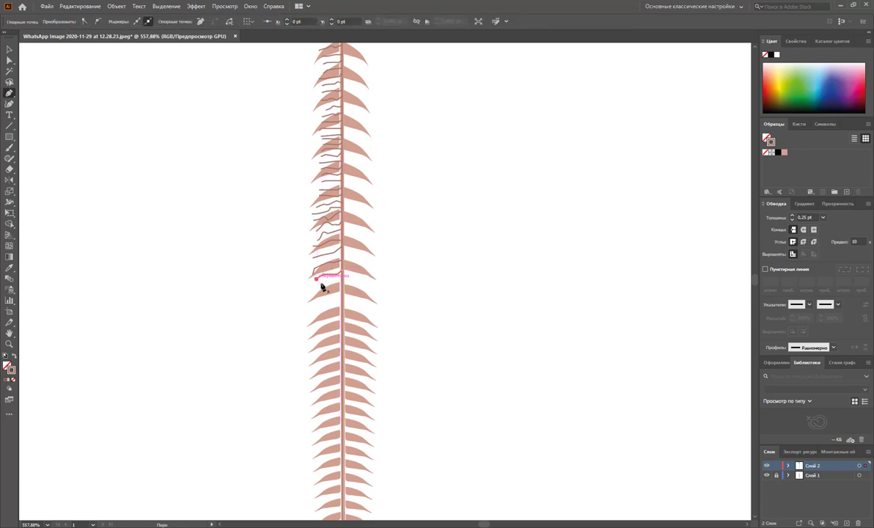
{"action": "left_click", "coordinate": [344, 283], "text": "ctrl"}
{"action": "left_click", "coordinate": [320, 290]}
{"action": "left_click", "coordinate": [343, 289], "text": "ctrl"}
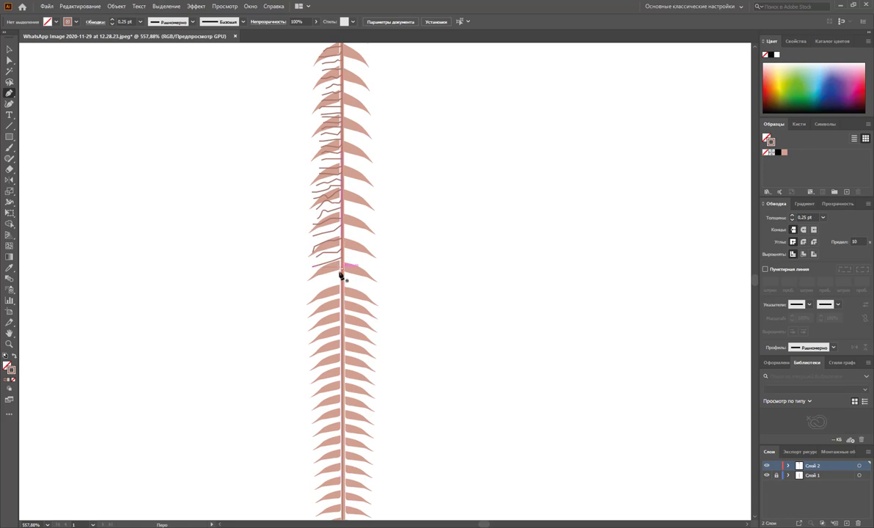
{"action": "left_click", "coordinate": [340, 273]}
{"action": "left_click", "coordinate": [334, 288]}
{"action": "left_click", "coordinate": [309, 294]}
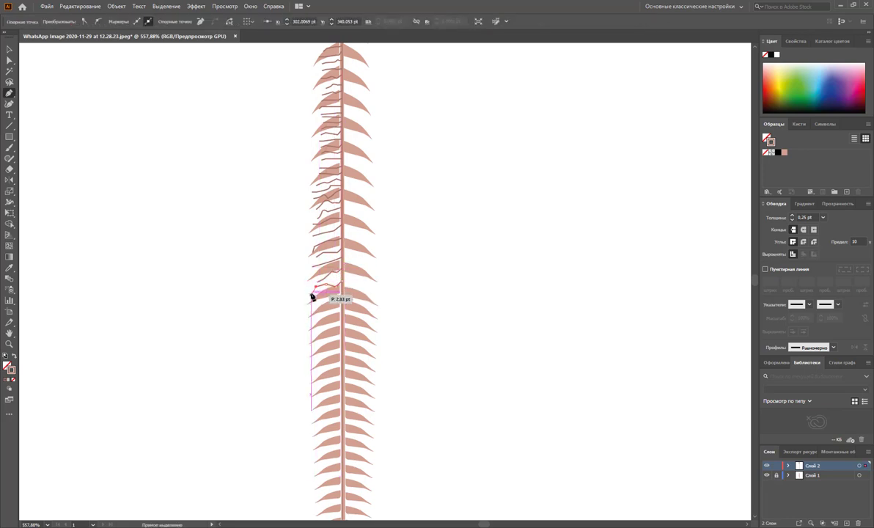
{"action": "left_click", "coordinate": [329, 297], "text": "ctrl"}
- Add further fine barb veins down the left of the stem
{"action": "left_click", "coordinate": [326, 295], "text": "ctrl"}
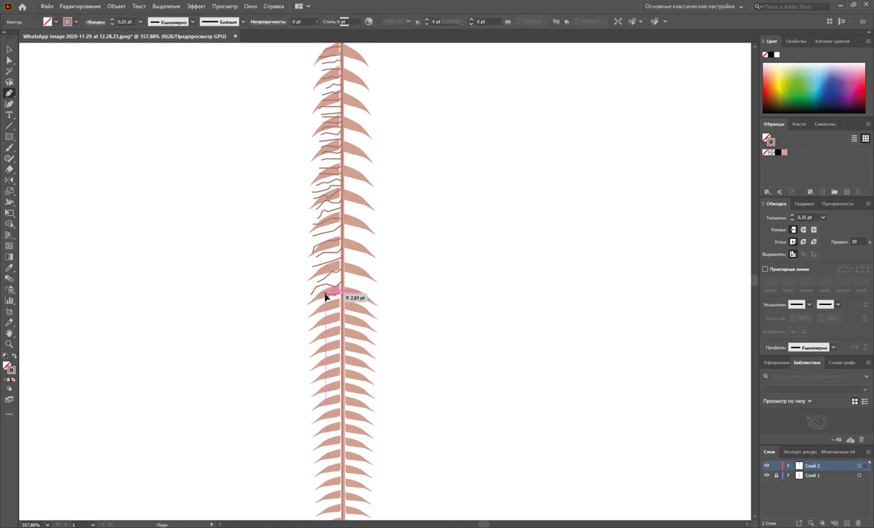
{"action": "left_click", "coordinate": [311, 297]}
{"action": "left_click", "coordinate": [312, 305]}
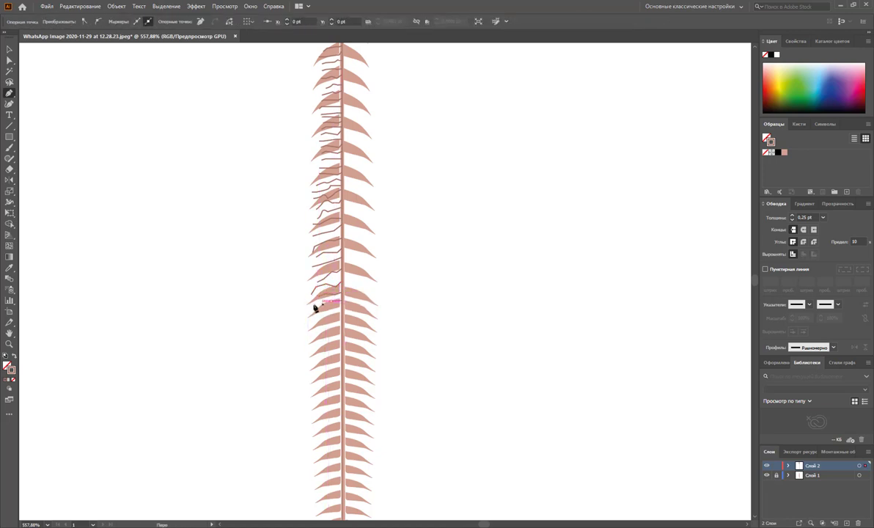
{"action": "left_click", "coordinate": [344, 311], "text": "ctrl"}
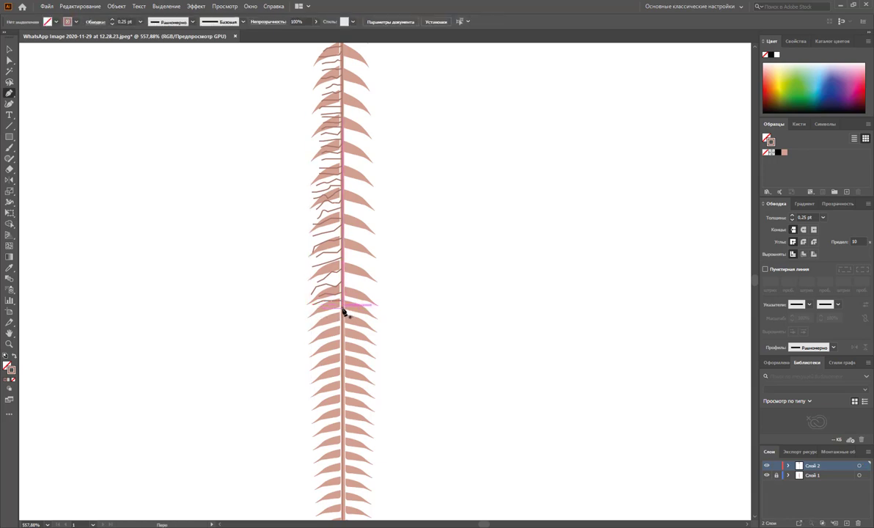
{"action": "scroll", "coordinate": [351, 313], "scroll_direction": "down", "scroll_amount": 1}
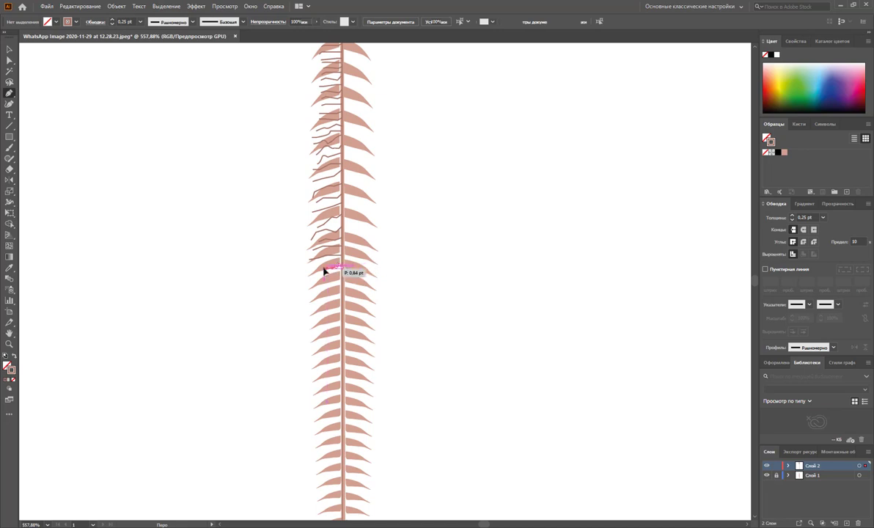
{"action": "left_click", "coordinate": [322, 276]}
{"action": "left_click", "coordinate": [348, 280], "text": "ctrl"}
{"action": "left_click", "coordinate": [326, 280]}
{"action": "scroll", "coordinate": [343, 286], "scroll_direction": "down", "scroll_amount": 2}
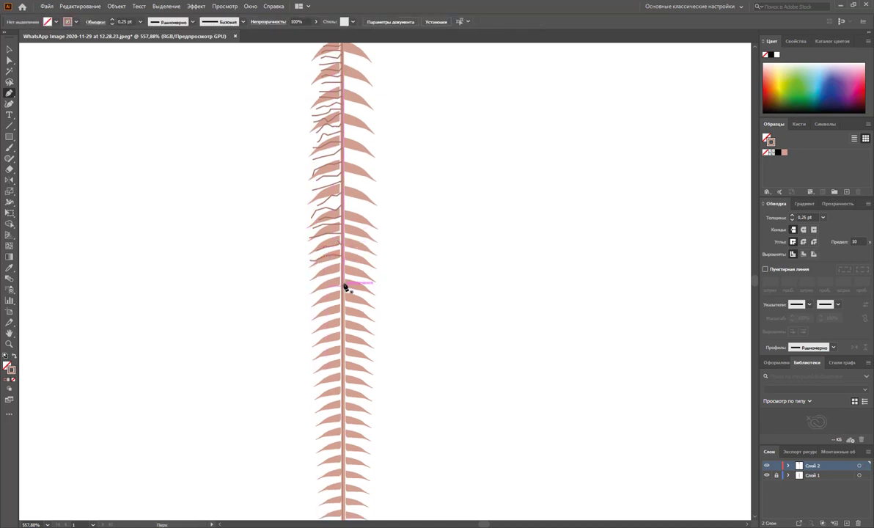
{"action": "left_click", "coordinate": [338, 247]}
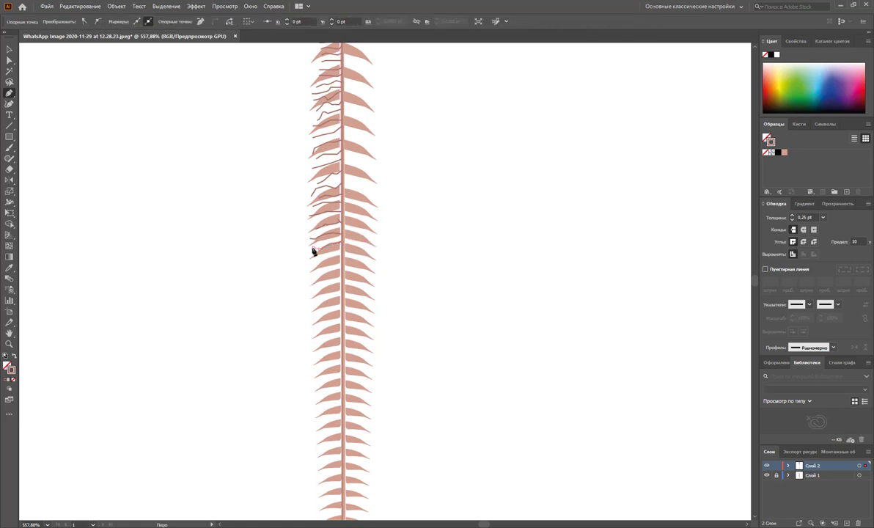
{"action": "key", "text": "Escape"}
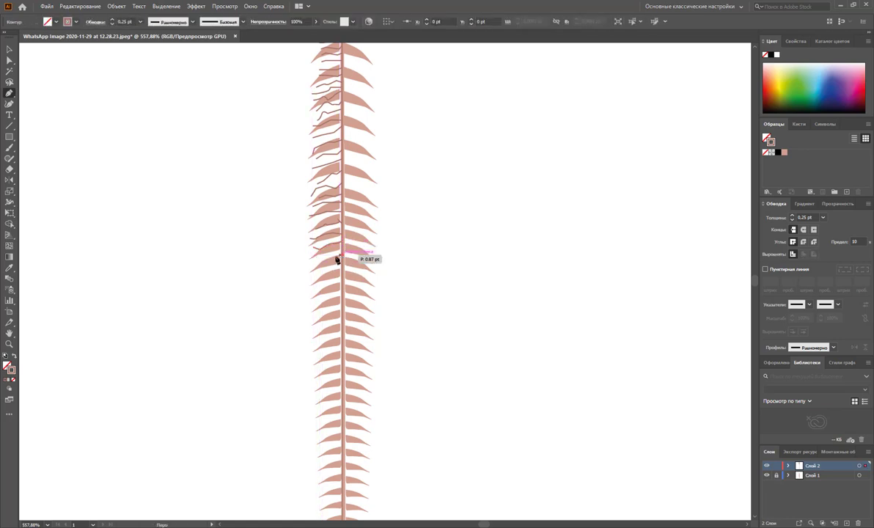
- Draw the last short barbs and one long barb lower down, then zoom out to the whole fern
{"action": "left_click", "coordinate": [334, 256]}
{"action": "left_click", "coordinate": [329, 267], "text": "ctrl"}
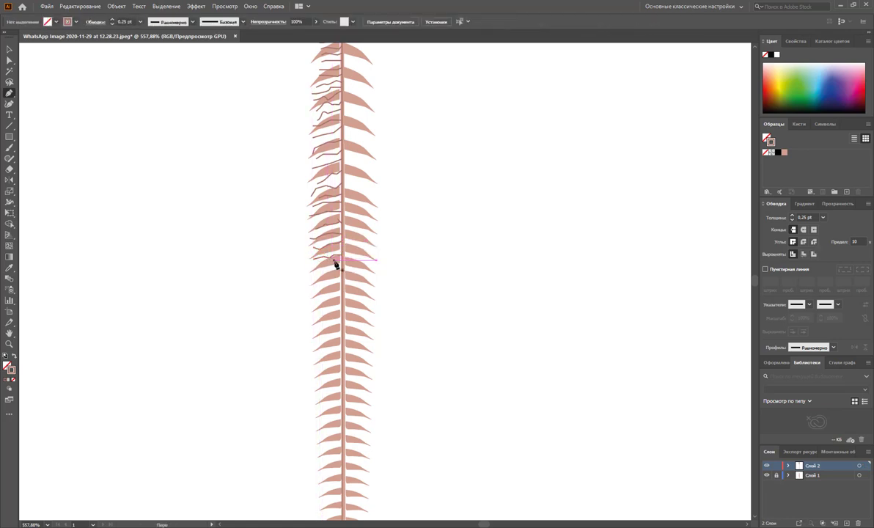
{"action": "left_click", "coordinate": [340, 267]}
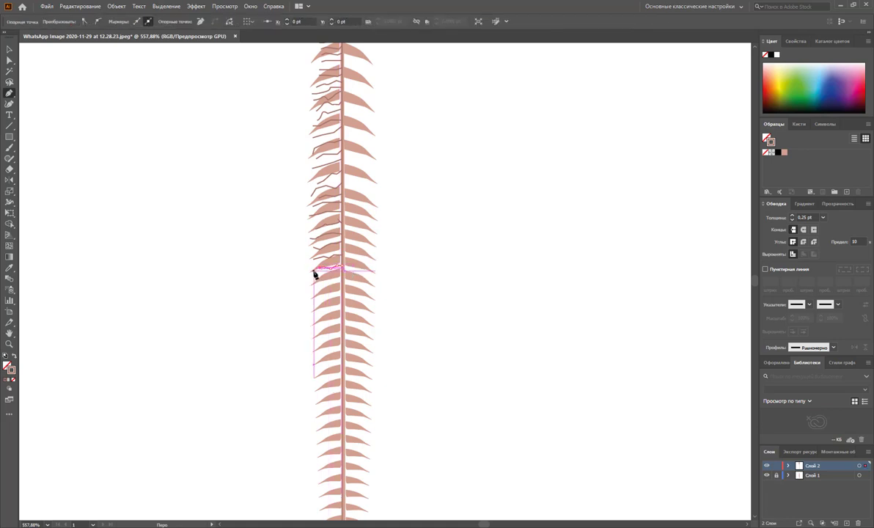
{"action": "left_click", "coordinate": [331, 280], "text": "ctrl"}
{"action": "left_click", "coordinate": [341, 277]}
{"action": "left_click", "coordinate": [317, 281]}
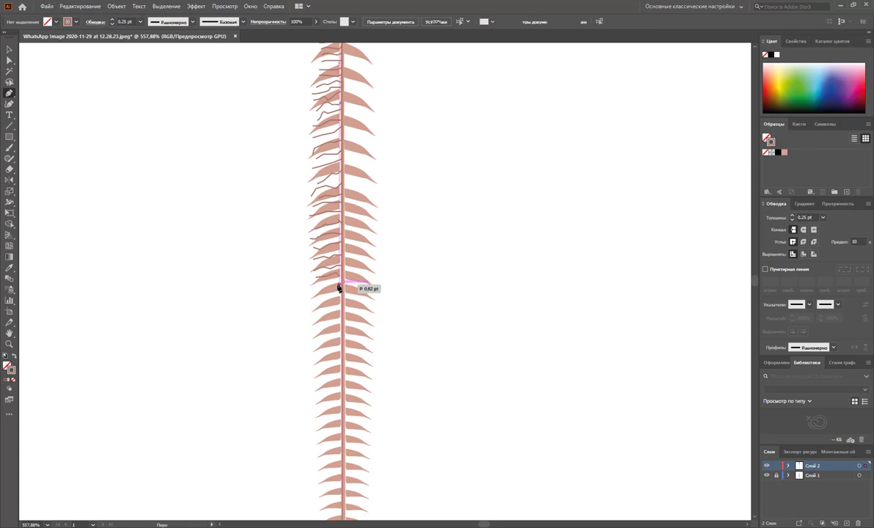
{"action": "scroll", "coordinate": [322, 290], "scroll_direction": "down", "scroll_amount": 3}
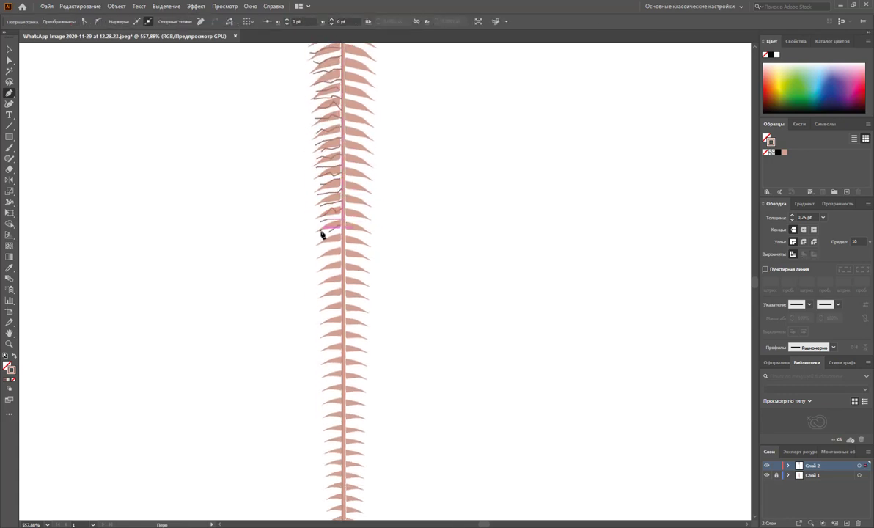
{"action": "scroll", "coordinate": [326, 242], "scroll_direction": "up", "scroll_amount": 2}
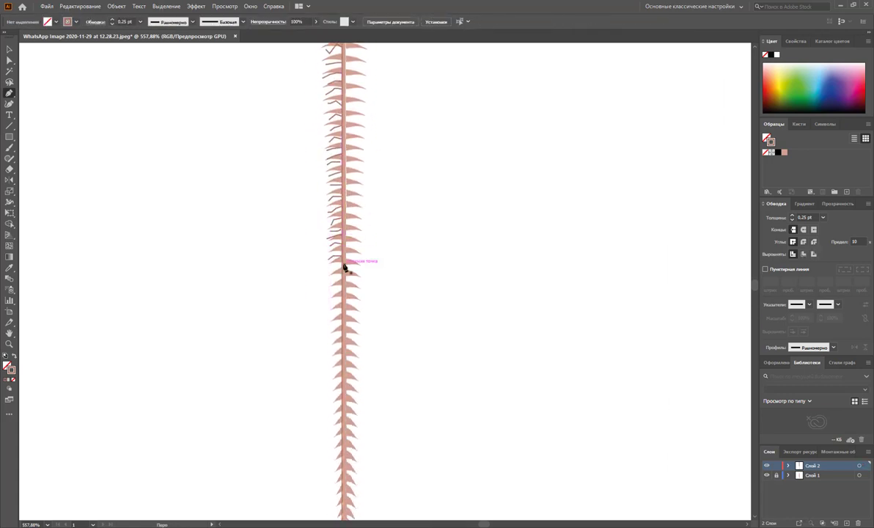
{"action": "left_click", "coordinate": [337, 290]}
{"action": "left_click", "coordinate": [343, 453]}
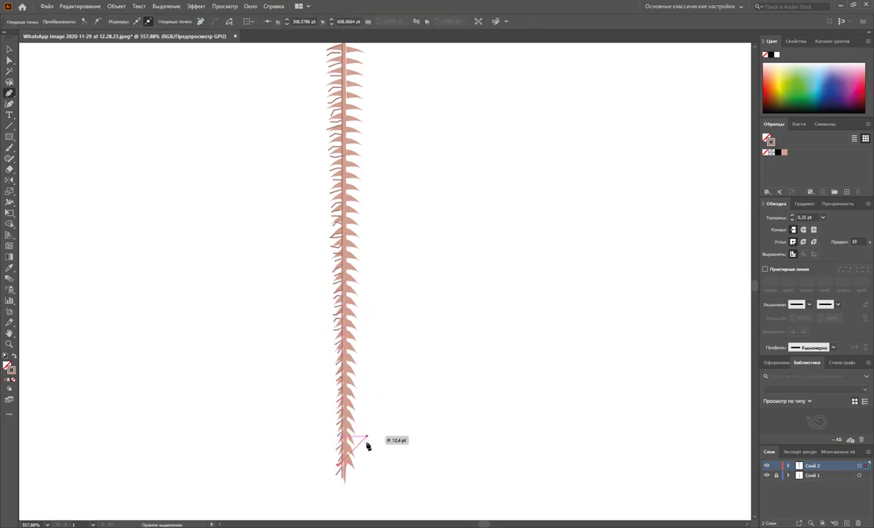
{"action": "key", "text": "Escape"}
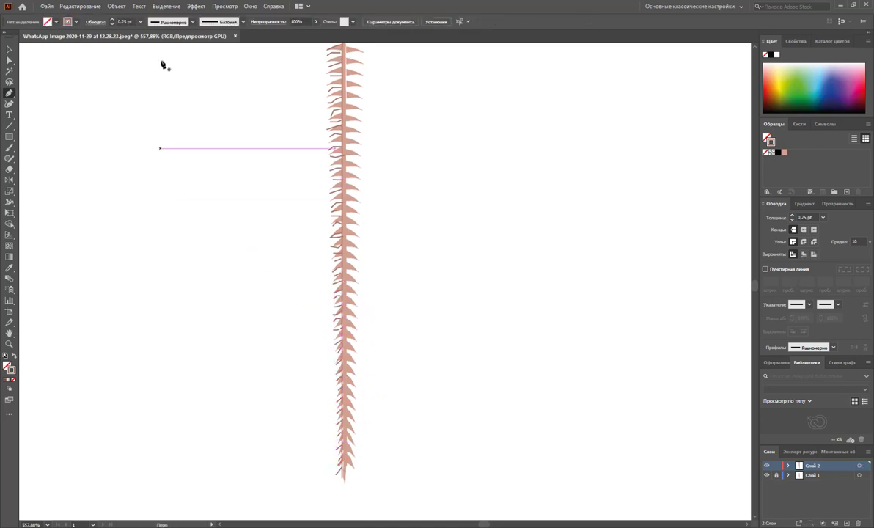
{"action": "key", "text": "z"}
{"action": "left_click", "coordinate": [400, 189], "text": "alt"}
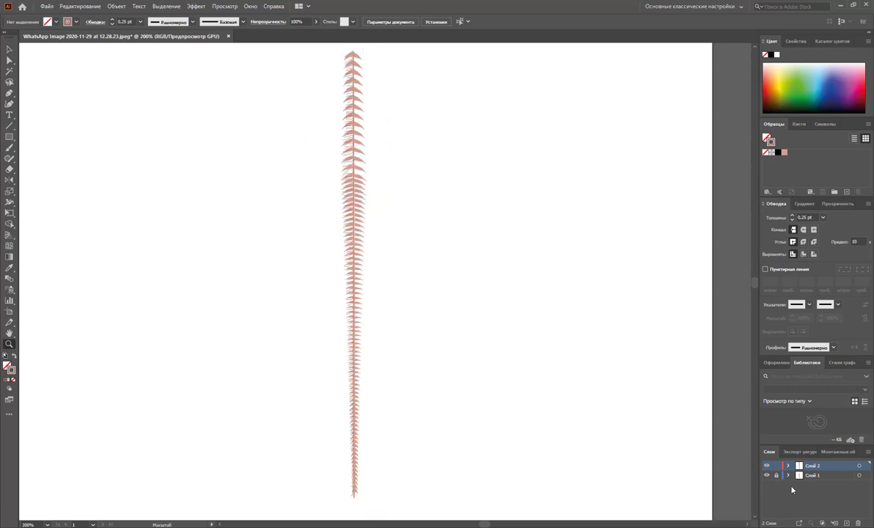
- Hide the fern image layer and select all the traced barb paths
{"action": "left_click", "coordinate": [767, 475]}
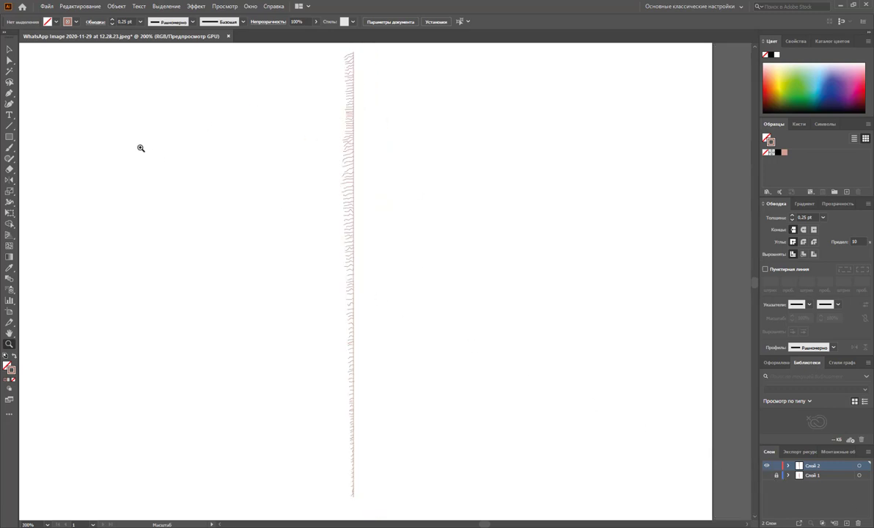
{"action": "left_click", "coordinate": [9, 51]}
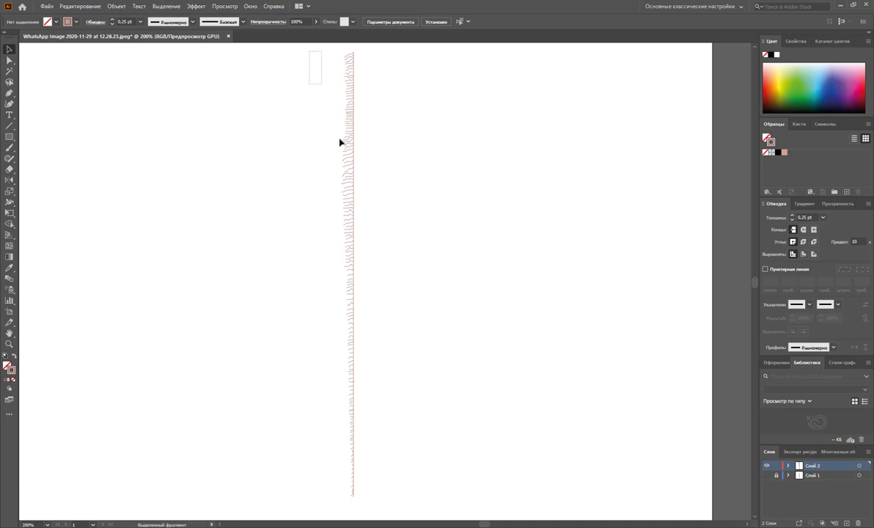
{"action": "left_click_drag", "start_coordinate": [340, 142], "coordinate": [354, 500]}
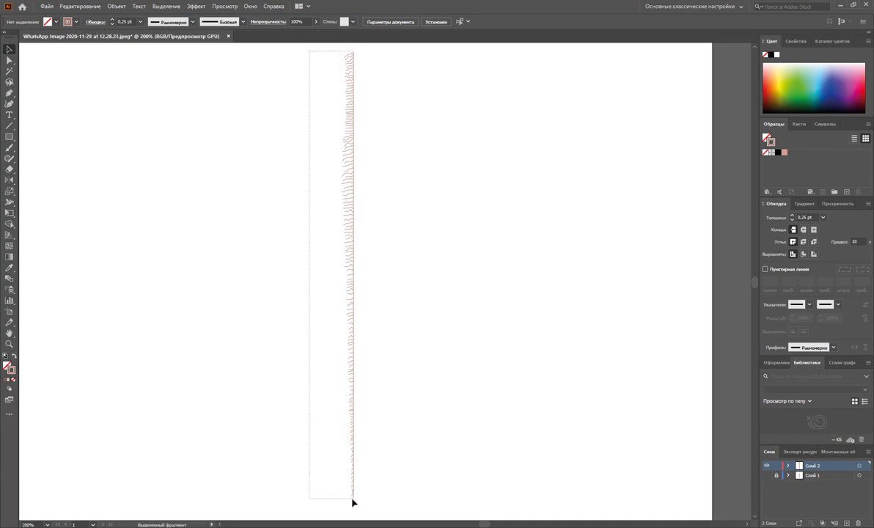
{"action": "left_click_drag", "start_coordinate": [354, 500], "coordinate": [348, 482]}
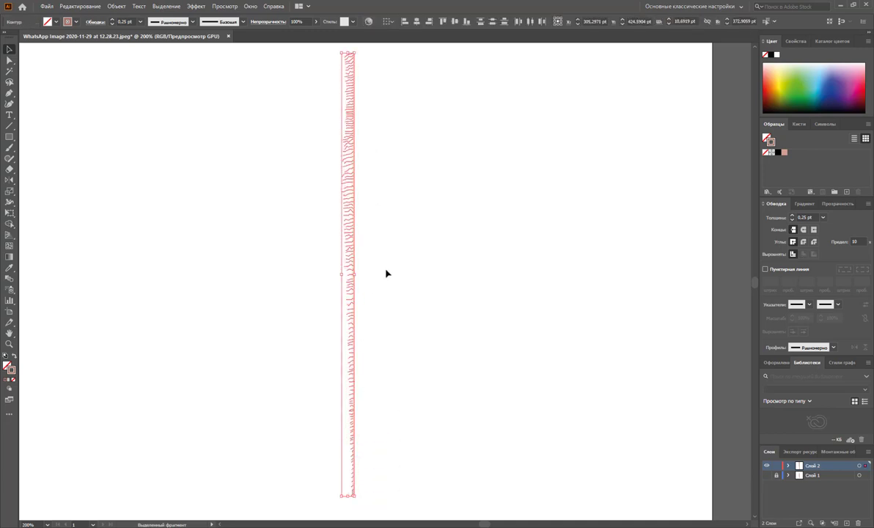
- Zoom in on the stem and reflect a copy of the barbs across it
{"action": "left_click", "coordinate": [9, 180]}
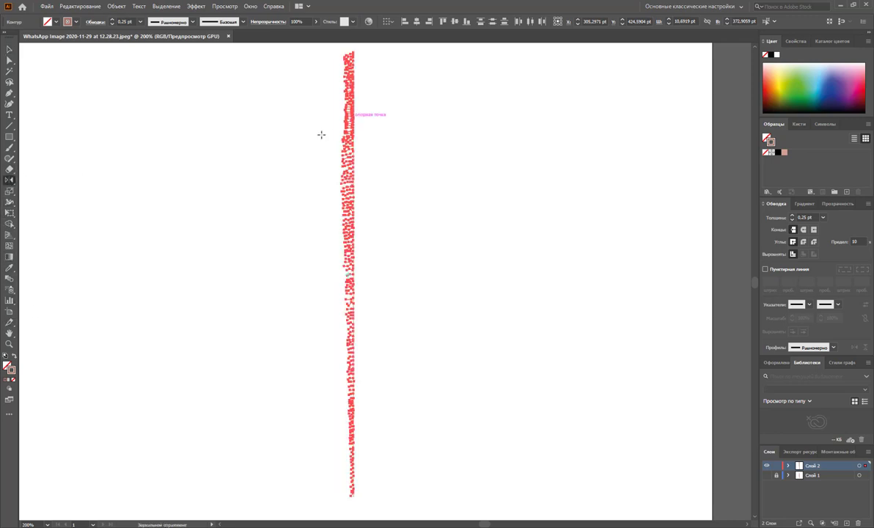
{"action": "left_click", "coordinate": [10, 343]}
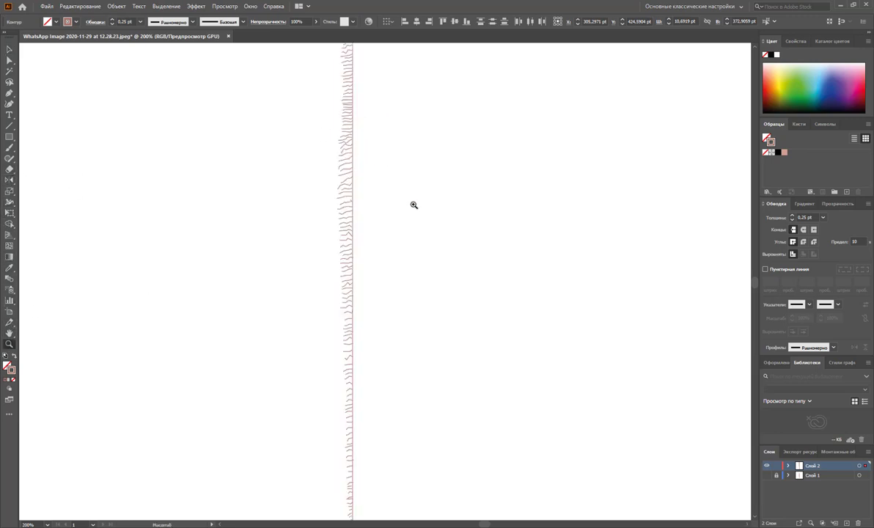
{"action": "left_click_drag", "start_coordinate": [352, 205], "coordinate": [549, 314]}
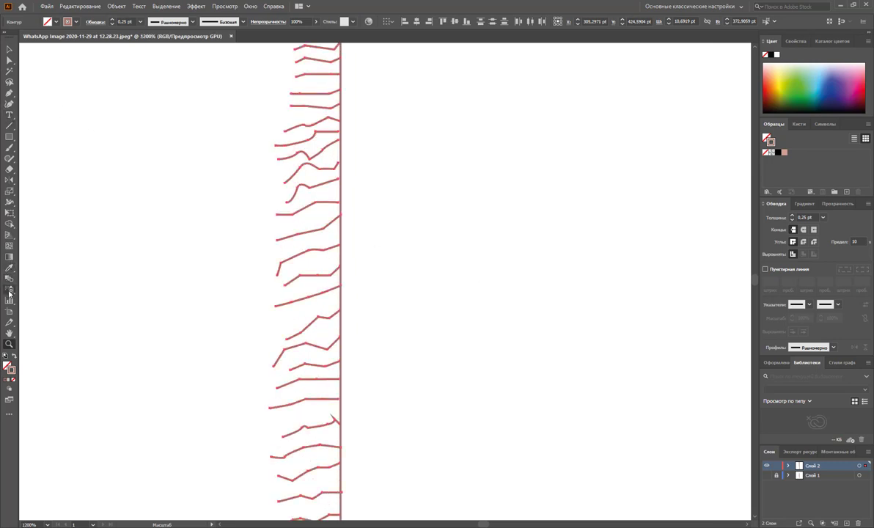
{"action": "left_click", "coordinate": [10, 179]}
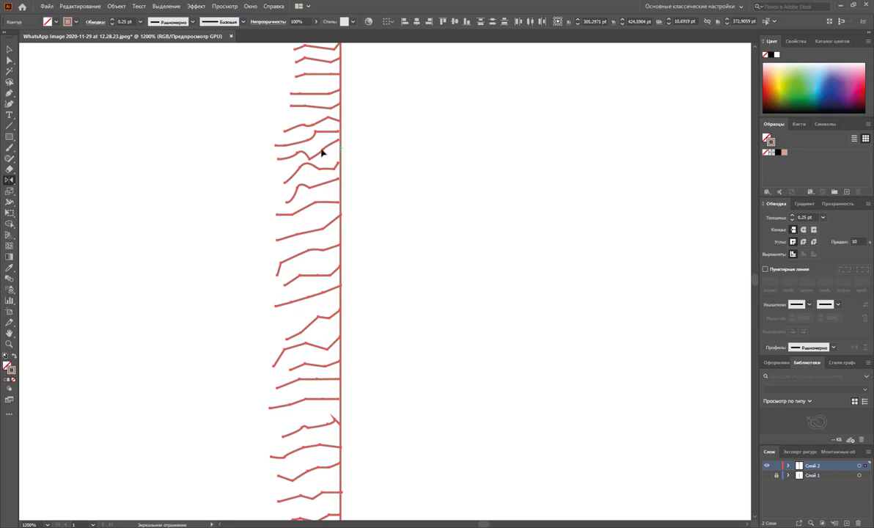
{"action": "left_click_drag", "start_coordinate": [321, 151], "coordinate": [380, 168]}
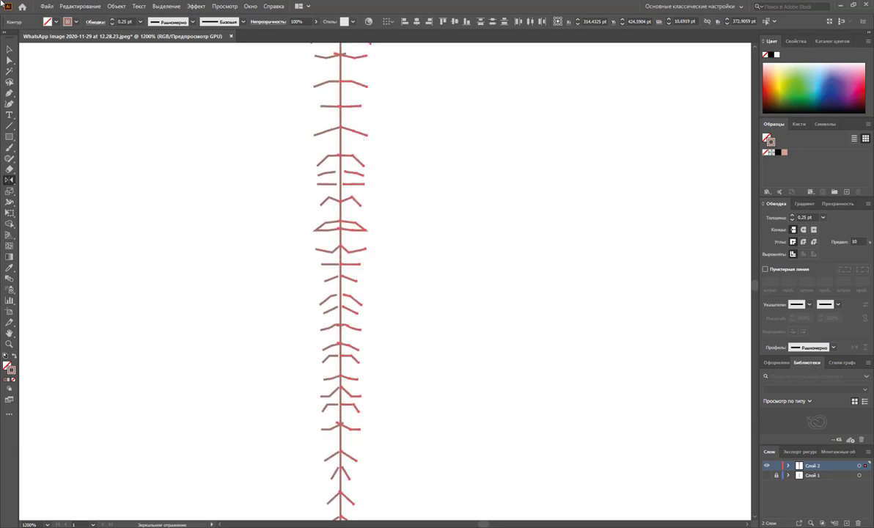
- Zoom out and copy the double-sided barb column about 52 pt to the right
{"action": "key", "text": "z"}
{"action": "left_click", "coordinate": [437, 296], "text": "alt"}
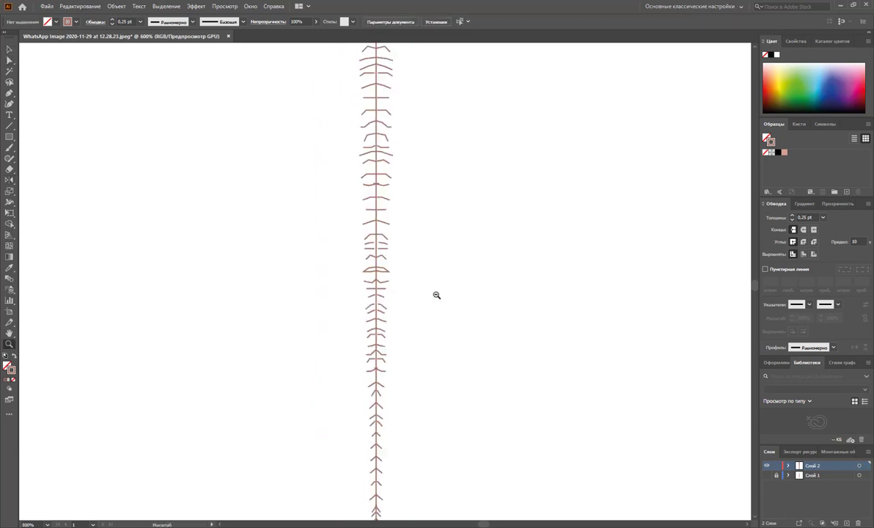
{"action": "left_click", "coordinate": [472, 285], "text": "alt"}
{"action": "left_click", "coordinate": [328, 227], "text": "alt"}
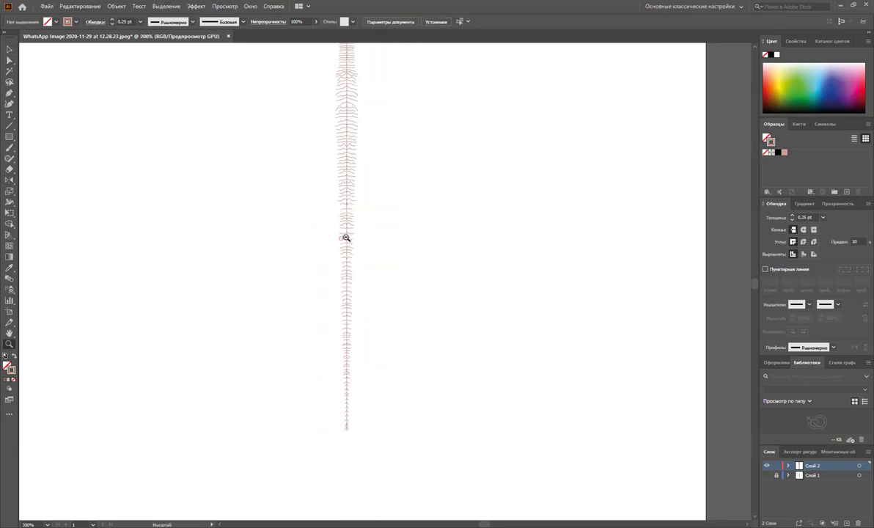
{"action": "left_click_drag", "start_coordinate": [491, 261], "coordinate": [427, 245]}
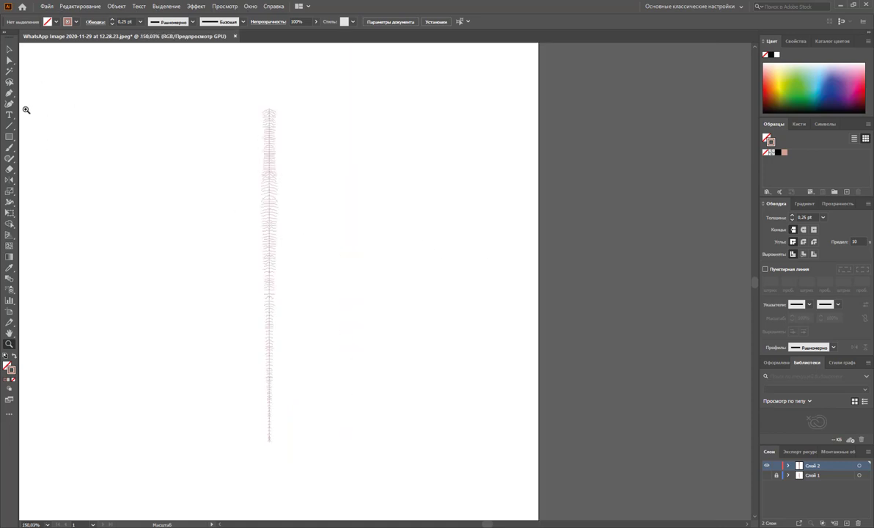
{"action": "left_click", "coordinate": [8, 49]}
{"action": "left_click_drag", "start_coordinate": [320, 82], "coordinate": [224, 446]}
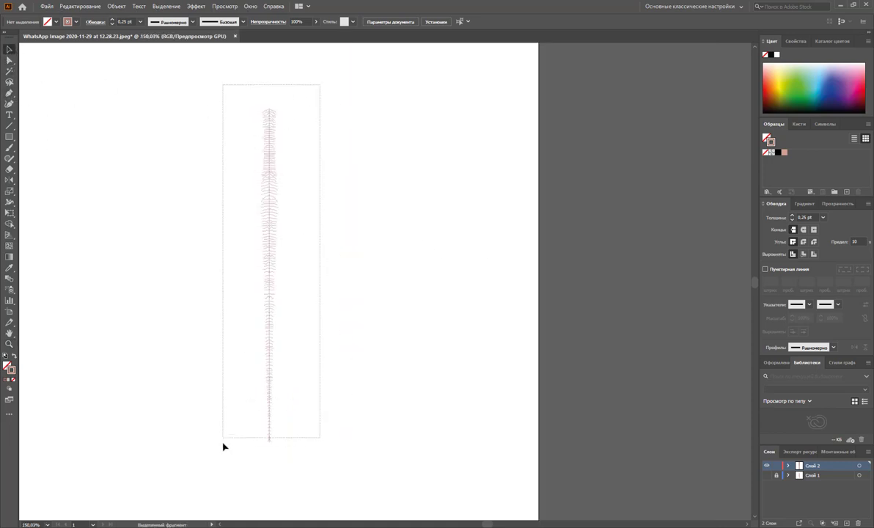
{"action": "left_click_drag", "start_coordinate": [270, 245], "coordinate": [317, 246]}
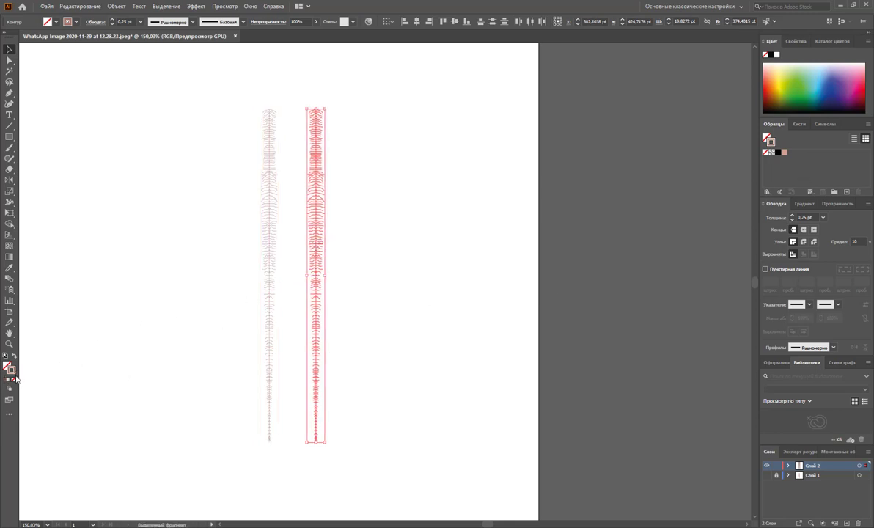
- Save the barb colour as a swatch, recolour the copied barbs F4D9D3, and show Layer 1
{"action": "left_click_drag", "start_coordinate": [11, 370], "coordinate": [785, 157]}
{"action": "double_click", "coordinate": [13, 372]}
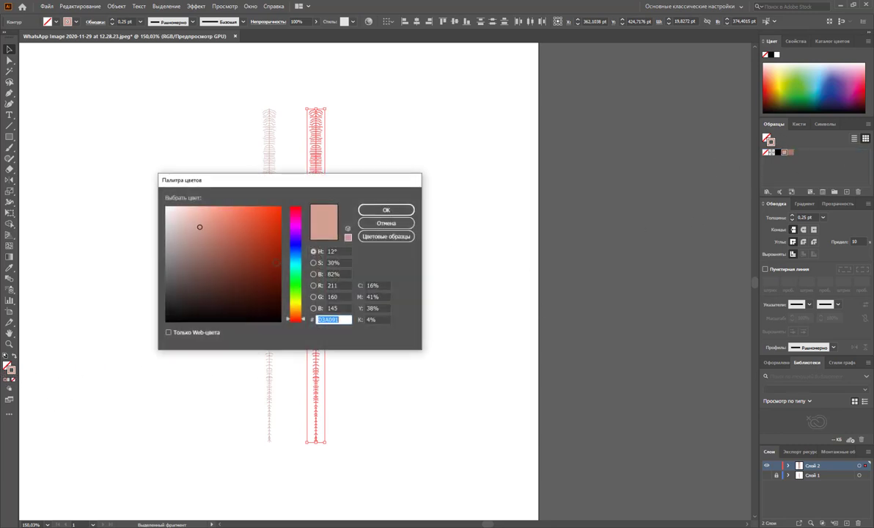
{"action": "left_click", "coordinate": [185, 215]}
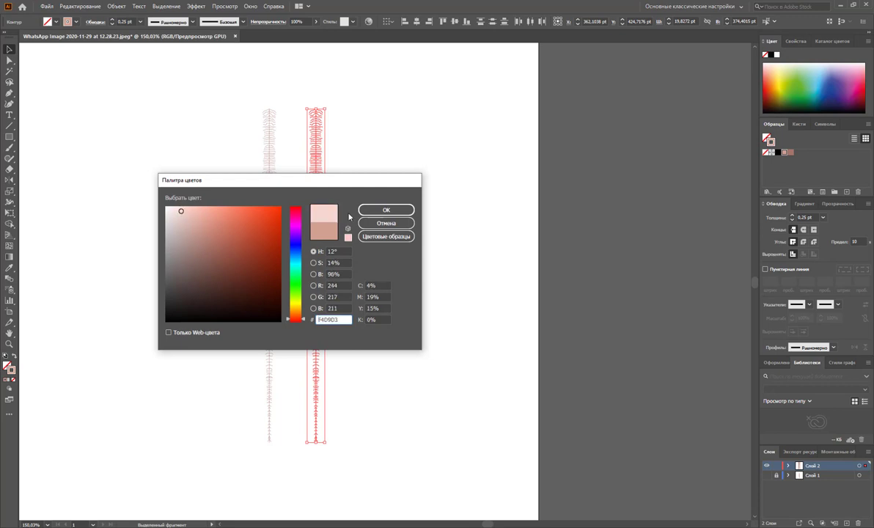
{"action": "left_click", "coordinate": [386, 210]}
{"action": "left_click", "coordinate": [404, 192]}
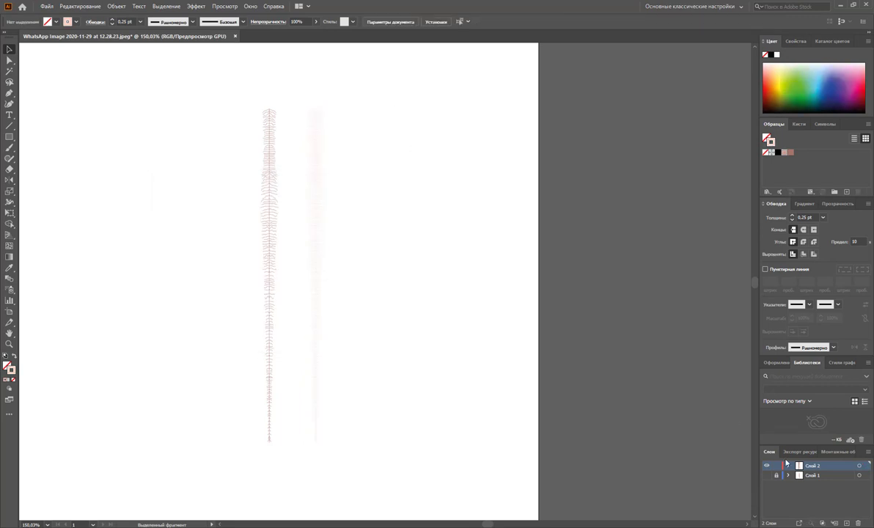
{"action": "left_click", "coordinate": [767, 475]}
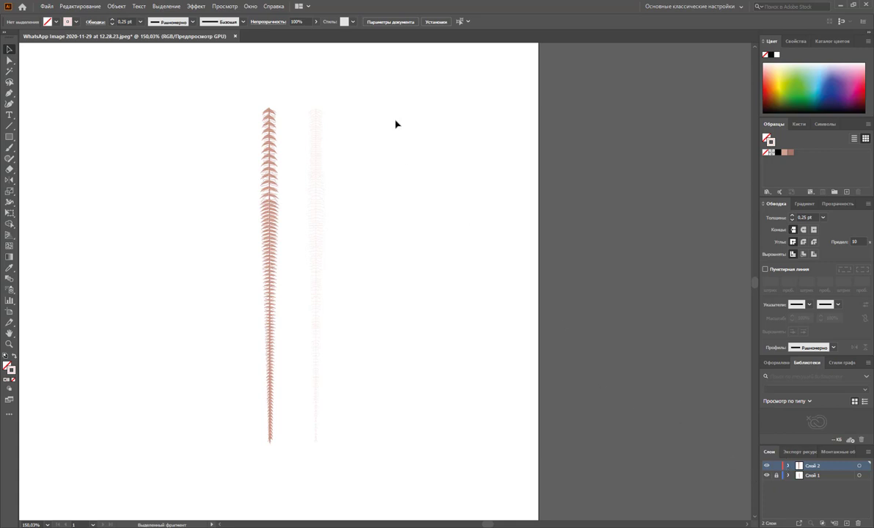
- Move the pale barb column onto the pink fern, then copy the combined feather about 95 pt sideways
{"action": "left_click_drag", "start_coordinate": [353, 83], "coordinate": [298, 468]}
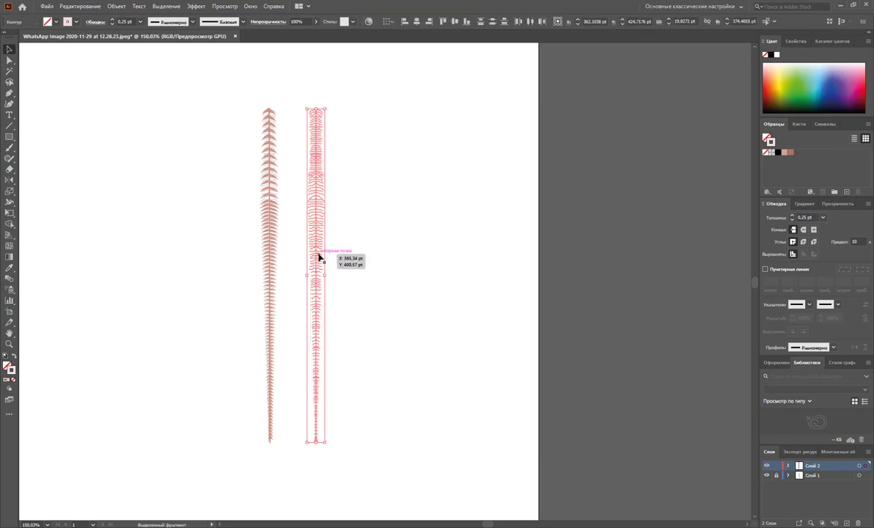
{"action": "left_click_drag", "start_coordinate": [317, 258], "coordinate": [277, 256]}
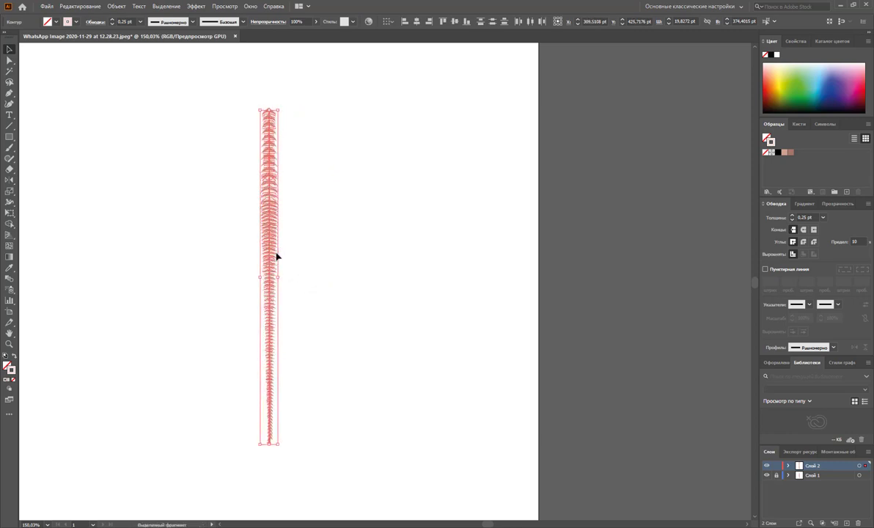
{"action": "left_click", "coordinate": [355, 253]}
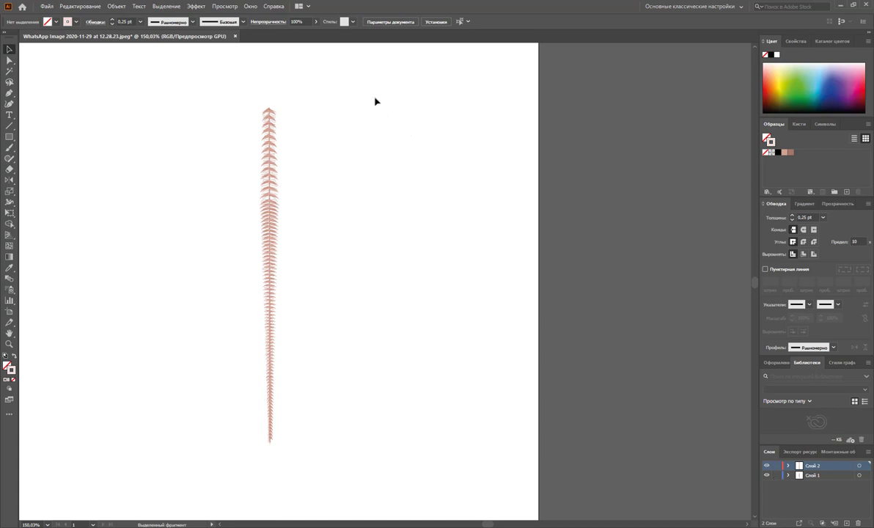
{"action": "left_click_drag", "start_coordinate": [367, 86], "coordinate": [209, 478]}
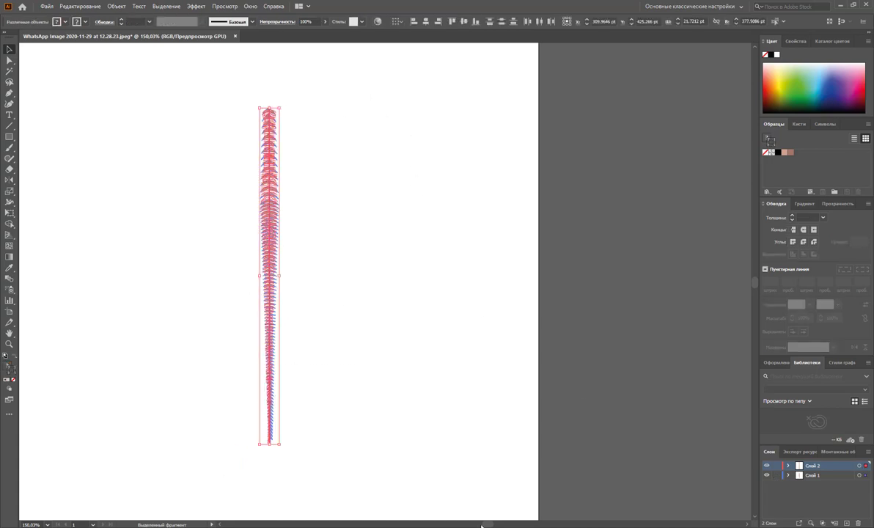
{"action": "left_click_drag", "start_coordinate": [482, 525], "coordinate": [481, 525]}
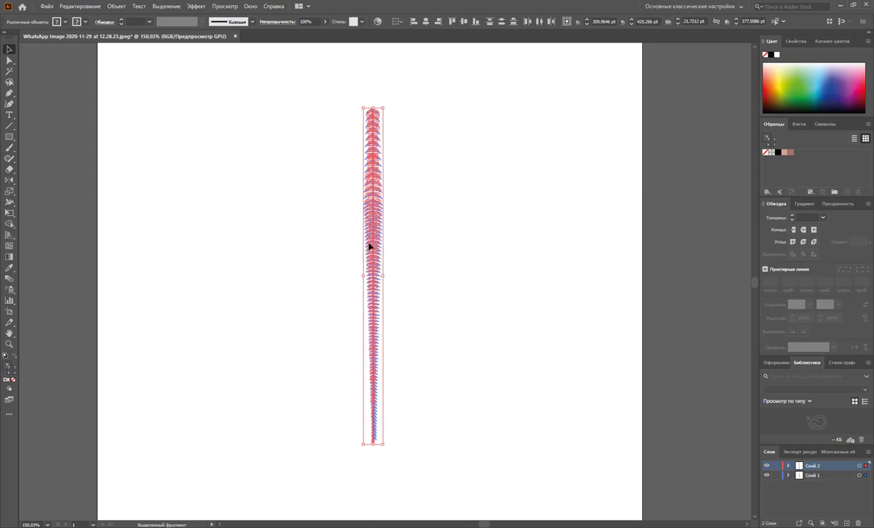
{"action": "mouse_move", "coordinate": [372, 247]}
{"action": "left_mouse_down"}
{"action": "mouse_move", "coordinate": [210, 248]}
{"action": "mouse_move", "coordinate": [295, 251]}
{"action": "left_mouse_up"}
- Lock the template layer, shift the right fern off it, and place a copy just beside it
{"action": "left_click", "coordinate": [358, 261]}
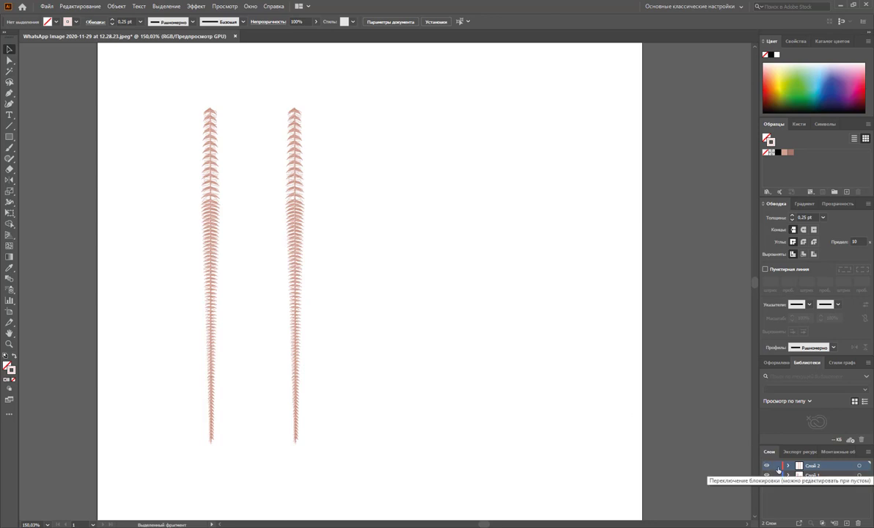
{"action": "left_click", "coordinate": [777, 466]}
{"action": "mouse_move", "coordinate": [345, 72]}
{"action": "left_mouse_down"}
{"action": "mouse_move", "coordinate": [281, 366]}
{"action": "mouse_move", "coordinate": [250, 418]}
{"action": "left_mouse_up"}
{"action": "left_click_drag", "start_coordinate": [295, 216], "coordinate": [325, 215]}
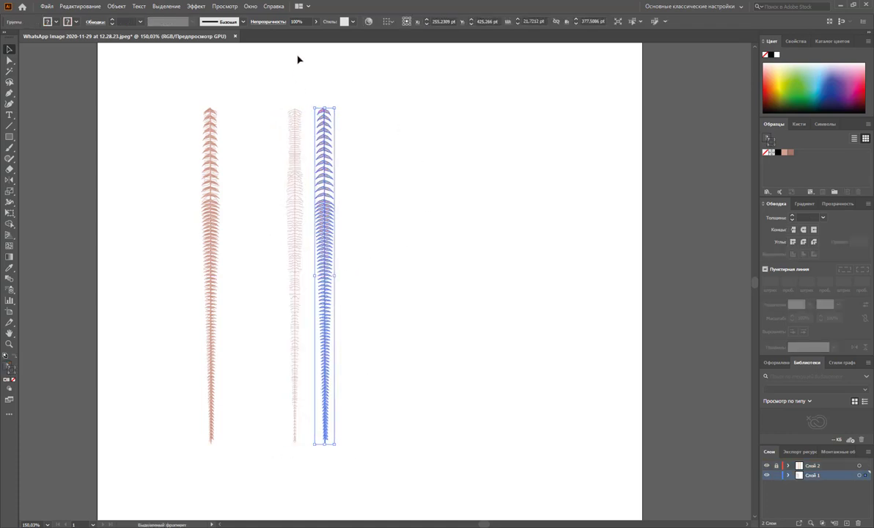
{"action": "double_click", "coordinate": [324, 215]}
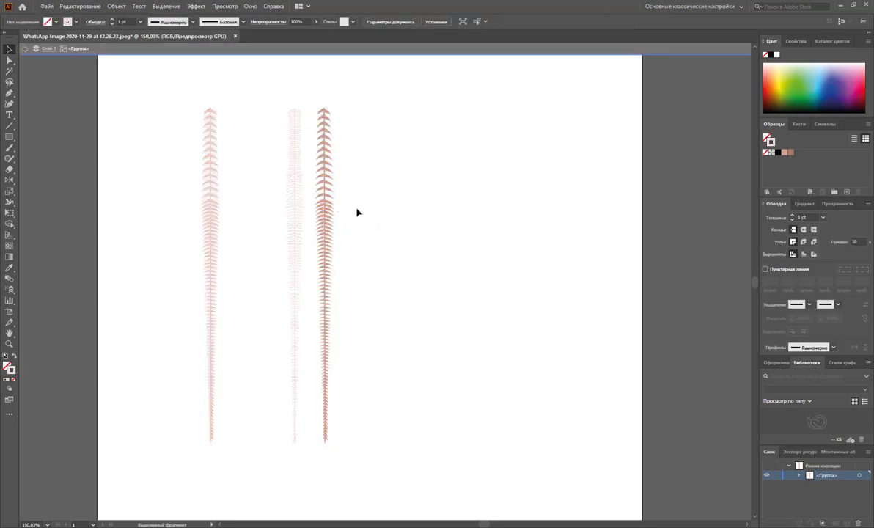
{"action": "double_click", "coordinate": [359, 208]}
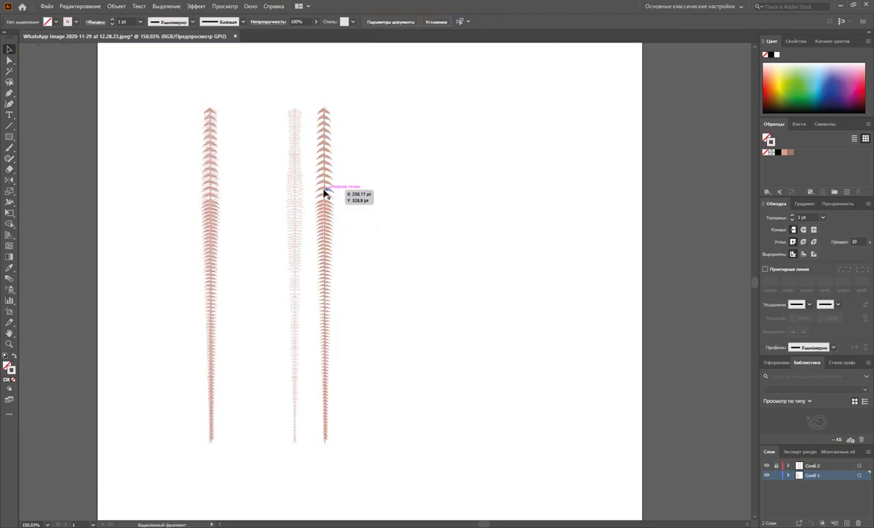
{"action": "left_click_drag", "start_coordinate": [324, 192], "coordinate": [348, 193]}
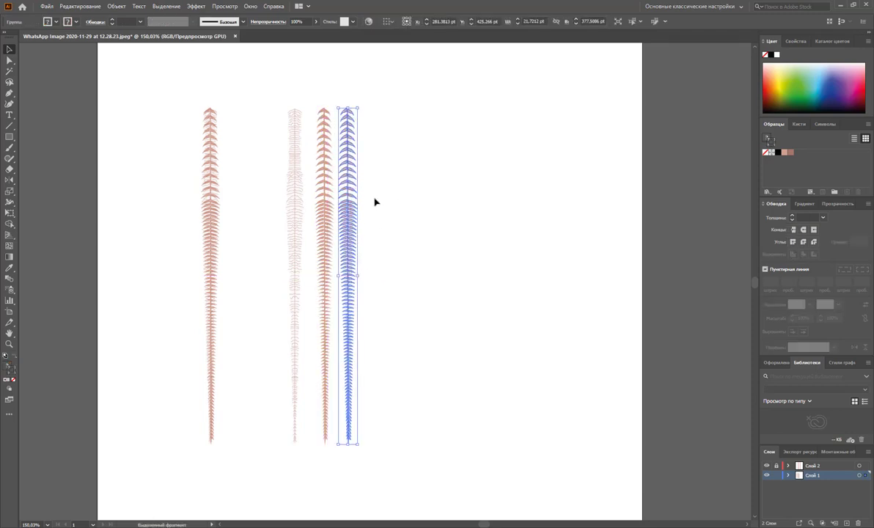
- Lower both fern copies to 43% opacity
{"action": "left_click", "coordinate": [327, 202]}
{"action": "left_click", "coordinate": [316, 22]}
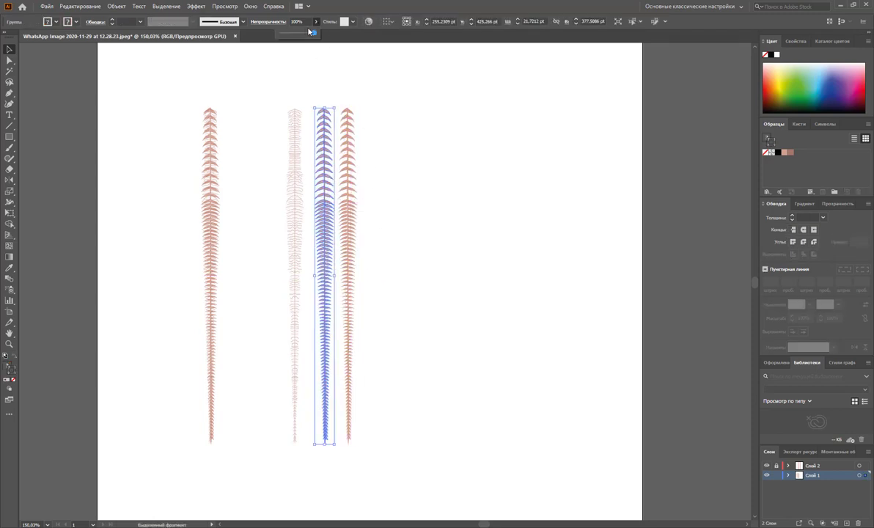
{"action": "left_click_drag", "start_coordinate": [301, 35], "coordinate": [299, 35]}
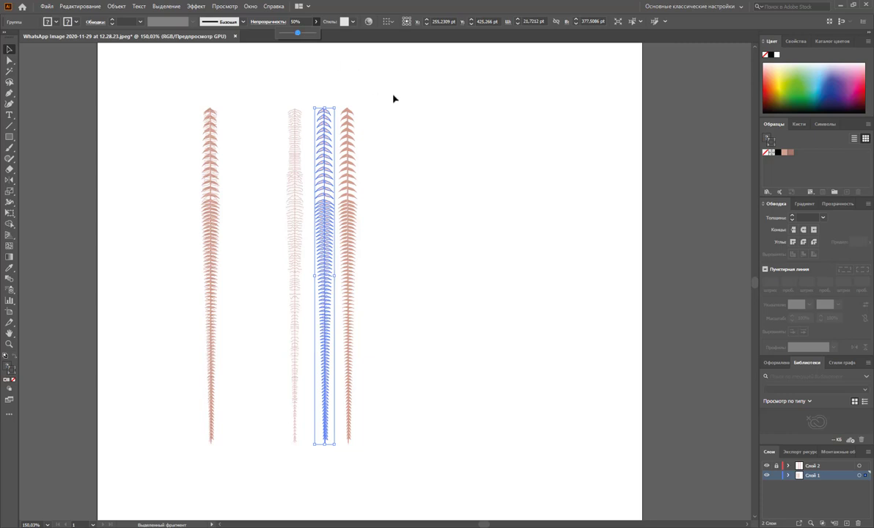
{"action": "left_click", "coordinate": [392, 97]}
{"action": "left_click", "coordinate": [348, 199]}
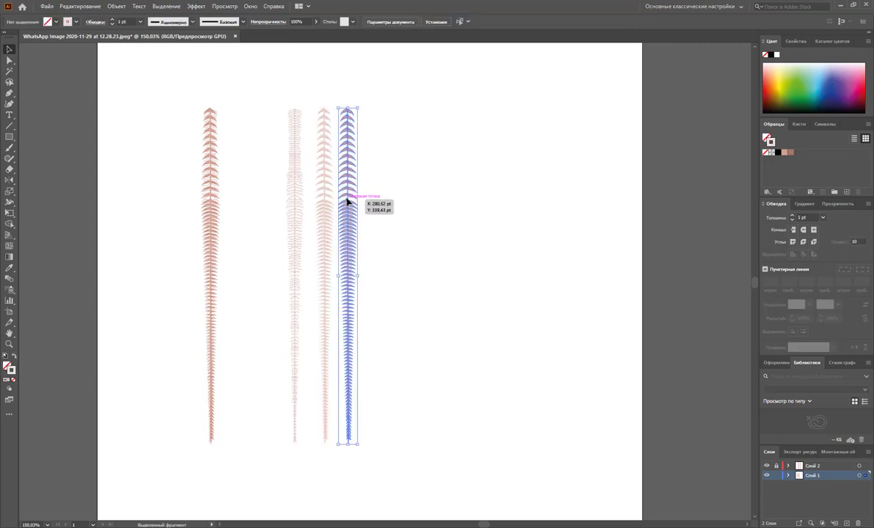
{"action": "left_click", "coordinate": [315, 21]}
{"action": "left_click", "coordinate": [379, 95]}
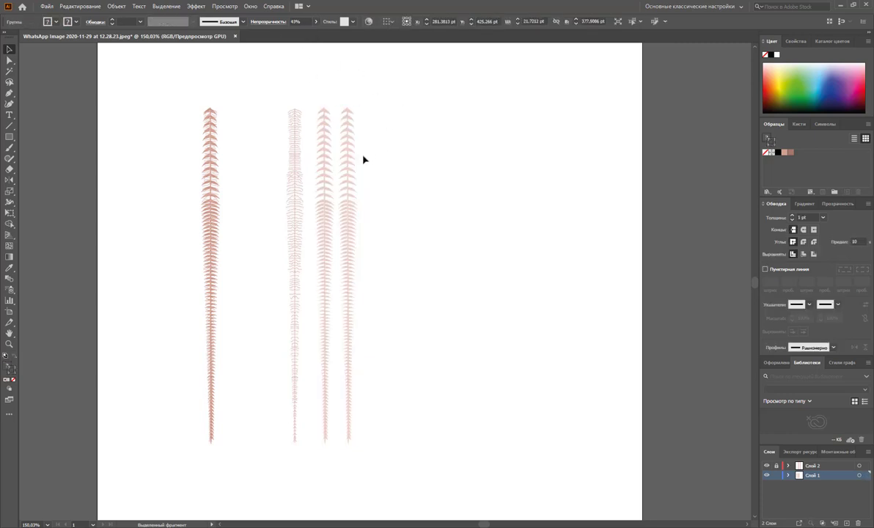
- Stack the right fern copy onto the other, nudging, narrowing and stretching it to align
{"action": "left_click_drag", "start_coordinate": [346, 171], "coordinate": [323, 170]}
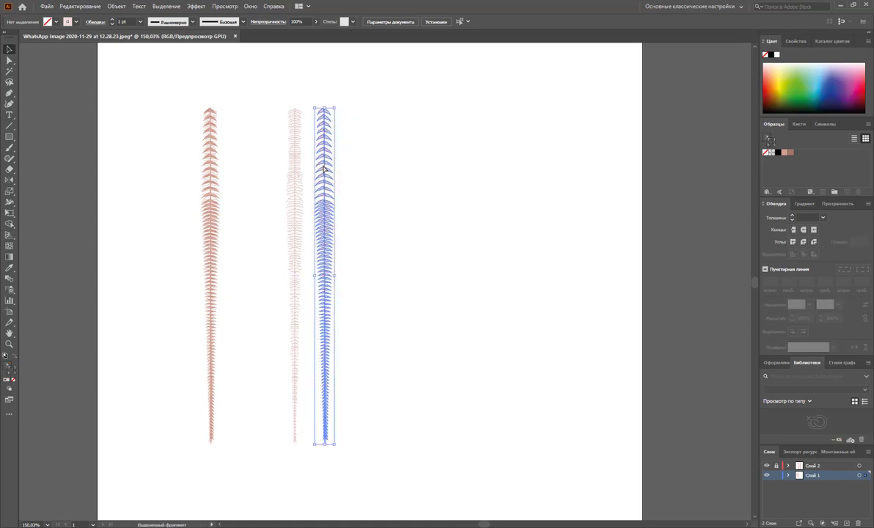
{"action": "key", "text": "Up"}
{"action": "key", "text": "Up"}
{"action": "key", "text": "Up"}
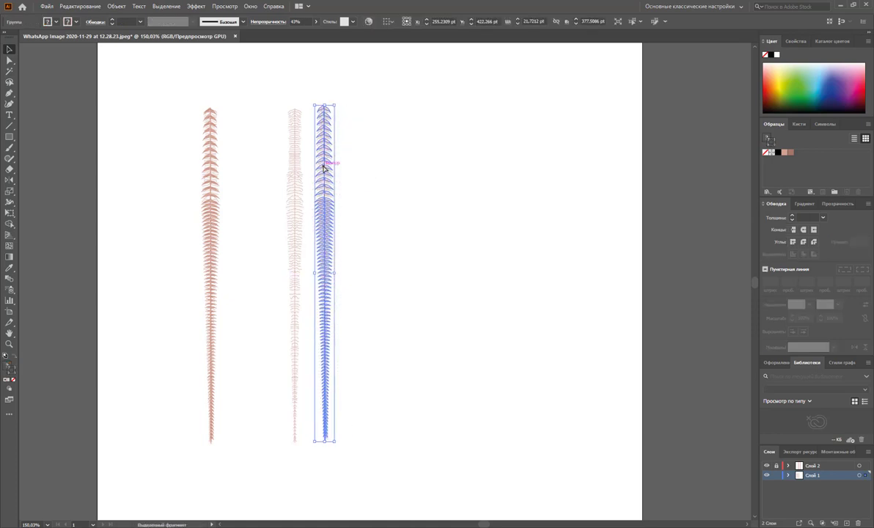
{"action": "left_click_drag", "start_coordinate": [313, 276], "coordinate": [331, 273]}
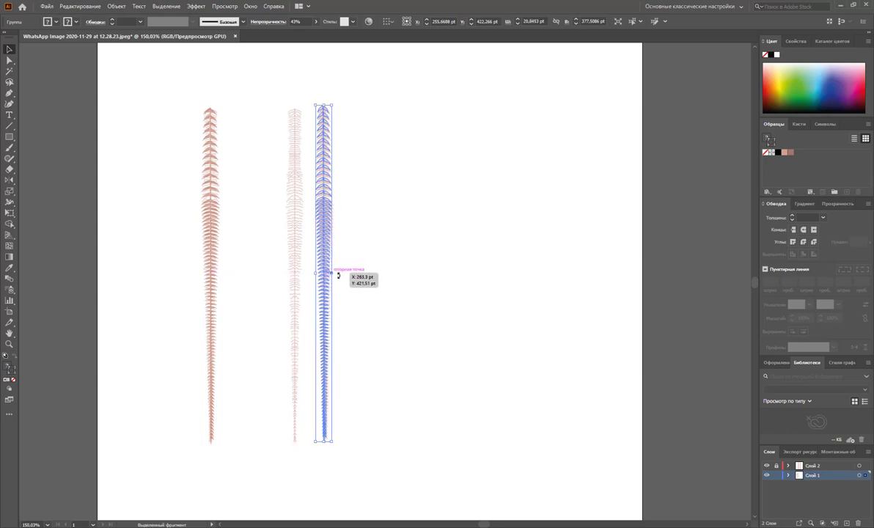
{"action": "key", "text": "Right"}
{"action": "key", "text": "Up"}
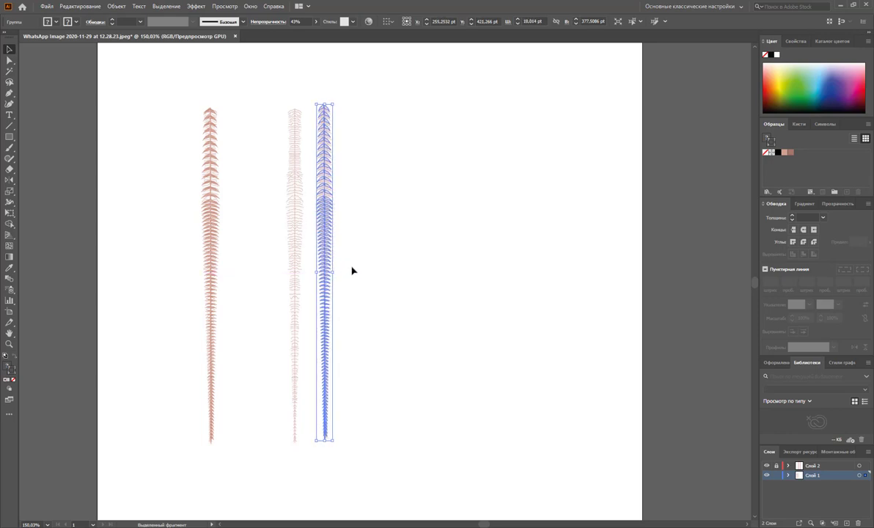
{"action": "left_click", "coordinate": [351, 272]}
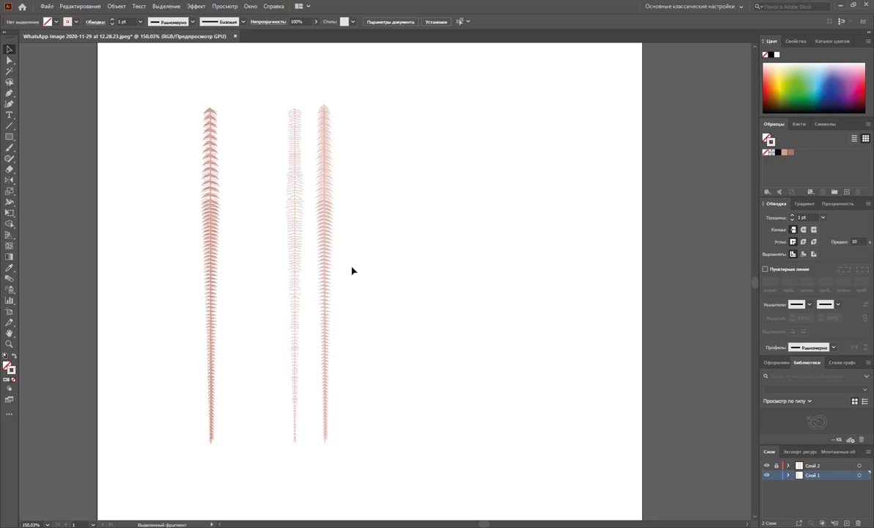
{"action": "left_click", "coordinate": [329, 179]}
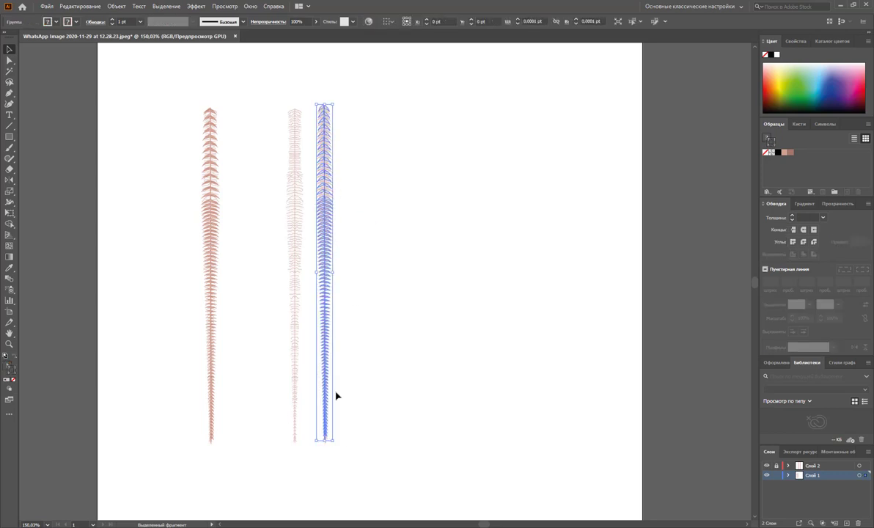
{"action": "left_click_drag", "start_coordinate": [324, 440], "coordinate": [324, 446]}
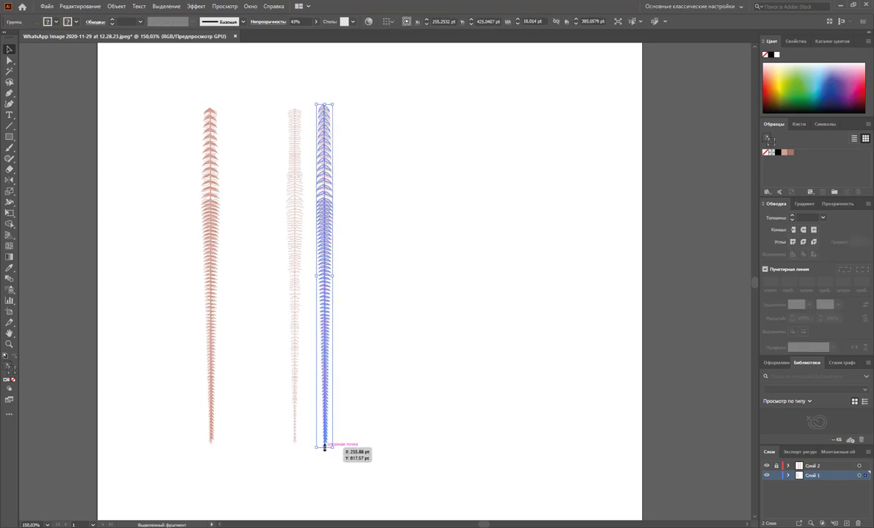
{"action": "left_click", "coordinate": [384, 448]}
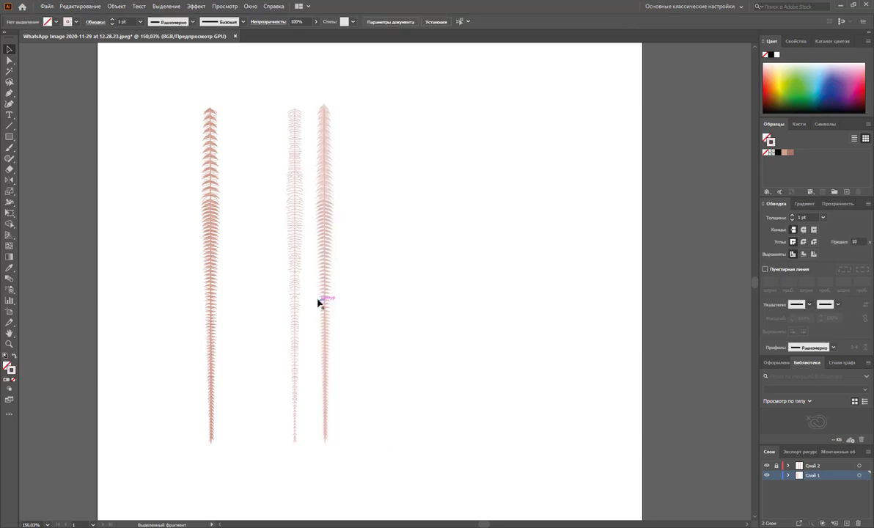
- Lay the fine pen-drawn barbs over the stacked fern, stretch them up and narrow the fern slightly
{"action": "left_click_drag", "start_coordinate": [273, 89], "coordinate": [293, 461]}
{"action": "left_click_drag", "start_coordinate": [279, 94], "coordinate": [305, 440]}
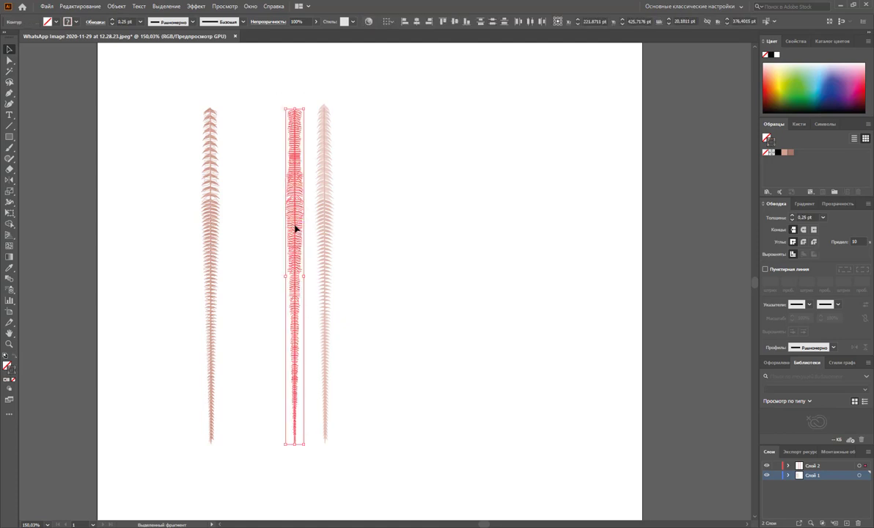
{"action": "left_click_drag", "start_coordinate": [295, 230], "coordinate": [324, 229]}
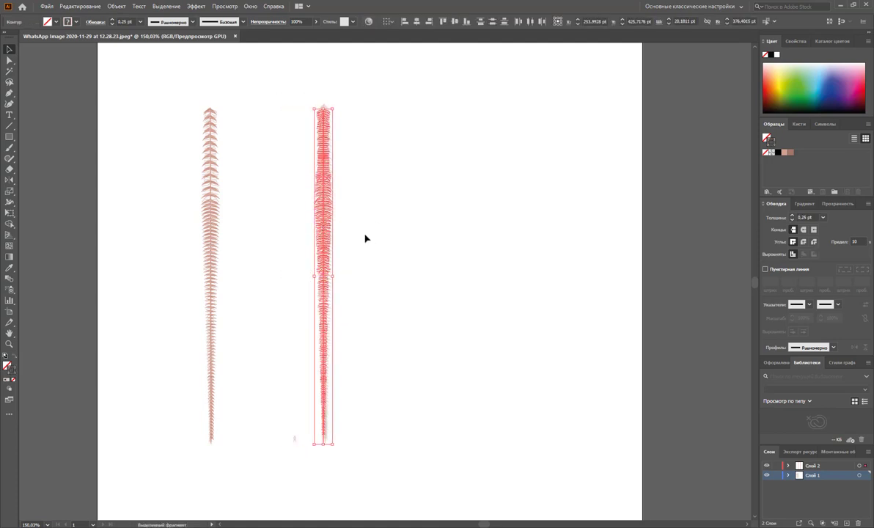
{"action": "key", "text": "Right"}
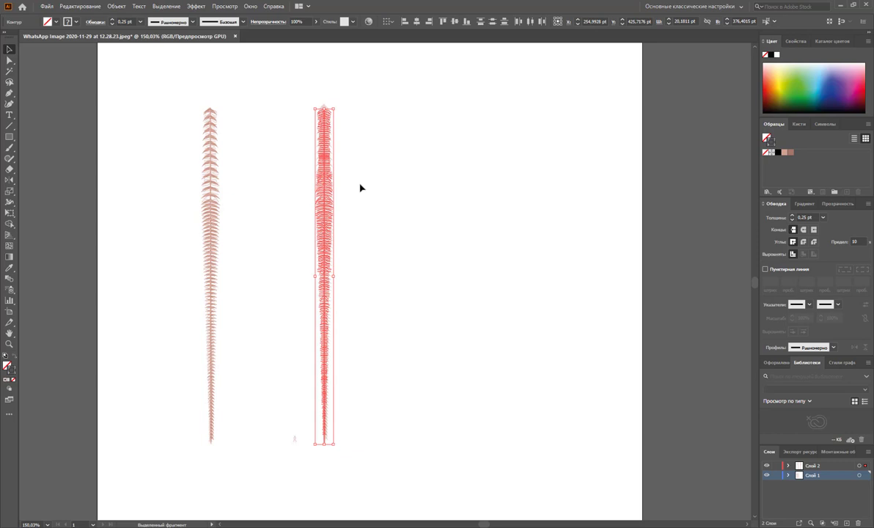
{"action": "left_click_drag", "start_coordinate": [323, 110], "coordinate": [323, 104]}
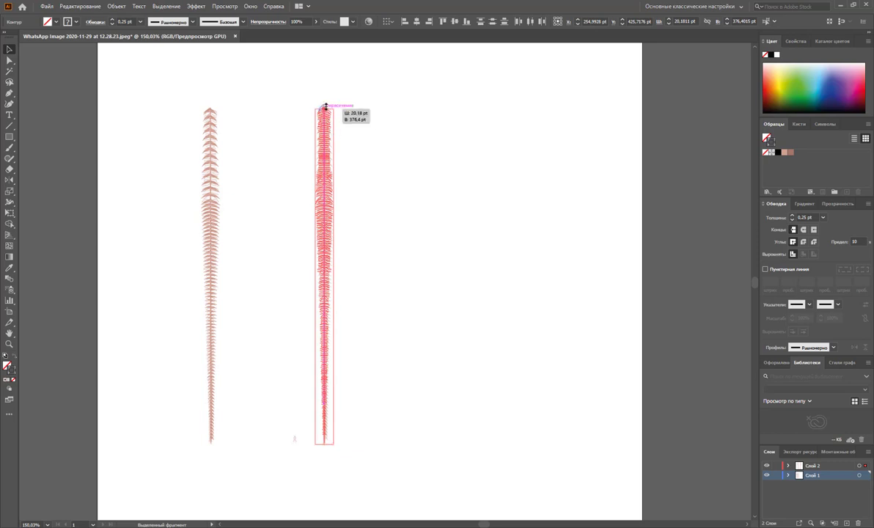
{"action": "left_click", "coordinate": [390, 155]}
{"action": "left_click_drag", "start_coordinate": [388, 83], "coordinate": [286, 473]}
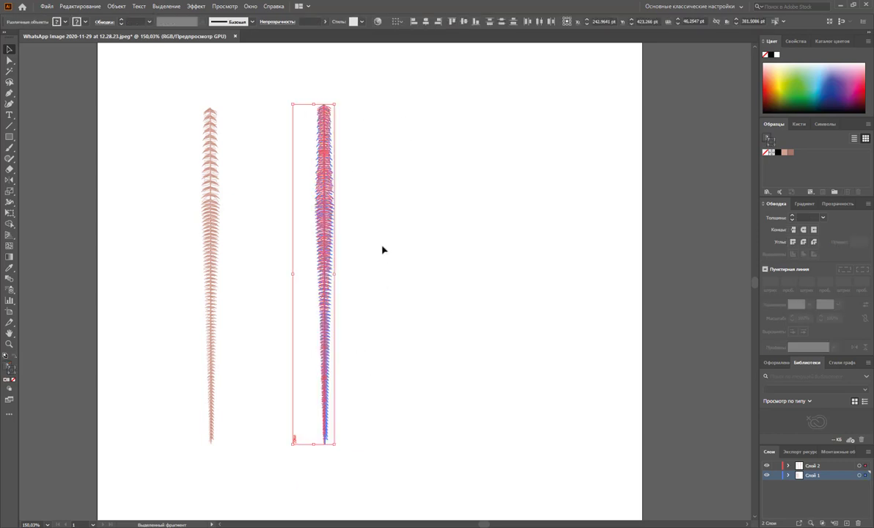
{"action": "left_click_drag", "start_coordinate": [336, 273], "coordinate": [329, 274]}
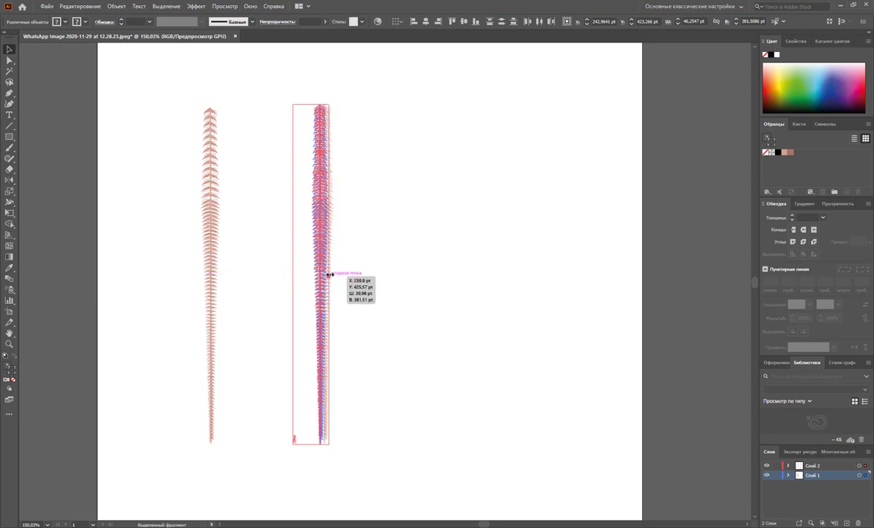
{"action": "left_click", "coordinate": [367, 285]}
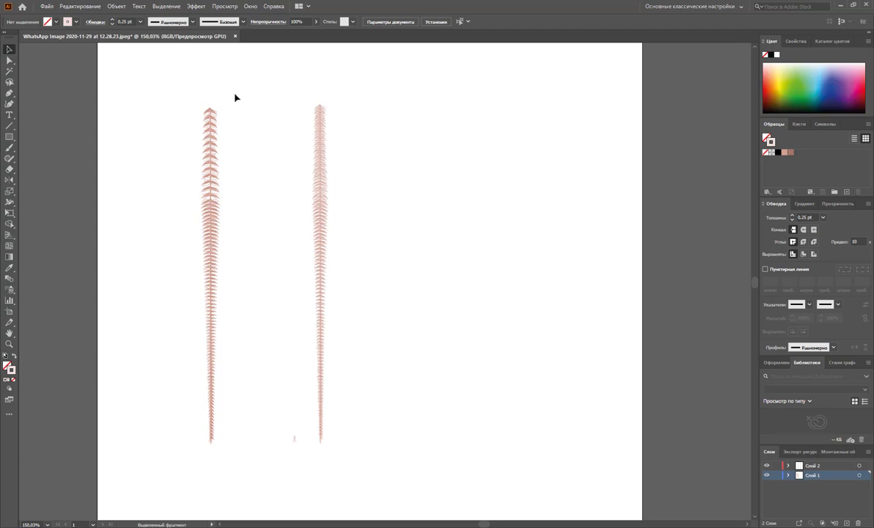
- Undo the last two changes, including the move of the fine barbs
{"action": "left_click_drag", "start_coordinate": [235, 98], "coordinate": [176, 449]}
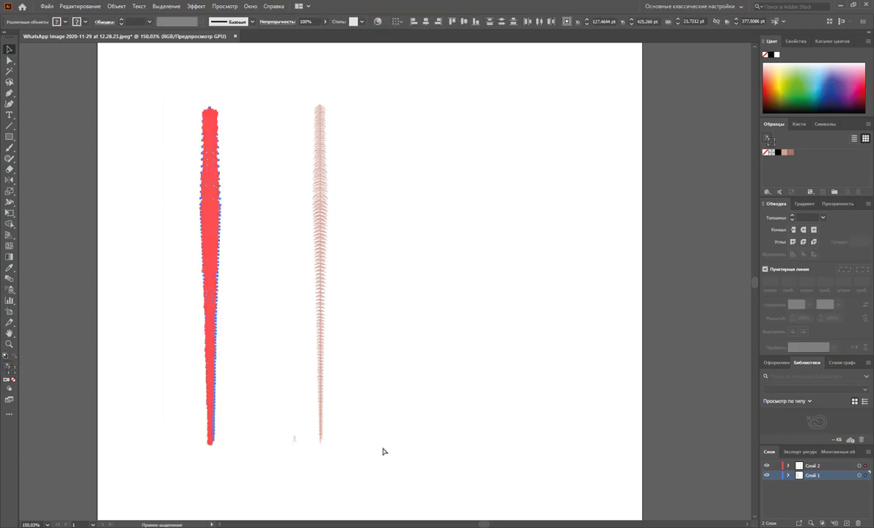
{"action": "key", "text": "ctrl+z"}
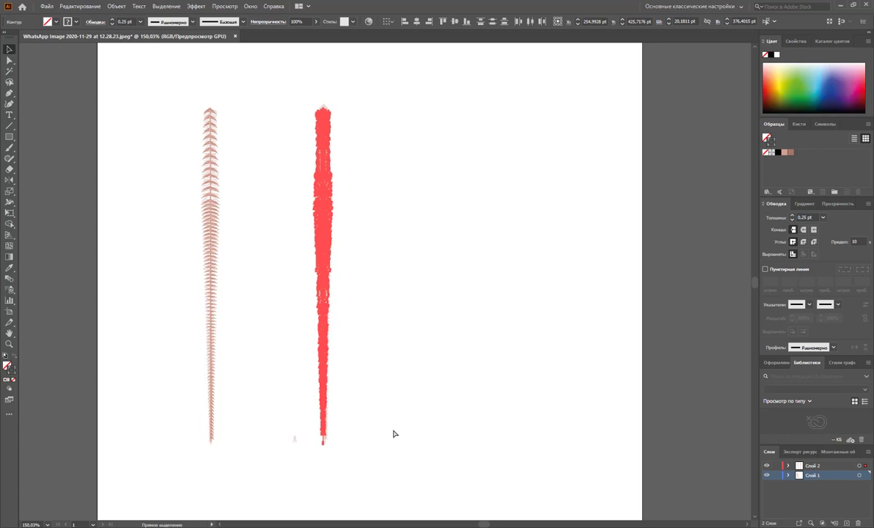
{"action": "key", "text": "ctrl+z"}
{"action": "left_click", "coordinate": [394, 433]}
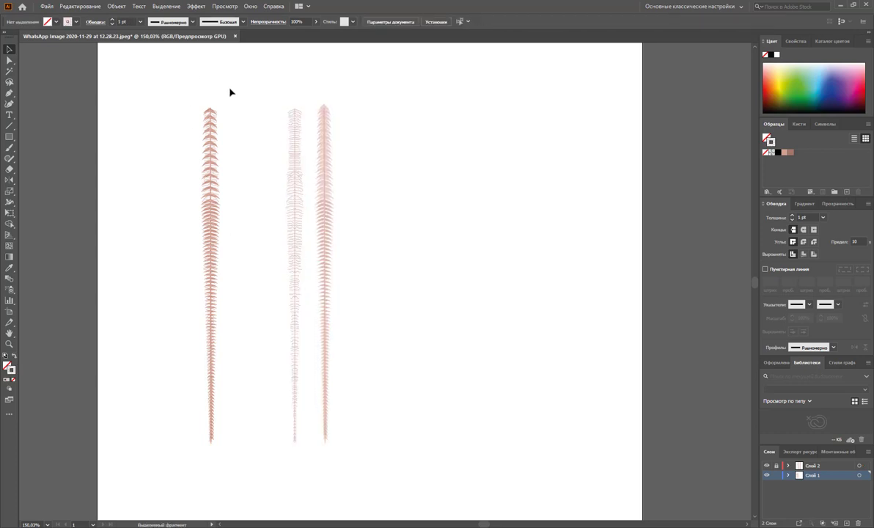
- Move the fine pen-drawn barbs onto the right fern and select the combined feather
{"action": "left_click_drag", "start_coordinate": [267, 82], "coordinate": [299, 458]}
{"action": "left_click_drag", "start_coordinate": [275, 82], "coordinate": [302, 449]}
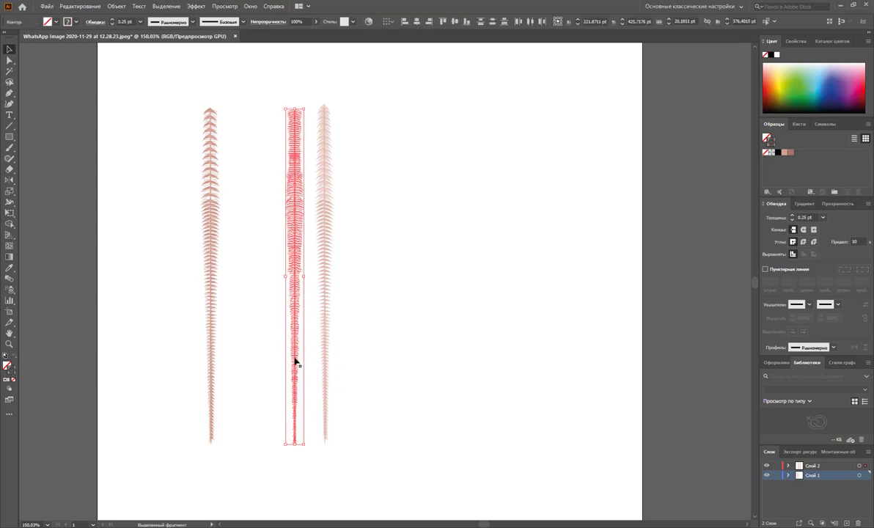
{"action": "left_click_drag", "start_coordinate": [299, 360], "coordinate": [328, 360]}
{"action": "left_click", "coordinate": [378, 371]}
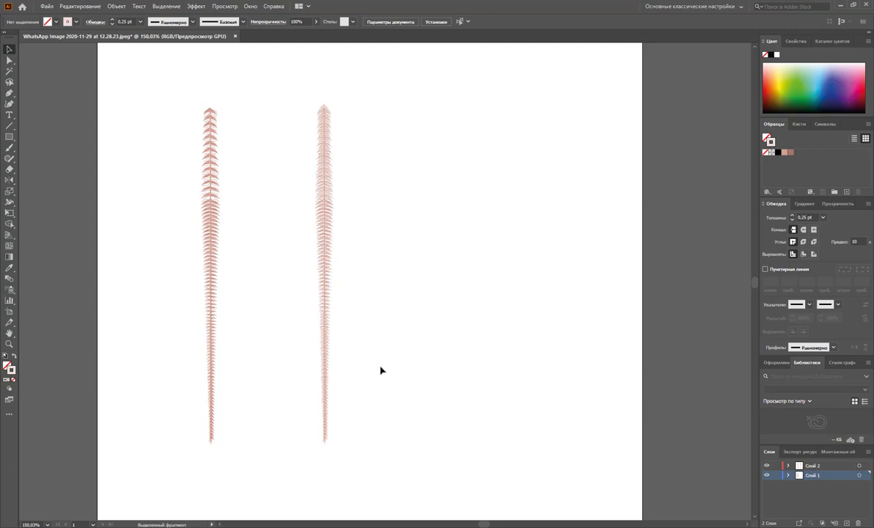
{"action": "left_click_drag", "start_coordinate": [346, 73], "coordinate": [262, 427]}
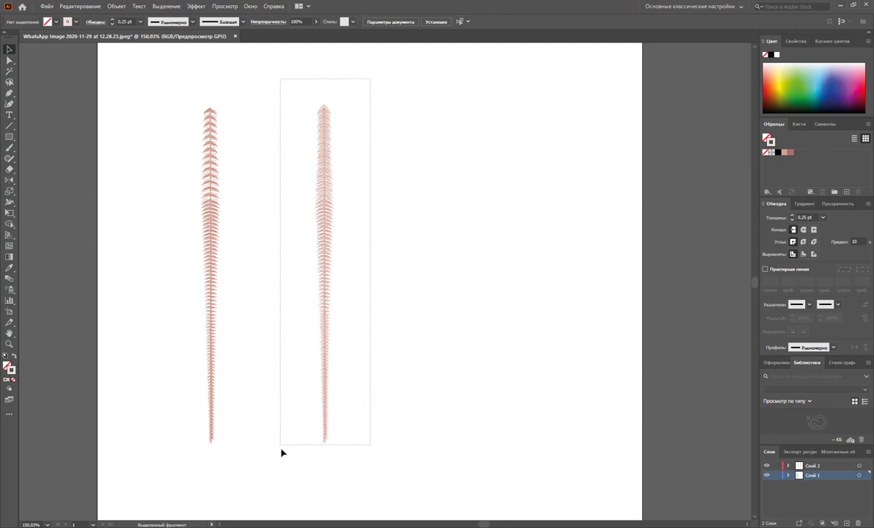
- Group the right feather's parts and squeeze it to a slimmer width
{"action": "right_click", "coordinate": [321, 254]}
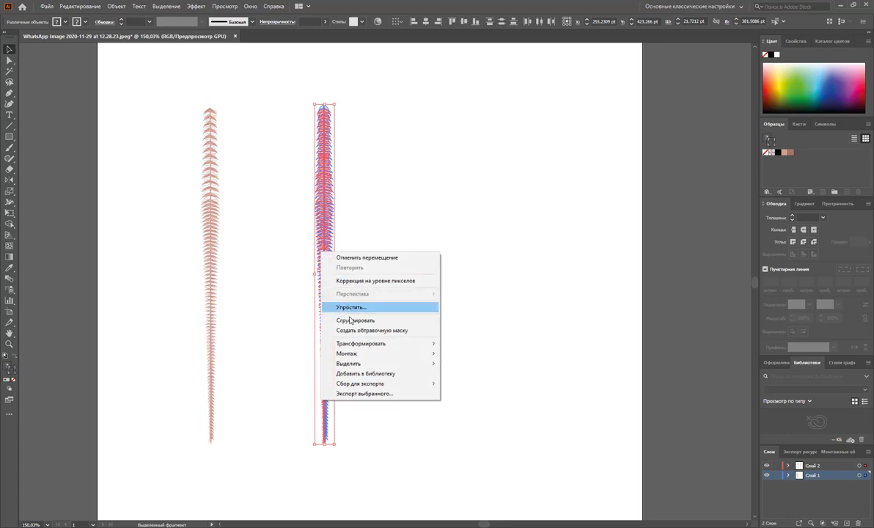
{"action": "left_click", "coordinate": [344, 300]}
{"action": "left_click", "coordinate": [346, 254]}
{"action": "left_click", "coordinate": [325, 212]}
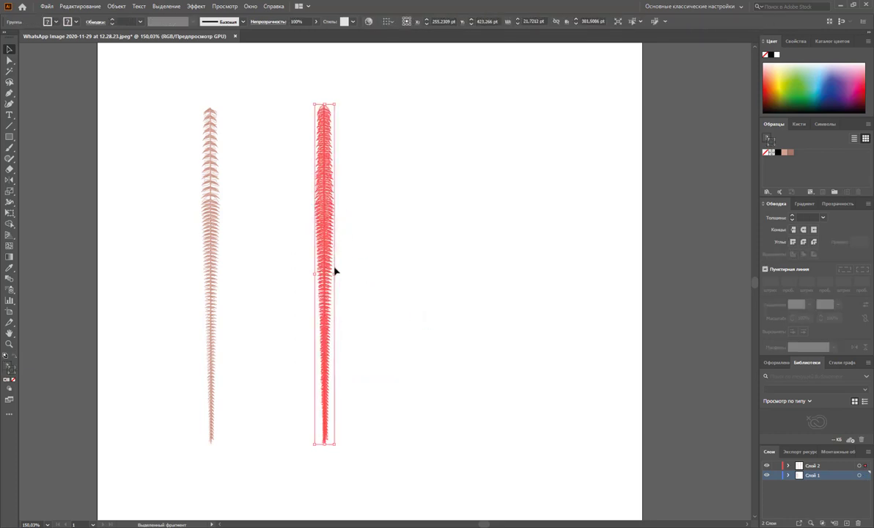
{"action": "left_click_drag", "start_coordinate": [334, 277], "coordinate": [327, 276]}
{"action": "left_click", "coordinate": [363, 284]}
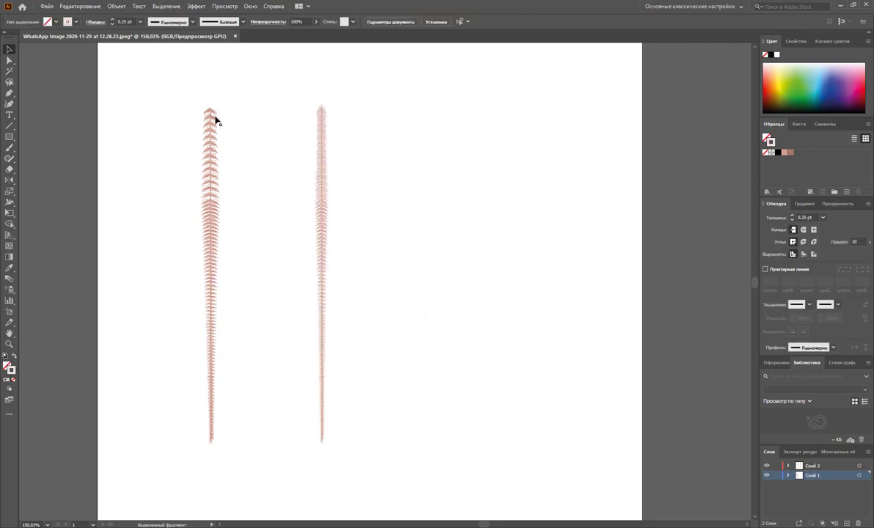
- Alt-drag a copy of the left feather to the right, then lock layer Слой 1
{"action": "left_click_drag", "start_coordinate": [224, 75], "coordinate": [163, 434]}
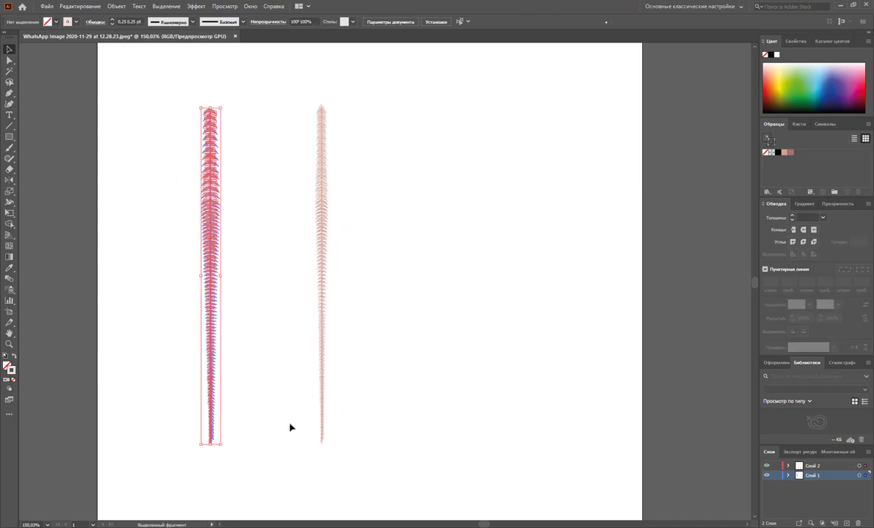
{"action": "left_click_drag", "start_coordinate": [209, 201], "coordinate": [394, 211]}
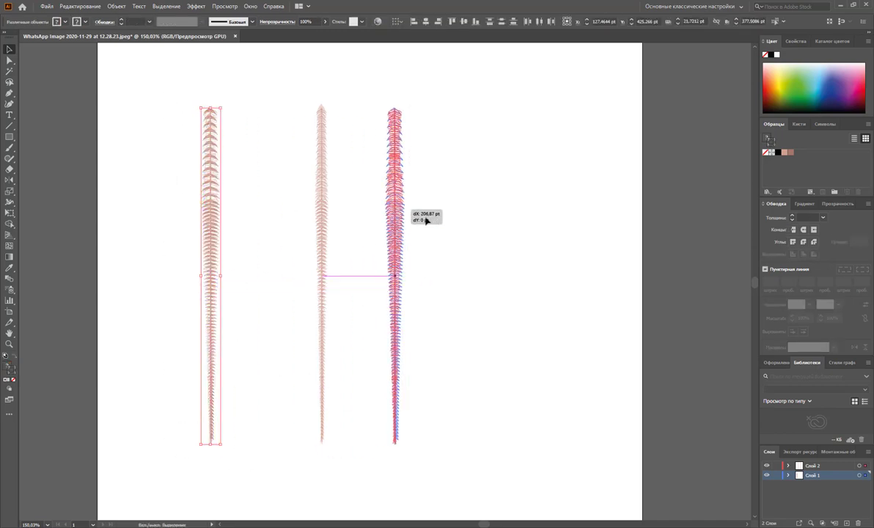
{"action": "left_click", "coordinate": [453, 230]}
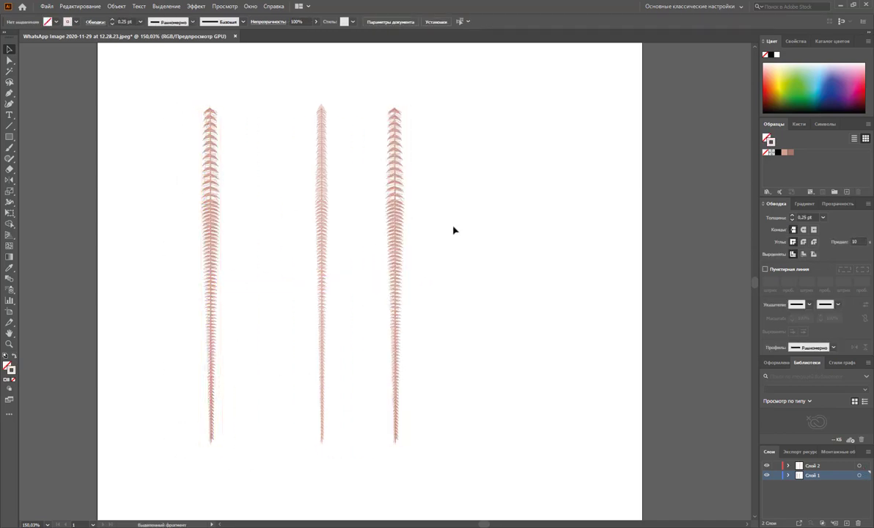
{"action": "left_click", "coordinate": [775, 475]}
- Duplicate the fine barb strokes to the right and give them a tapered lens width profile
{"action": "left_click_drag", "start_coordinate": [453, 87], "coordinate": [382, 468]}
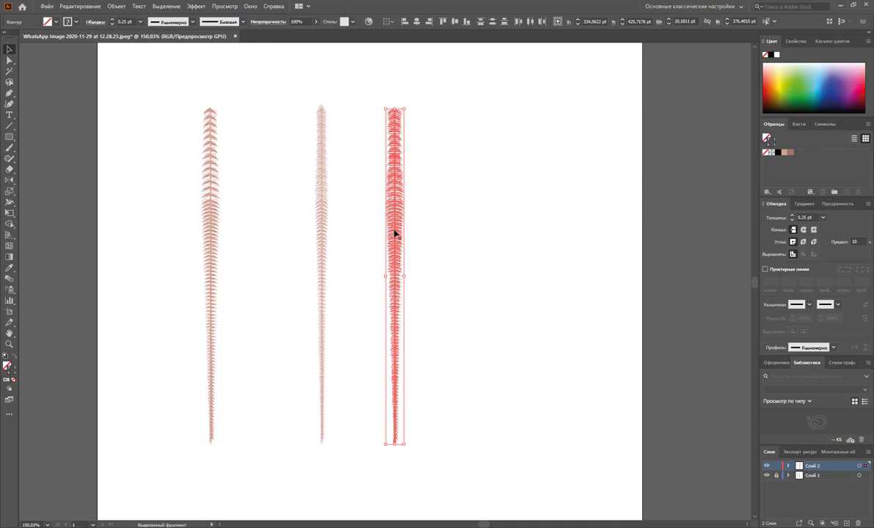
{"action": "left_click_drag", "start_coordinate": [394, 233], "coordinate": [441, 233]}
{"action": "left_click", "coordinate": [497, 249]}
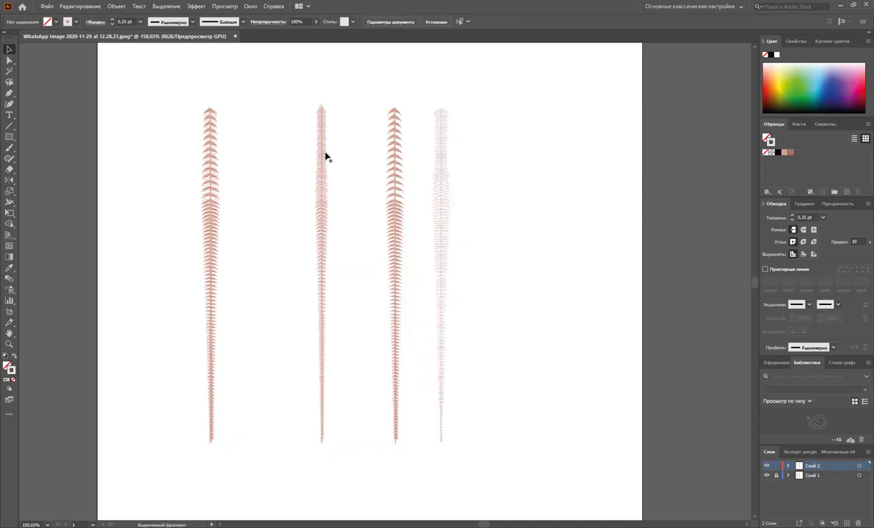
{"action": "left_click_drag", "start_coordinate": [464, 88], "coordinate": [433, 511]}
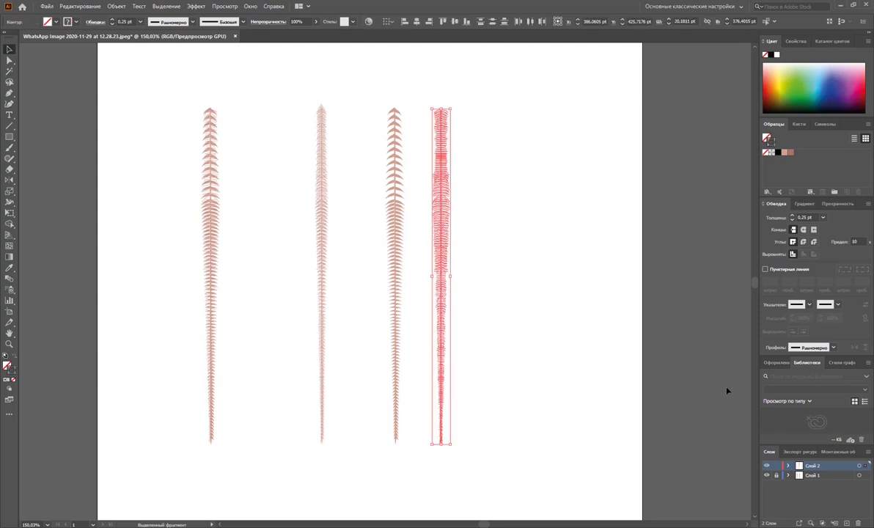
{"action": "left_click", "coordinate": [833, 346]}
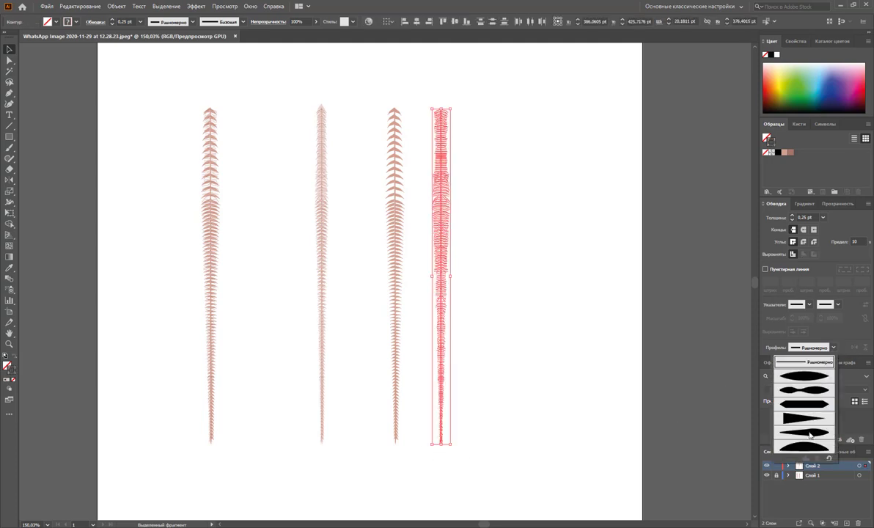
{"action": "left_click", "coordinate": [813, 389]}
{"action": "left_click", "coordinate": [532, 325]}
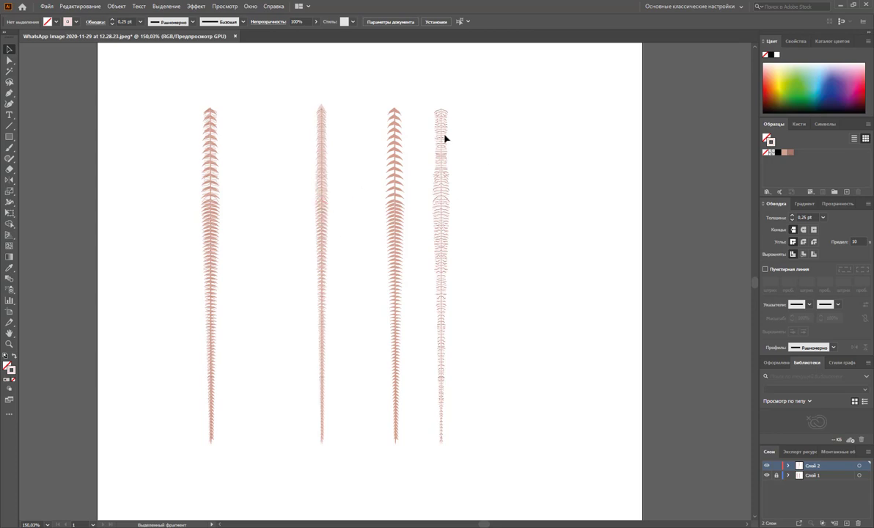
- Unlock Слой 1 and select the third feather's barb blend
{"action": "left_click_drag", "start_coordinate": [421, 96], "coordinate": [372, 439]}
{"action": "left_click", "coordinate": [775, 476]}
{"action": "left_click", "coordinate": [401, 241]}
- Apply Effect > Blur > Gaussian Blur at about 0.69 px radius to the third feather
{"action": "left_click", "coordinate": [251, 6]}
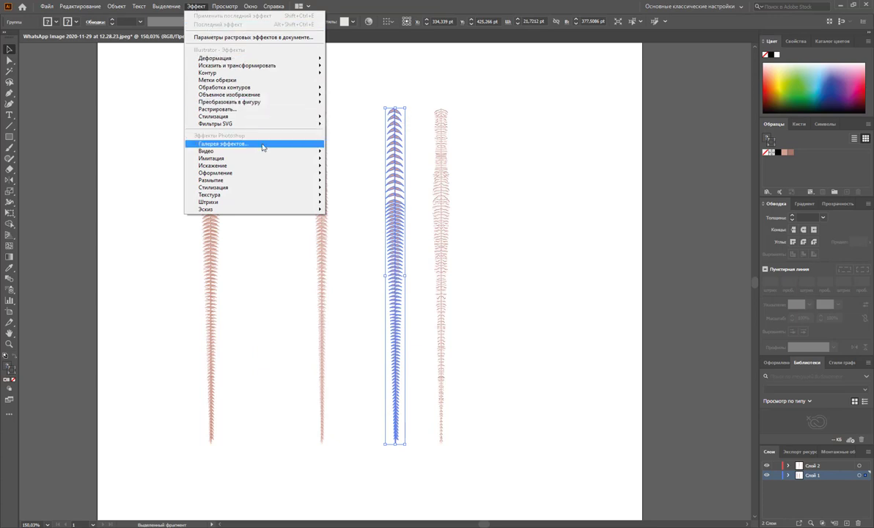
{"action": "mouse_move", "coordinate": [253, 180]}
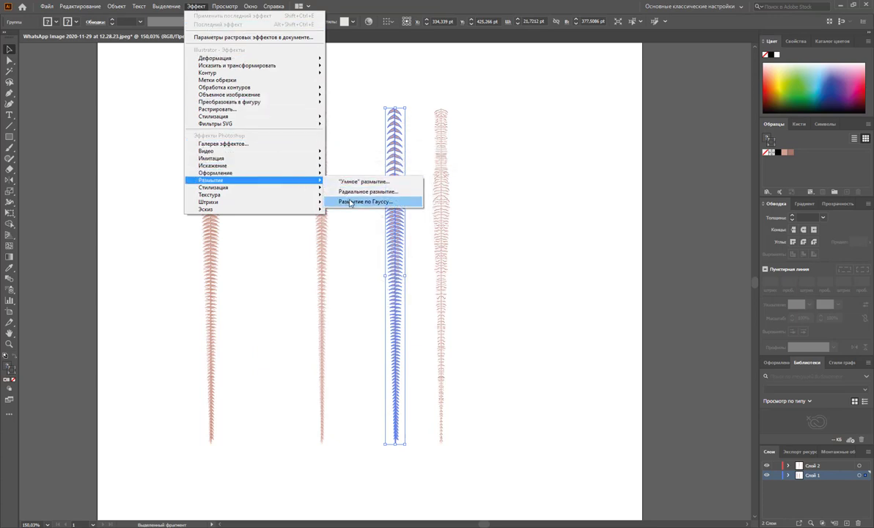
{"action": "left_click", "coordinate": [351, 202]}
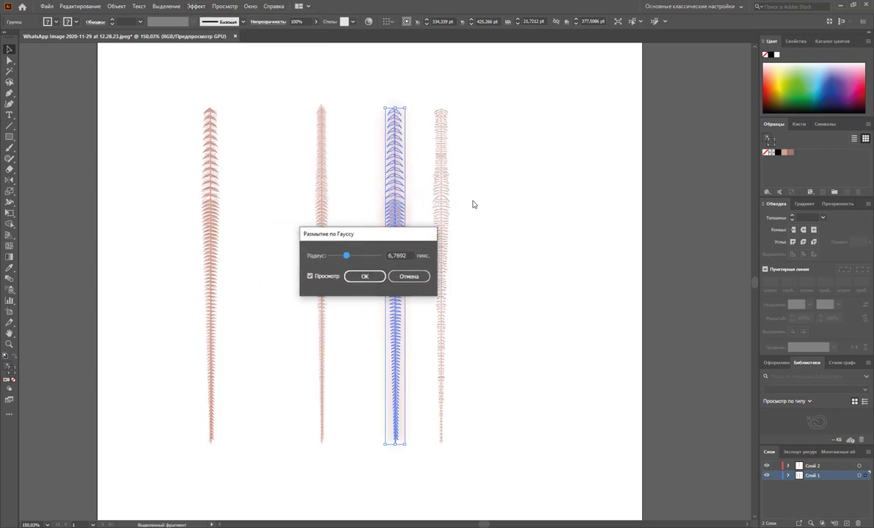
{"action": "mouse_move", "coordinate": [264, 233]}
{"action": "left_mouse_down"}
{"action": "mouse_move", "coordinate": [497, 116]}
{"action": "mouse_move", "coordinate": [486, 139]}
{"action": "left_mouse_up"}
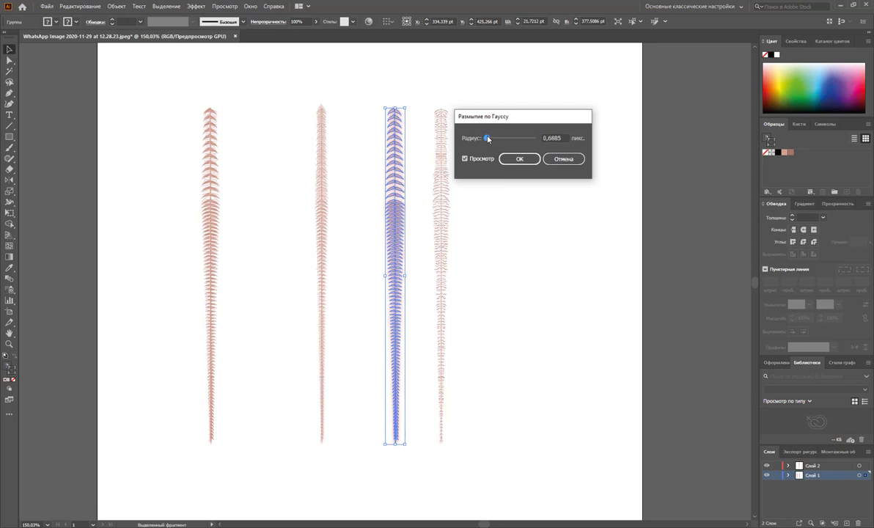
{"action": "left_click", "coordinate": [513, 159]}
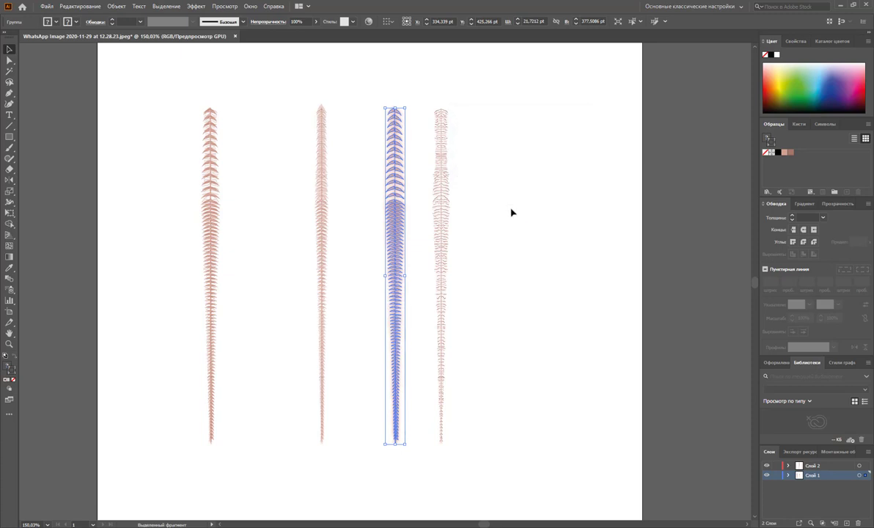
{"action": "left_click", "coordinate": [511, 216]}
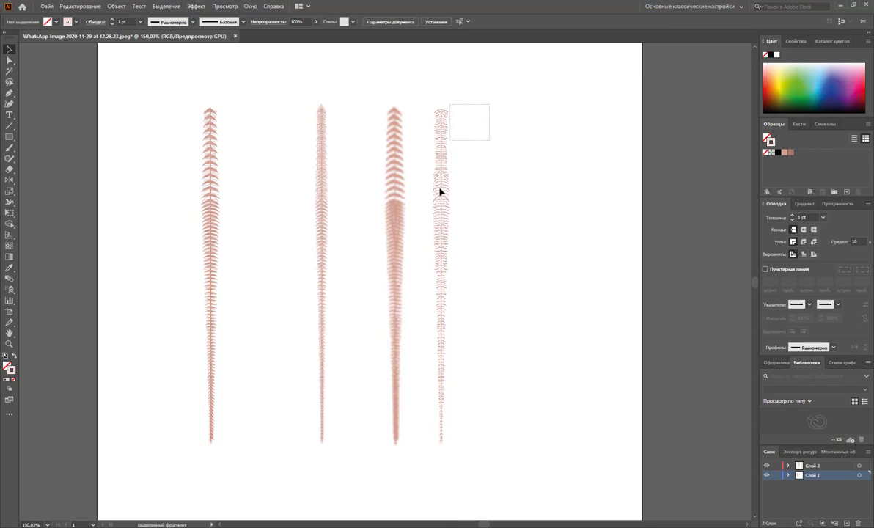
- Move the tapered fine barbs onto the blurred third feather and nudge them into line
{"action": "left_click_drag", "start_coordinate": [491, 111], "coordinate": [429, 490]}
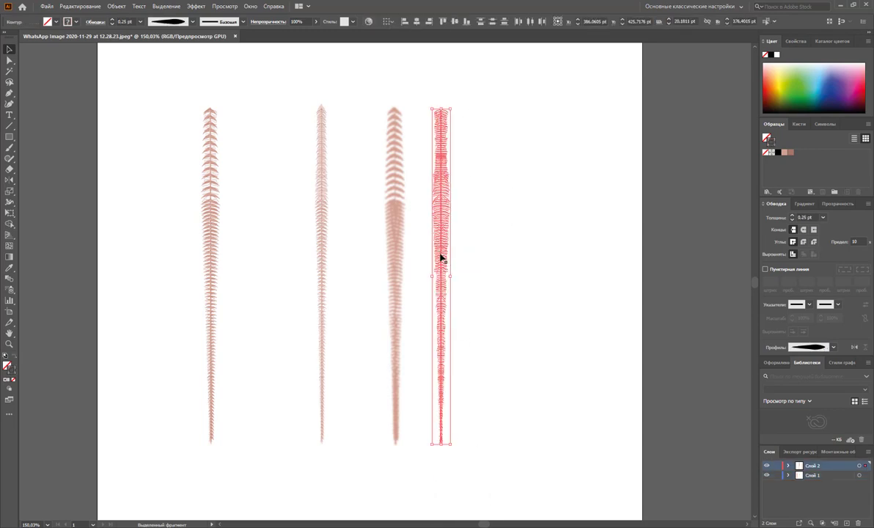
{"action": "left_click_drag", "start_coordinate": [444, 256], "coordinate": [395, 262]}
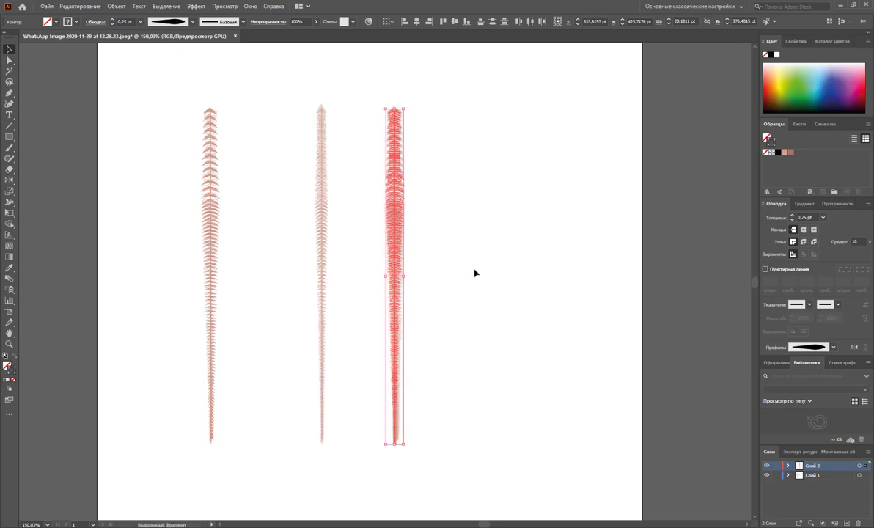
{"action": "key", "text": "Right"}
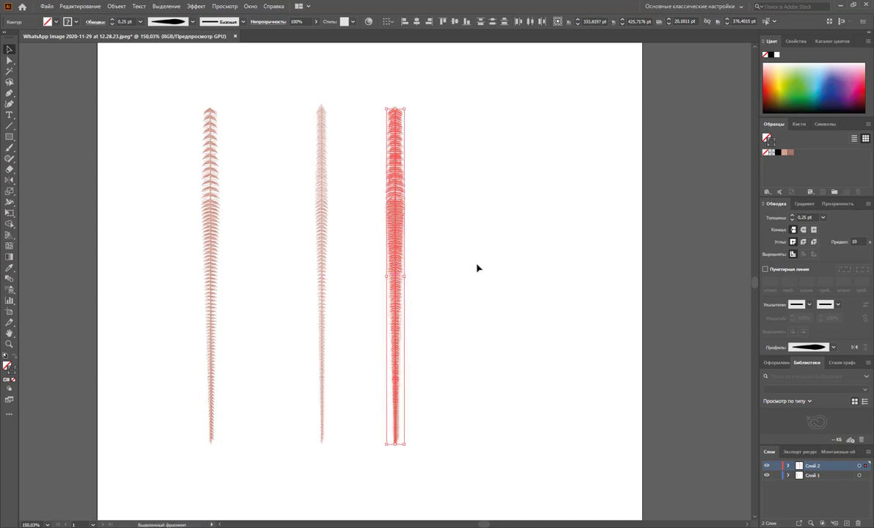
{"action": "left_click", "coordinate": [476, 268]}
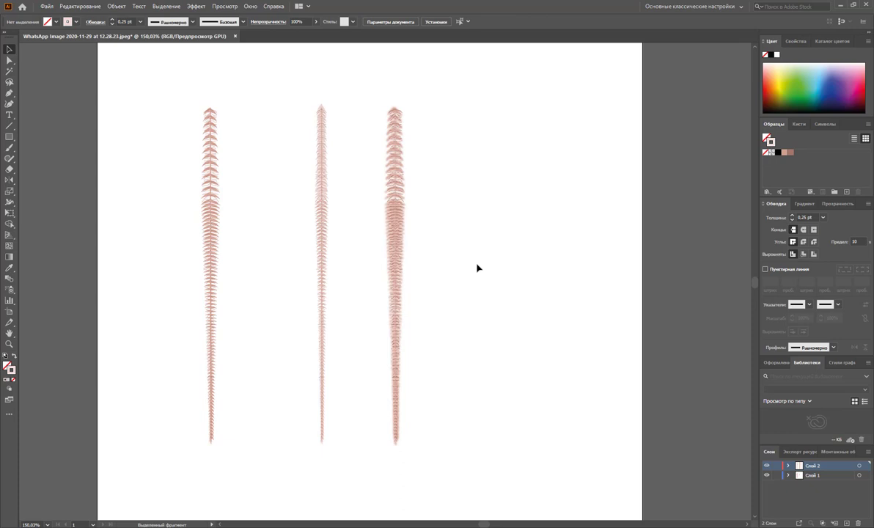
- Group the barbs with the blurred blend and narrow the feather from 21.72 to 16.15 pt
{"action": "left_click_drag", "start_coordinate": [448, 86], "coordinate": [366, 440]}
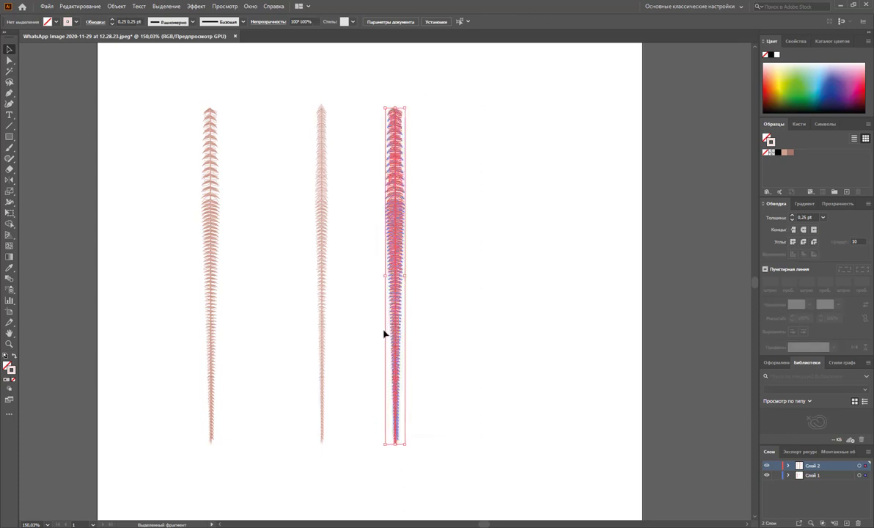
{"action": "right_click", "coordinate": [409, 298]}
{"action": "left_click", "coordinate": [444, 364]}
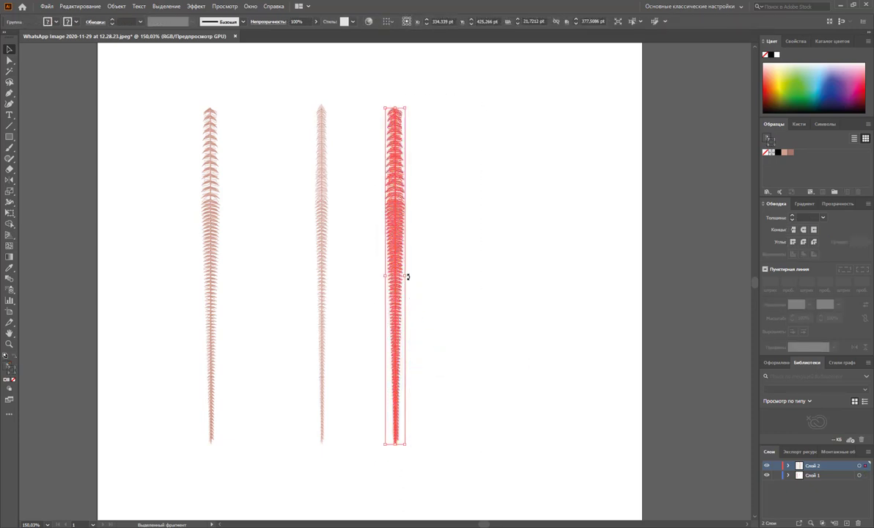
{"action": "left_click_drag", "start_coordinate": [404, 278], "coordinate": [401, 278]}
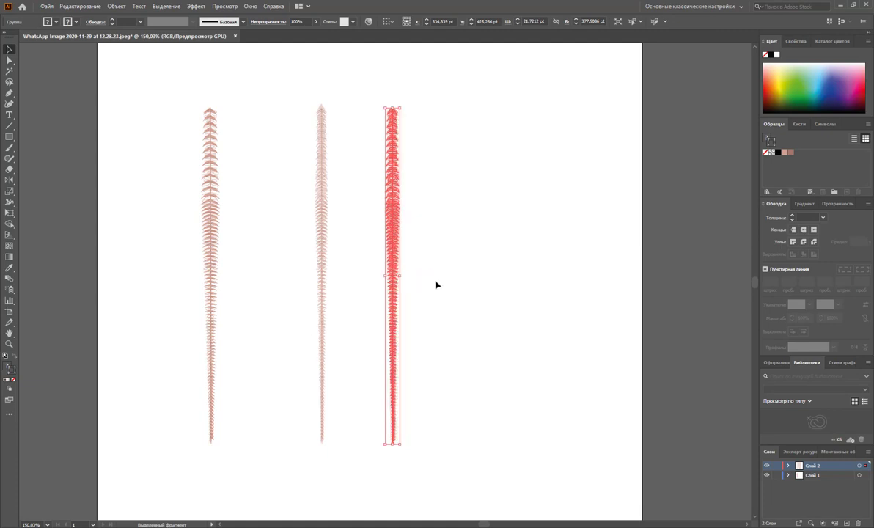
{"action": "left_click", "coordinate": [435, 285]}
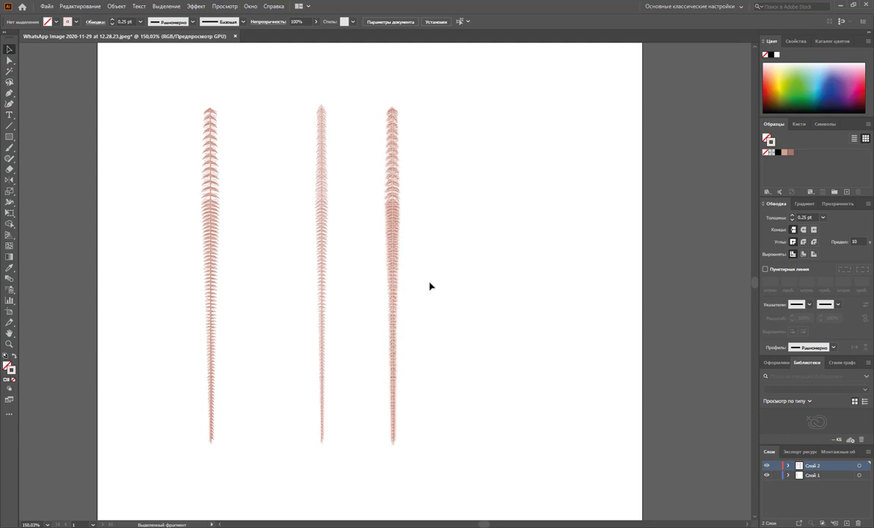
- Save the feather drawing to the Desktop as Перо.ai with default Illustrator options
{"action": "left_click", "coordinate": [49, 8]}
{"action": "left_click", "coordinate": [63, 91]}
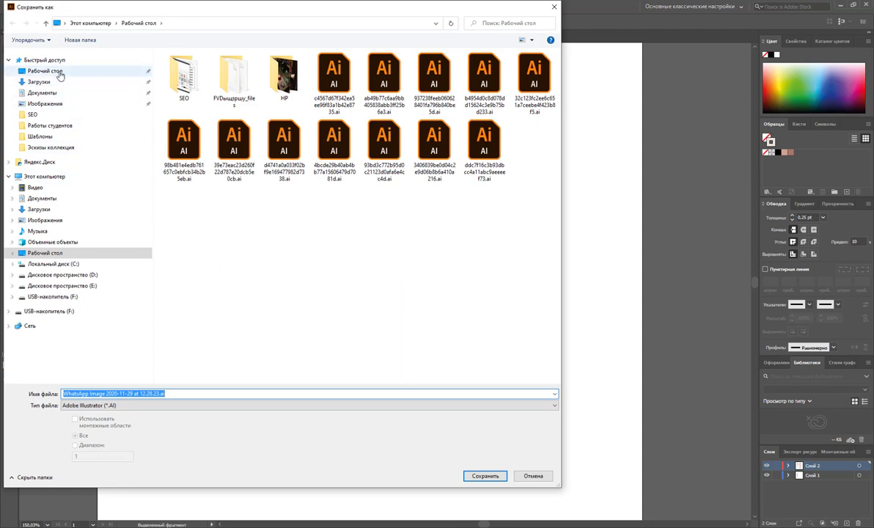
{"action": "left_click", "coordinate": [61, 73]}
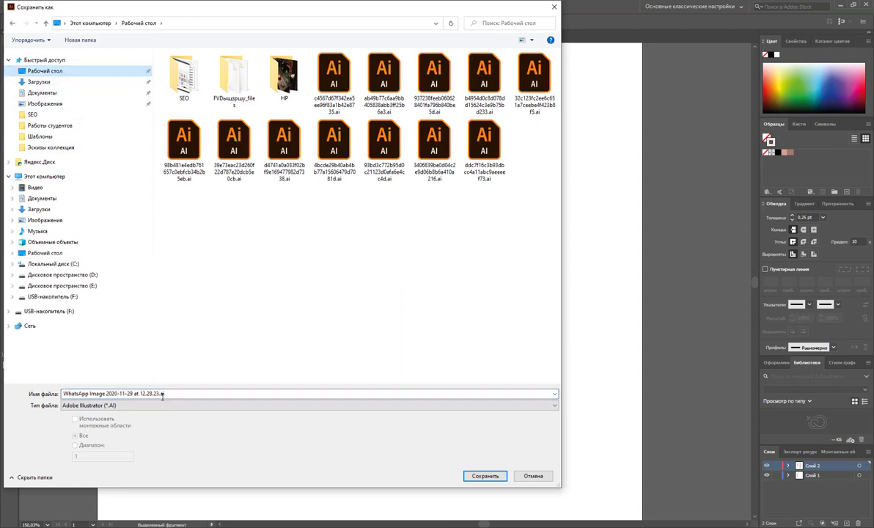
{"action": "type", "text": "Перо"}
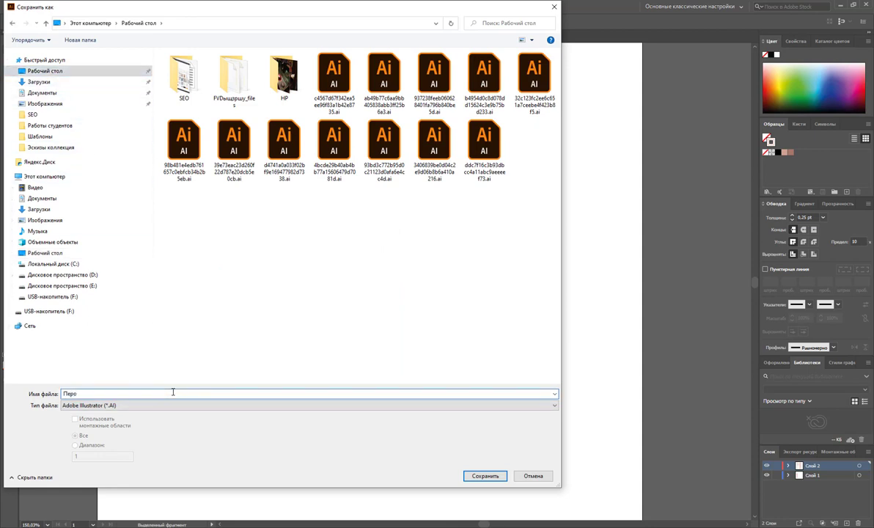
{"action": "key", "text": "Return"}
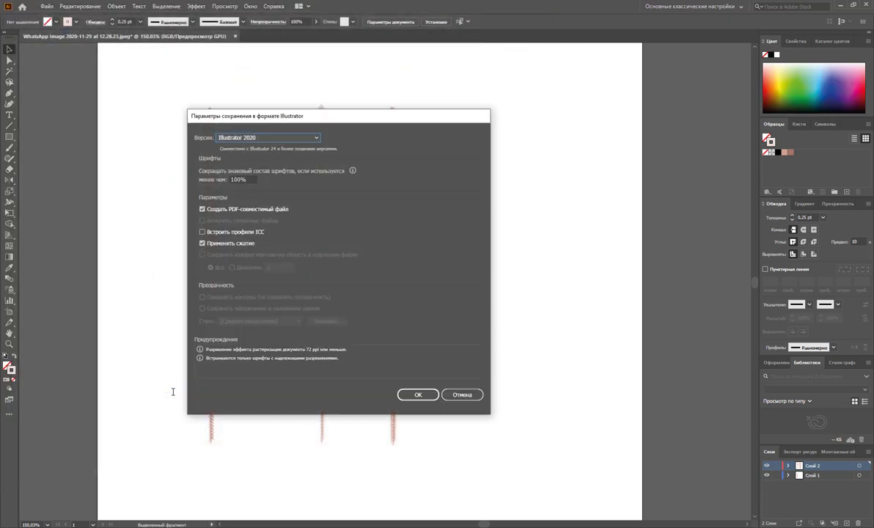
{"action": "key", "text": "Return"}
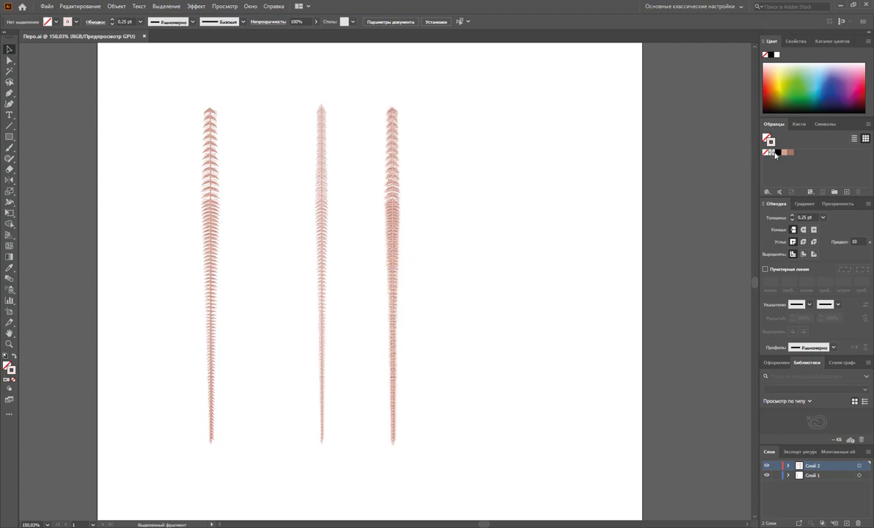
- Make the middle feather into an art brush, Объектная кисть 1
{"action": "left_click_drag", "start_coordinate": [332, 83], "coordinate": [277, 434]}
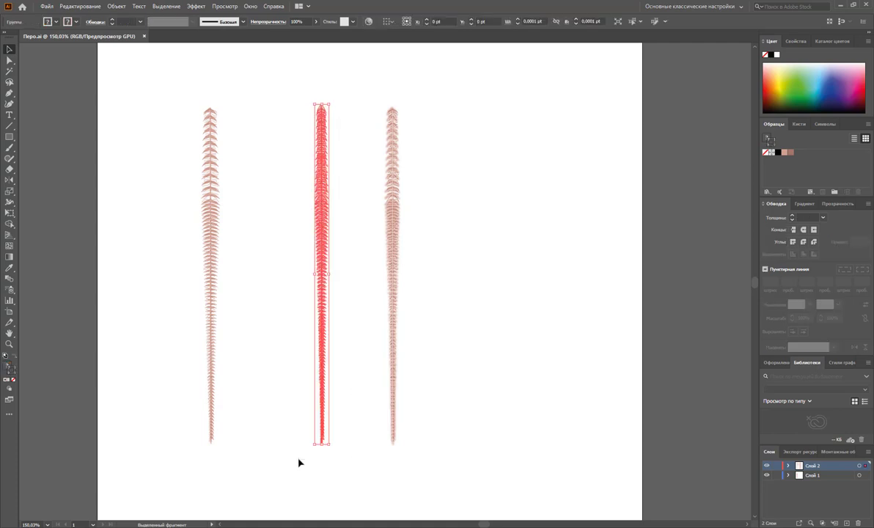
{"action": "left_click", "coordinate": [798, 124]}
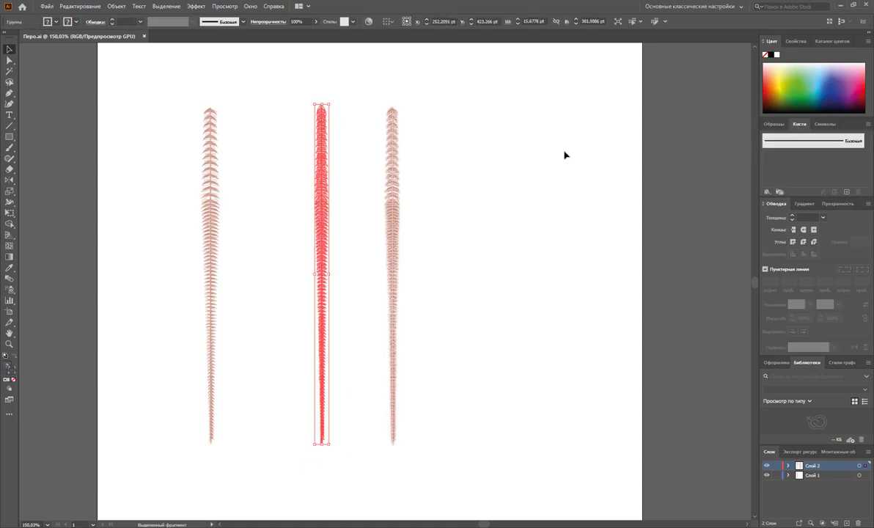
{"action": "left_click_drag", "start_coordinate": [331, 209], "coordinate": [806, 161]}
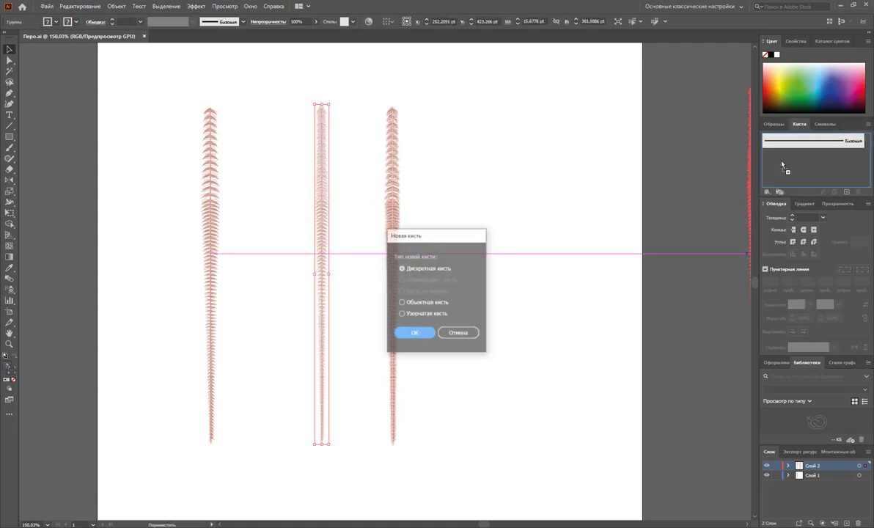
{"action": "left_click", "coordinate": [428, 303]}
{"action": "left_click", "coordinate": [415, 333]}
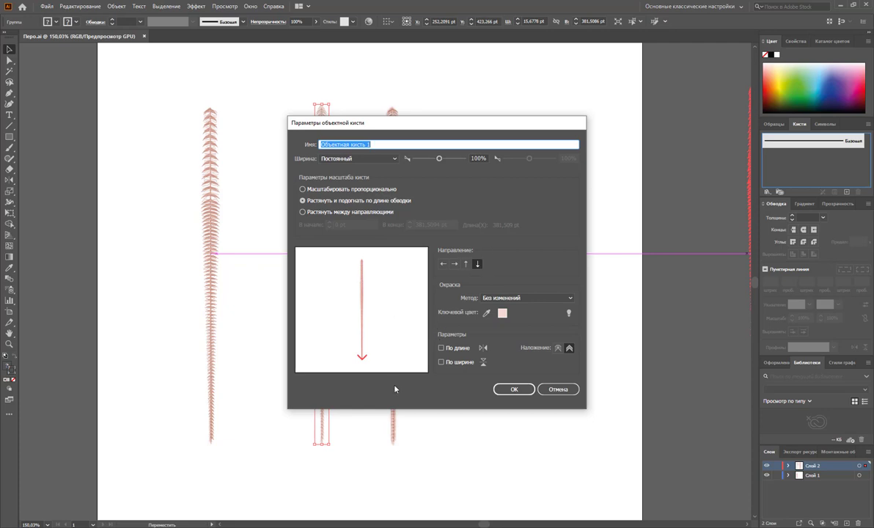
{"action": "left_click", "coordinate": [513, 388]}
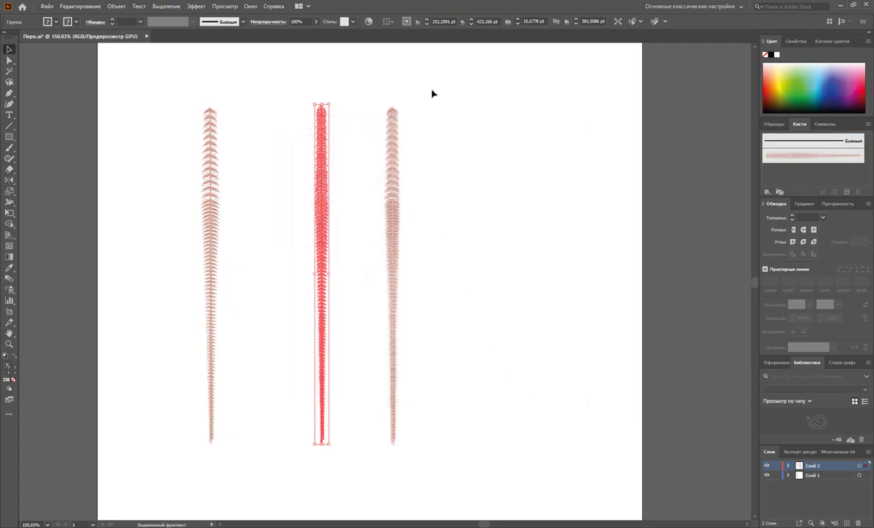
- Make the right-hand feather into a second art brush, Объектная кисть 2
{"action": "left_click_drag", "start_coordinate": [433, 90], "coordinate": [362, 450]}
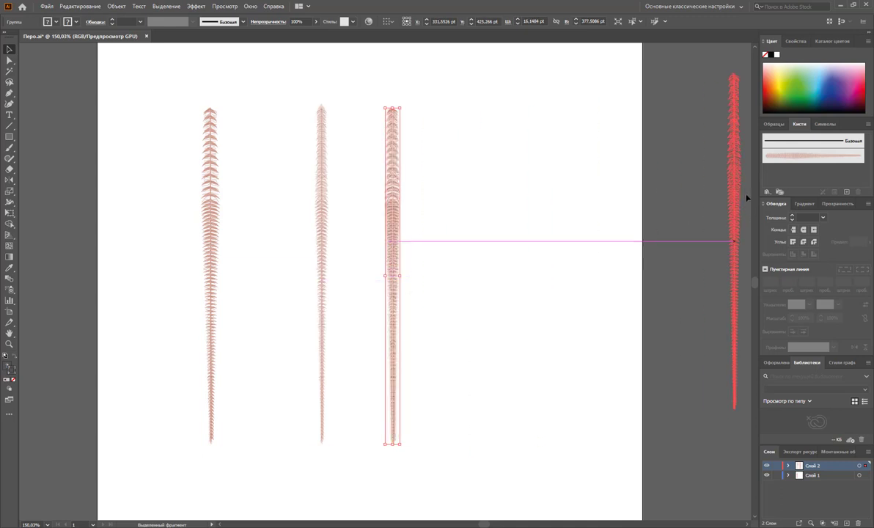
{"action": "left_click_drag", "start_coordinate": [393, 239], "coordinate": [796, 170]}
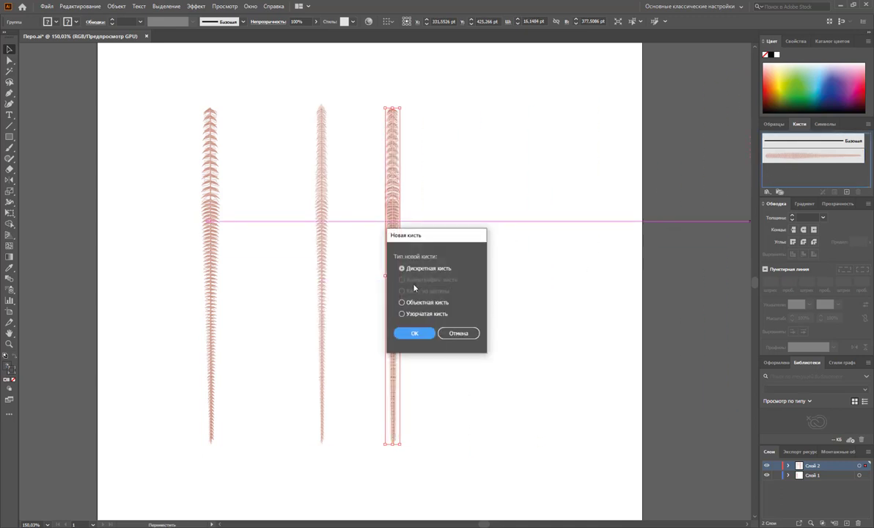
{"action": "left_click", "coordinate": [409, 302]}
{"action": "left_click", "coordinate": [415, 333]}
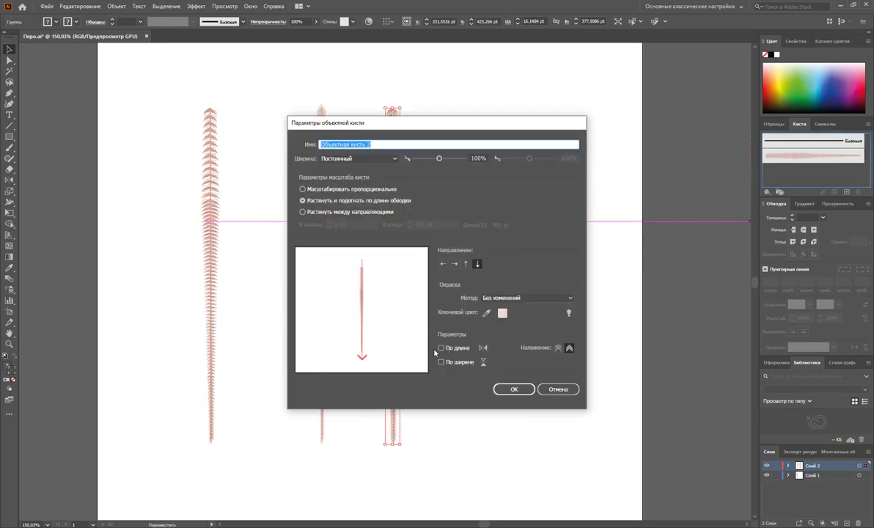
{"action": "left_click", "coordinate": [496, 391]}
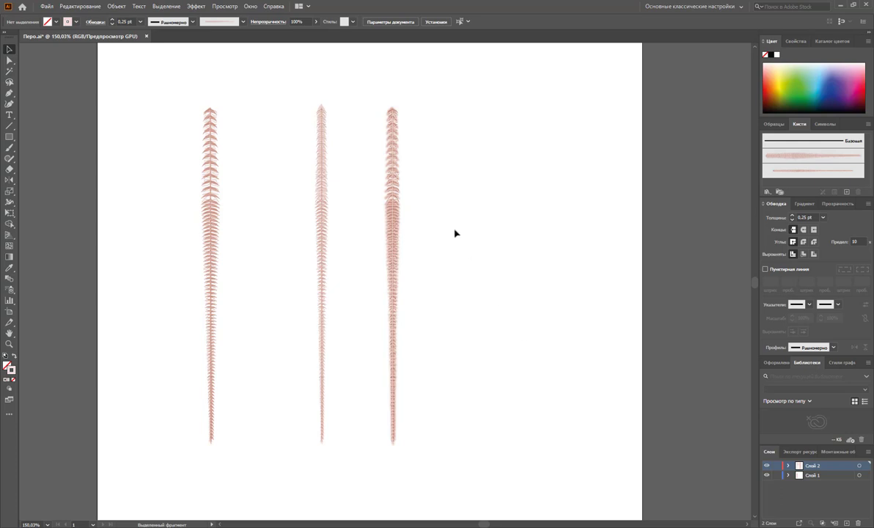
- Duplicate the middle feather to its left and narrow the copy to about 7.8 pt
{"action": "left_click_drag", "start_coordinate": [440, 87], "coordinate": [372, 445]}
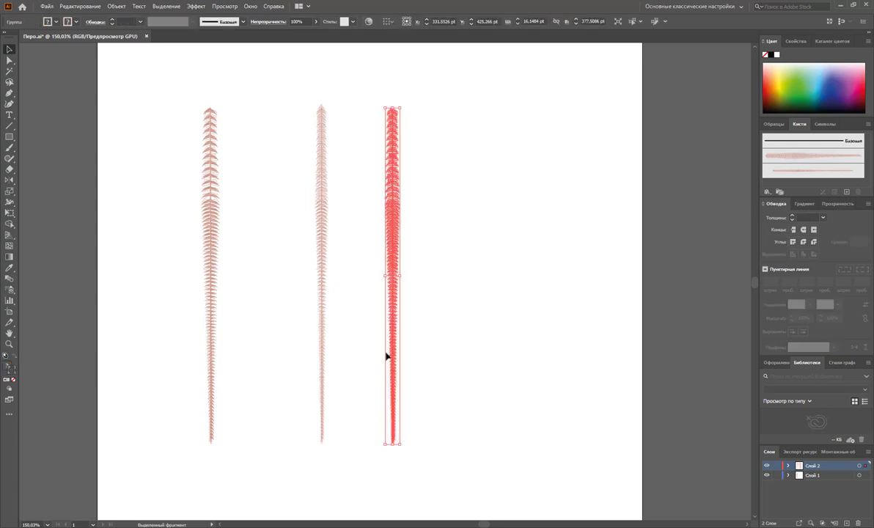
{"action": "left_click_drag", "start_coordinate": [346, 96], "coordinate": [286, 458]}
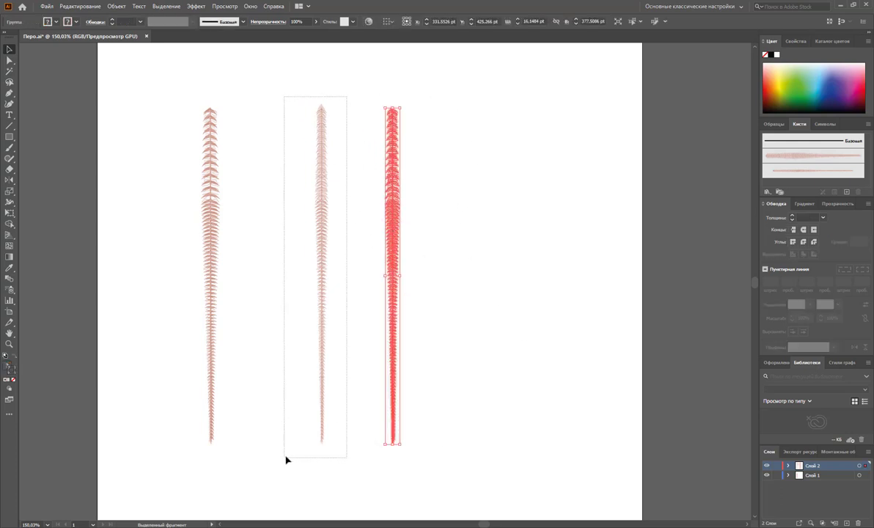
{"action": "mouse_move", "coordinate": [315, 248]}
{"action": "left_mouse_down"}
{"action": "mouse_move", "coordinate": [272, 247]}
{"action": "mouse_move", "coordinate": [281, 274]}
{"action": "left_mouse_up"}
{"action": "left_click_drag", "start_coordinate": [280, 275], "coordinate": [273, 276]}
{"action": "left_click", "coordinate": [296, 170]}
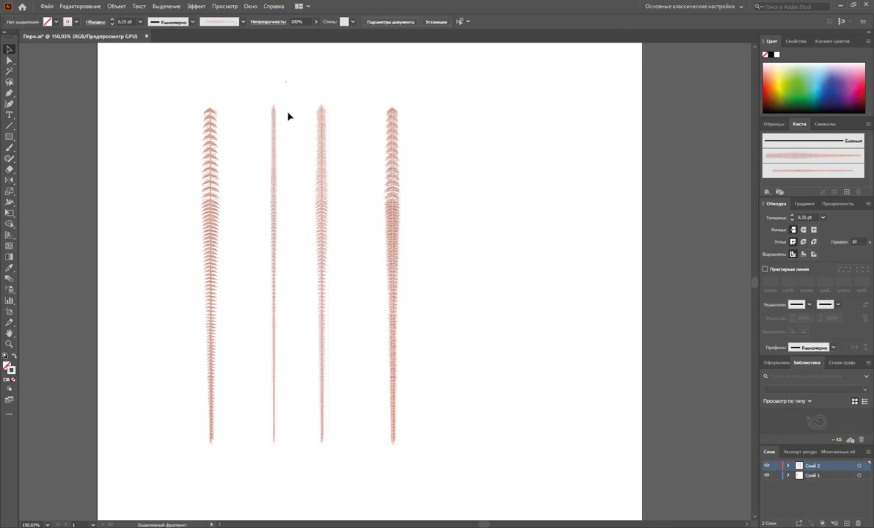
- Add the thin feather copy as a third art brush, then zoom out
{"action": "left_click_drag", "start_coordinate": [289, 82], "coordinate": [254, 468]}
{"action": "mouse_move", "coordinate": [271, 220]}
{"action": "left_mouse_down"}
{"action": "mouse_move", "coordinate": [728, 187]}
{"action": "mouse_move", "coordinate": [805, 158]}
{"action": "left_mouse_up"}
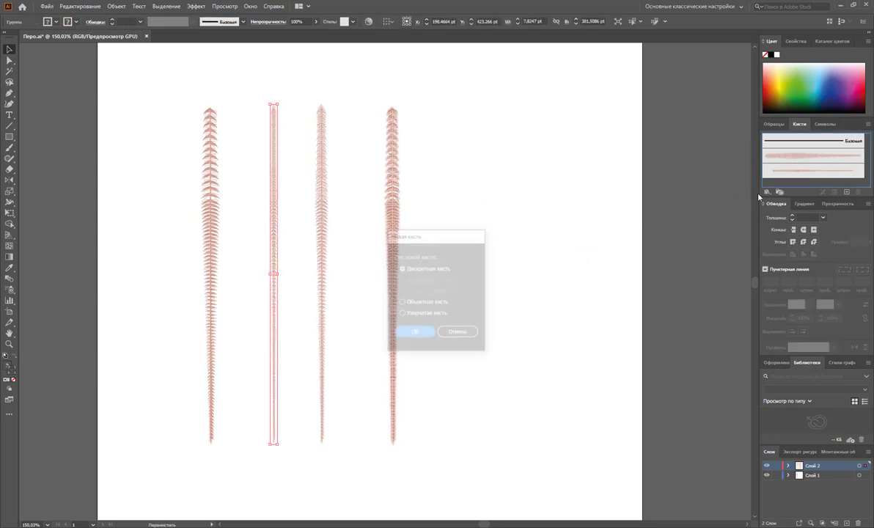
{"action": "left_click", "coordinate": [423, 303]}
{"action": "left_click", "coordinate": [414, 332]}
{"action": "left_click", "coordinate": [479, 365]}
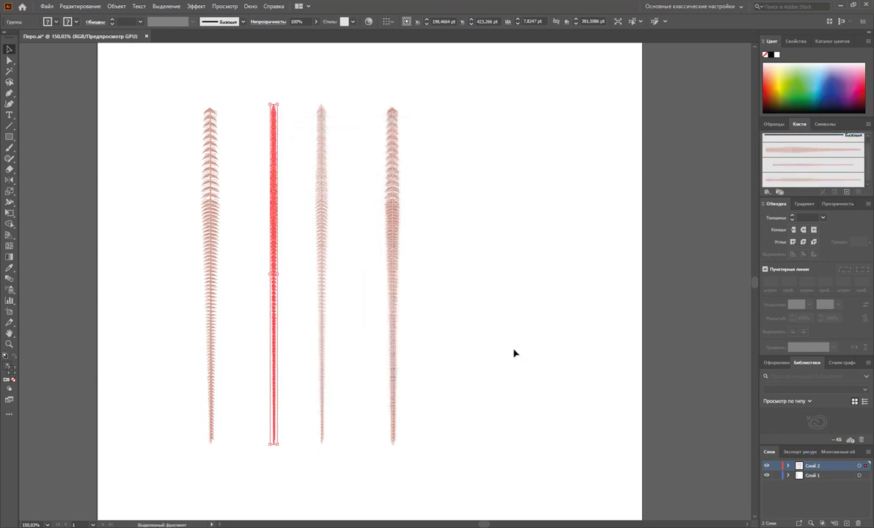
{"action": "left_click", "coordinate": [514, 353]}
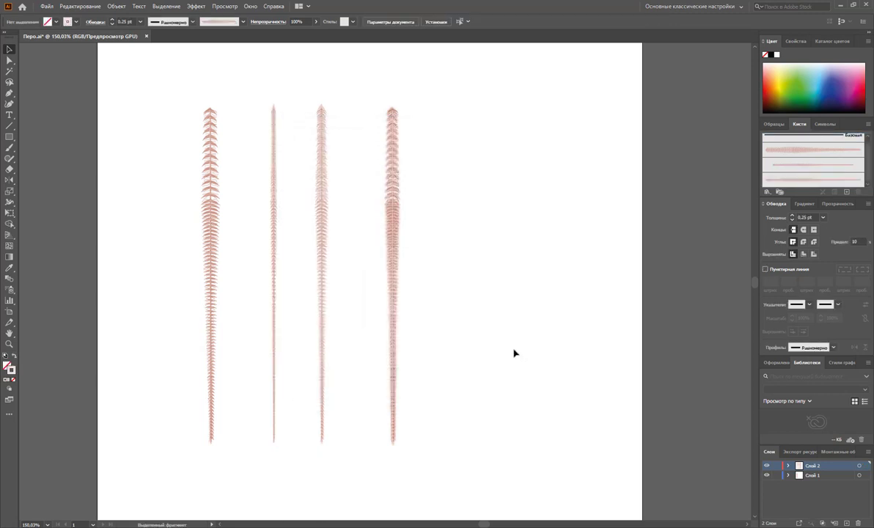
{"action": "key", "text": "z"}
{"action": "left_click", "coordinate": [415, 316], "text": "alt"}
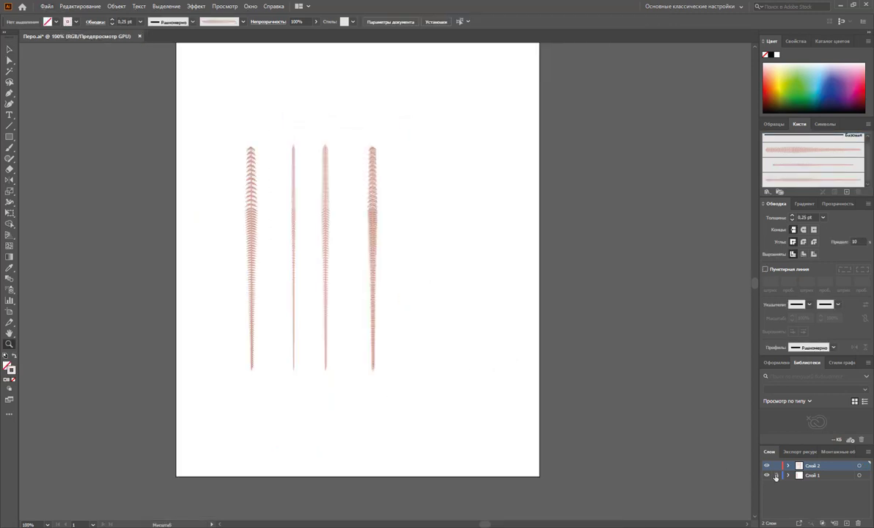
- Reveal the feather reference photo in Слой 1 and move it right of the artboard
{"action": "left_click", "coordinate": [775, 476]}
{"action": "left_click", "coordinate": [777, 476]}
{"action": "left_click", "coordinate": [766, 495]}
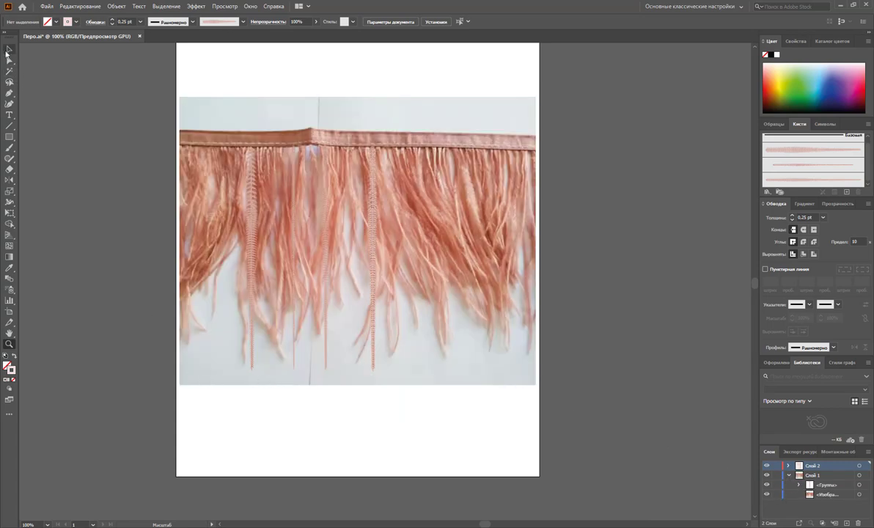
{"action": "left_click", "coordinate": [8, 50]}
{"action": "left_click_drag", "start_coordinate": [194, 358], "coordinate": [585, 360]}
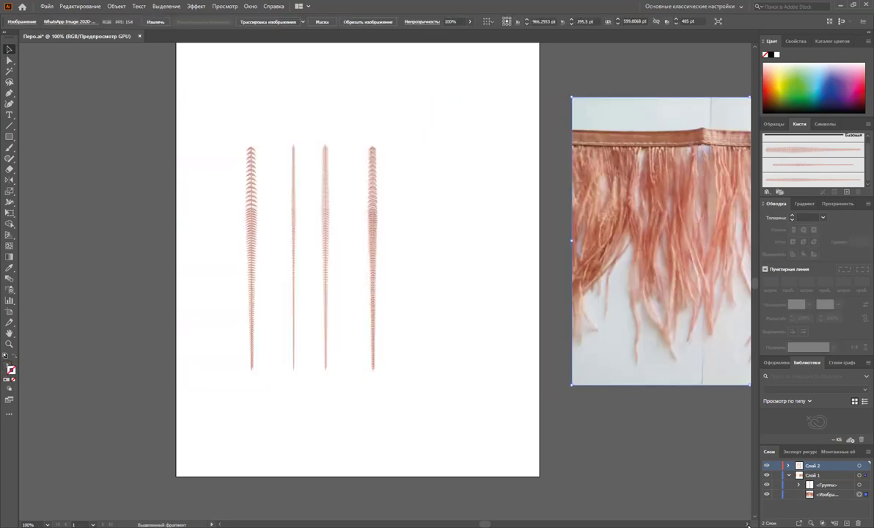
- Move the four feather strokes off the artboard's left side
{"action": "scroll", "coordinate": [747, 525], "scroll_direction": "right", "scroll_amount": 2}
{"action": "scroll", "coordinate": [746, 525], "scroll_direction": "right", "scroll_amount": 2}
{"action": "mouse_move", "coordinate": [301, 116]}
{"action": "left_mouse_down"}
{"action": "mouse_move", "coordinate": [257, 253]}
{"action": "mouse_move", "coordinate": [148, 404]}
{"action": "left_mouse_up"}
{"action": "left_click_drag", "start_coordinate": [217, 245], "coordinate": [98, 250]}
{"action": "left_click", "coordinate": [165, 244]}
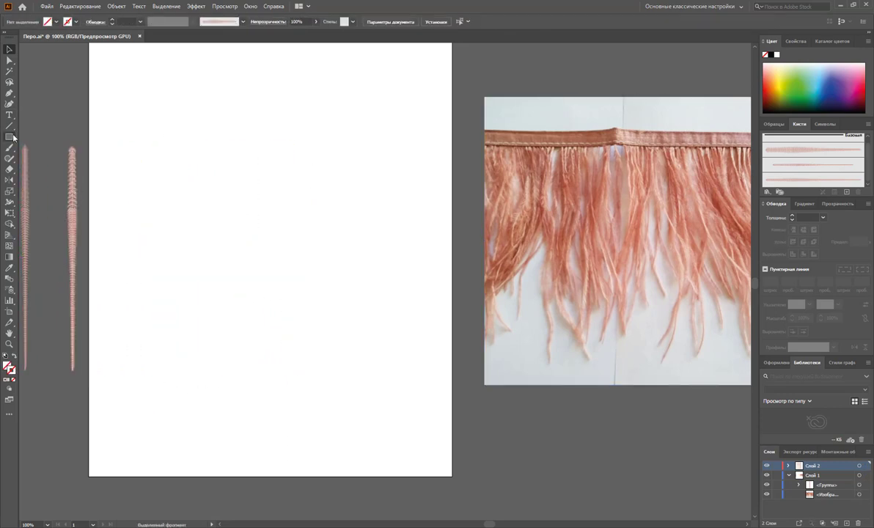
{"action": "left_click", "coordinate": [11, 136]}
- Draw a wide rectangle near the page top filled with the photo's pink-brown colour
{"action": "left_click_drag", "start_coordinate": [186, 100], "coordinate": [279, 123]}
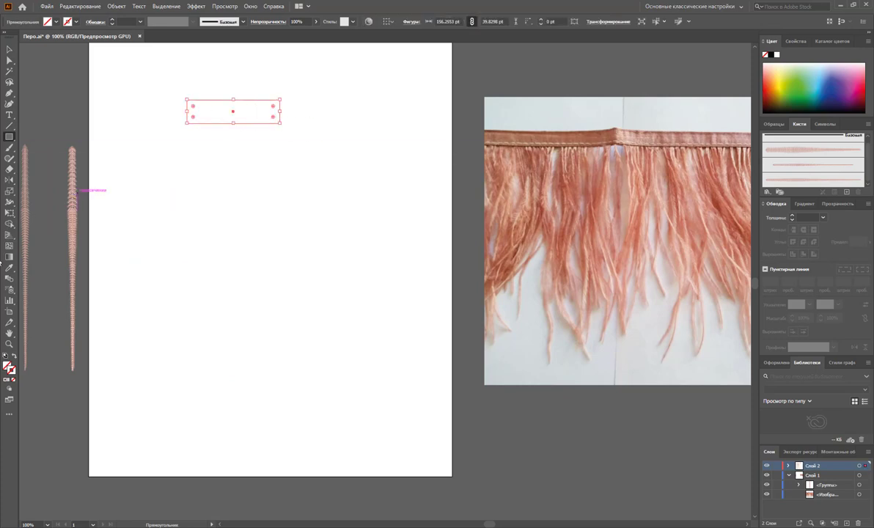
{"action": "left_click", "coordinate": [9, 268]}
{"action": "left_click", "coordinate": [659, 135]}
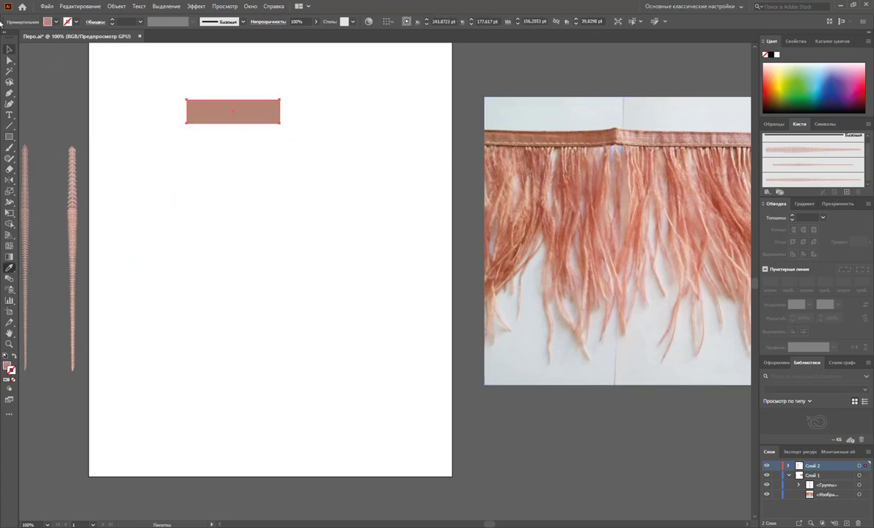
{"action": "left_click", "coordinate": [9, 49]}
- Draw a line across the band with a pink 1 pt stroke
{"action": "left_click", "coordinate": [178, 160]}
{"action": "left_click", "coordinate": [10, 126]}
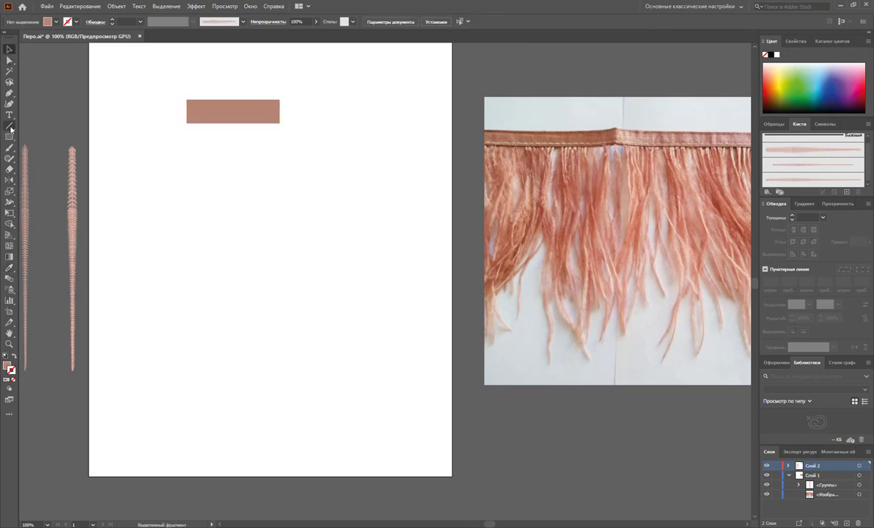
{"action": "left_click_drag", "start_coordinate": [185, 118], "coordinate": [194, 118]}
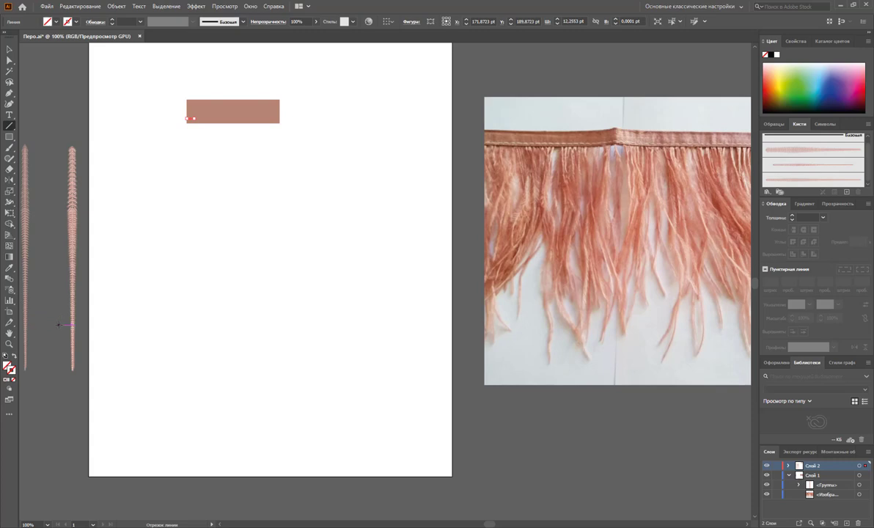
{"action": "left_click", "coordinate": [774, 124]}
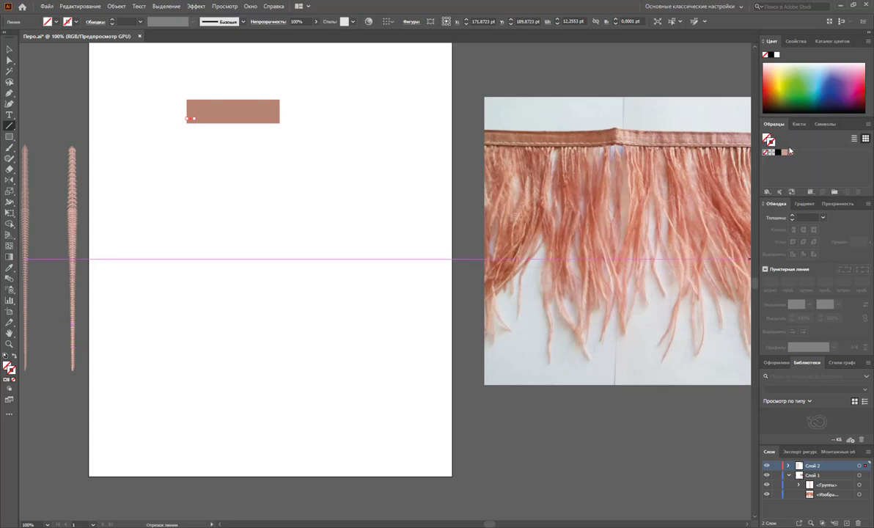
{"action": "left_click", "coordinate": [784, 152]}
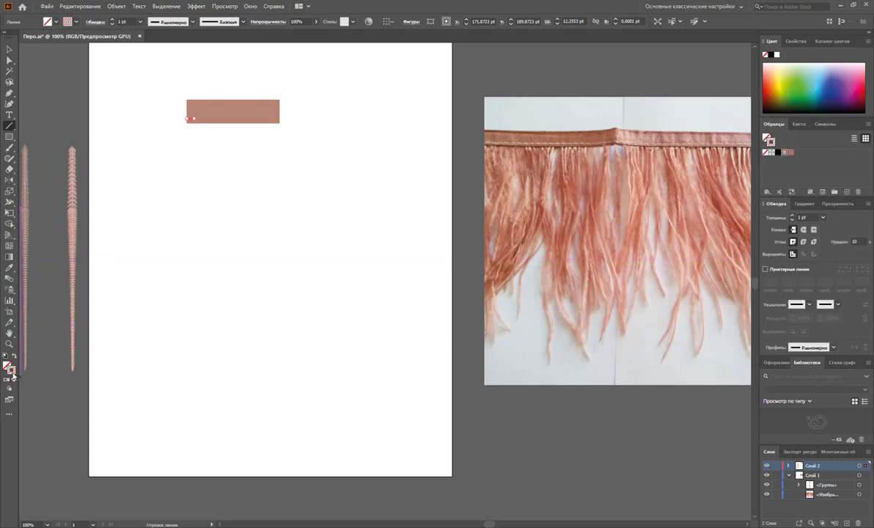
- Recolour the line's stroke to near-white FCFCFC and deselect it
{"action": "double_click", "coordinate": [12, 372]}
{"action": "left_click", "coordinate": [167, 209]}
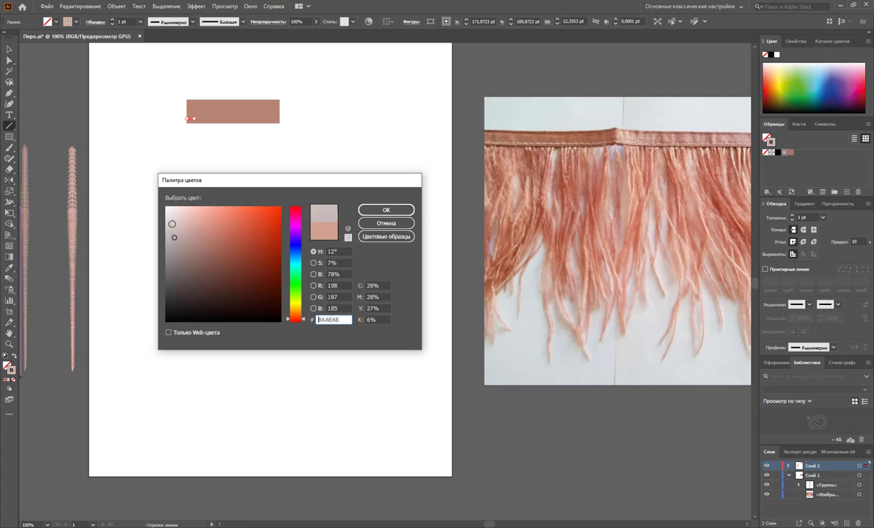
{"action": "left_click", "coordinate": [384, 210]}
{"action": "key", "text": "v"}
{"action": "left_click", "coordinate": [193, 130]}
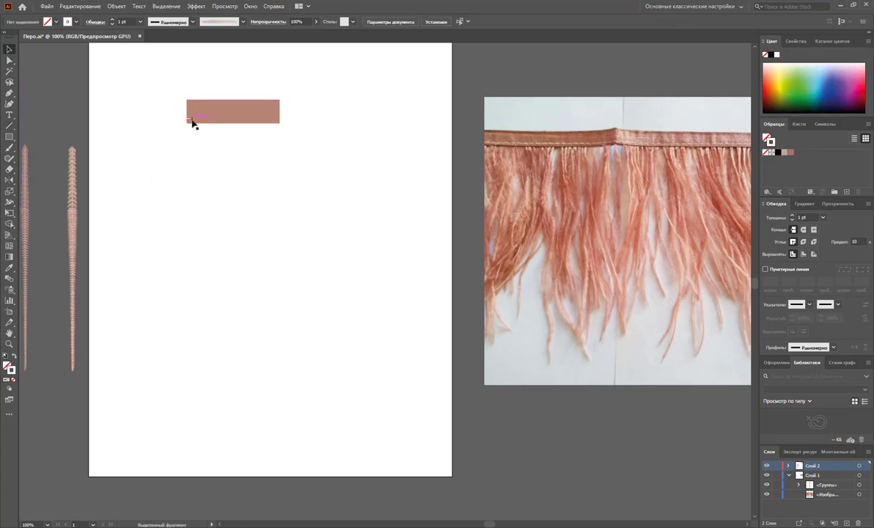
{"action": "left_click", "coordinate": [200, 119]}
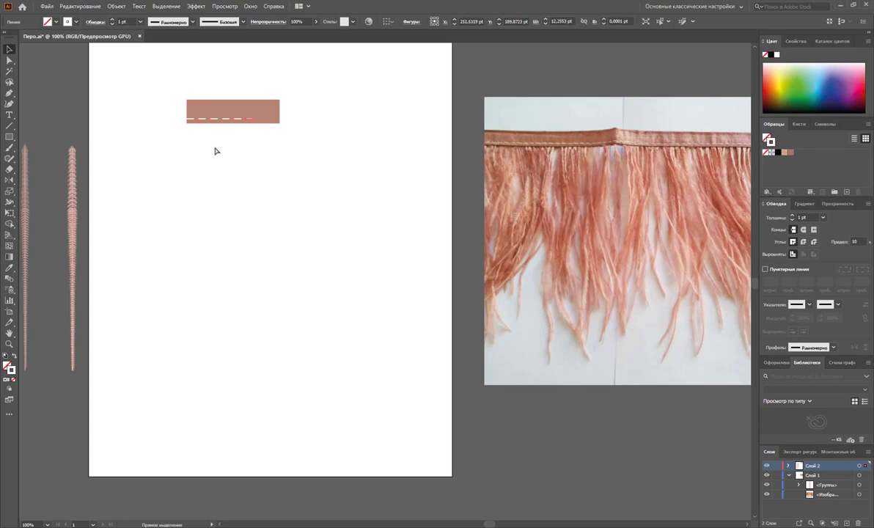
{"action": "left_click", "coordinate": [247, 183]}
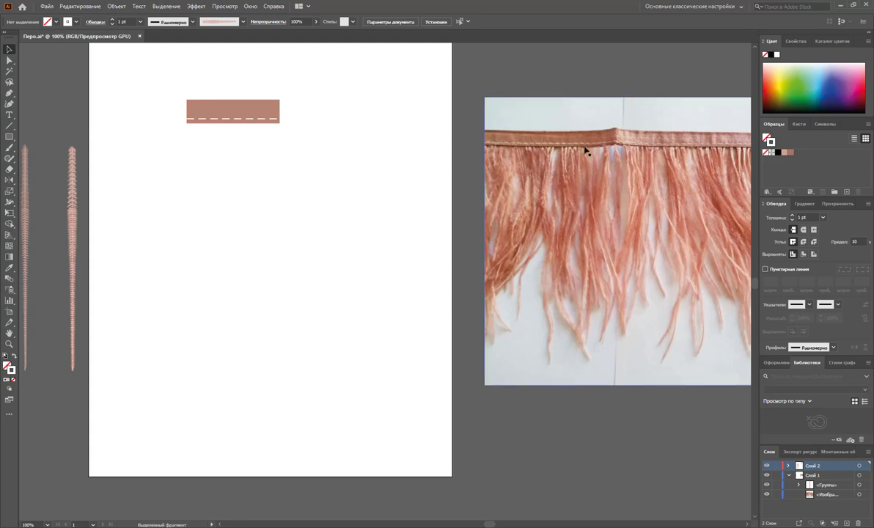
- Pick the feather pattern brush and draw a wavy Pen path hanging below the band
{"action": "left_click", "coordinate": [799, 124]}
{"action": "left_click", "coordinate": [799, 150]}
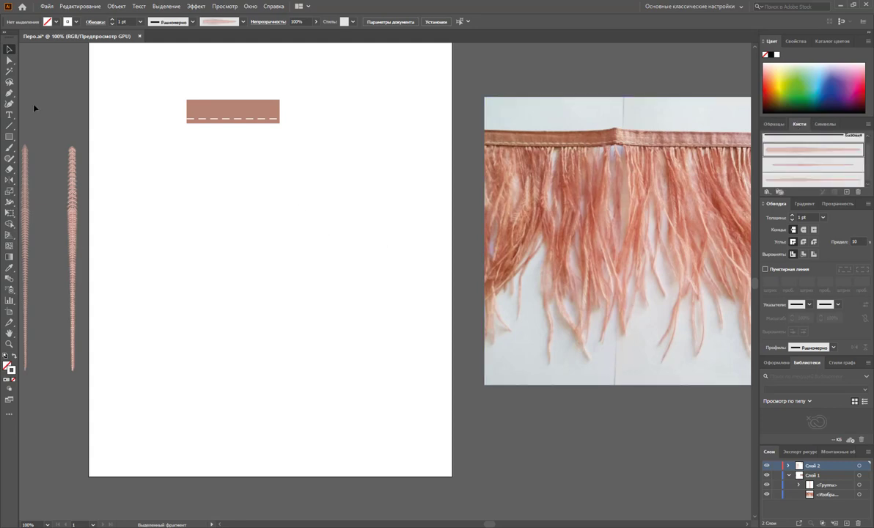
{"action": "left_click", "coordinate": [10, 93]}
{"action": "left_click", "coordinate": [204, 123]}
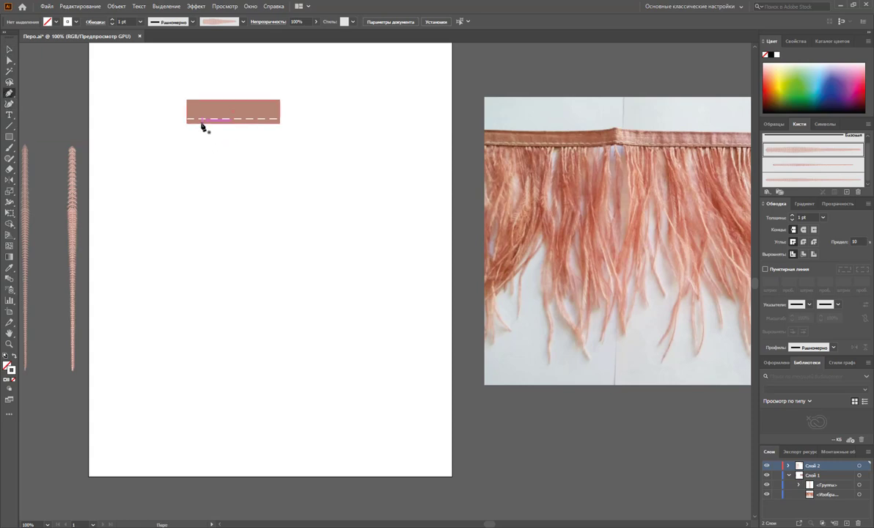
{"action": "left_click", "coordinate": [197, 197]}
{"action": "left_click", "coordinate": [198, 249]}
{"action": "left_click", "coordinate": [202, 278]}
{"action": "left_click", "coordinate": [198, 339]}
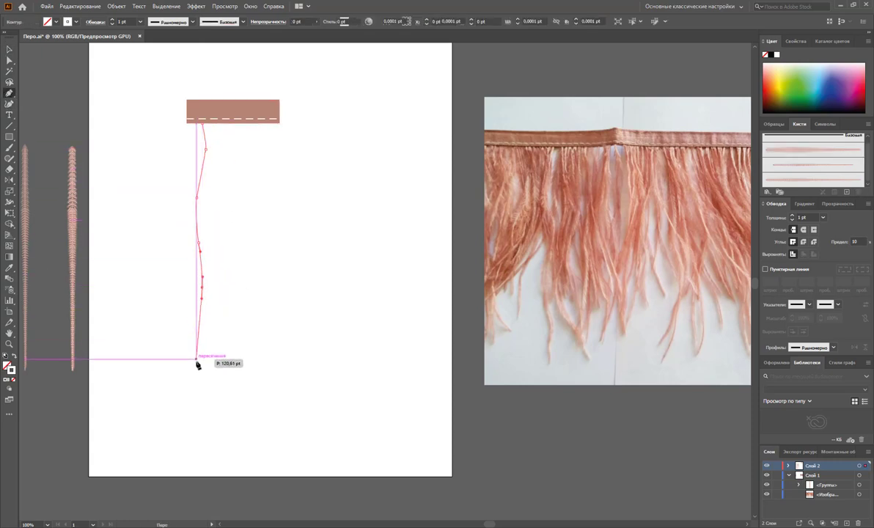
{"action": "key", "text": "ctrl+z"}
{"action": "key", "text": "ctrl+z"}
{"action": "key", "text": "ctrl+z"}
{"action": "key", "text": "ctrl+z"}
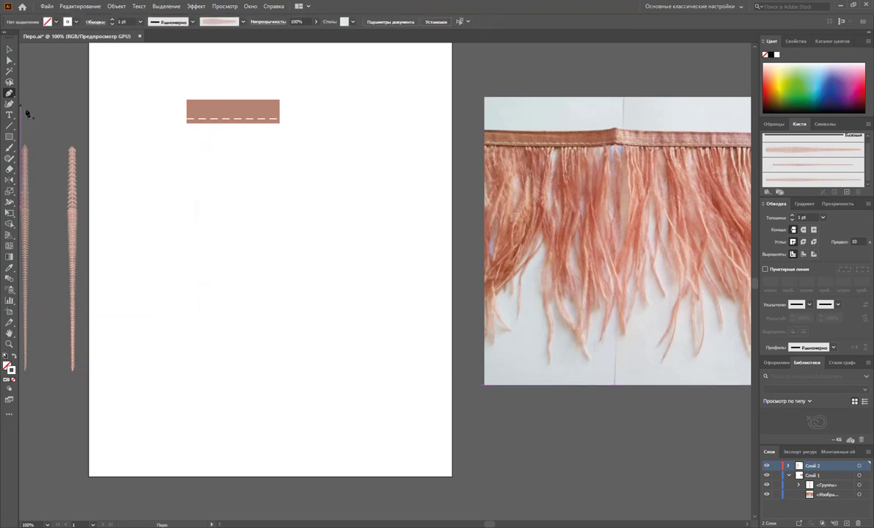
- Apply the feather brush to the new hanging path
{"action": "left_click", "coordinate": [9, 49]}
{"action": "left_click_drag", "start_coordinate": [282, 169], "coordinate": [153, 244]}
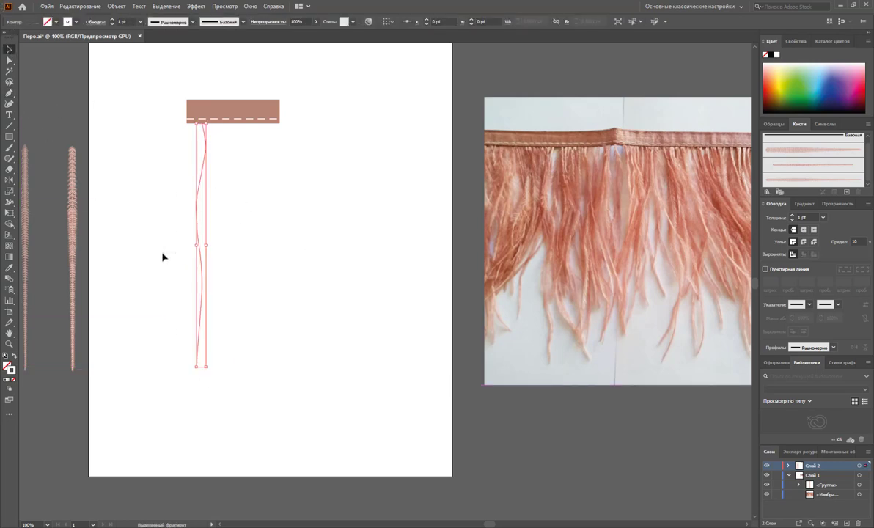
{"action": "left_click", "coordinate": [823, 153]}
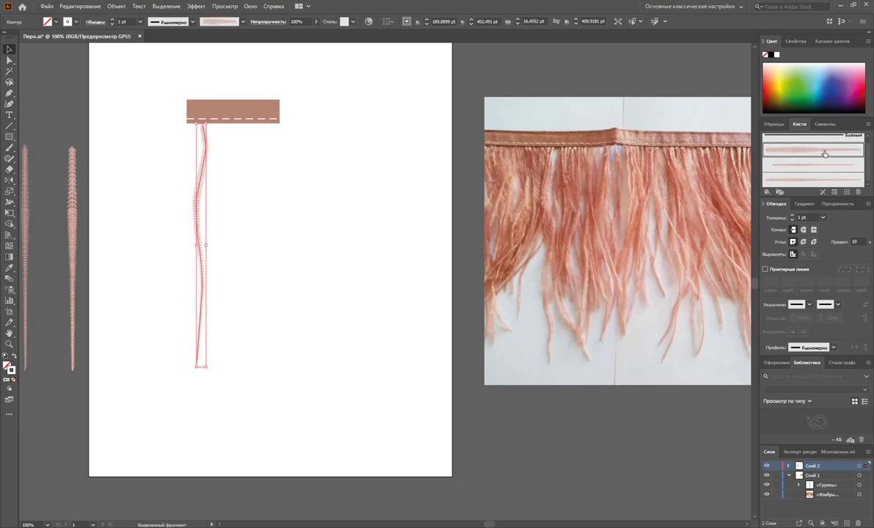
{"action": "left_click", "coordinate": [419, 281]}
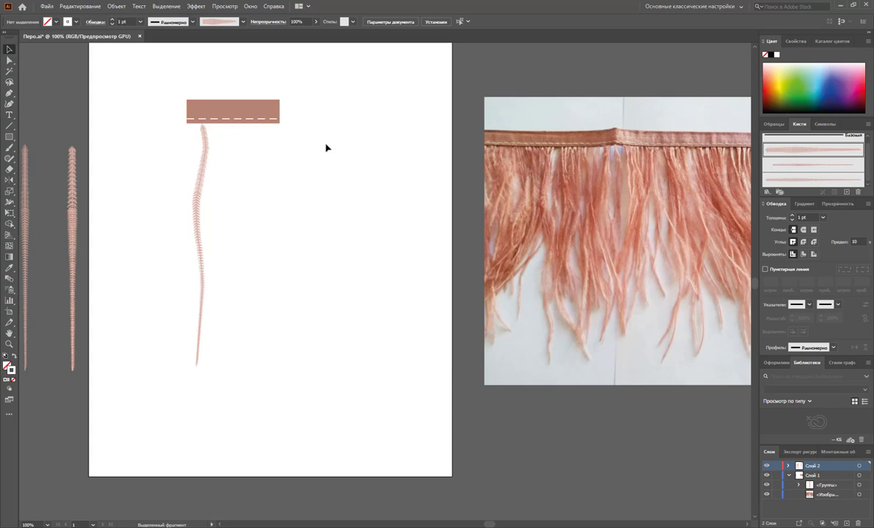
{"action": "left_click", "coordinate": [10, 138]}
- Draw a tall 156 × 599 pt rectangle framing the band and feather
{"action": "left_click_drag", "start_coordinate": [187, 60], "coordinate": [280, 414]}
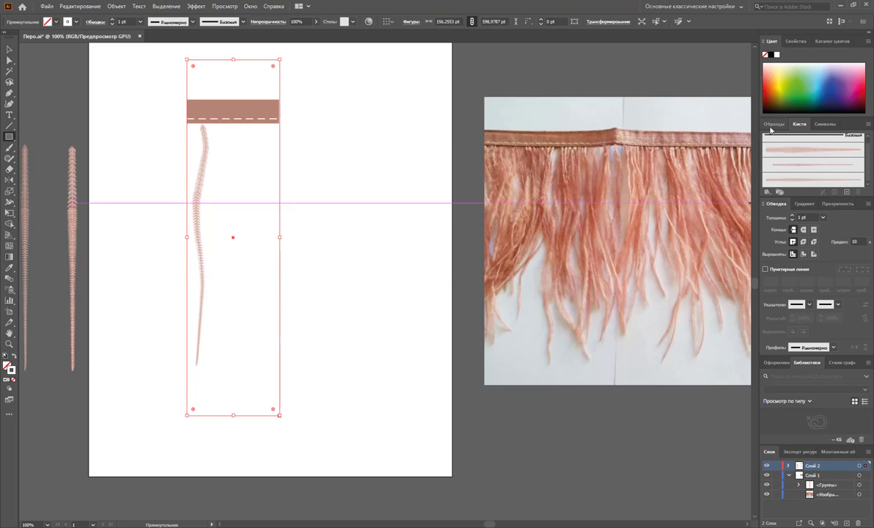
{"action": "left_click", "coordinate": [773, 125]}
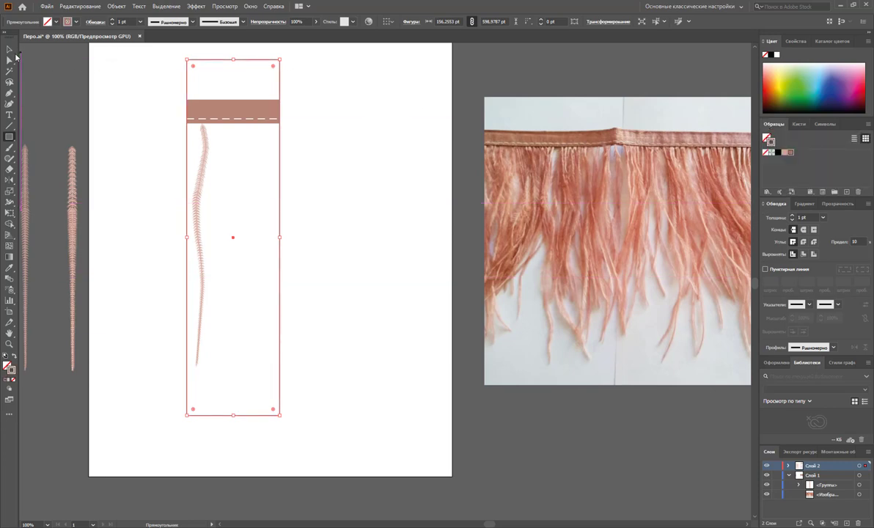
{"action": "left_click", "coordinate": [14, 52]}
{"action": "left_click", "coordinate": [328, 123]}
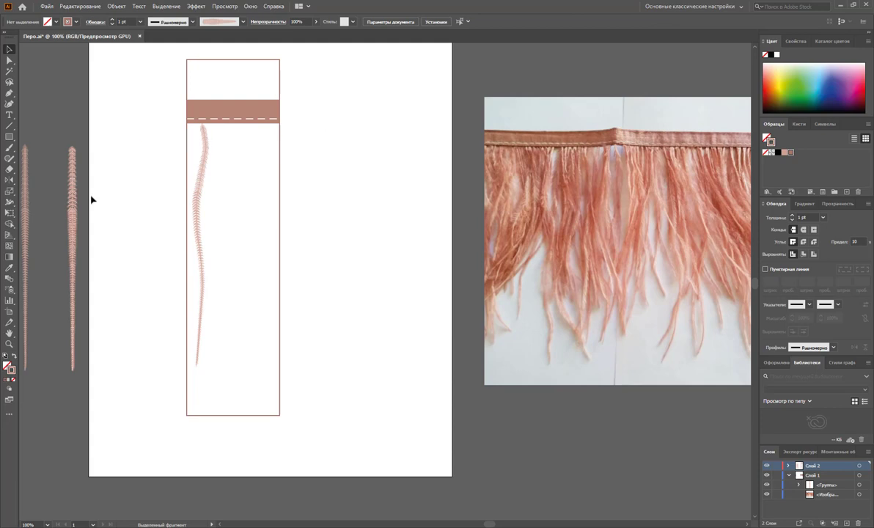
- Draw a wavy Pen strand down from the band's lower edge
{"action": "left_click", "coordinate": [9, 93]}
{"action": "left_click", "coordinate": [217, 126]}
{"action": "left_click", "coordinate": [222, 138]}
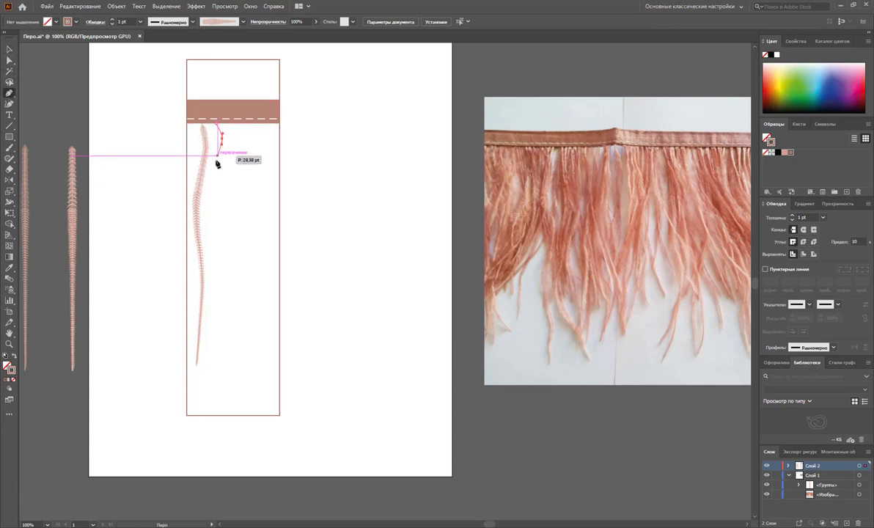
{"action": "left_click", "coordinate": [215, 174]}
{"action": "left_click", "coordinate": [218, 207]}
{"action": "left_click", "coordinate": [217, 260]}
{"action": "left_click", "coordinate": [214, 297]}
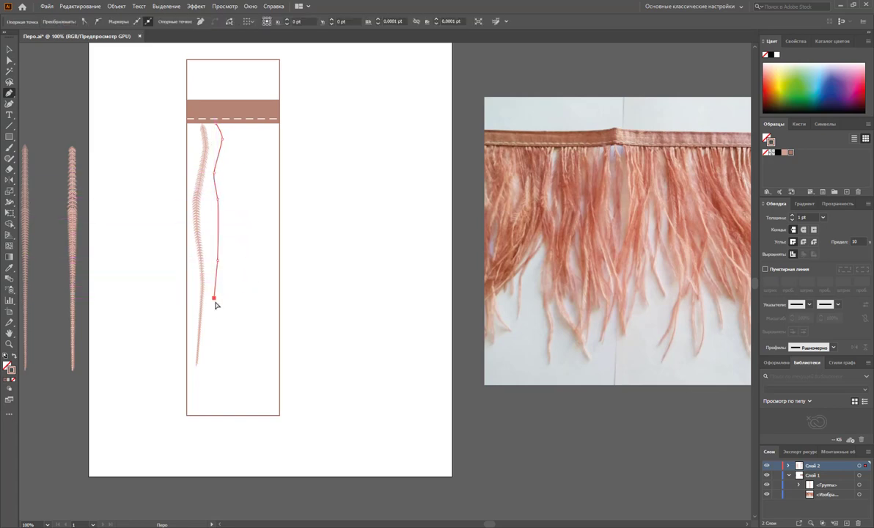
{"action": "left_click", "coordinate": [234, 316], "text": "ctrl"}
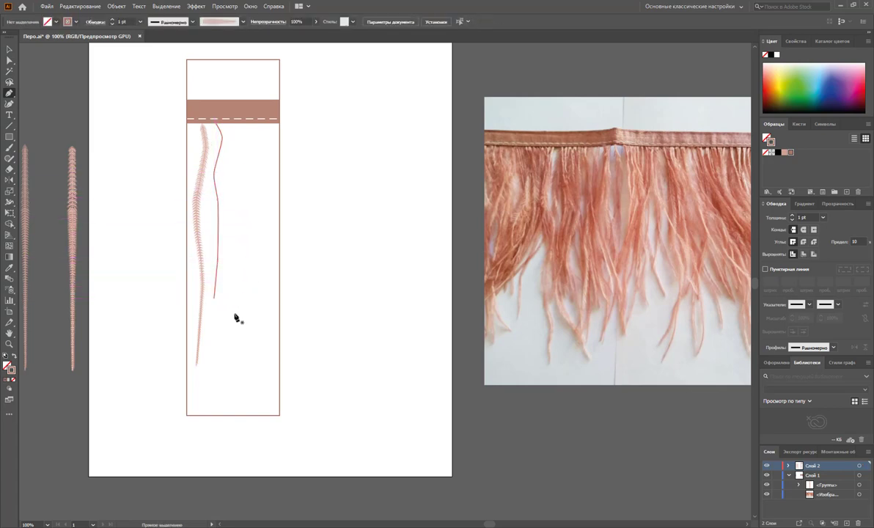
- Add a zigzag strand further right, reaching near the strip bottom
{"action": "left_click", "coordinate": [238, 124]}
{"action": "left_click", "coordinate": [247, 147]}
{"action": "left_click", "coordinate": [241, 185]}
{"action": "left_click", "coordinate": [255, 232]}
{"action": "left_click", "coordinate": [246, 277]}
{"action": "left_click", "coordinate": [249, 354]}
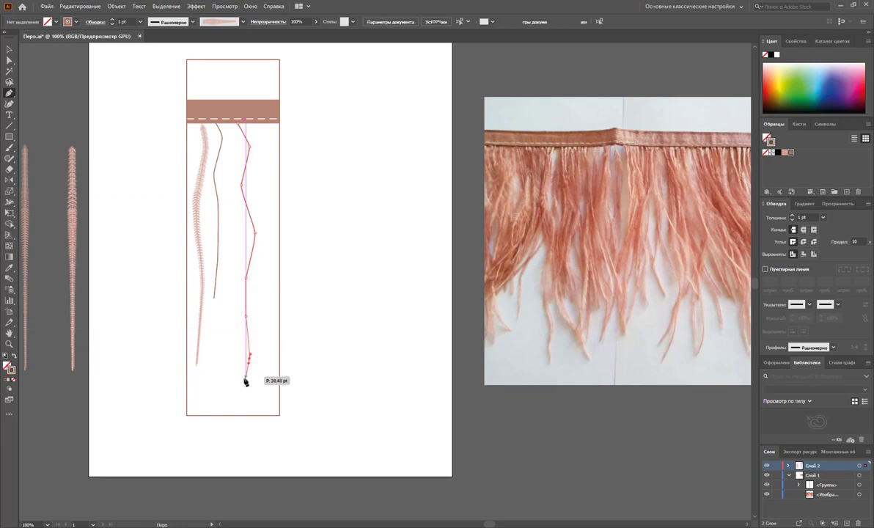
{"action": "left_click", "coordinate": [242, 402]}
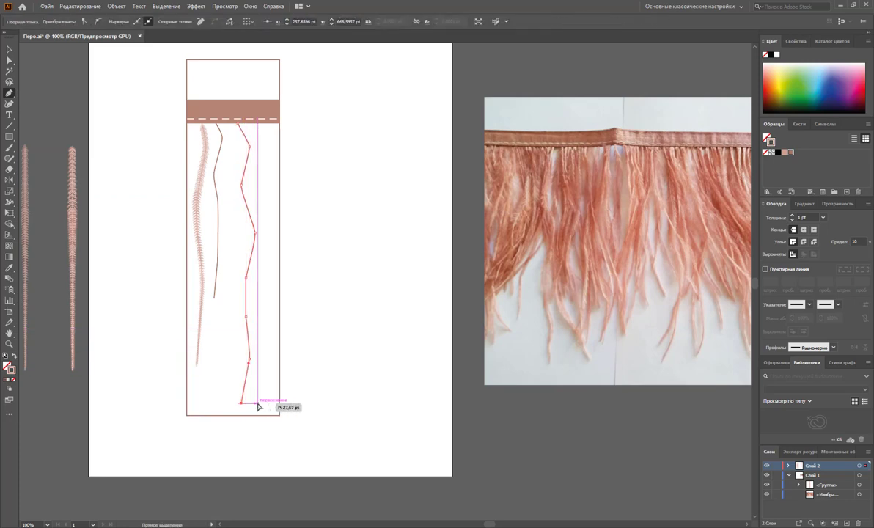
- Add a strand from the band's right side down to the strip bottom
{"action": "left_click", "coordinate": [265, 126]}
{"action": "left_click", "coordinate": [266, 146]}
{"action": "left_click", "coordinate": [254, 240]}
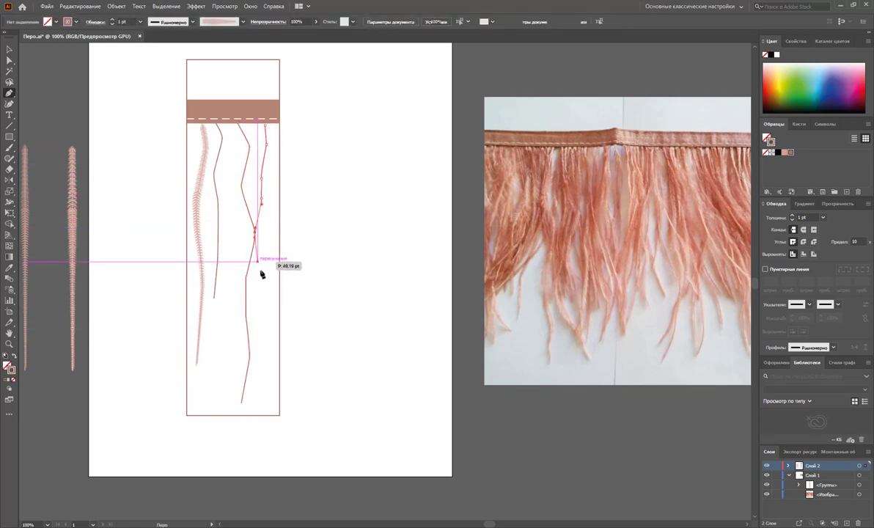
{"action": "left_click", "coordinate": [263, 305]}
{"action": "left_click", "coordinate": [260, 364]}
{"action": "left_click", "coordinate": [258, 380], "text": "ctrl"}
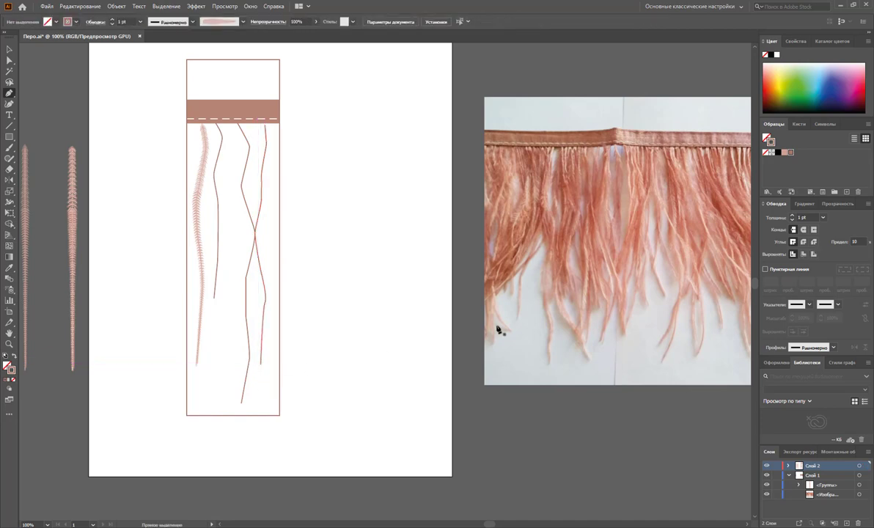
- Add a middle strand running from the band to the strip bottom
{"action": "left_click", "coordinate": [228, 126]}
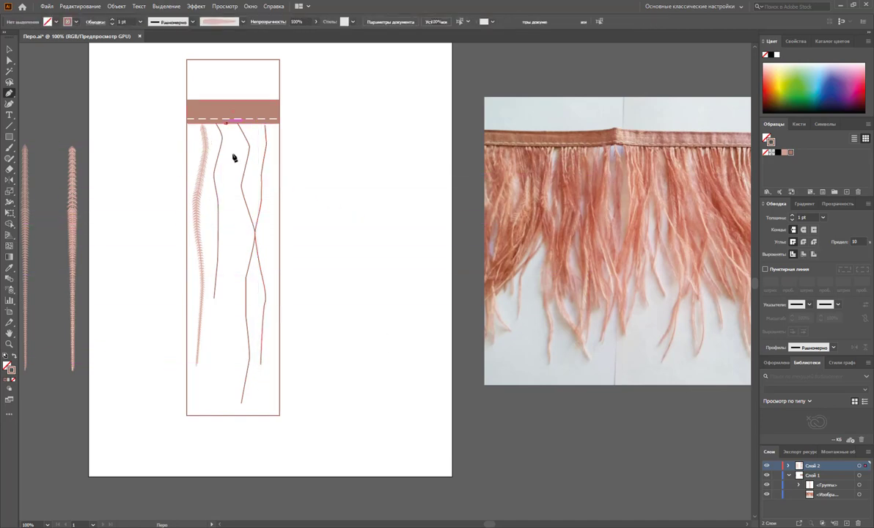
{"action": "left_click", "coordinate": [233, 156]}
{"action": "left_click", "coordinate": [229, 181]}
{"action": "left_click", "coordinate": [234, 220]}
{"action": "left_click", "coordinate": [229, 297]}
{"action": "left_click", "coordinate": [223, 340]}
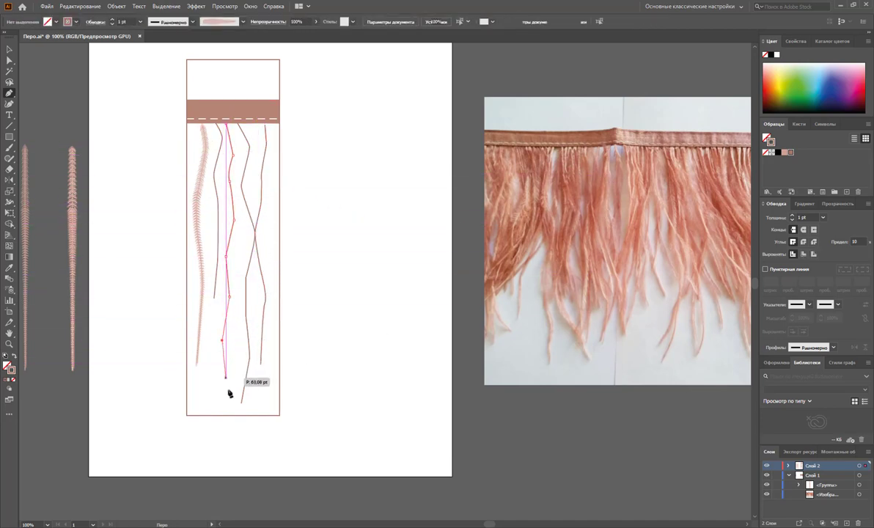
{"action": "left_click", "coordinate": [229, 401]}
{"action": "left_click", "coordinate": [248, 370], "text": "ctrl"}
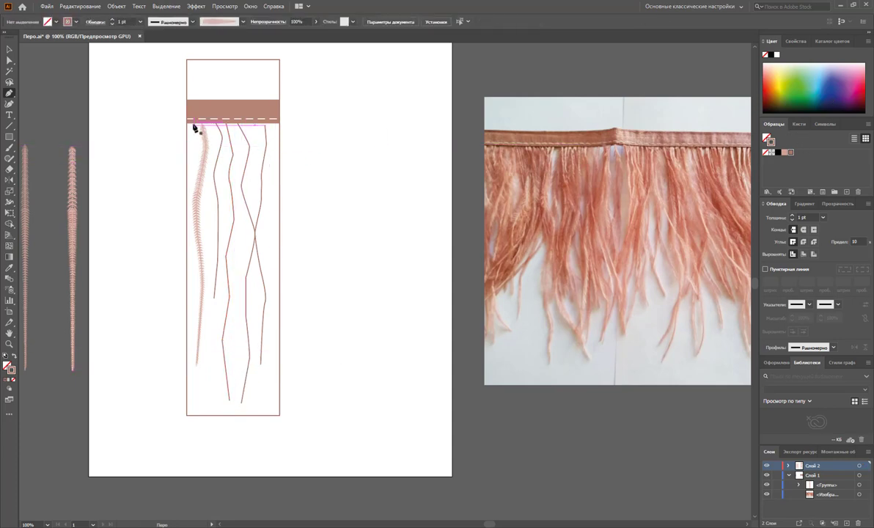
- Draw a curved strand down the feather's left side to the bottom-left
{"action": "left_click_drag", "start_coordinate": [195, 128], "coordinate": [192, 164]}
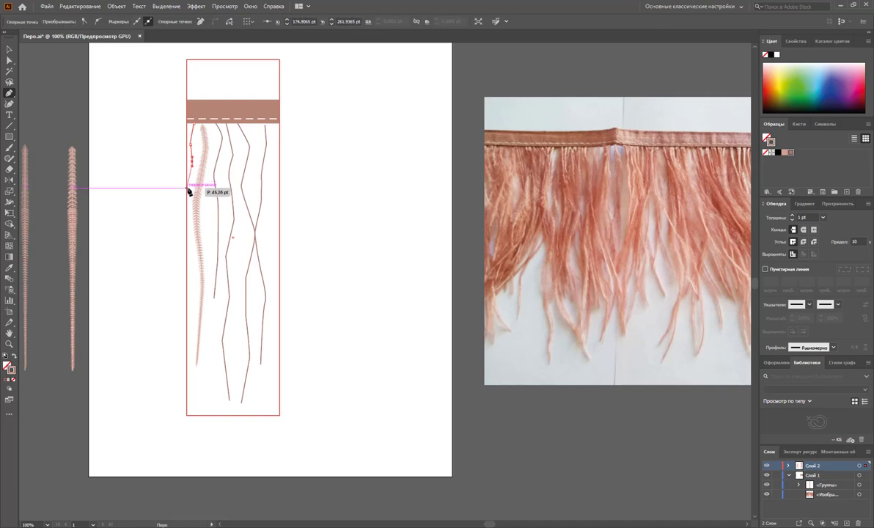
{"action": "left_click", "coordinate": [188, 192]}
{"action": "left_click", "coordinate": [191, 287]}
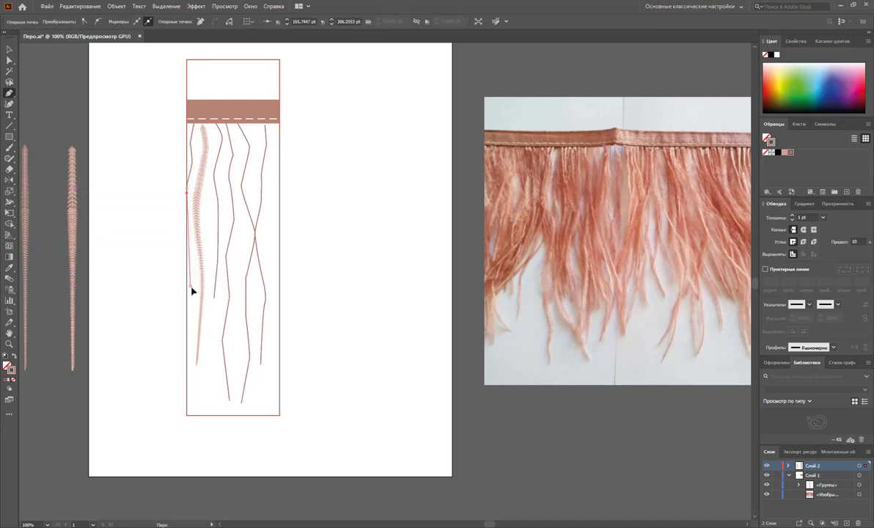
{"action": "left_click", "coordinate": [191, 410]}
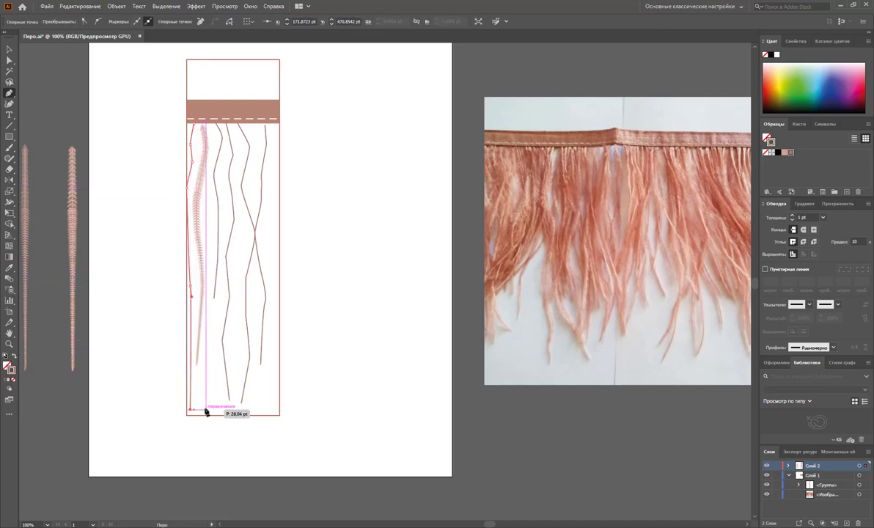
{"action": "key", "text": "Escape"}
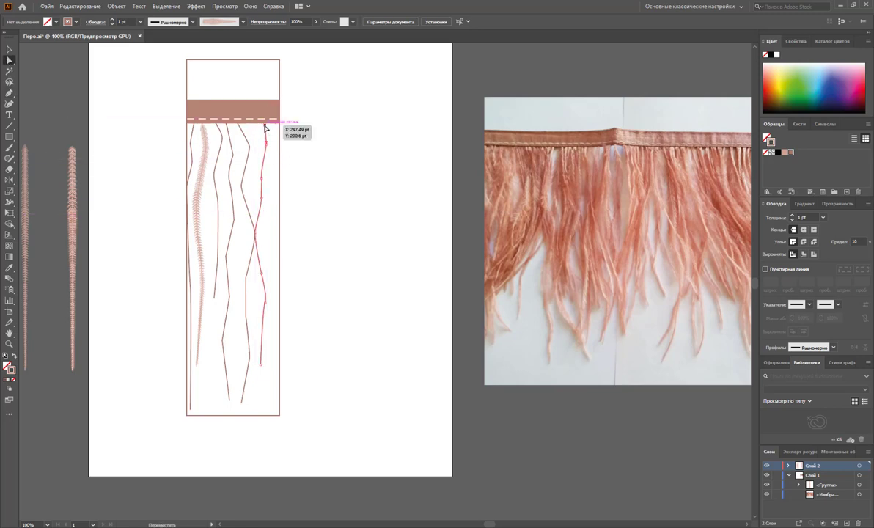
- Draw a straight vertical strand from the band's edge to near the bottom
{"action": "left_click", "coordinate": [272, 128]}
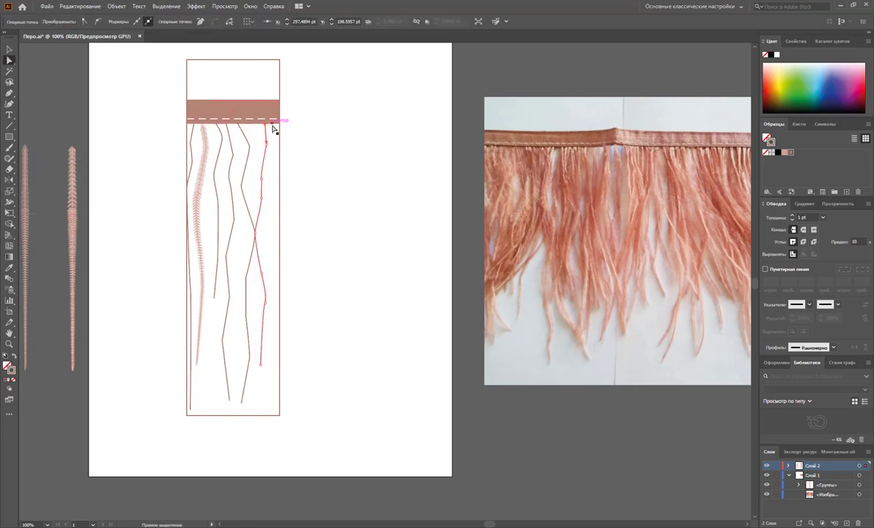
{"action": "left_click", "coordinate": [9, 93]}
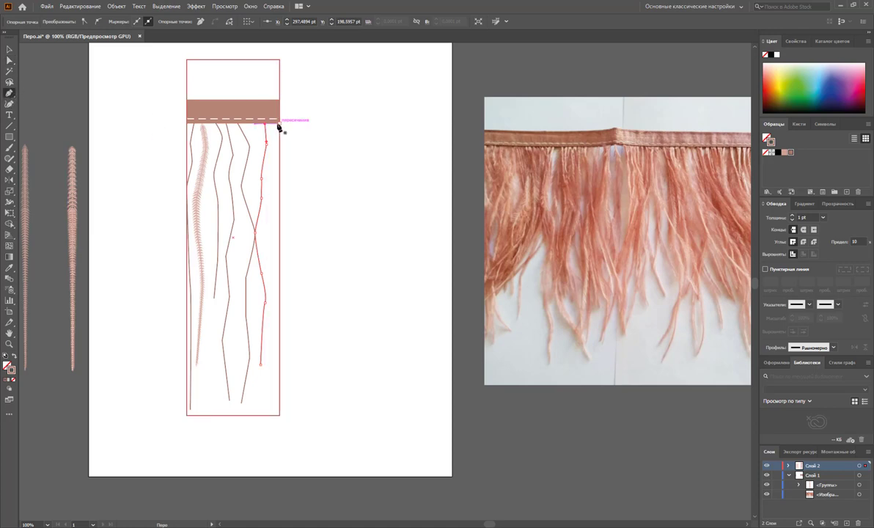
{"action": "left_click", "coordinate": [276, 122]}
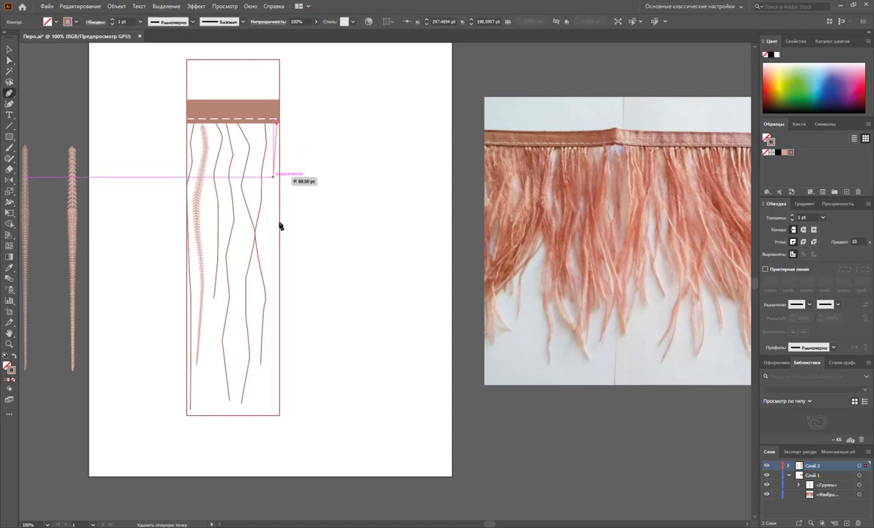
{"action": "left_click", "coordinate": [275, 396]}
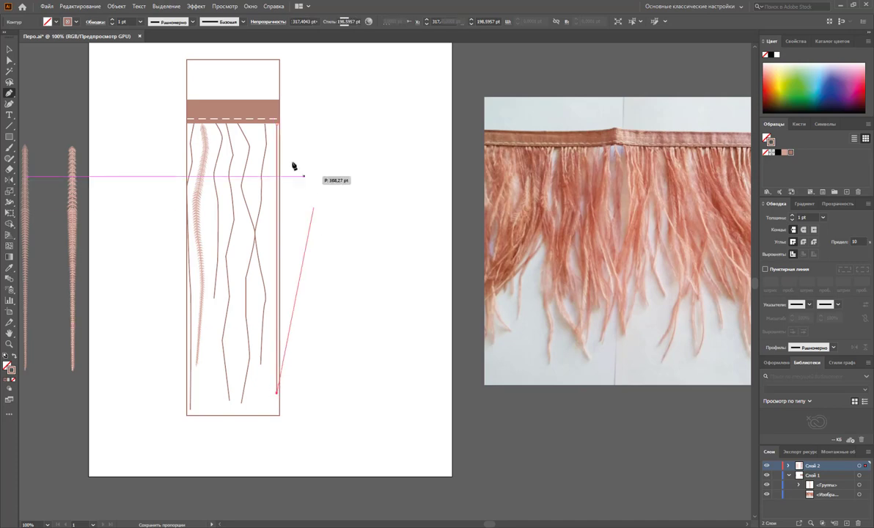
{"action": "left_click", "coordinate": [321, 307], "text": "ctrl"}
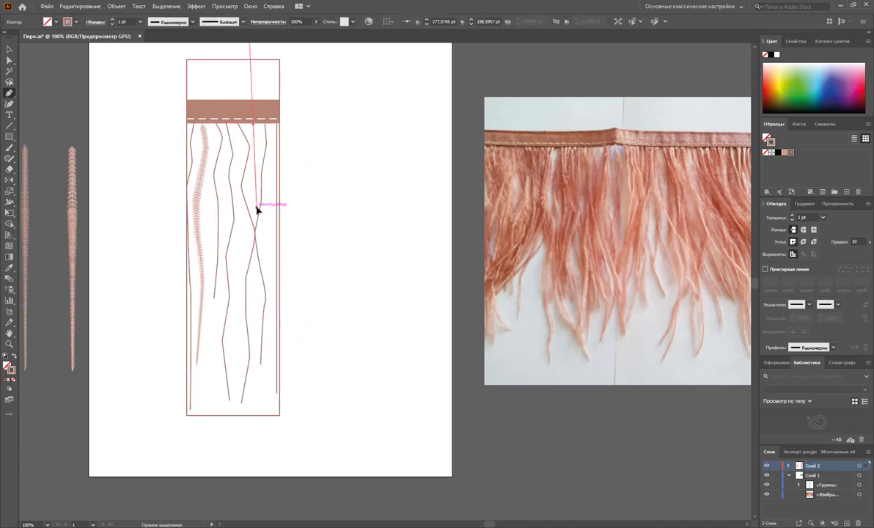
- Draw several straight strands from the band edge down toward the rectangle's bottom
{"action": "left_click", "coordinate": [255, 319]}
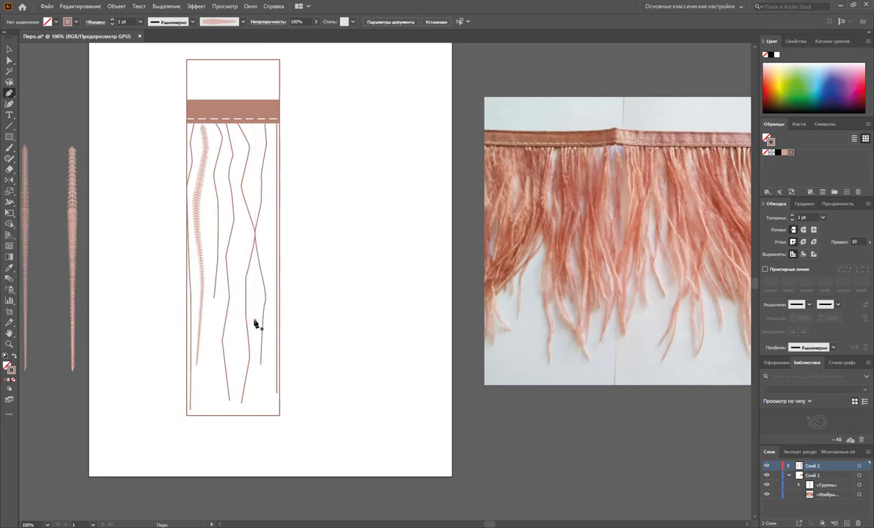
{"action": "left_click", "coordinate": [255, 123]}
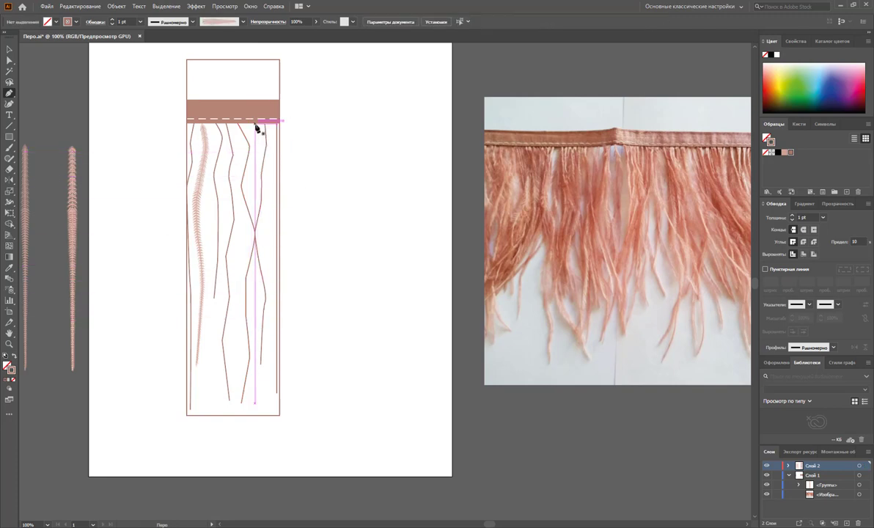
{"action": "left_click", "coordinate": [256, 123]}
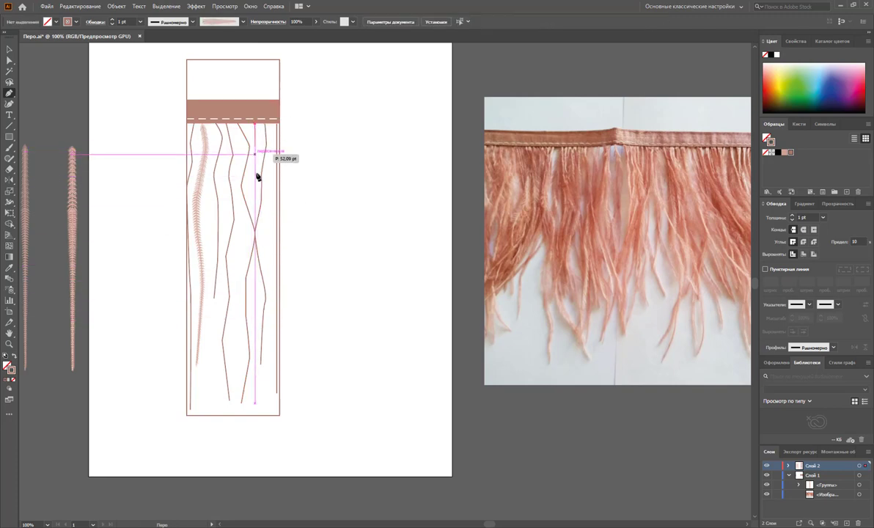
{"action": "left_click", "coordinate": [255, 328]}
{"action": "key", "text": "Return"}
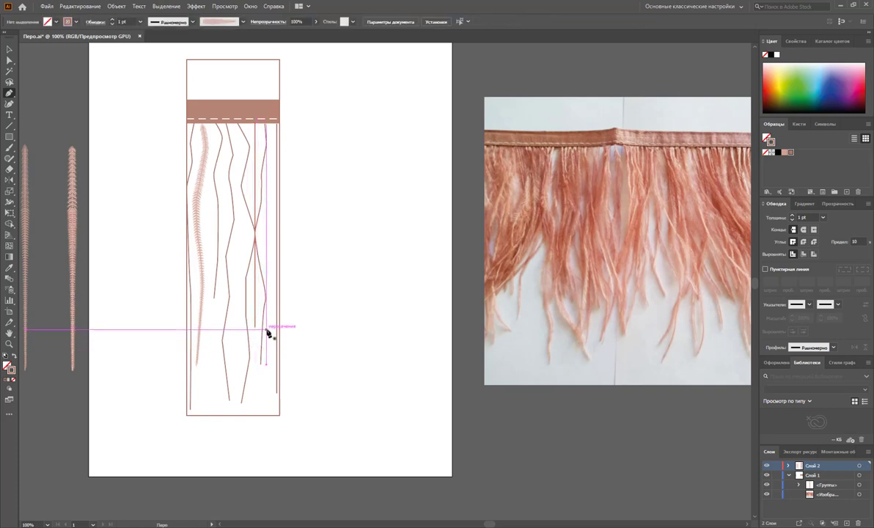
{"action": "left_click", "coordinate": [231, 122]}
{"action": "left_click", "coordinate": [233, 409]}
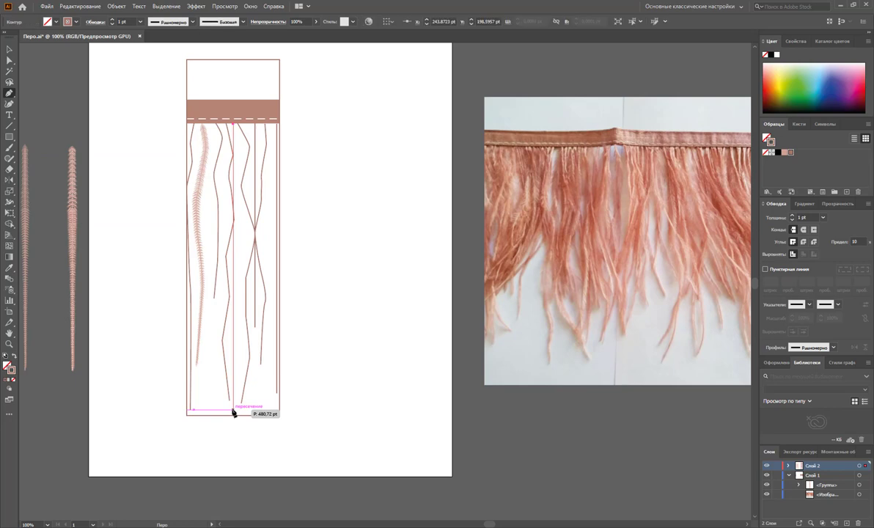
{"action": "left_click", "coordinate": [244, 396], "text": "ctrl"}
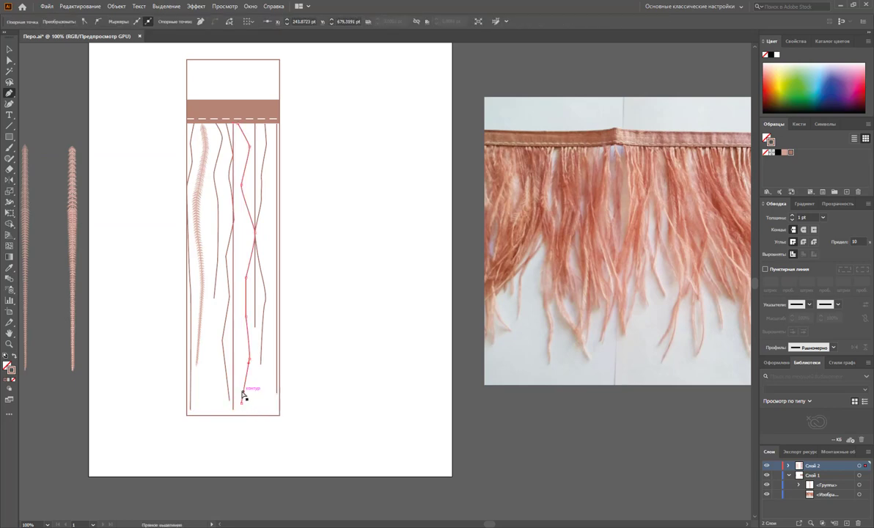
- Draw a zigzag strand beside the left feather, bending down toward the bottom
{"action": "left_click", "coordinate": [208, 123]}
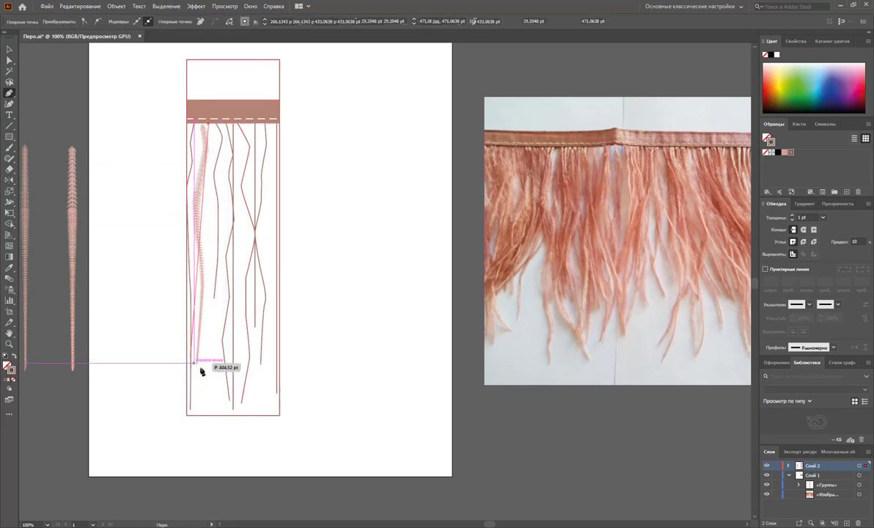
{"action": "left_click", "coordinate": [209, 386]}
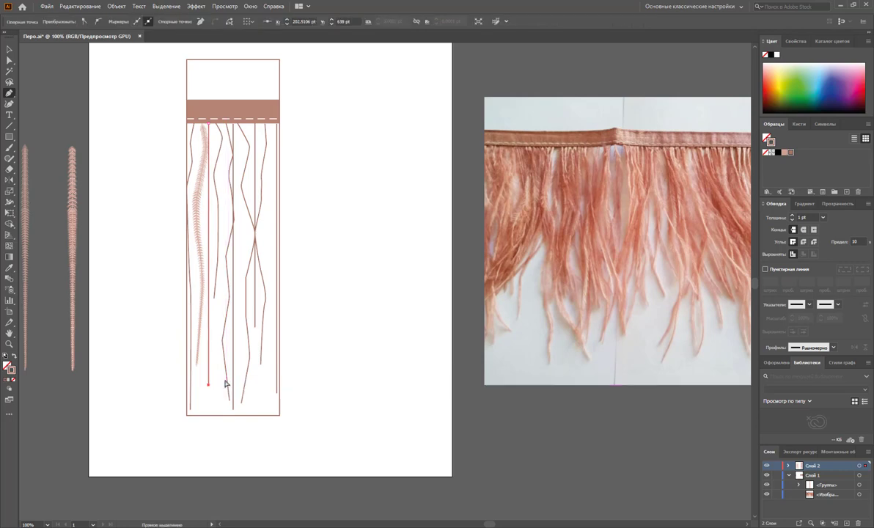
{"action": "left_click", "coordinate": [209, 124]}
{"action": "left_click", "coordinate": [211, 155]}
{"action": "left_click", "coordinate": [220, 201]}
{"action": "left_click", "coordinate": [225, 231]}
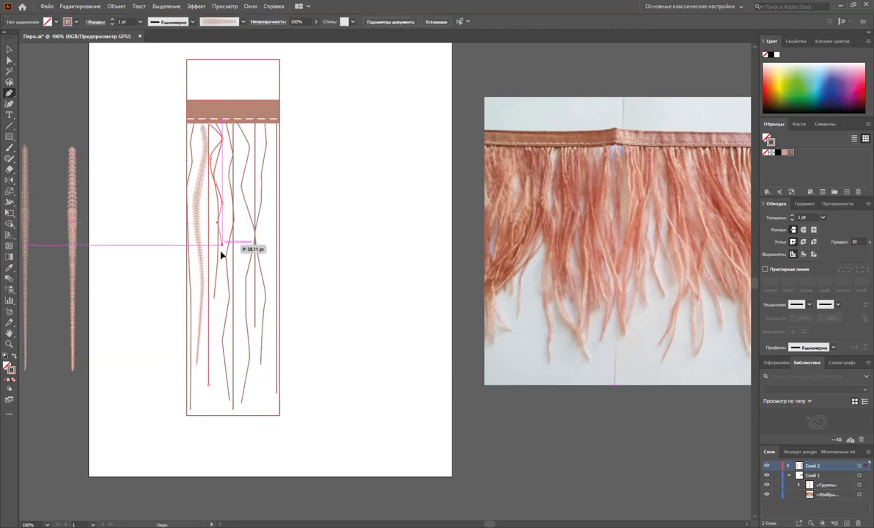
{"action": "left_click", "coordinate": [218, 256]}
{"action": "left_click", "coordinate": [218, 297]}
{"action": "left_click", "coordinate": [211, 328], "text": "ctrl"}
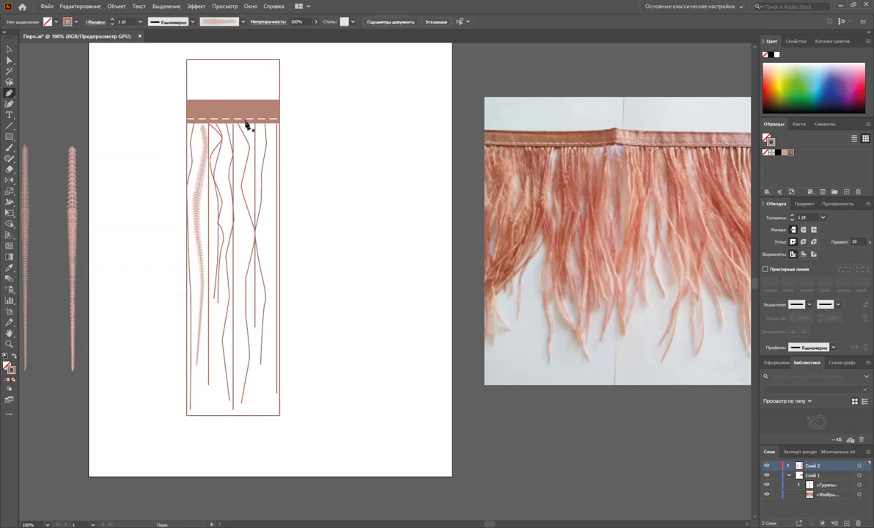
- Draw another many-bend zigzag strand from the band edge to near the bottom
{"action": "left_click", "coordinate": [248, 125]}
{"action": "left_click", "coordinate": [253, 143]}
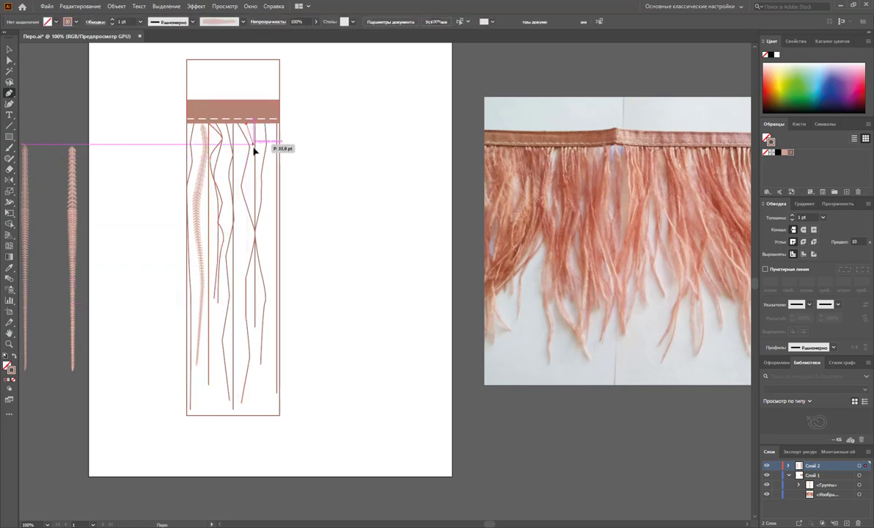
{"action": "left_click", "coordinate": [250, 196]}
{"action": "left_click", "coordinate": [236, 229]}
{"action": "left_click", "coordinate": [237, 260]}
{"action": "left_click", "coordinate": [245, 287]}
{"action": "left_click", "coordinate": [246, 310]}
{"action": "left_click", "coordinate": [243, 349]}
{"action": "left_click", "coordinate": [244, 376], "text": "ctrl"}
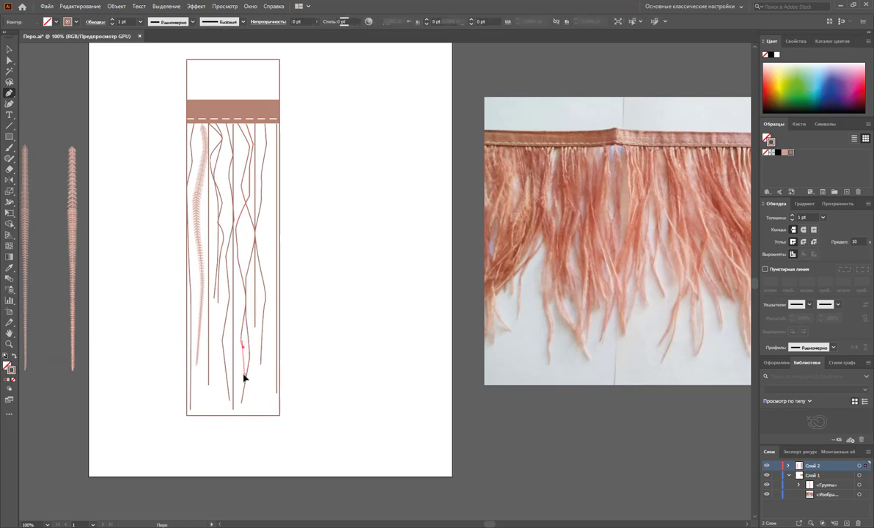
- Draw a wavy strand near the right side ending near the rectangle's bottom
{"action": "left_click", "coordinate": [270, 124]}
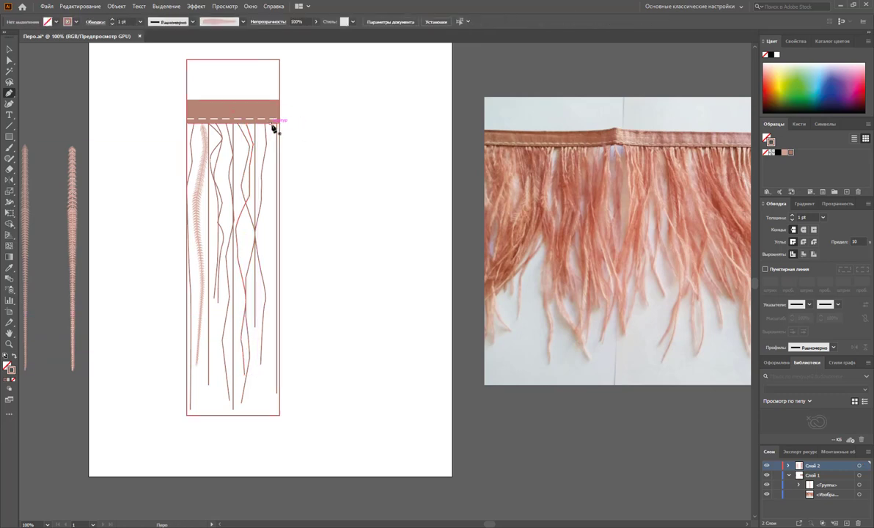
{"action": "left_click", "coordinate": [274, 168]}
{"action": "left_click", "coordinate": [264, 219]}
{"action": "left_click", "coordinate": [269, 293]}
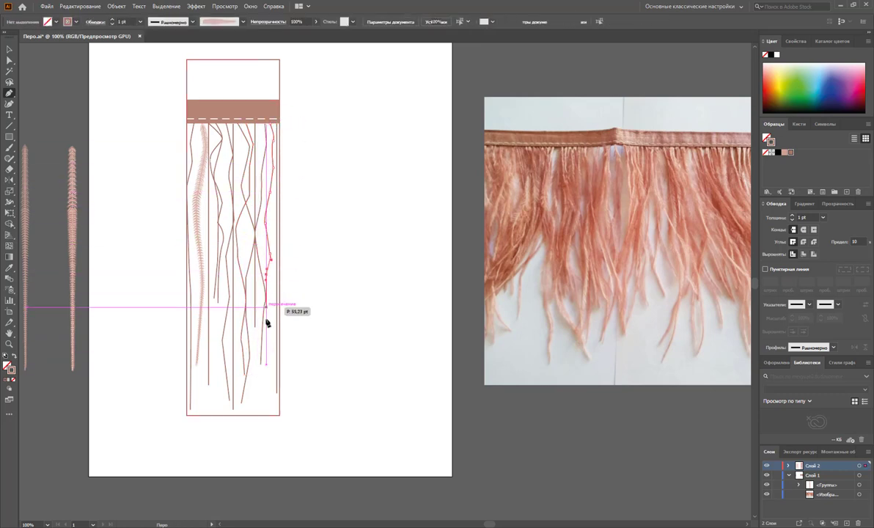
{"action": "left_click", "coordinate": [271, 343]}
{"action": "left_click", "coordinate": [270, 385]}
{"action": "left_click", "coordinate": [269, 390], "text": "ctrl"}
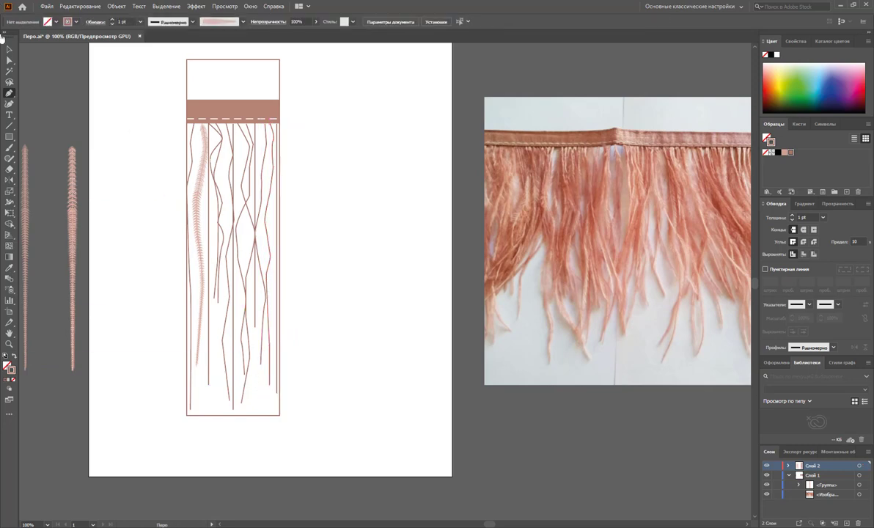
- Apply the feather art brush to all new strands, excluding the existing feather and rectangle
{"action": "left_click", "coordinate": [10, 49]}
{"action": "left_click_drag", "start_coordinate": [313, 192], "coordinate": [160, 166]}
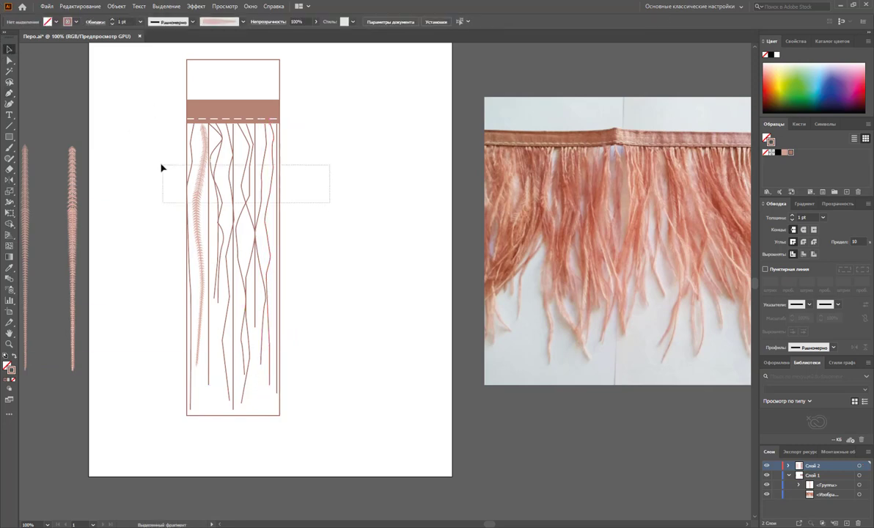
{"action": "left_click", "coordinate": [201, 183], "text": "shift"}
{"action": "left_click", "coordinate": [269, 415], "text": "shift"}
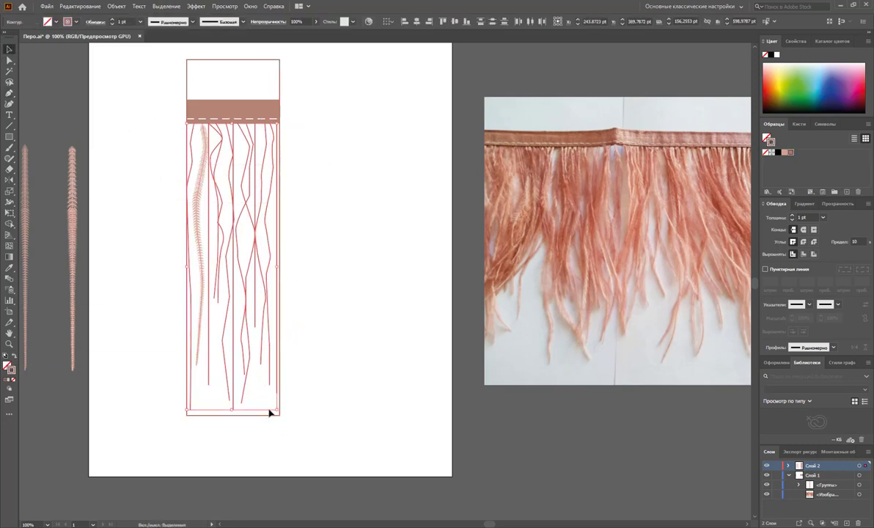
{"action": "left_click", "coordinate": [799, 123]}
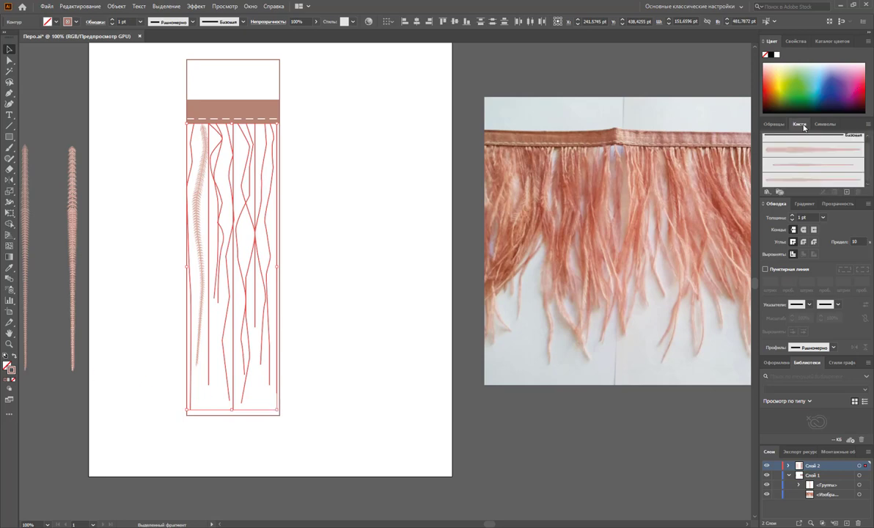
{"action": "scroll", "coordinate": [833, 165], "scroll_direction": "down", "scroll_amount": 1}
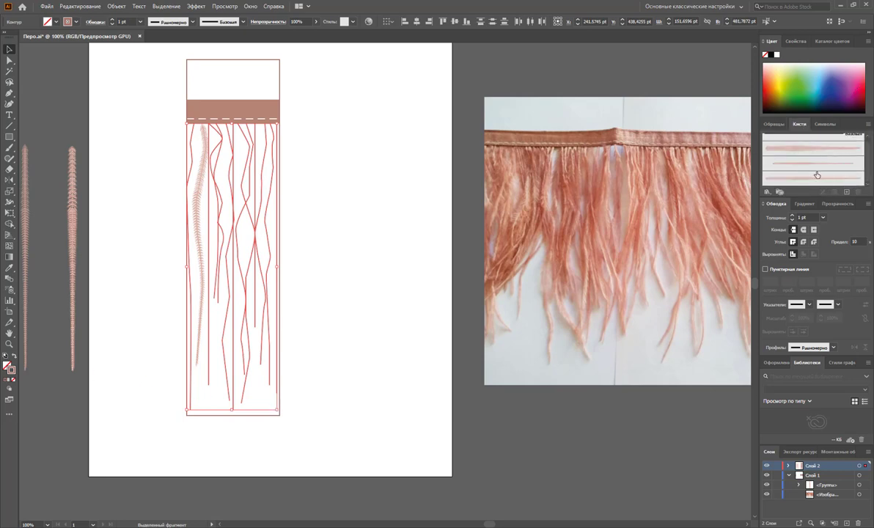
{"action": "left_click", "coordinate": [809, 150]}
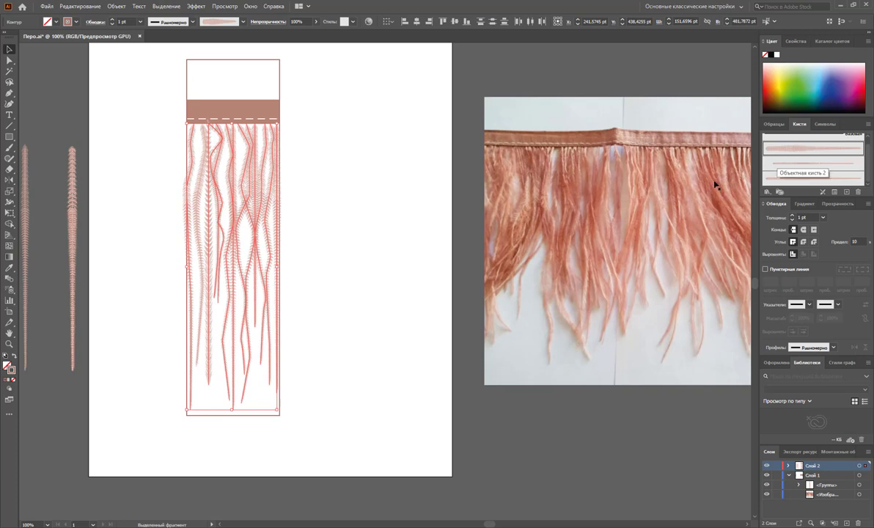
{"action": "left_click", "coordinate": [368, 225]}
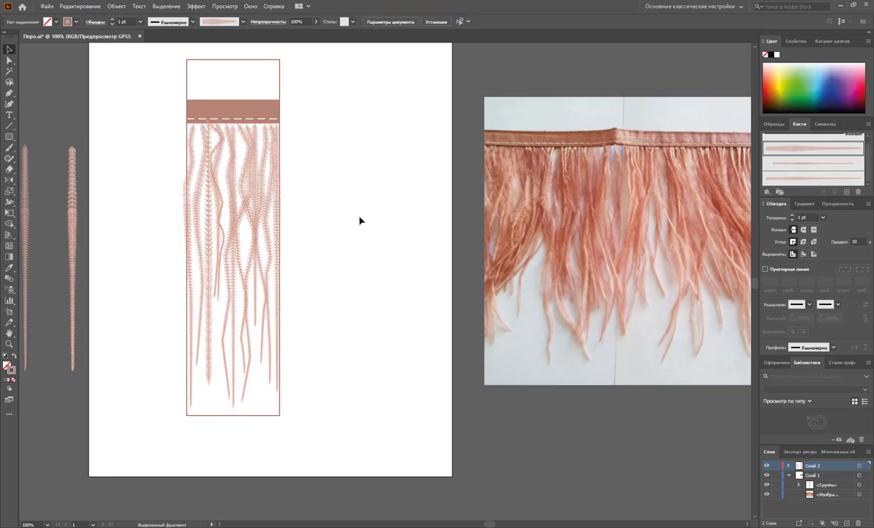
- Delete the stray feather strand and nudge the leftmost feather slightly right
{"action": "left_click_drag", "start_coordinate": [210, 325], "coordinate": [378, 315]}
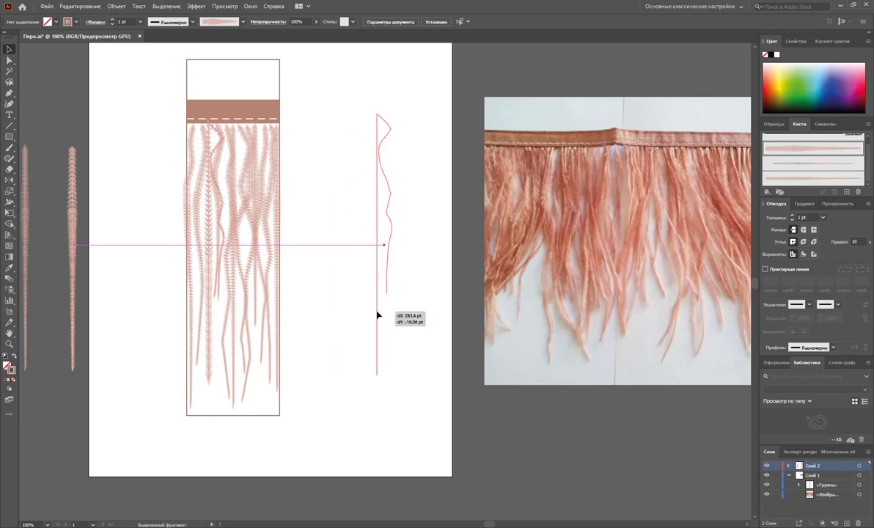
{"action": "left_click", "coordinate": [421, 321]}
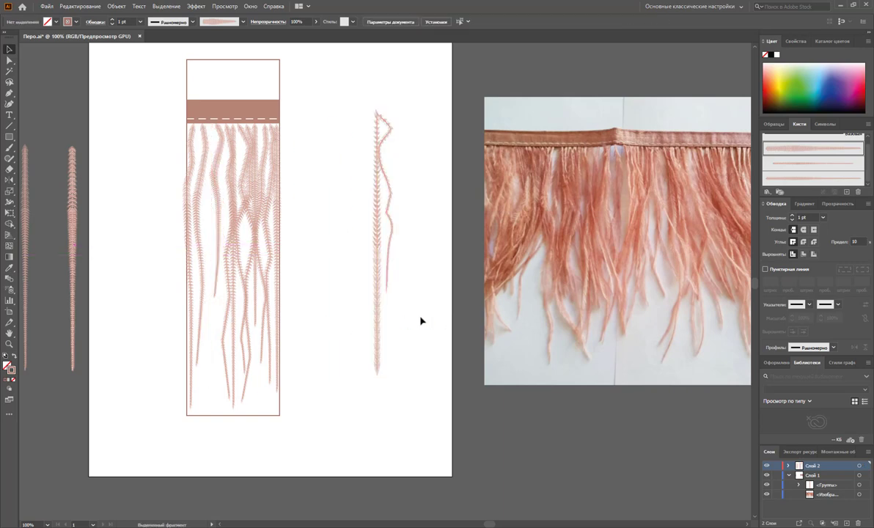
{"action": "left_click_drag", "start_coordinate": [421, 321], "coordinate": [349, 230]}
{"action": "key", "text": "Delete"}
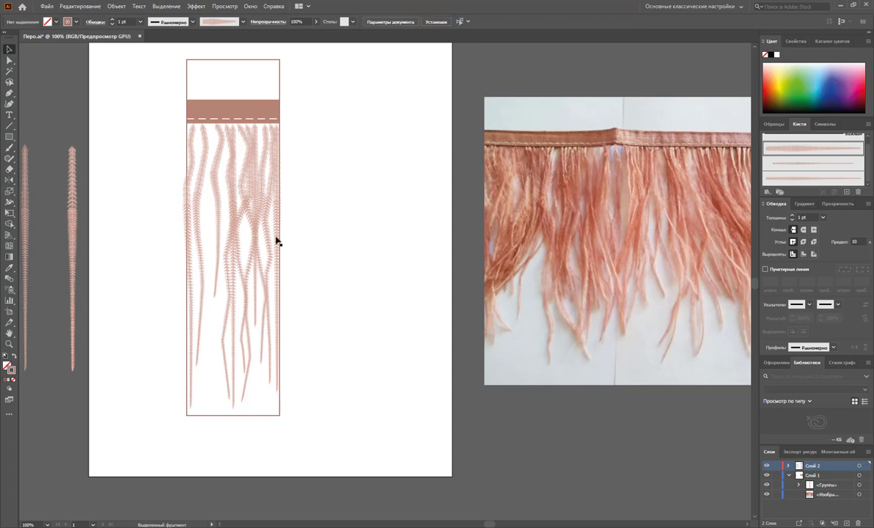
{"action": "left_click", "coordinate": [191, 265]}
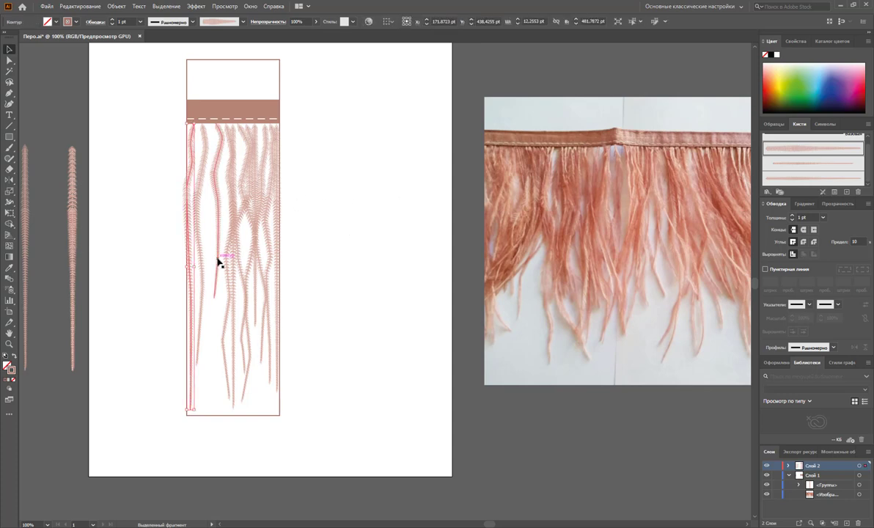
{"action": "key", "text": "Right"}
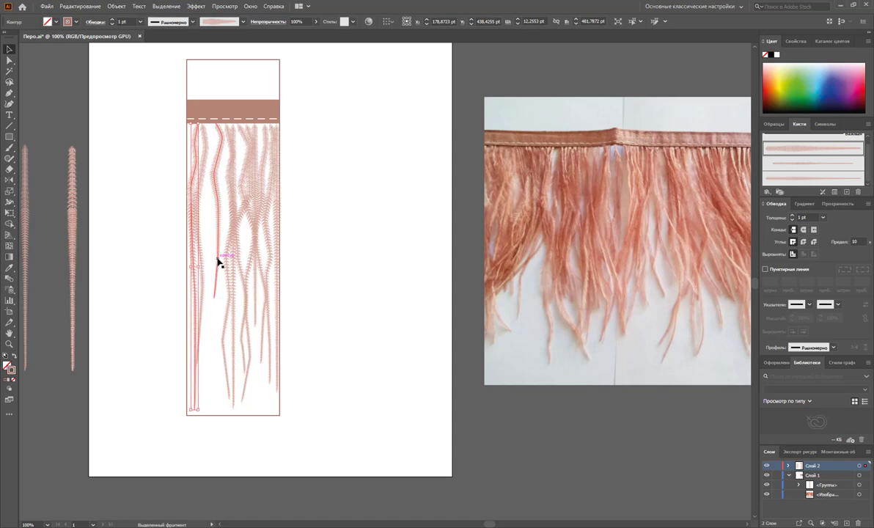
{"action": "left_click", "coordinate": [407, 267]}
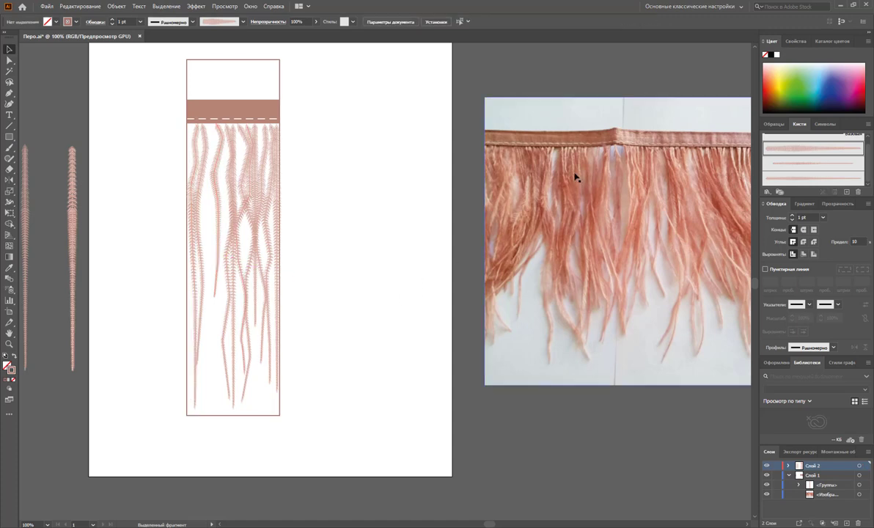
- Draw two new curved strands from the fringe top down toward the bottom
{"action": "left_click", "coordinate": [8, 93]}
{"action": "left_click", "coordinate": [210, 124]}
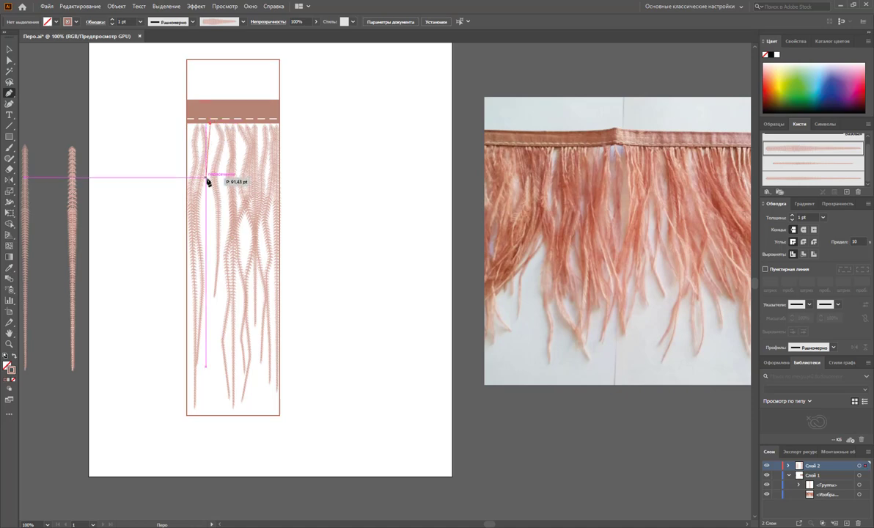
{"action": "left_click", "coordinate": [205, 203]}
{"action": "left_click_drag", "start_coordinate": [208, 257], "coordinate": [210, 273]}
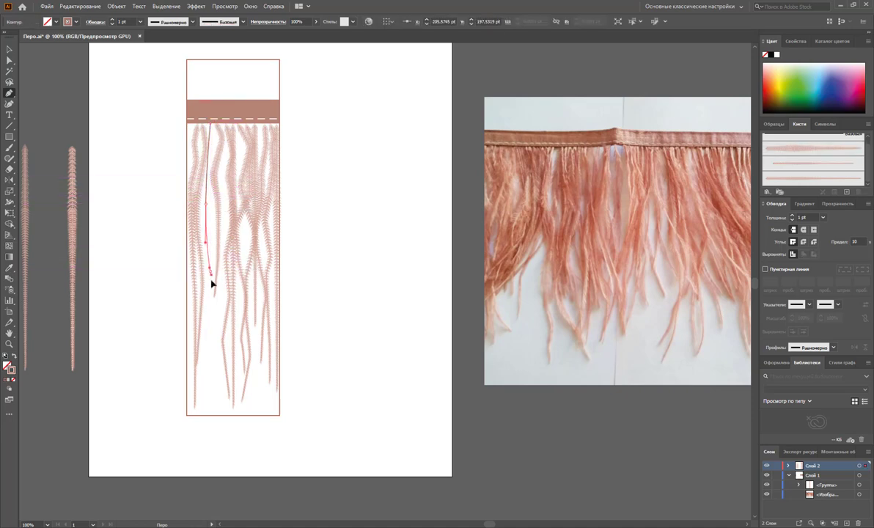
{"action": "left_click", "coordinate": [210, 375]}
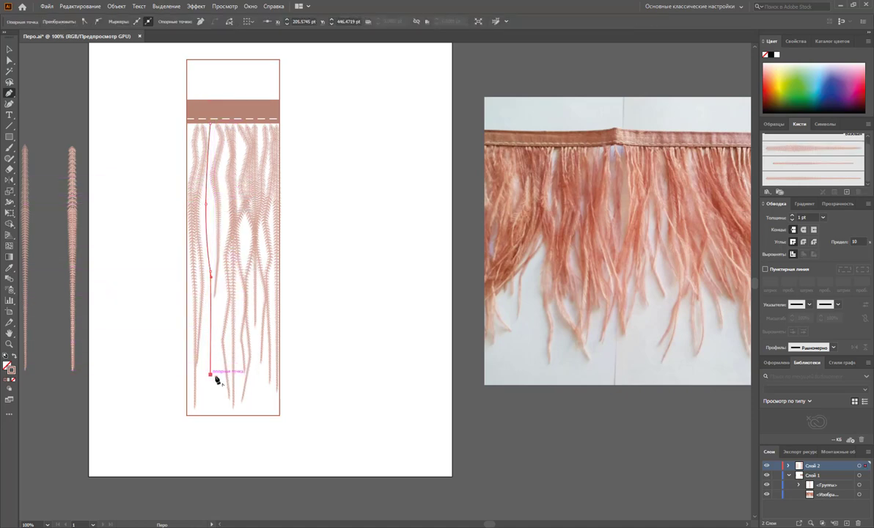
{"action": "left_click", "coordinate": [224, 327], "text": "ctrl"}
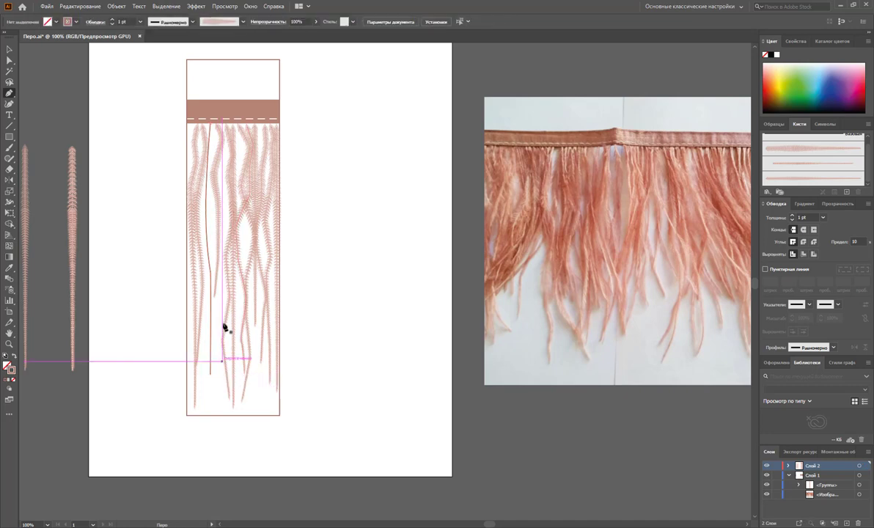
{"action": "left_click", "coordinate": [222, 125]}
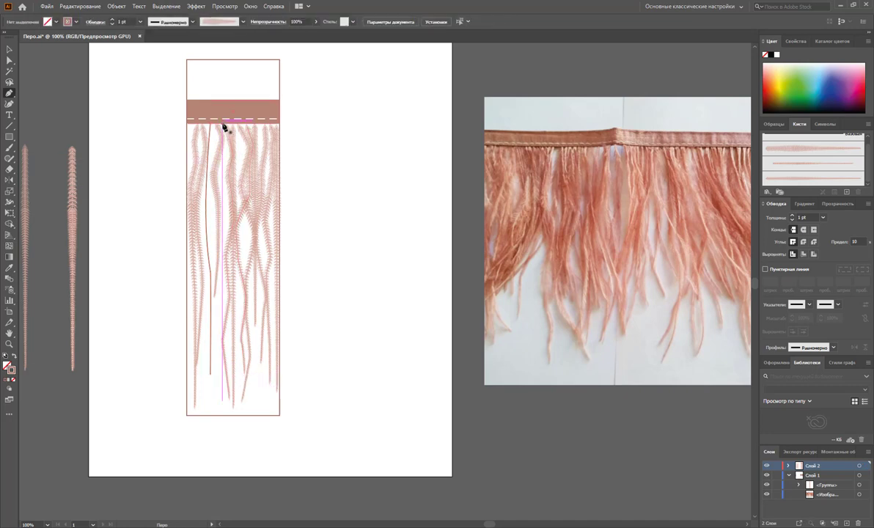
{"action": "left_click", "coordinate": [223, 212]}
{"action": "left_click", "coordinate": [222, 233]}
{"action": "left_click", "coordinate": [220, 314]}
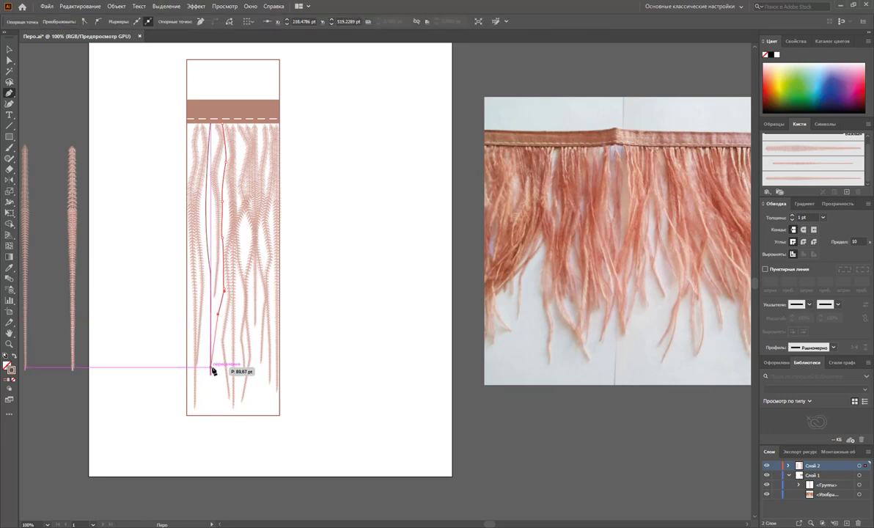
- Draw two more wavy strands near the right side, ending lower down
{"action": "left_click", "coordinate": [245, 125]}
{"action": "left_click", "coordinate": [238, 145]}
{"action": "left_click", "coordinate": [237, 176]}
{"action": "left_click", "coordinate": [245, 220]}
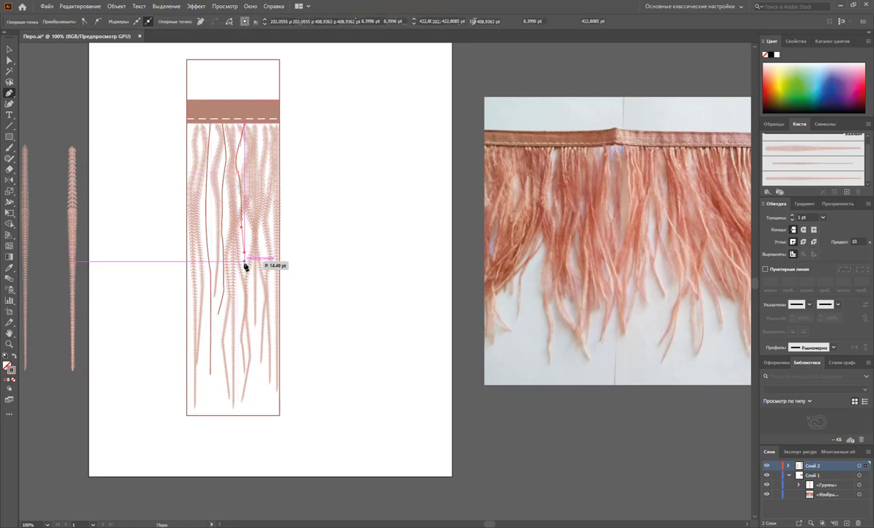
{"action": "left_click", "coordinate": [244, 293]}
{"action": "key", "text": "Escape"}
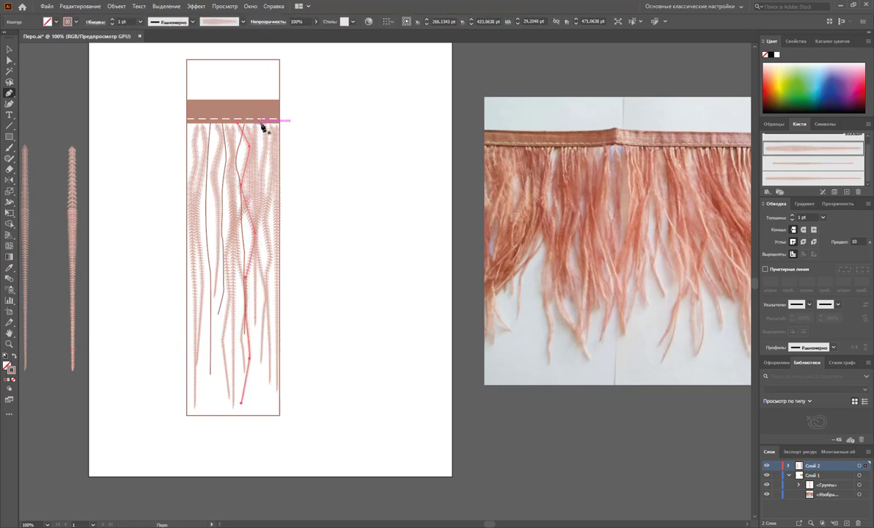
{"action": "left_click", "coordinate": [259, 126]}
{"action": "left_click", "coordinate": [262, 166]}
{"action": "left_click", "coordinate": [264, 265]}
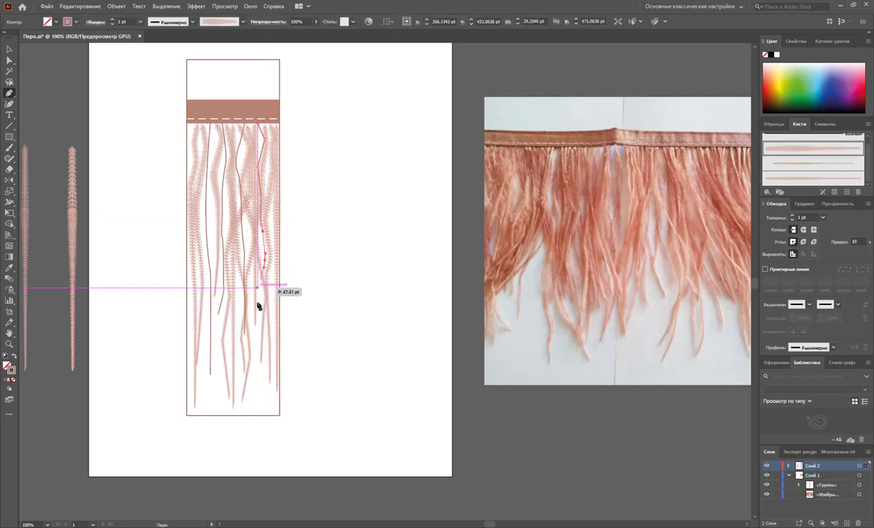
{"action": "left_click", "coordinate": [257, 307]}
{"action": "left_click", "coordinate": [256, 384]}
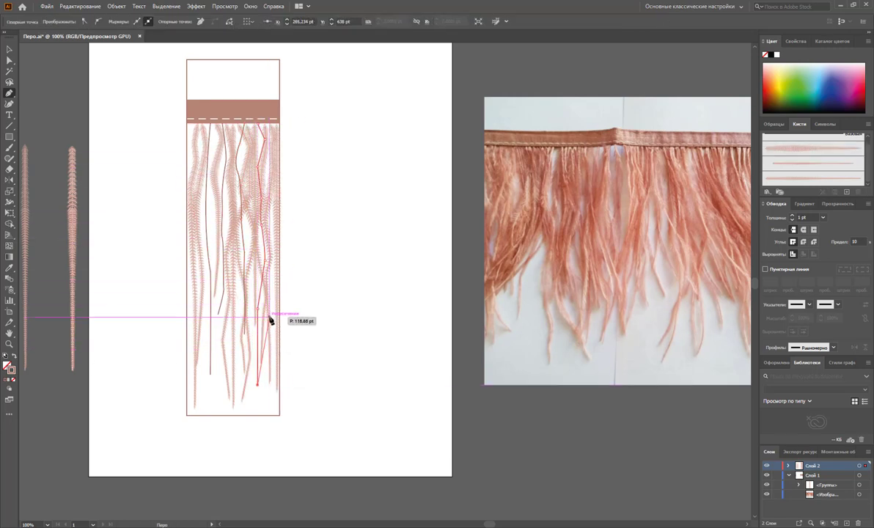
{"action": "key", "text": "Escape"}
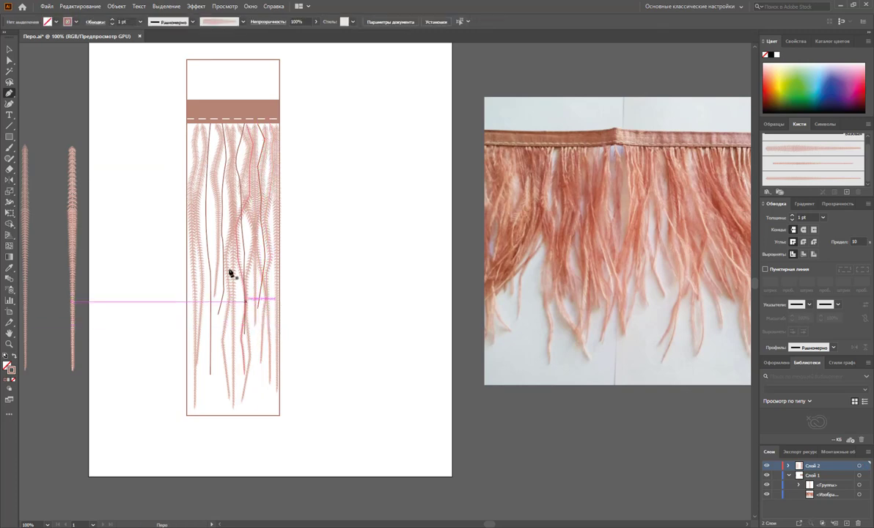
- Add a strand along the left edge and a zigzag strand beside it
{"action": "left_click", "coordinate": [191, 127]}
{"action": "left_click", "coordinate": [196, 192]}
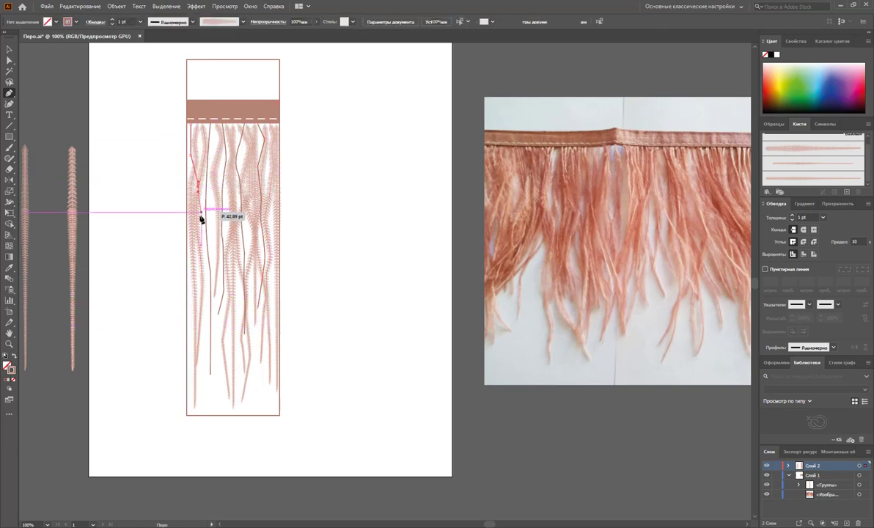
{"action": "left_click", "coordinate": [205, 306]}
{"action": "key", "text": "Escape"}
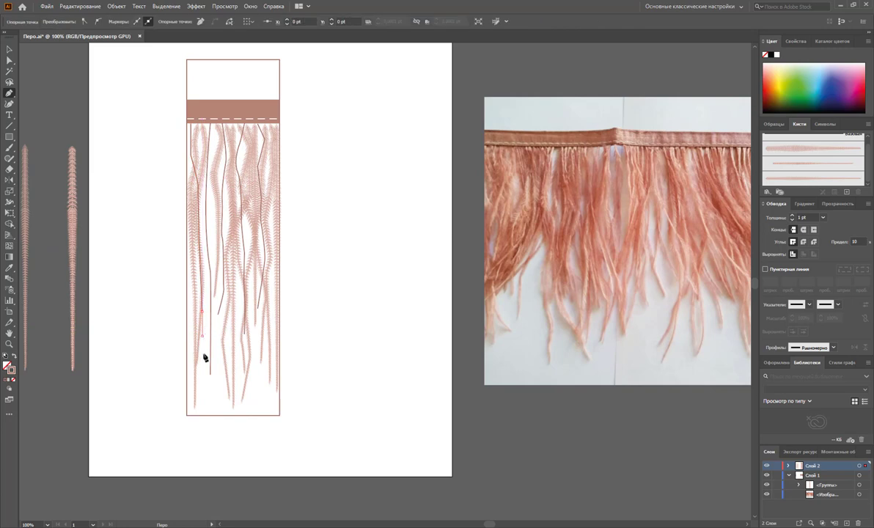
{"action": "left_click", "coordinate": [207, 126]}
{"action": "left_click", "coordinate": [210, 195]}
{"action": "left_click", "coordinate": [209, 241]}
{"action": "left_click", "coordinate": [216, 261]}
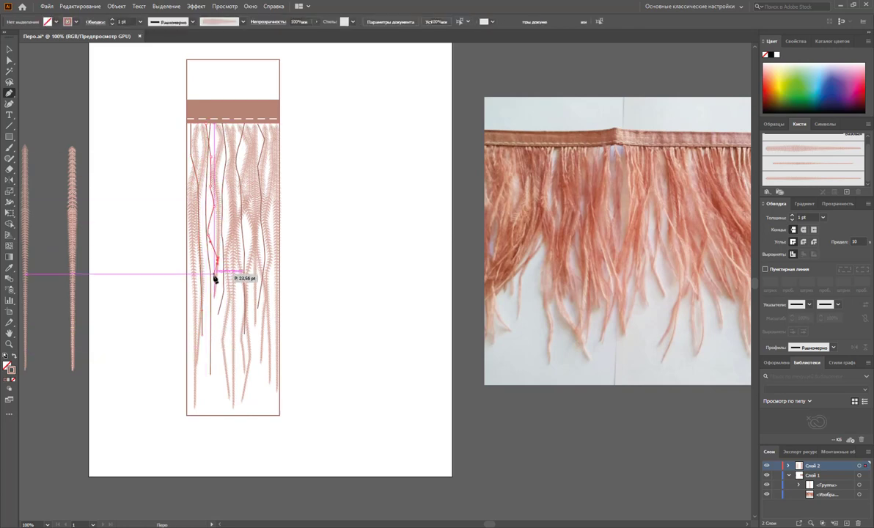
{"action": "left_click", "coordinate": [220, 328]}
{"action": "key", "text": "Escape"}
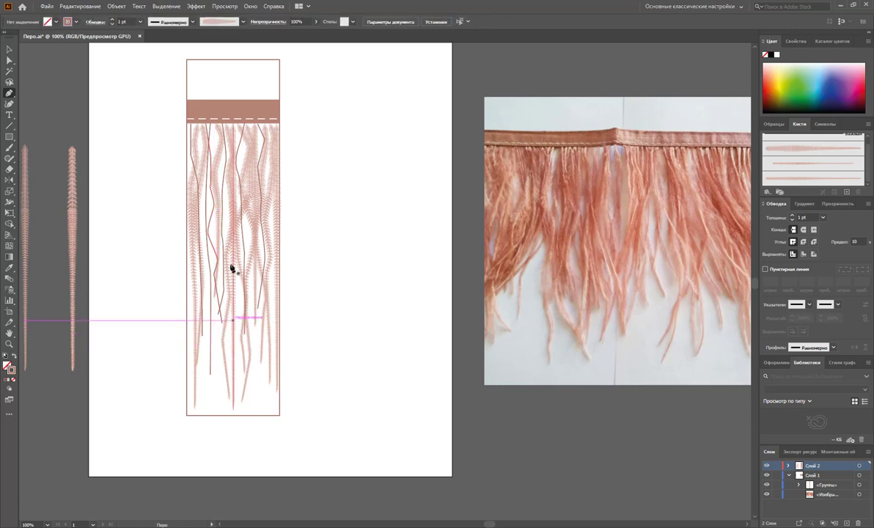
{"action": "left_click", "coordinate": [10, 49]}
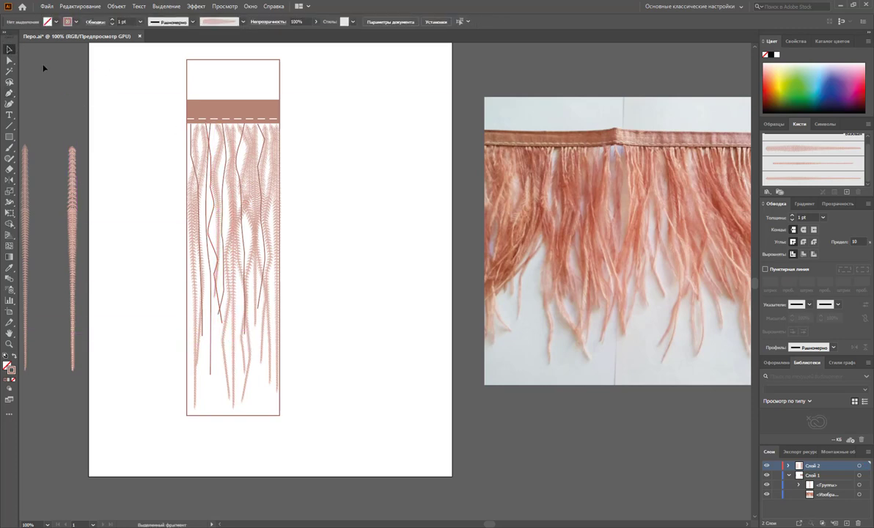
- Apply the feather brush to the four new strand lines, then deselect
{"action": "left_click", "coordinate": [192, 151]}
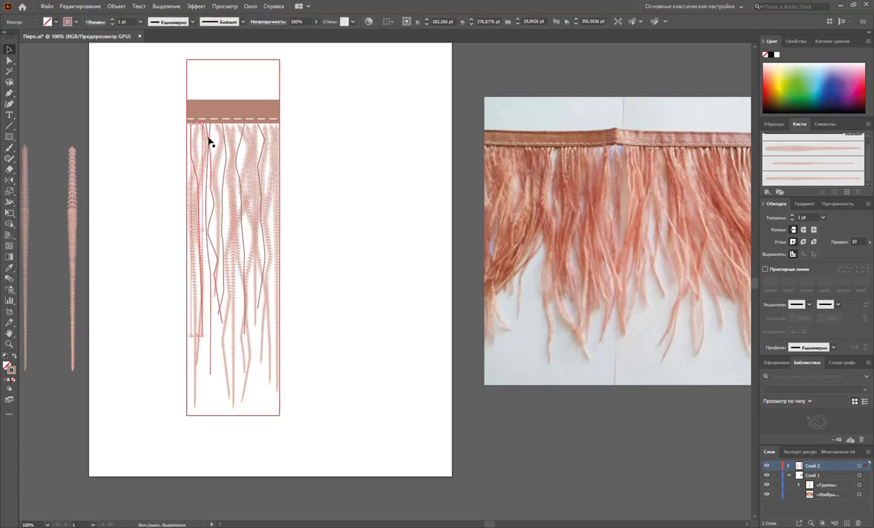
{"action": "left_click", "coordinate": [211, 134], "text": "shift"}
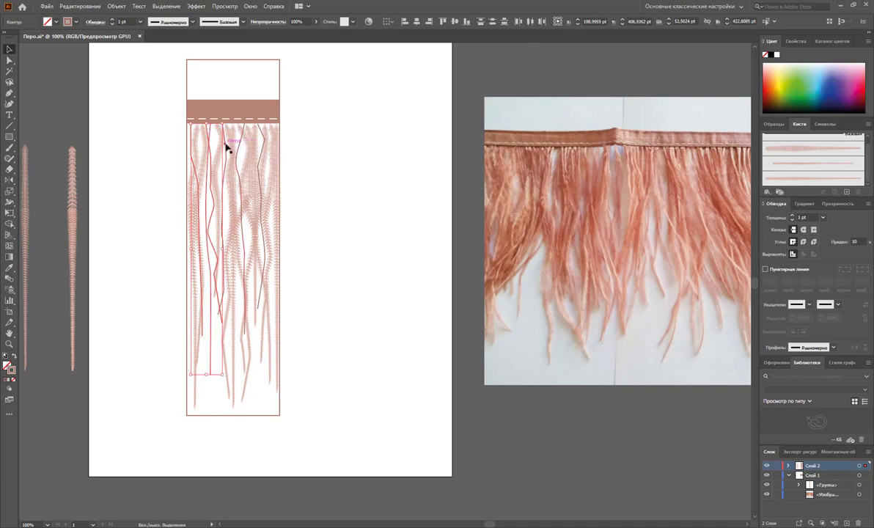
{"action": "left_click", "coordinate": [241, 142], "text": "shift"}
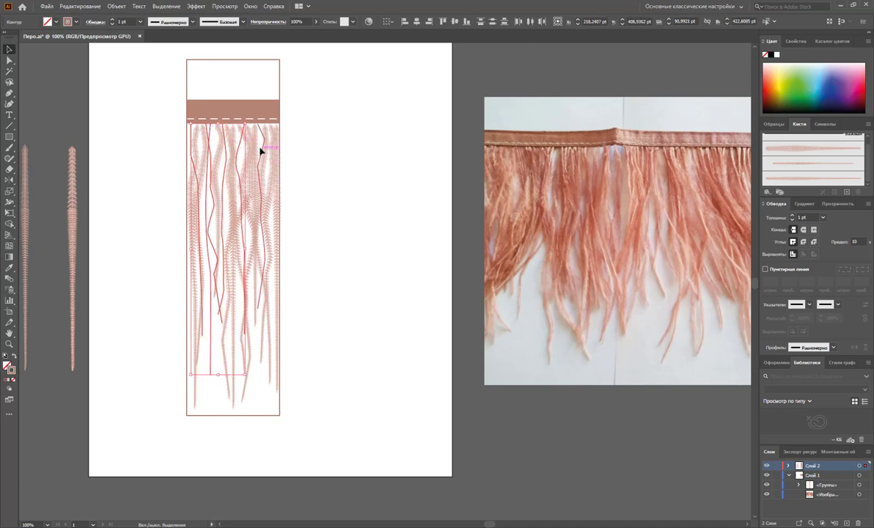
{"action": "left_click", "coordinate": [262, 146], "text": "shift"}
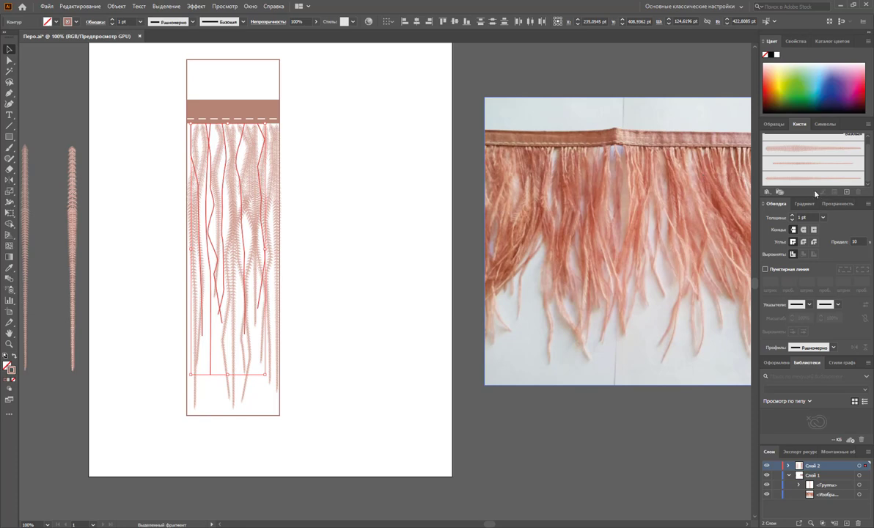
{"action": "left_click", "coordinate": [806, 161]}
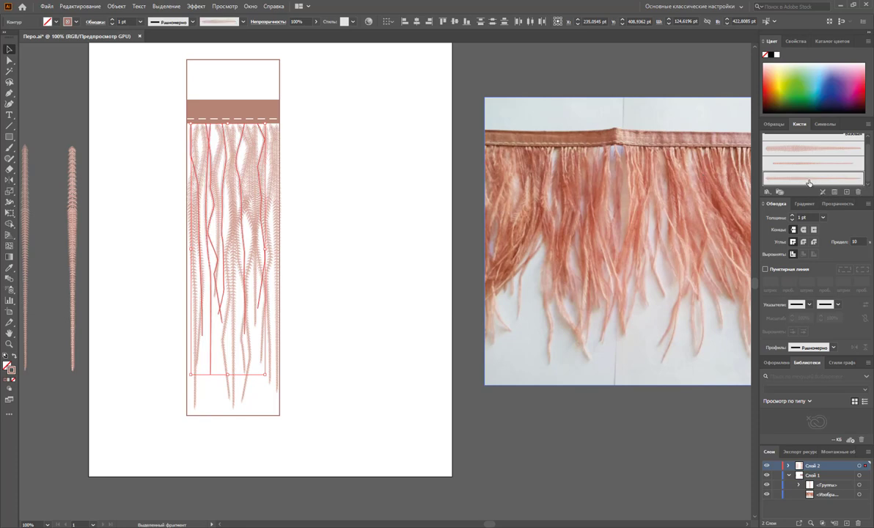
{"action": "left_click", "coordinate": [390, 182]}
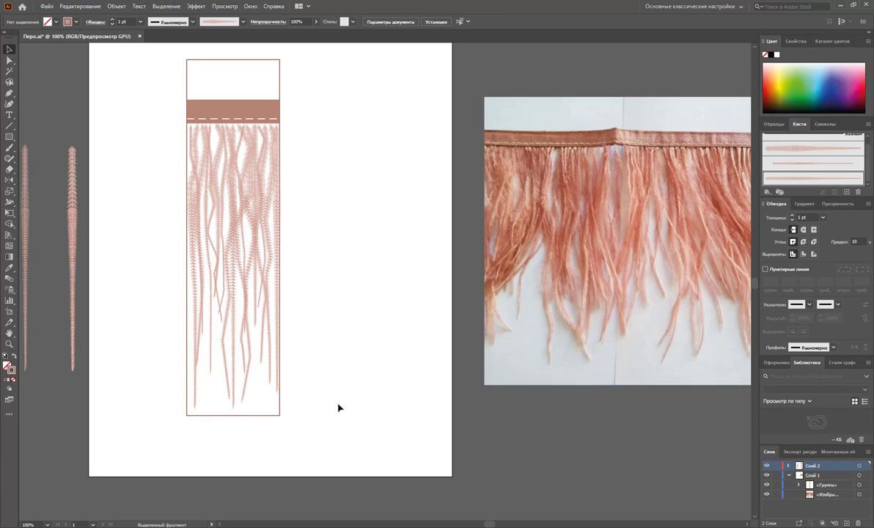
- Nudge the right-edge feather left and move the tan band down slightly
{"action": "left_click", "coordinate": [277, 212]}
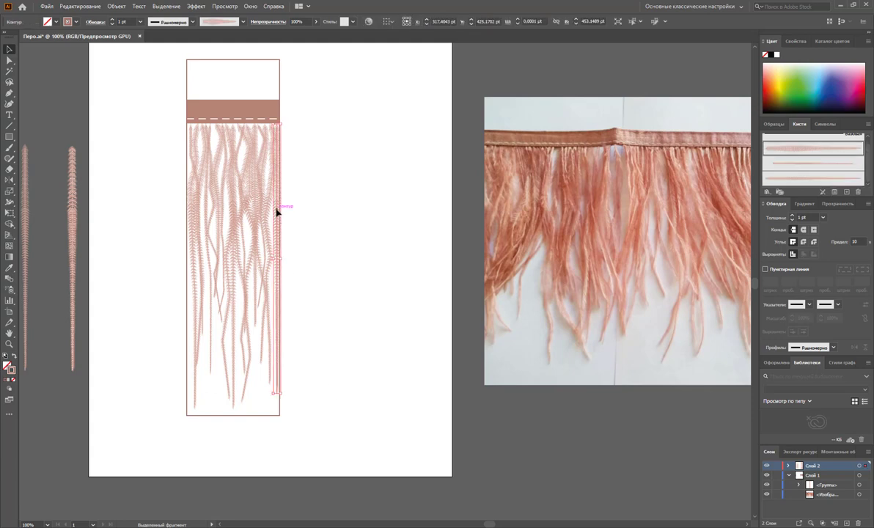
{"action": "key", "text": "Left"}
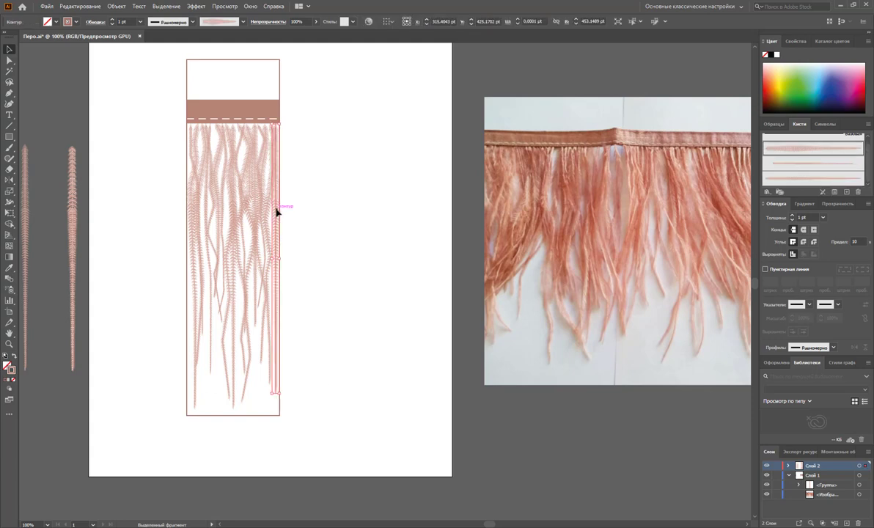
{"action": "left_click", "coordinate": [326, 220]}
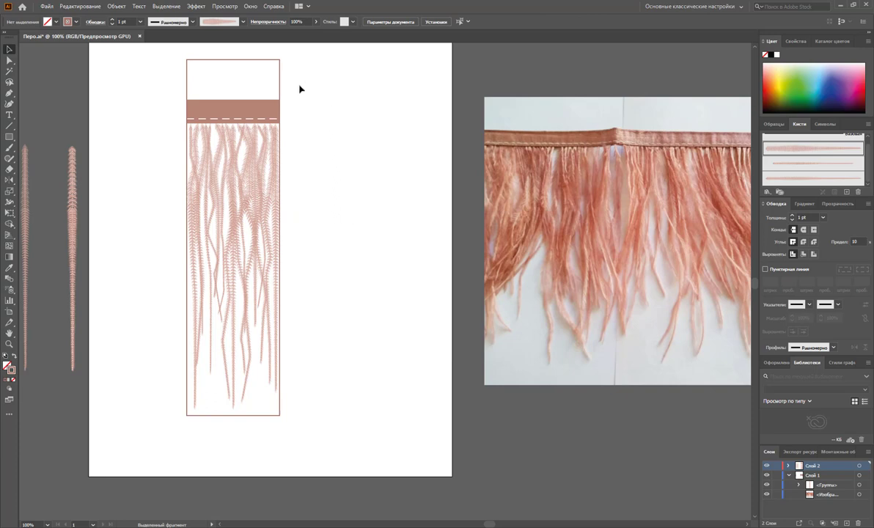
{"action": "left_click", "coordinate": [265, 83]}
{"action": "left_click_drag", "start_coordinate": [265, 82], "coordinate": [257, 117]}
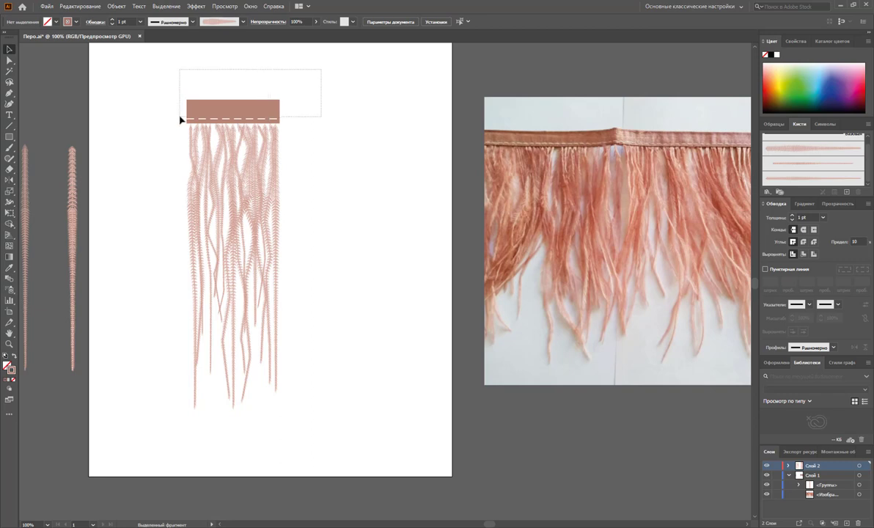
{"action": "left_click_drag", "start_coordinate": [258, 117], "coordinate": [180, 119]}
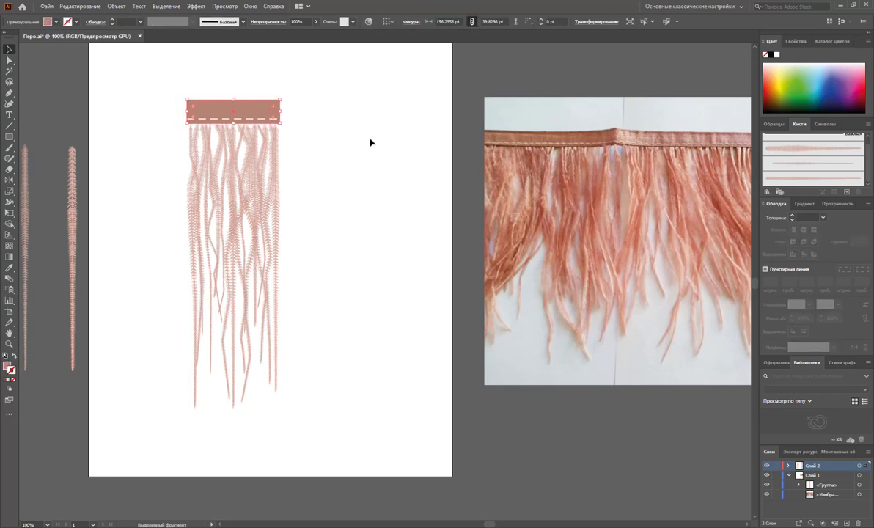
{"action": "key", "text": "Down"}
{"action": "key", "text": "Down"}
{"action": "key", "text": "Down"}
{"action": "key", "text": "Down"}
{"action": "key", "text": "Down"}
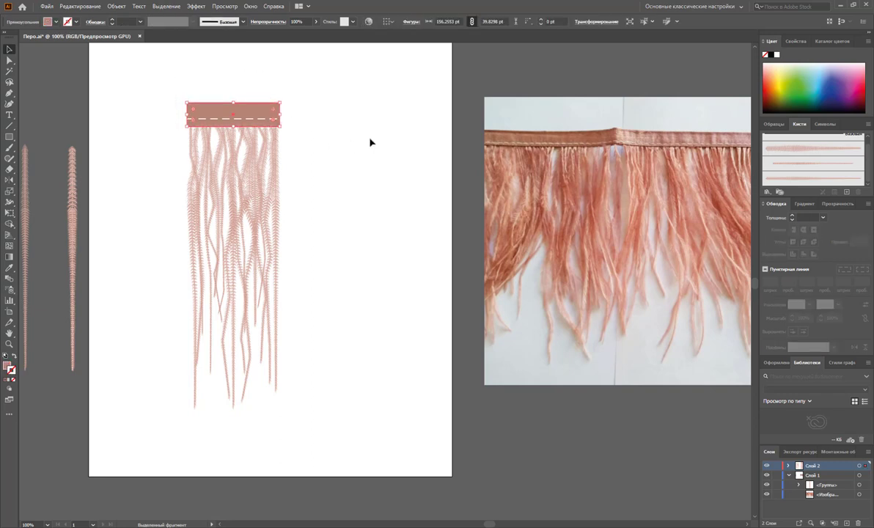
{"action": "left_click", "coordinate": [372, 142]}
- Bring the band and its dashed stitching line to the front of the feathers
{"action": "left_click_drag", "start_coordinate": [298, 93], "coordinate": [178, 123]}
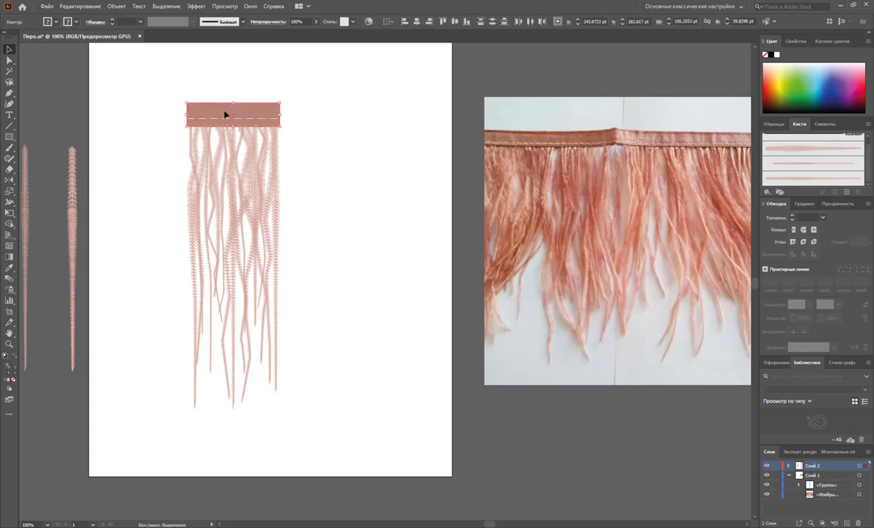
{"action": "right_click", "coordinate": [226, 109]}
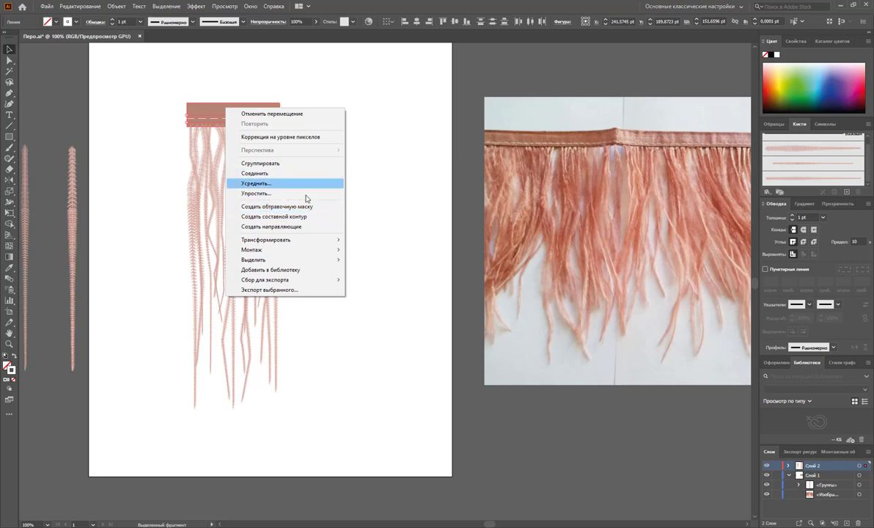
{"action": "left_click", "coordinate": [387, 251]}
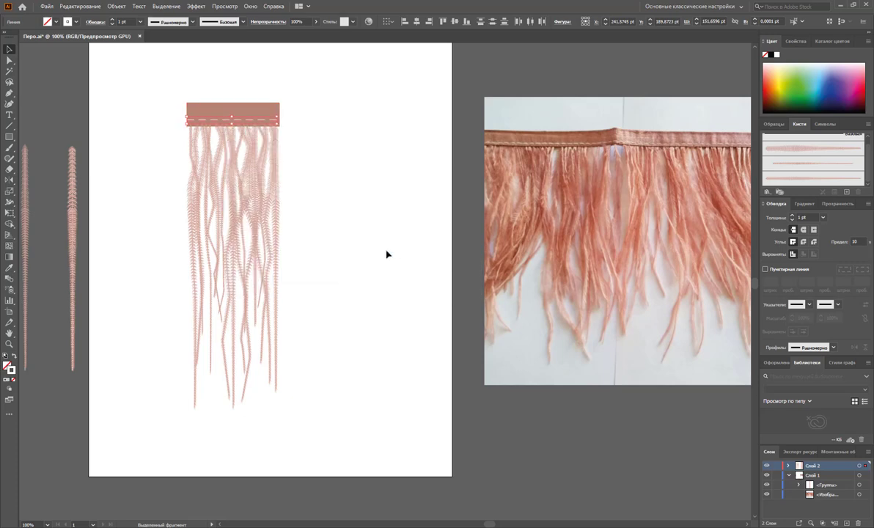
{"action": "right_click", "coordinate": [265, 108]}
{"action": "mouse_move", "coordinate": [308, 249]}
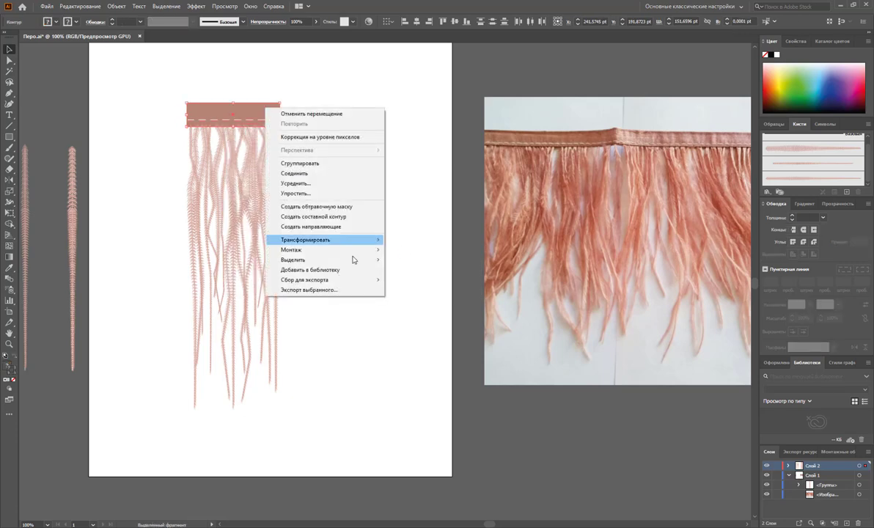
{"action": "left_click", "coordinate": [398, 249]}
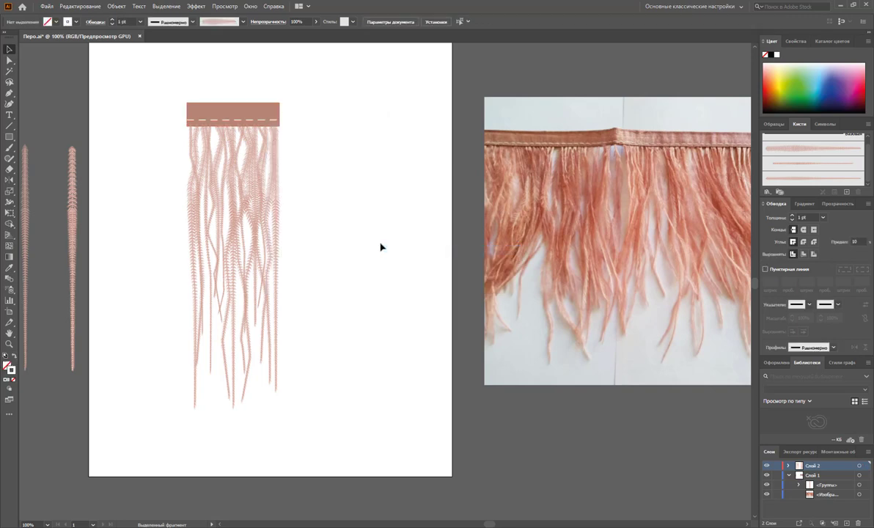
- Shorten the feather group to about 142.7 × 410.5 pt, then reselect it
{"action": "left_click_drag", "start_coordinate": [380, 428], "coordinate": [168, 375]}
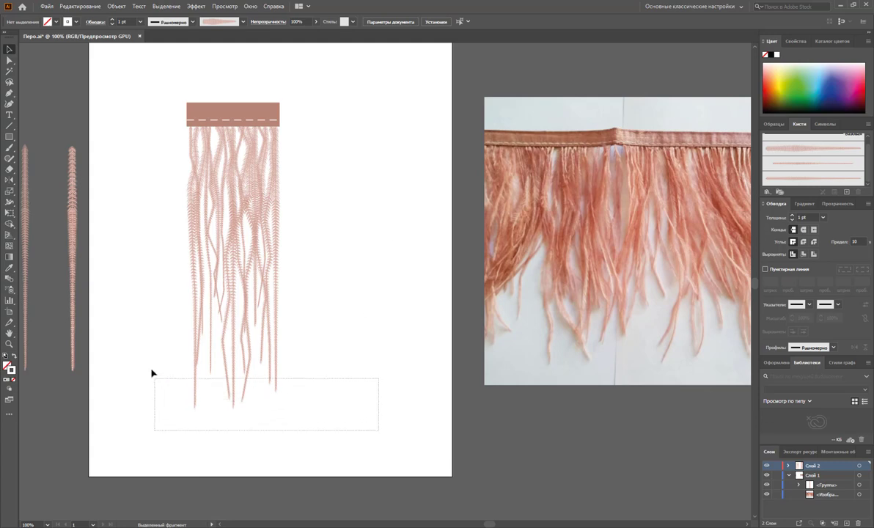
{"action": "left_click_drag", "start_coordinate": [233, 408], "coordinate": [233, 367]}
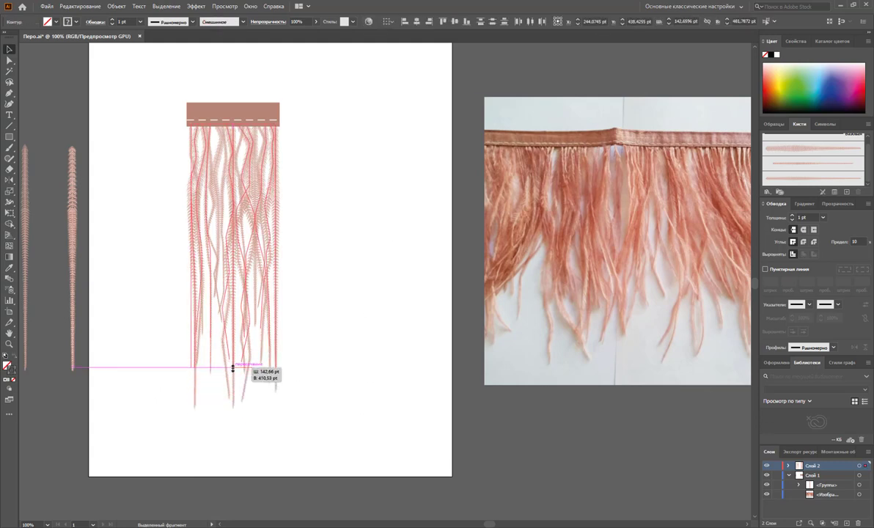
{"action": "left_click", "coordinate": [303, 396]}
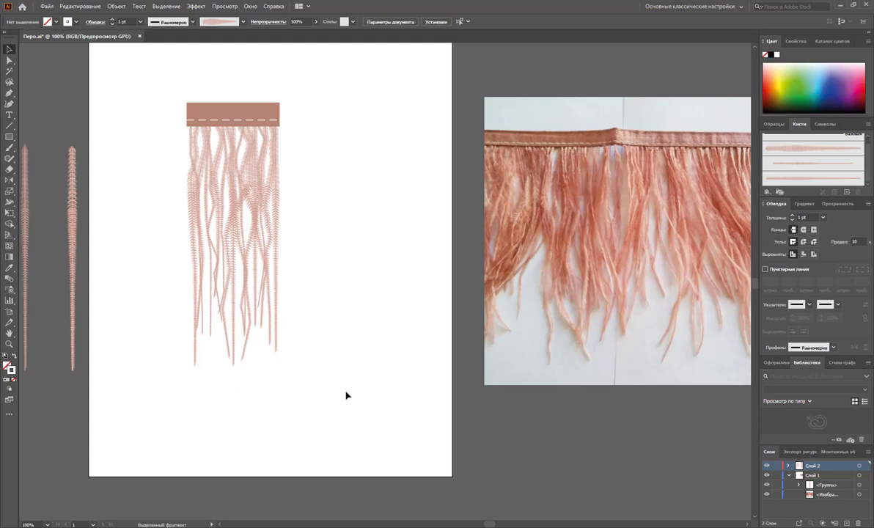
{"action": "left_click_drag", "start_coordinate": [345, 392], "coordinate": [150, 143]}
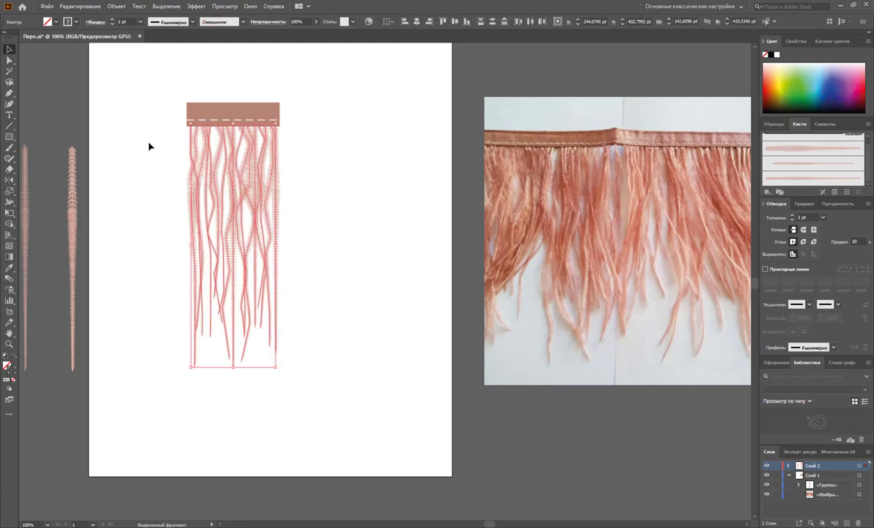
- Apply Outline Stroke to the feather group's brush strokes
{"action": "left_click", "coordinate": [116, 6]}
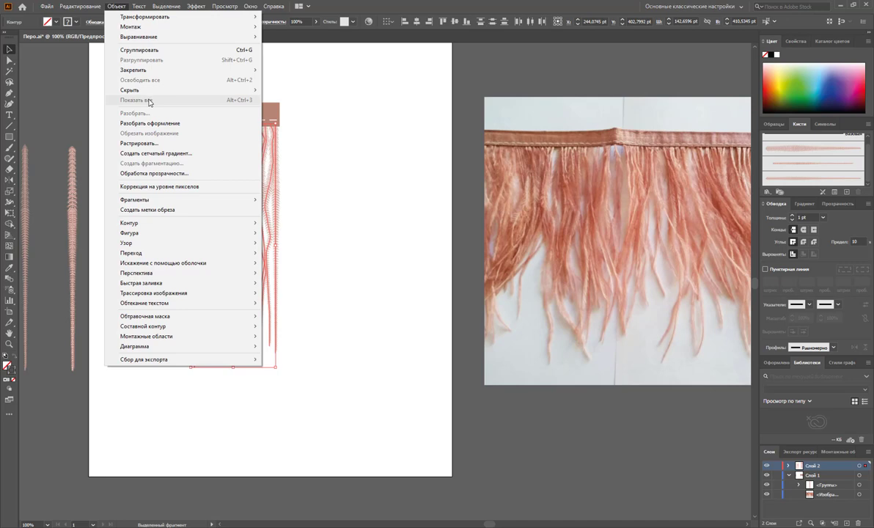
{"action": "left_click", "coordinate": [324, 199]}
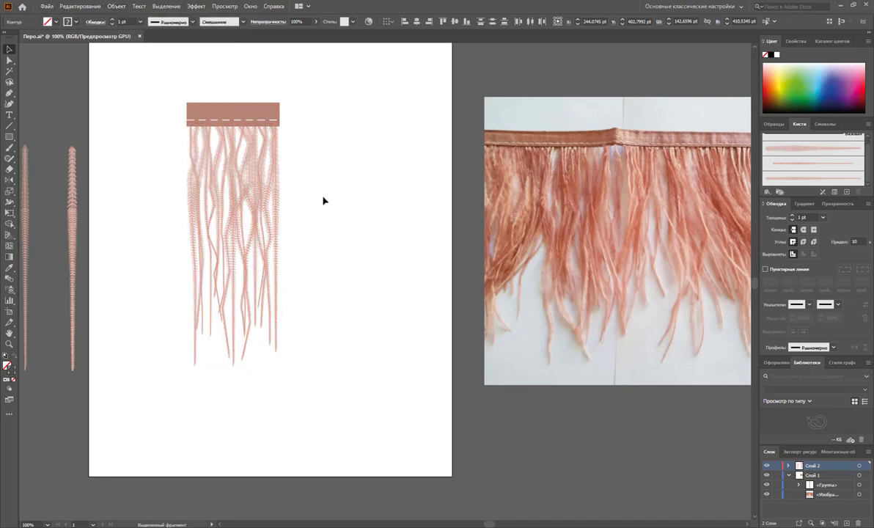
{"action": "left_click", "coordinate": [274, 203]}
{"action": "left_click", "coordinate": [116, 6]}
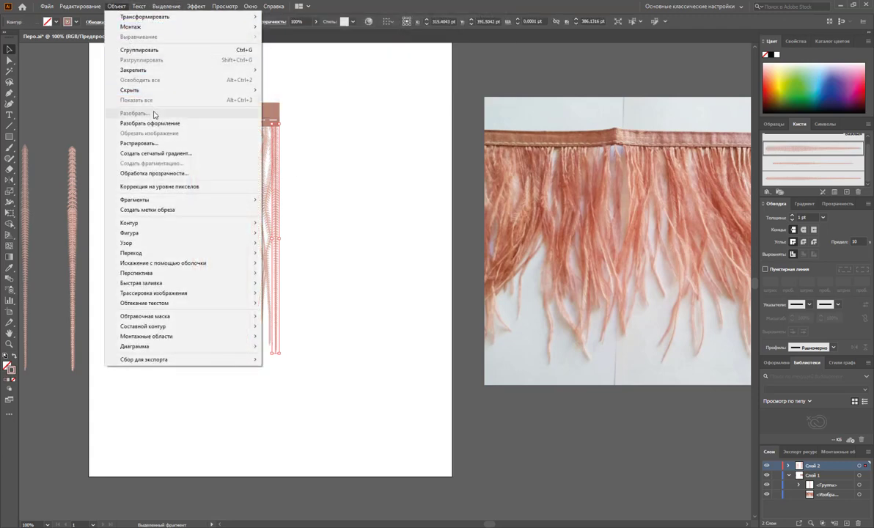
{"action": "left_click", "coordinate": [346, 282]}
{"action": "left_click_drag", "start_coordinate": [345, 282], "coordinate": [153, 161]}
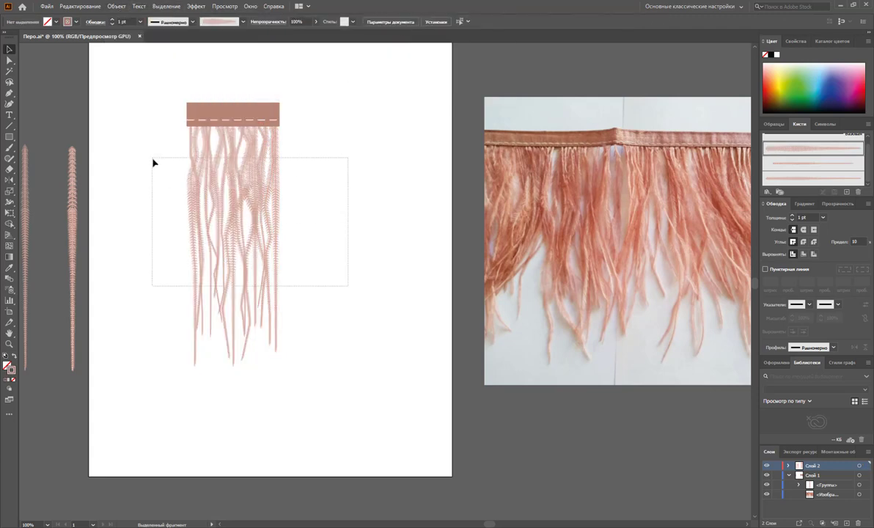
{"action": "left_click", "coordinate": [117, 6]}
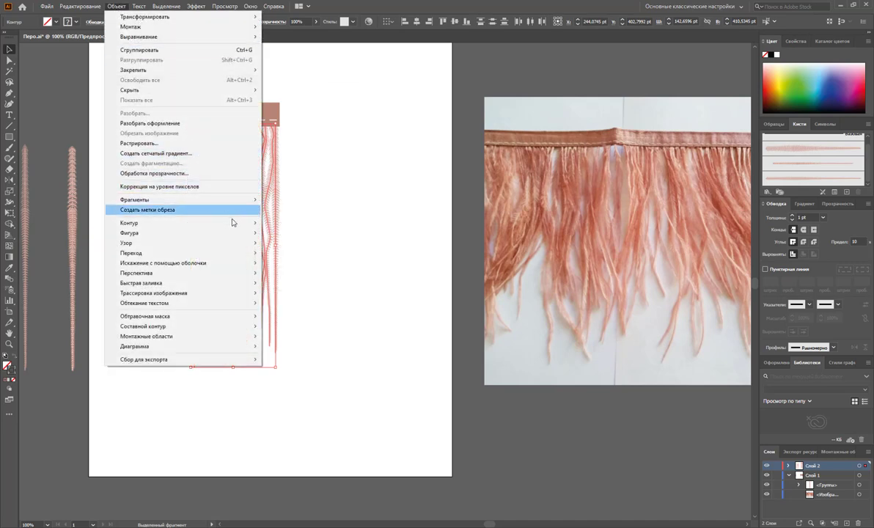
{"action": "mouse_move", "coordinate": [129, 223]}
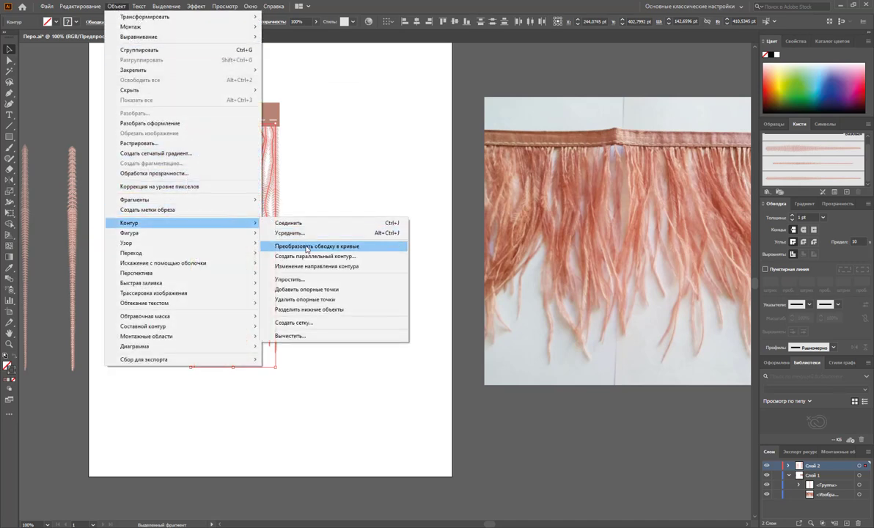
{"action": "left_click", "coordinate": [306, 248]}
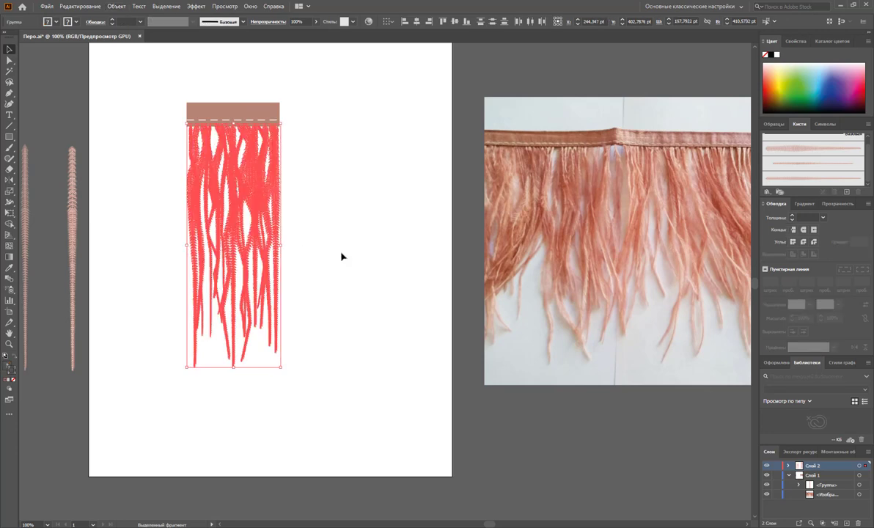
{"action": "left_click", "coordinate": [340, 257]}
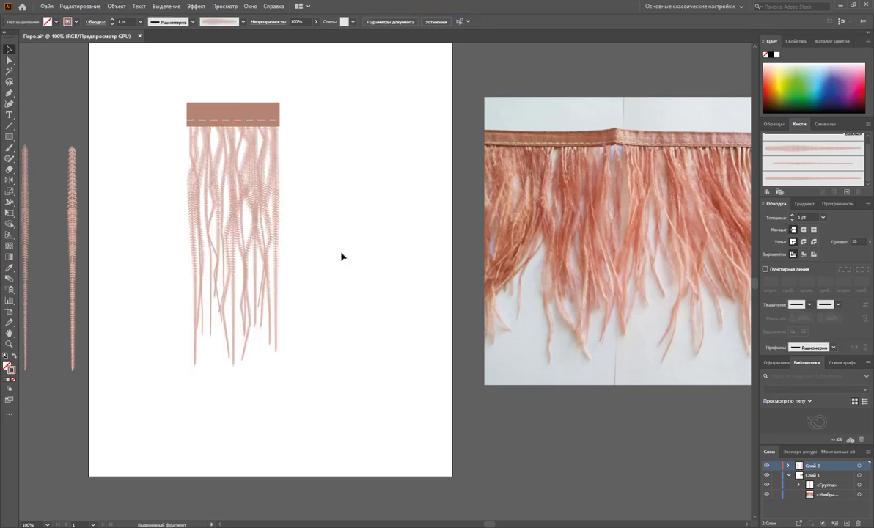
- Inspect the outlined feather shapes and the whole group's swatches, then deselect
{"action": "left_click", "coordinate": [259, 203]}
{"action": "left_click", "coordinate": [324, 224]}
{"action": "left_click_drag", "start_coordinate": [345, 400], "coordinate": [135, 82]}
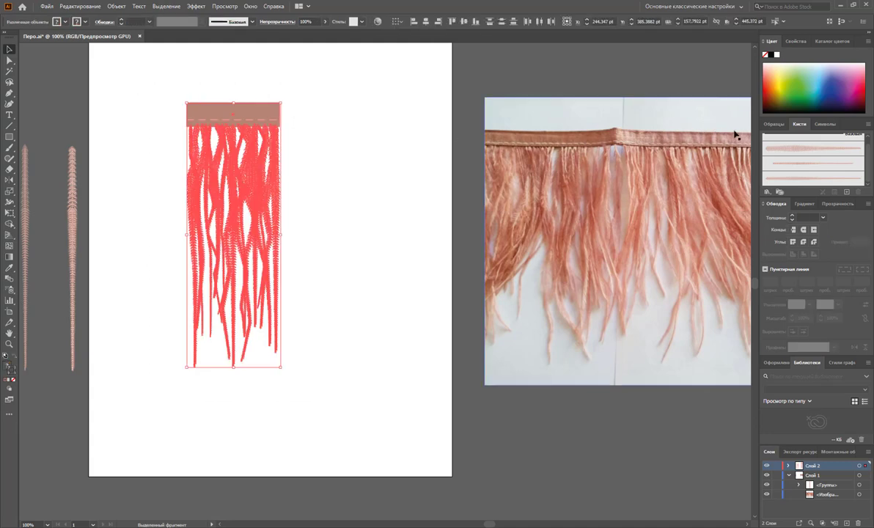
{"action": "left_click", "coordinate": [775, 124]}
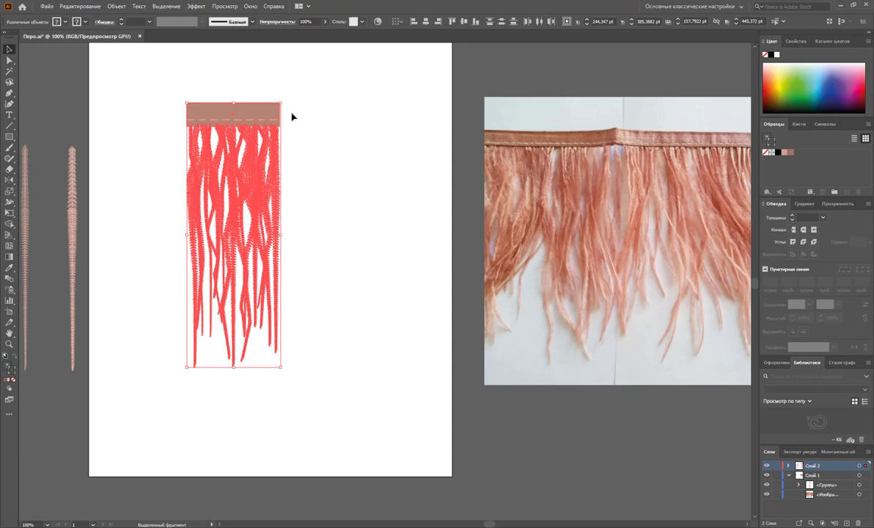
{"action": "left_click", "coordinate": [281, 96]}
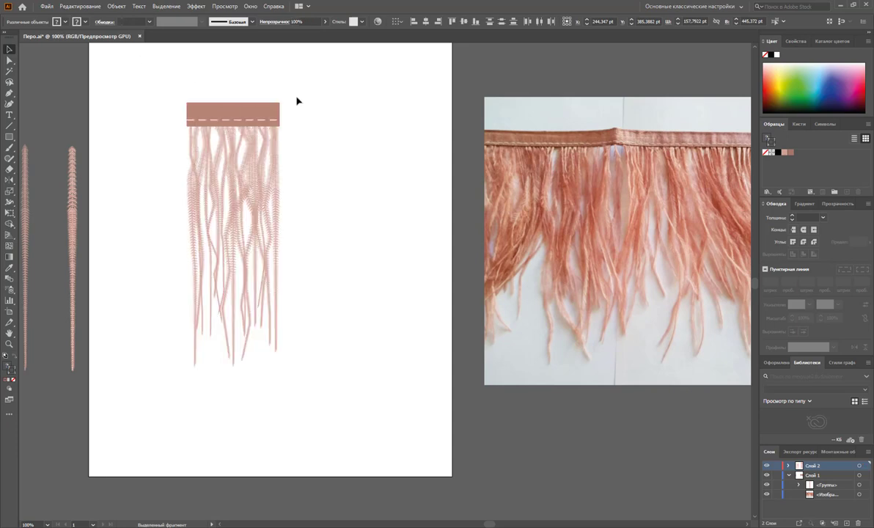
- Save the artwork to the desktop as 'Перо - тесьма.ai' with default Illustrator options
{"action": "left_click", "coordinate": [46, 6]}
{"action": "left_click", "coordinate": [85, 88]}
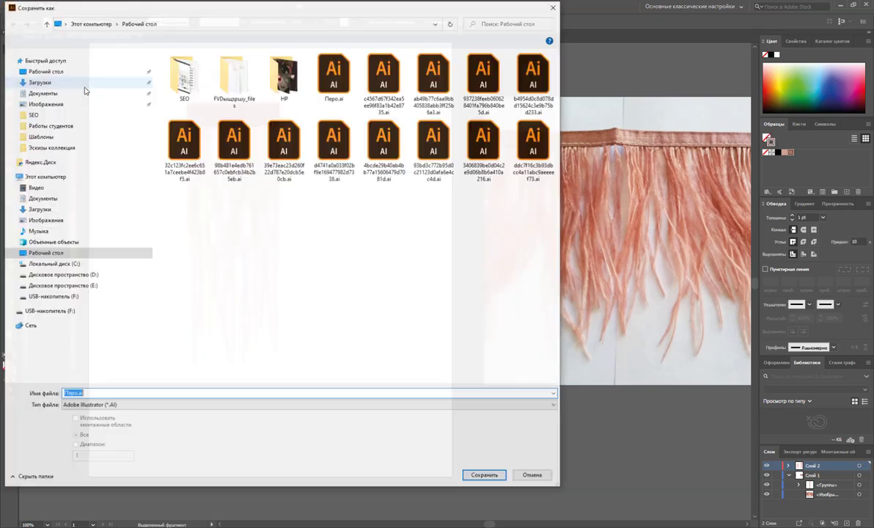
{"action": "left_click", "coordinate": [75, 394]}
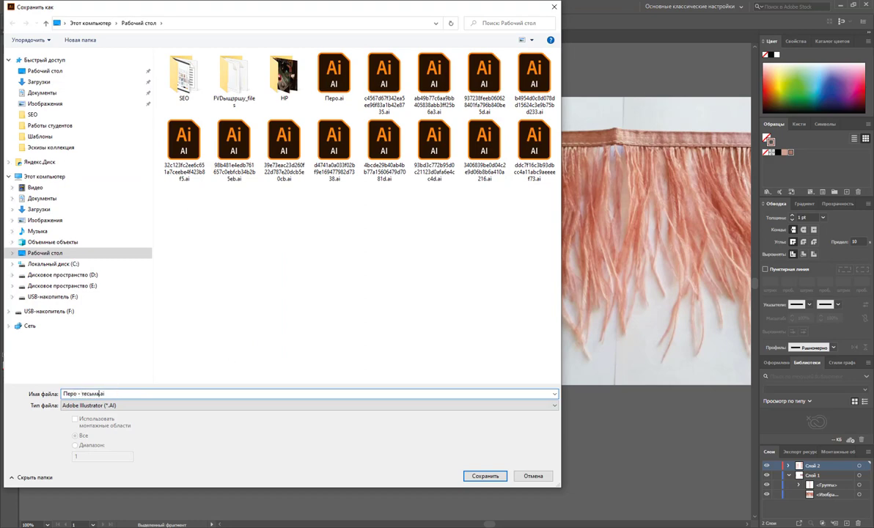
{"action": "key", "text": "Return"}
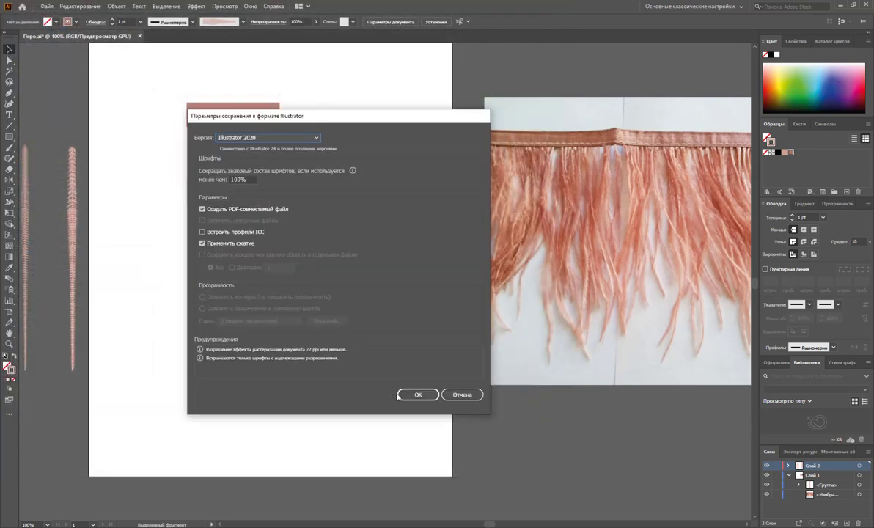
{"action": "left_click", "coordinate": [399, 395]}
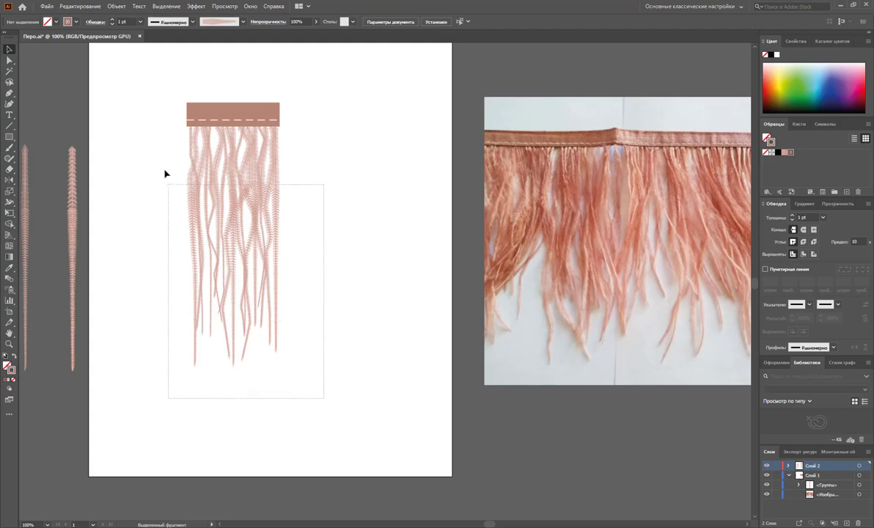
- Create a new pattern brush from the feather fringe artwork with default settings
{"action": "left_click", "coordinate": [192, 157]}
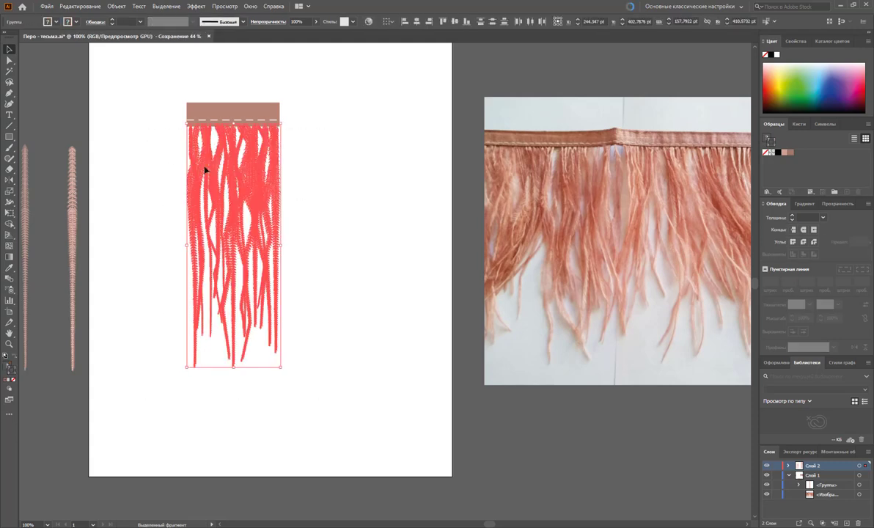
{"action": "left_click", "coordinate": [386, 239]}
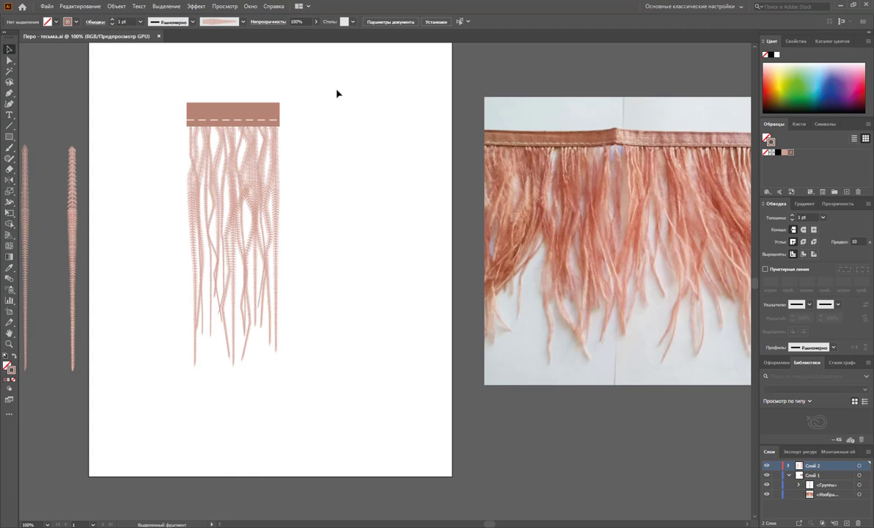
{"action": "left_click_drag", "start_coordinate": [311, 72], "coordinate": [177, 364]}
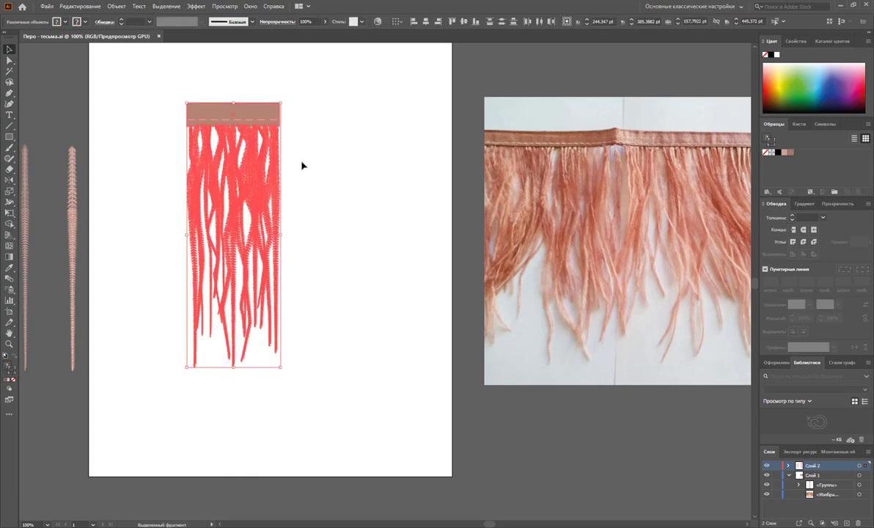
{"action": "left_click", "coordinate": [799, 124]}
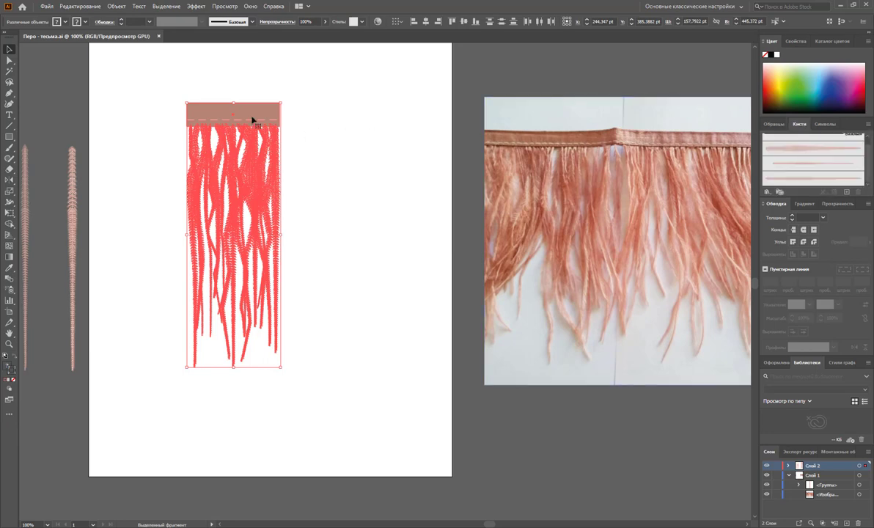
{"action": "left_click_drag", "start_coordinate": [253, 112], "coordinate": [810, 158]}
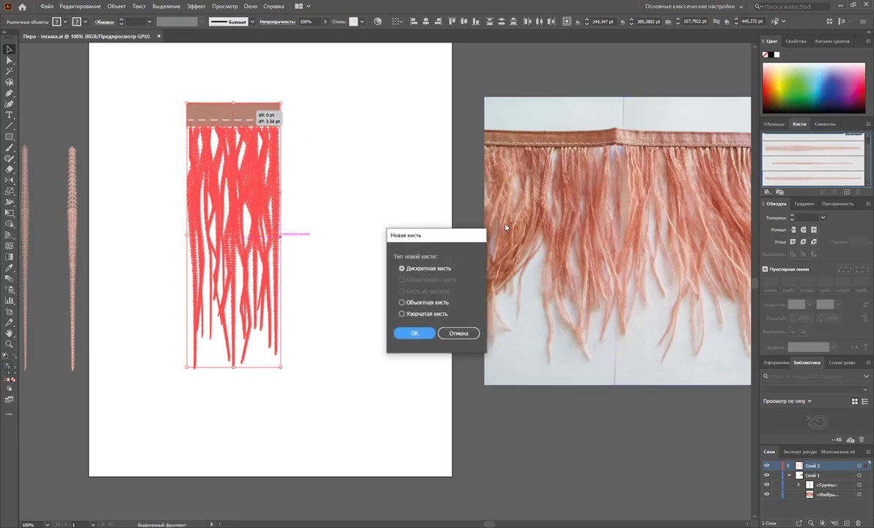
{"action": "left_click", "coordinate": [416, 314]}
{"action": "left_click", "coordinate": [413, 333]}
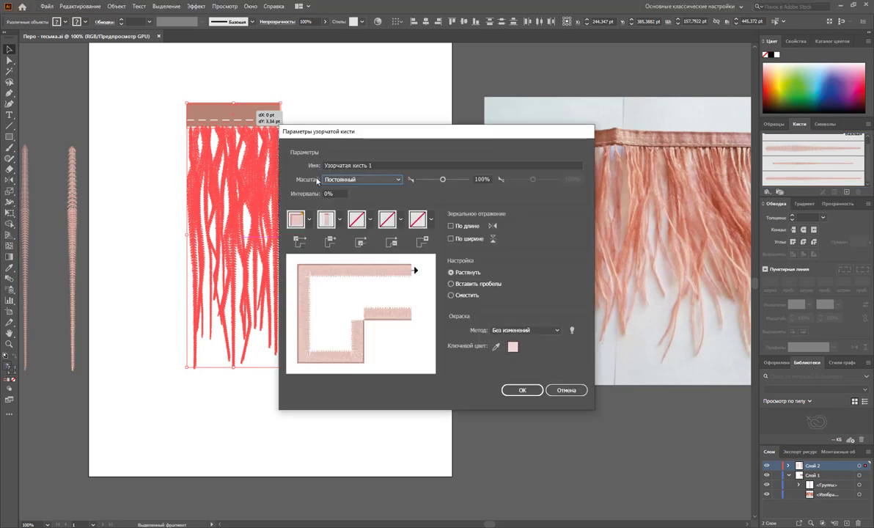
{"action": "left_click", "coordinate": [522, 390]}
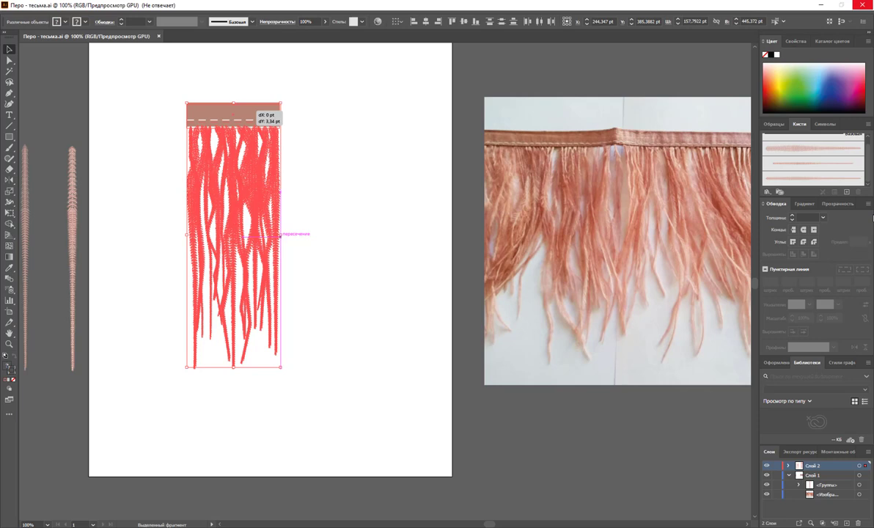
{"action": "left_click_drag", "start_coordinate": [280, 235], "coordinate": [280, 234]}
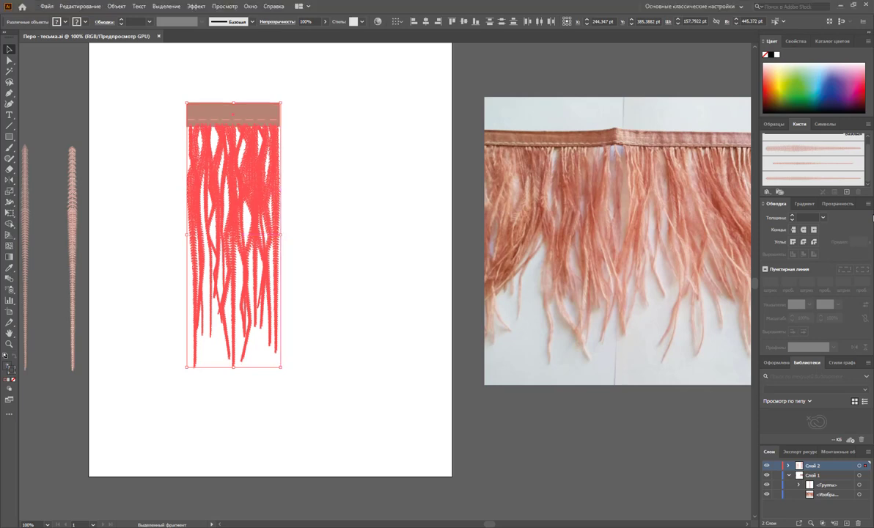
{"action": "left_click", "coordinate": [423, 206]}
{"action": "left_click_drag", "start_coordinate": [346, 376], "coordinate": [148, 99]}
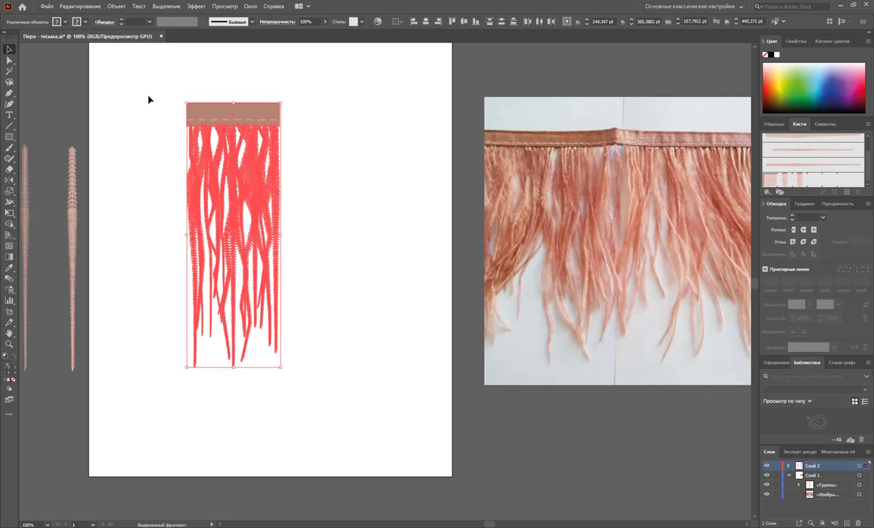
- Rasterize the fringe at Screen resolution (72 ppi) with a transparent background
{"action": "left_click", "coordinate": [117, 6]}
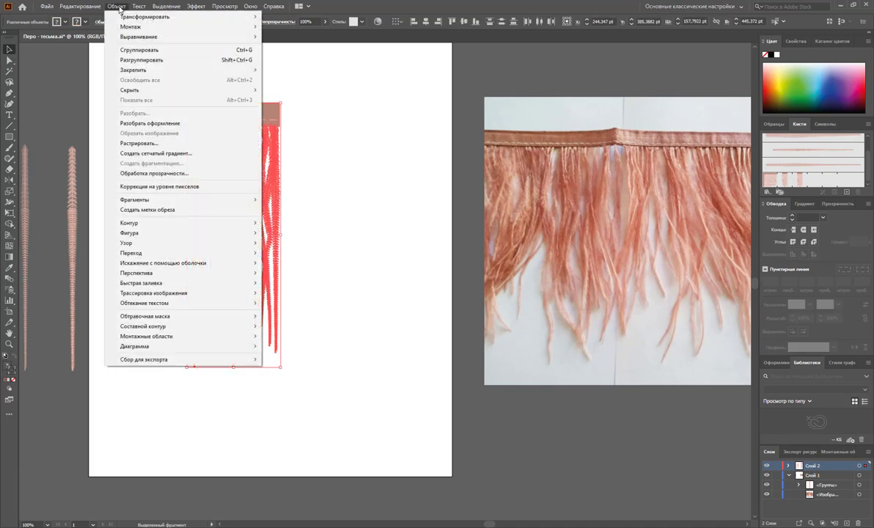
{"action": "left_click", "coordinate": [168, 143]}
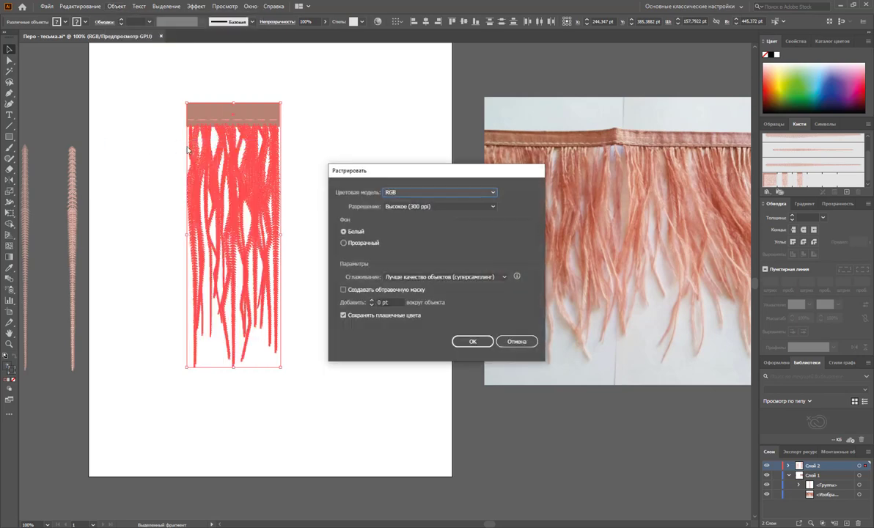
{"action": "left_click", "coordinate": [413, 206]}
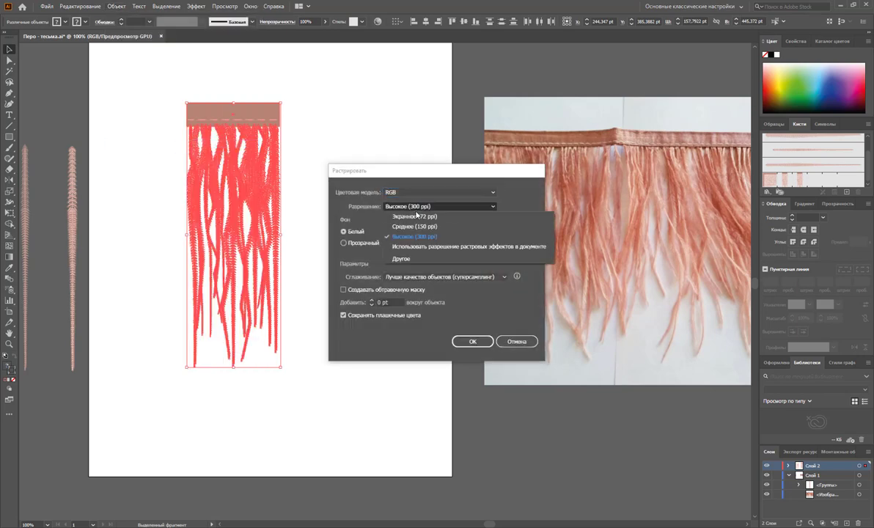
{"action": "left_click", "coordinate": [358, 243]}
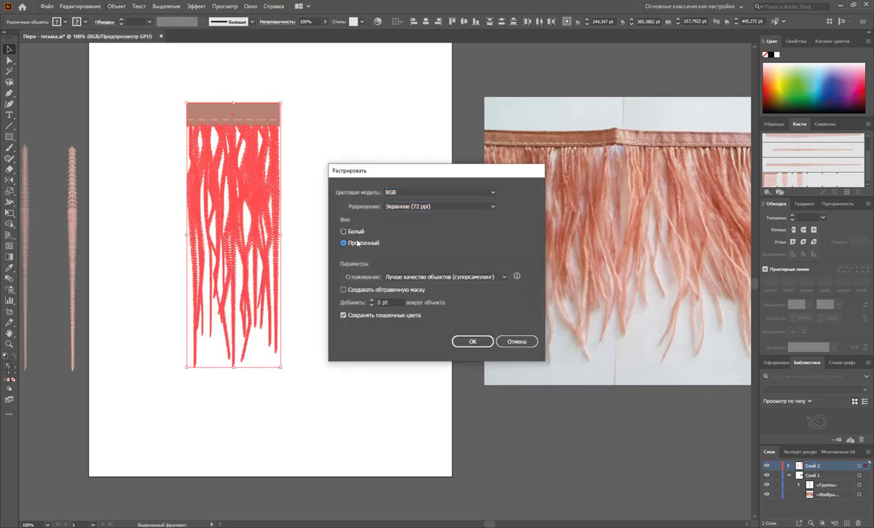
{"action": "left_click", "coordinate": [474, 341]}
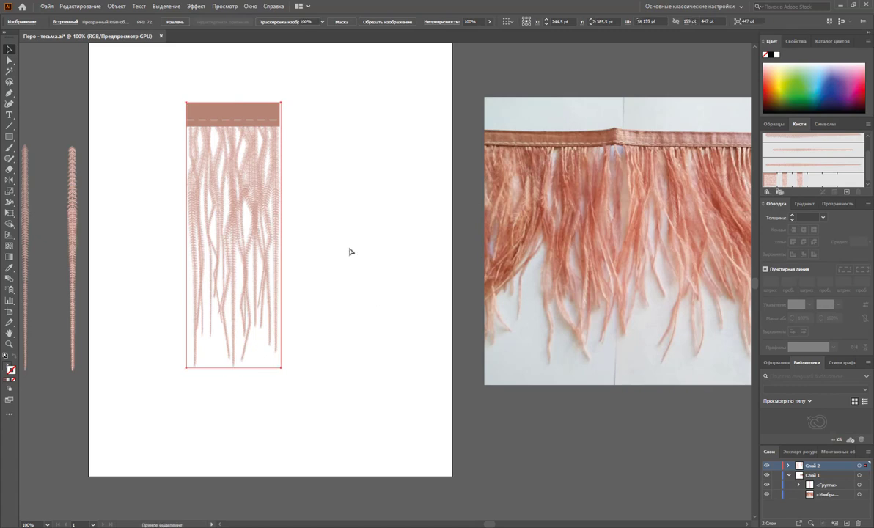
- Duplicate the fringe to the right, rasterize the copy too, and zoom out
{"action": "mouse_move", "coordinate": [296, 197]}
{"action": "left_mouse_down"}
{"action": "mouse_move", "coordinate": [387, 198]}
{"action": "mouse_move", "coordinate": [370, 198]}
{"action": "left_mouse_up"}
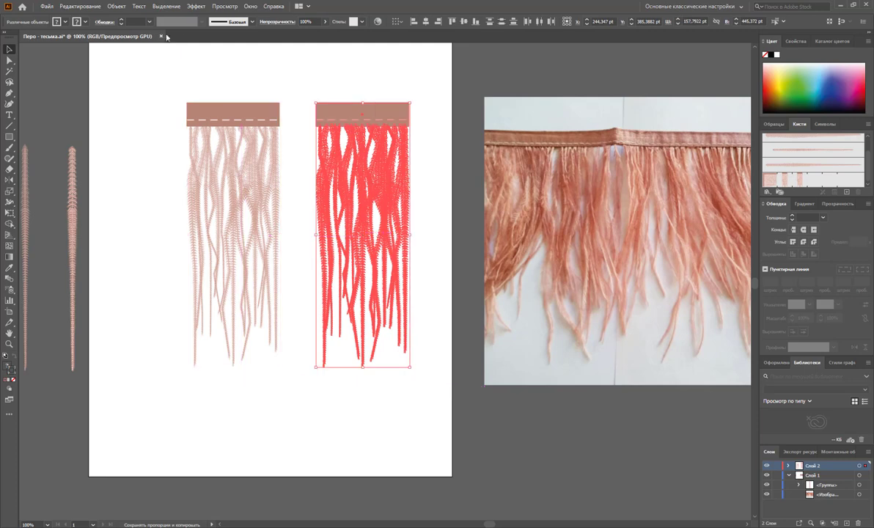
{"action": "left_click", "coordinate": [117, 6]}
{"action": "mouse_move", "coordinate": [129, 222]}
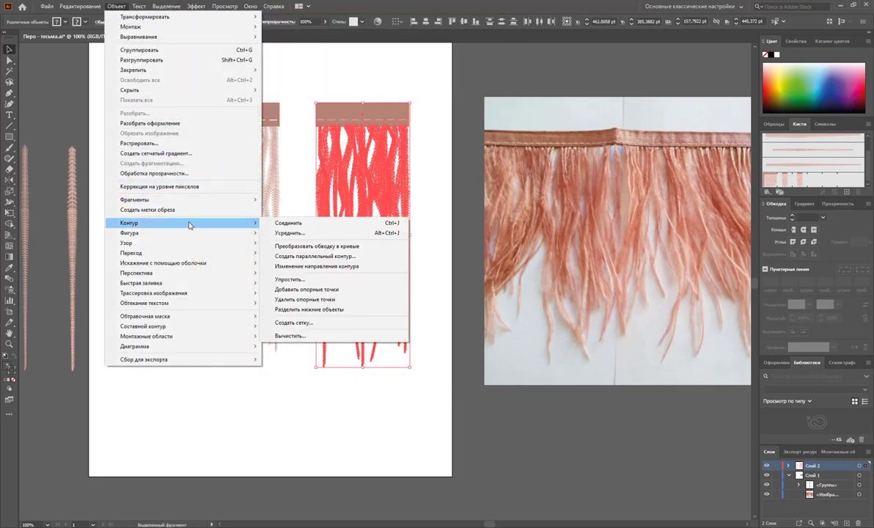
{"action": "left_click", "coordinate": [147, 143]}
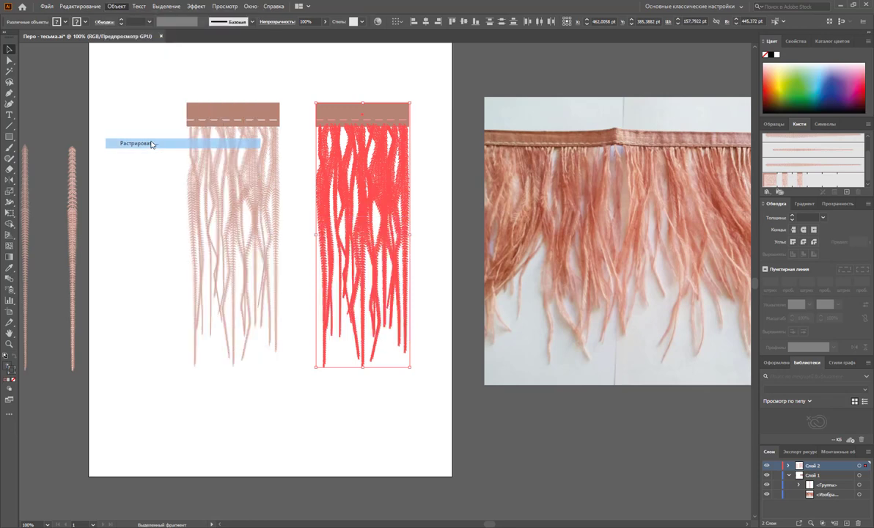
{"action": "left_click", "coordinate": [471, 341]}
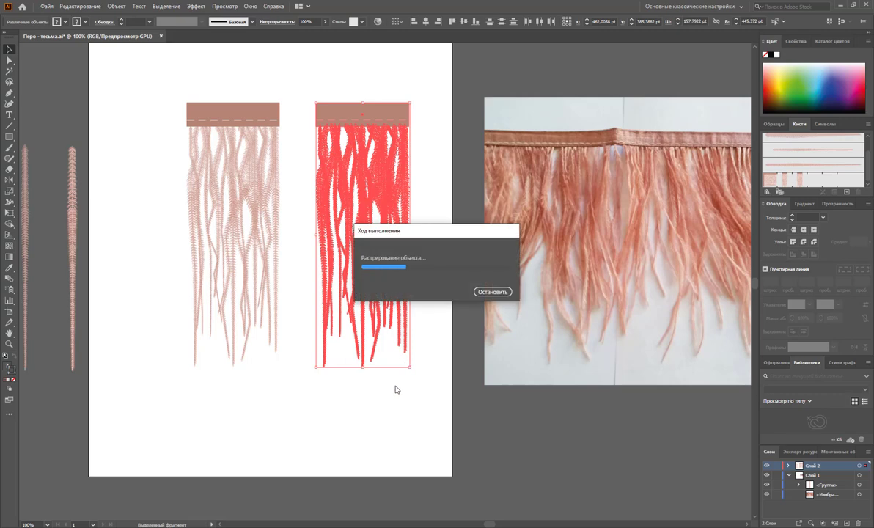
{"action": "left_click", "coordinate": [361, 375]}
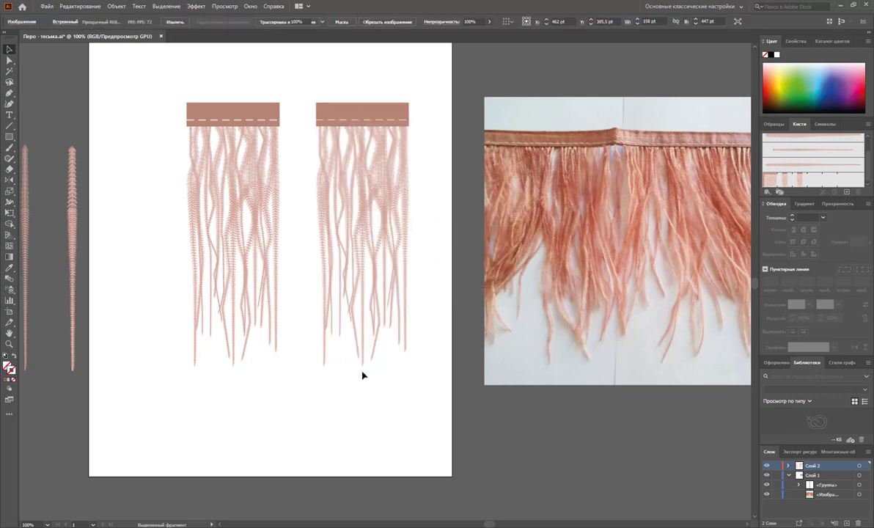
{"action": "key", "text": "z"}
{"action": "left_click", "coordinate": [322, 325], "text": "alt"}
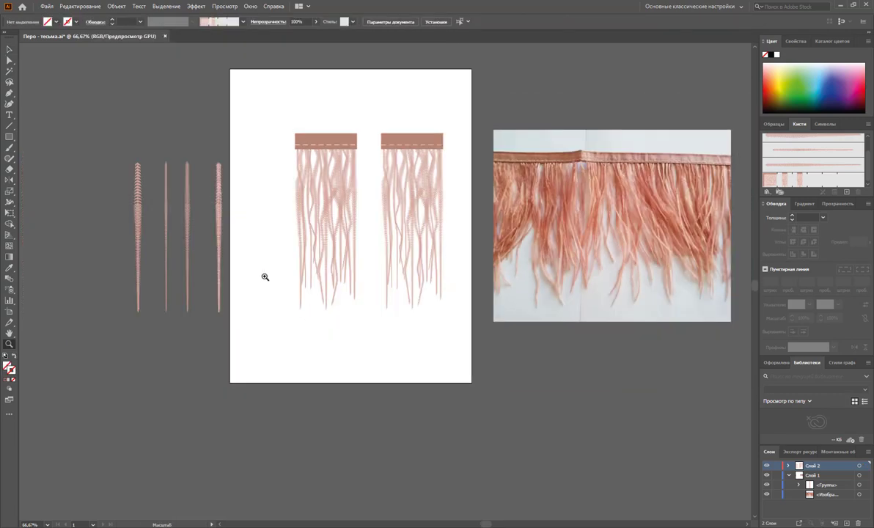
- Move the left fringe copy onto the left pasteboard
{"action": "key", "text": "v"}
{"action": "left_click_drag", "start_coordinate": [285, 145], "coordinate": [366, 296]}
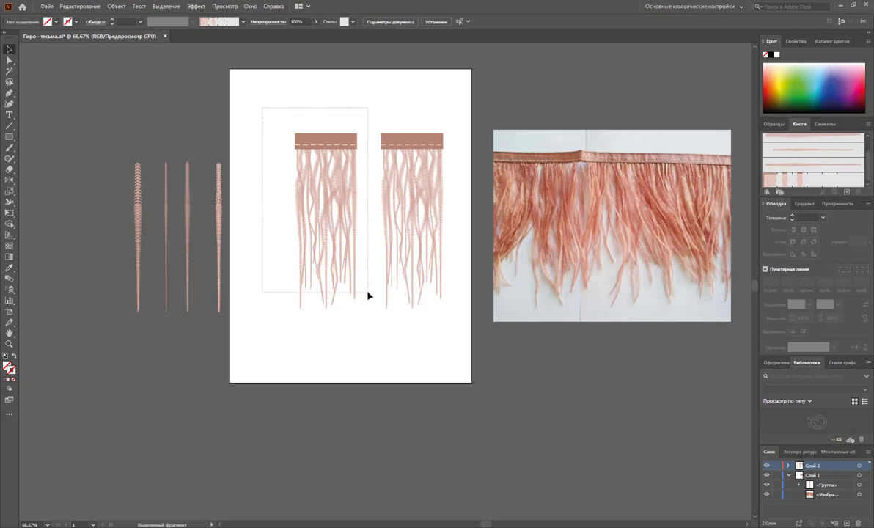
{"action": "left_click", "coordinate": [414, 192]}
{"action": "left_click_drag", "start_coordinate": [269, 118], "coordinate": [369, 324]}
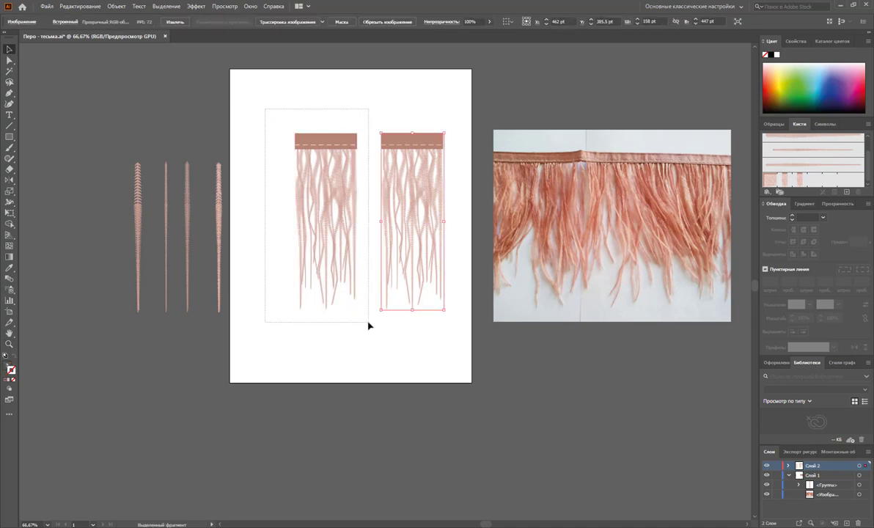
{"action": "left_click_drag", "start_coordinate": [301, 164], "coordinate": [60, 166]}
{"action": "left_click", "coordinate": [355, 156]}
- Make a Pattern Brush from the right rasterized fringe, then move it off the artboard to the lower left
{"action": "left_click_drag", "start_coordinate": [415, 164], "coordinate": [282, 139]}
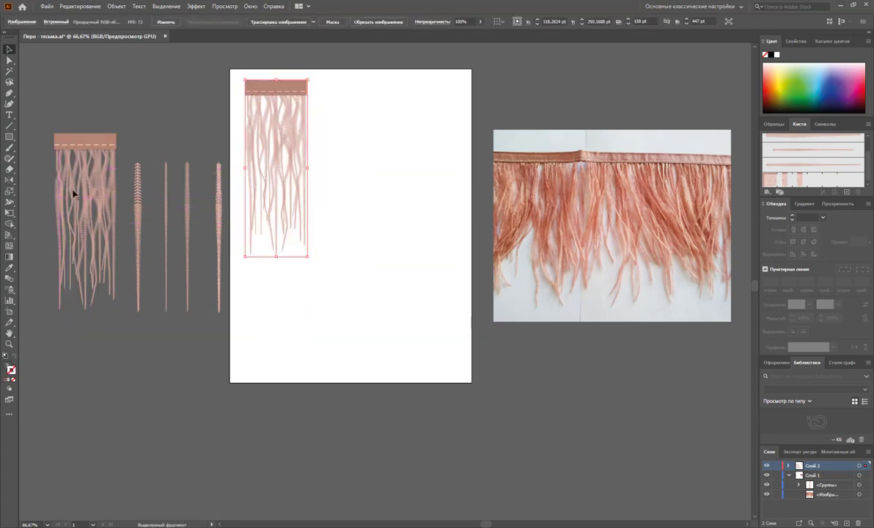
{"action": "left_click_drag", "start_coordinate": [251, 143], "coordinate": [806, 158]}
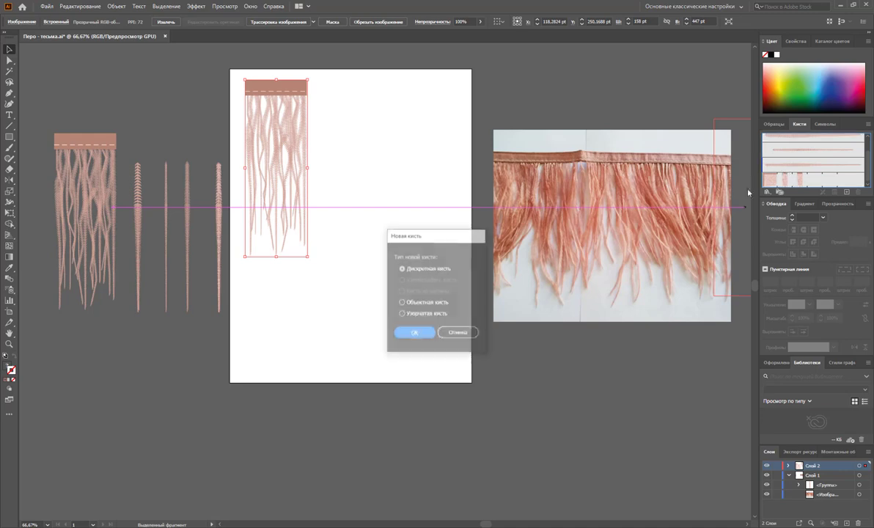
{"action": "left_click", "coordinate": [402, 314]}
{"action": "left_click", "coordinate": [415, 334]}
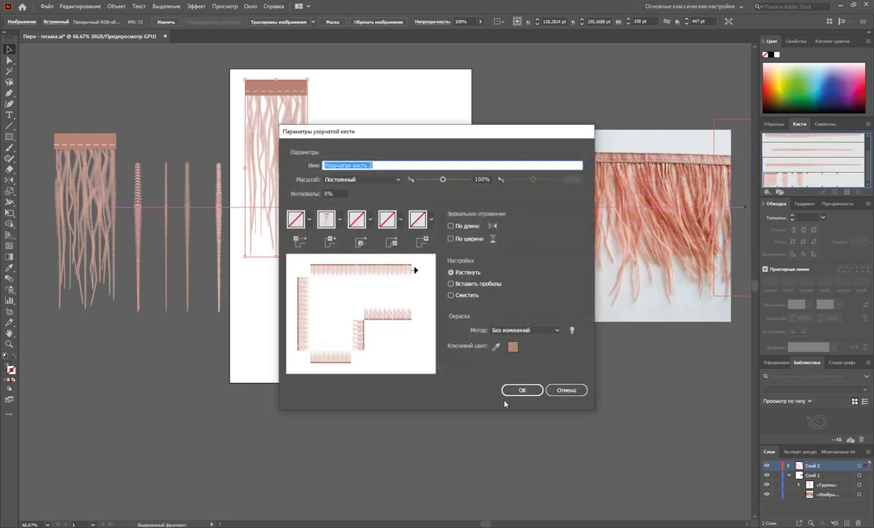
{"action": "left_click", "coordinate": [516, 393]}
{"action": "left_click", "coordinate": [386, 246]}
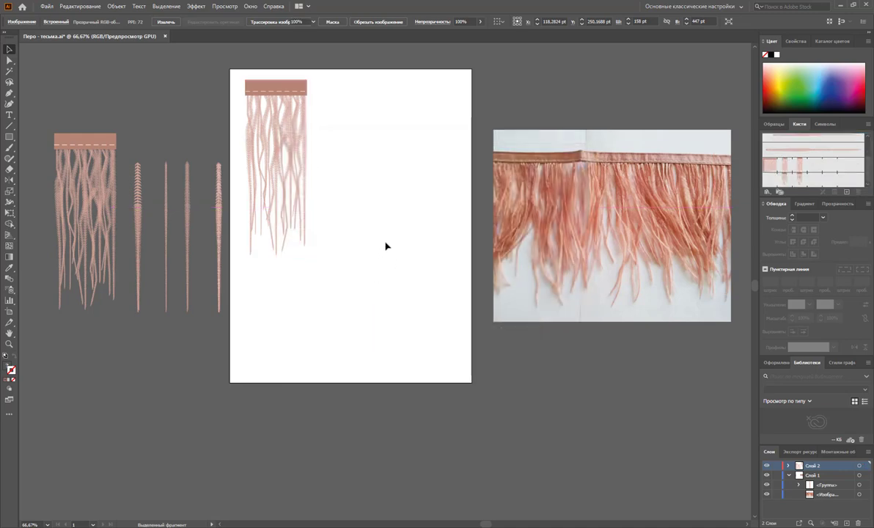
{"action": "left_click_drag", "start_coordinate": [292, 168], "coordinate": [84, 423]}
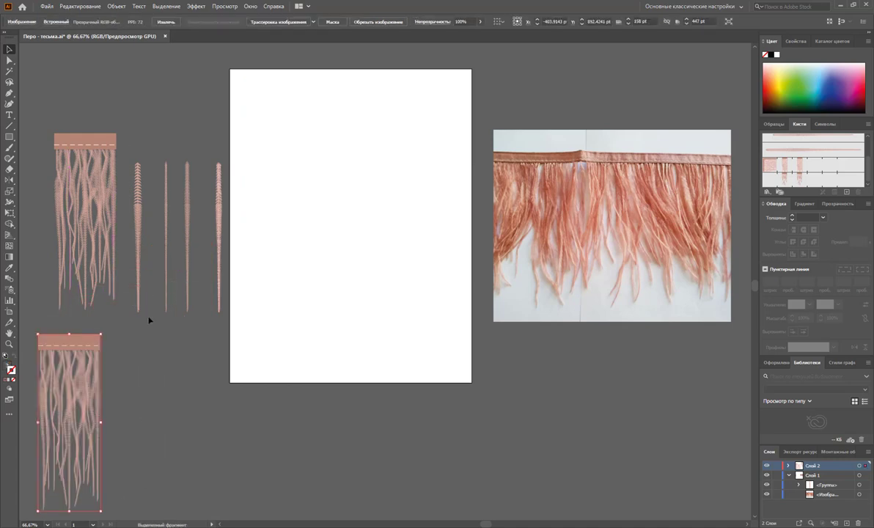
- Draw a horizontal line across the artboard top and apply the new fringe brush to it
{"action": "left_click", "coordinate": [10, 125]}
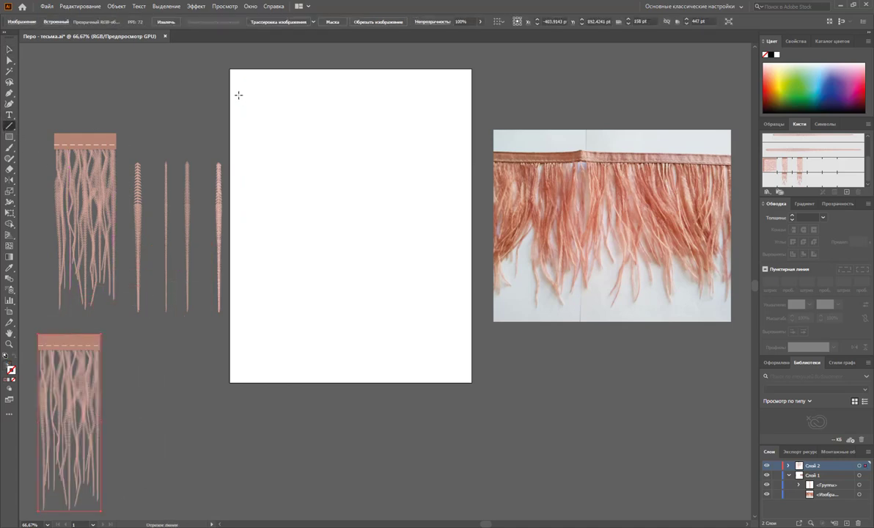
{"action": "left_click_drag", "start_coordinate": [238, 95], "coordinate": [454, 94]}
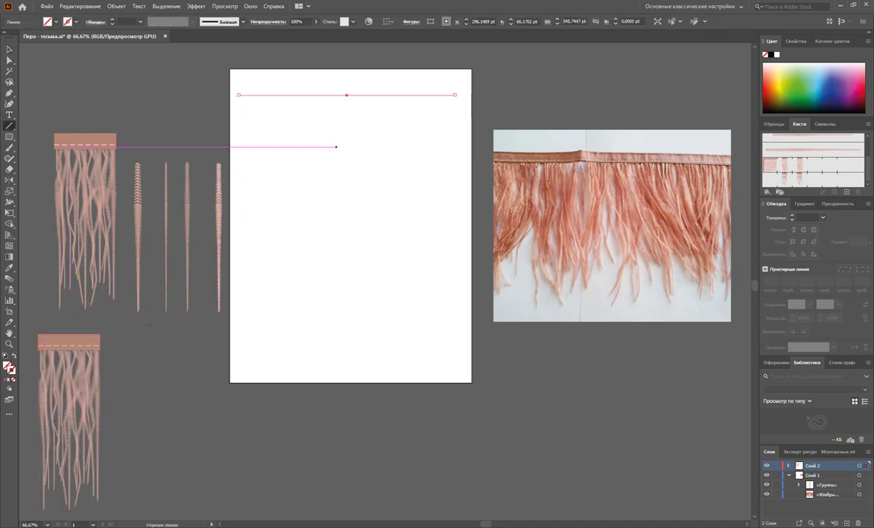
{"action": "left_click", "coordinate": [789, 179]}
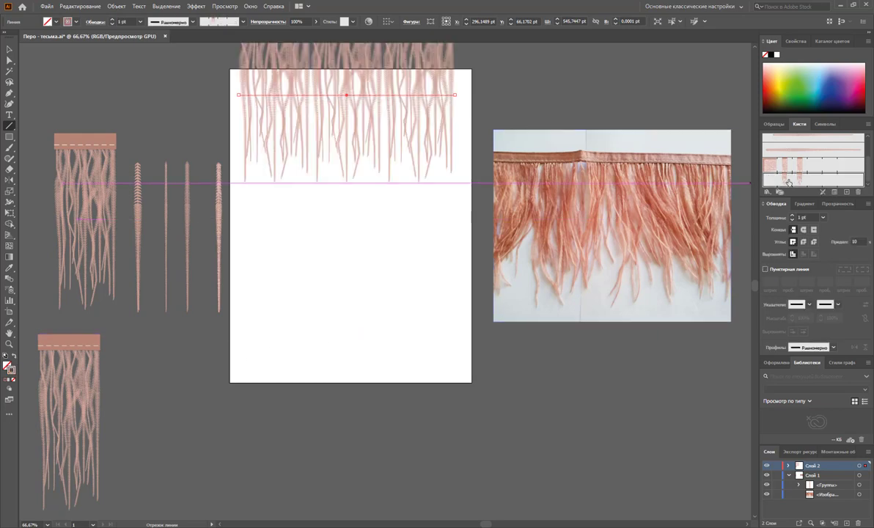
{"action": "left_click", "coordinate": [9, 49]}
{"action": "left_click", "coordinate": [344, 119]}
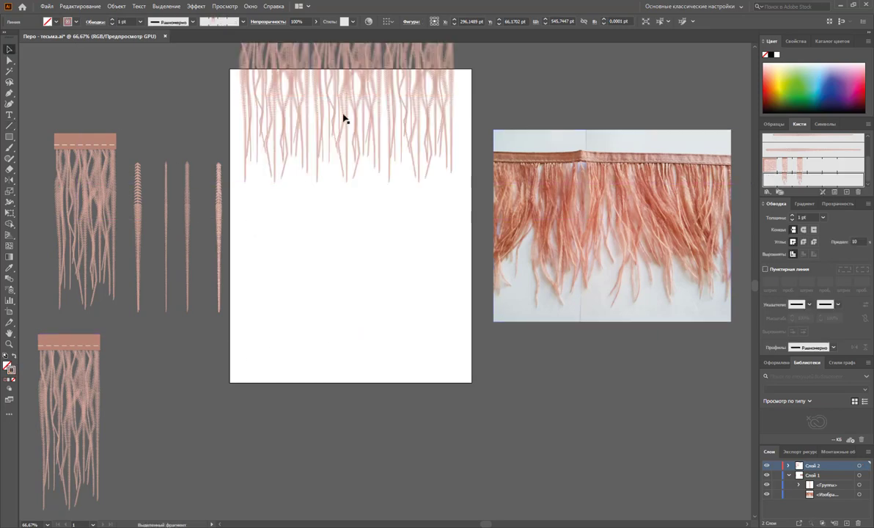
- Move the fringe band down onto the artboard and shift the lower-left sample slightly right
{"action": "mouse_move", "coordinate": [344, 119]}
{"action": "left_mouse_down"}
{"action": "mouse_move", "coordinate": [348, 183]}
{"action": "mouse_move", "coordinate": [364, 147]}
{"action": "left_mouse_up"}
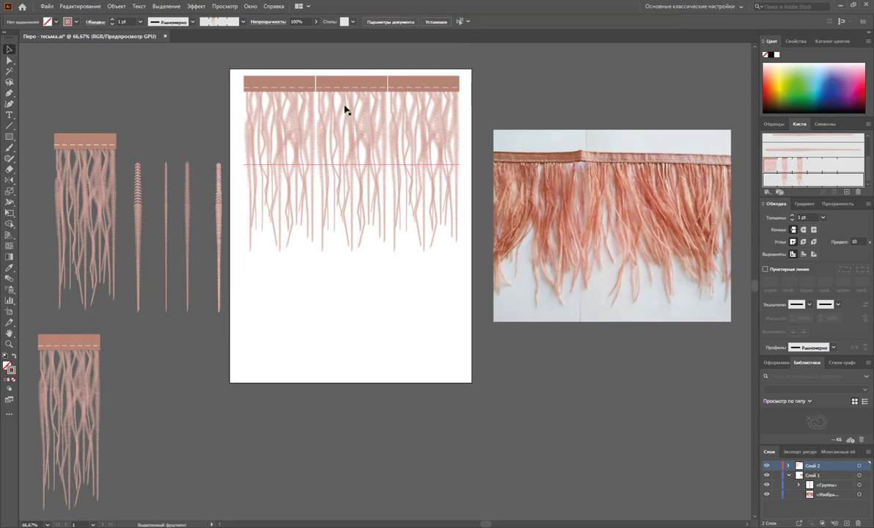
{"action": "left_click", "coordinate": [162, 366]}
{"action": "left_click_drag", "start_coordinate": [97, 345], "coordinate": [121, 345]}
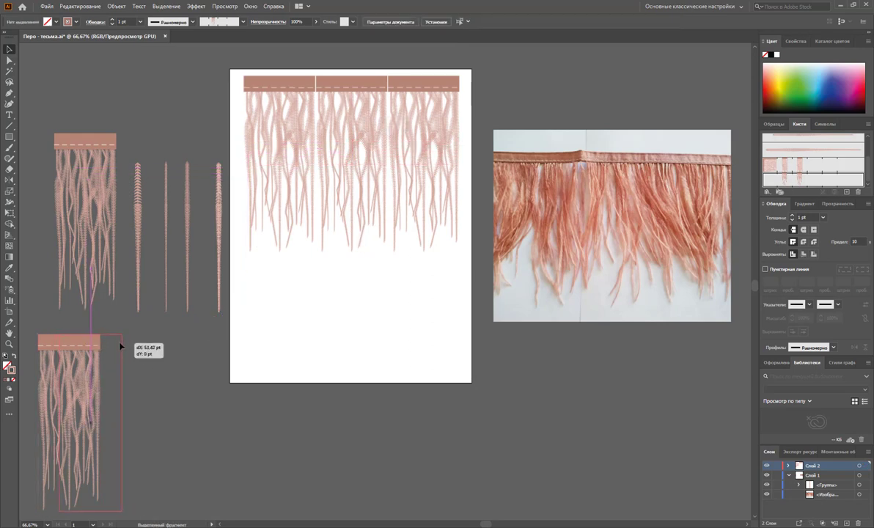
{"action": "left_click", "coordinate": [169, 362]}
{"action": "scroll", "coordinate": [178, 344], "scroll_direction": "down", "scroll_amount": 1}
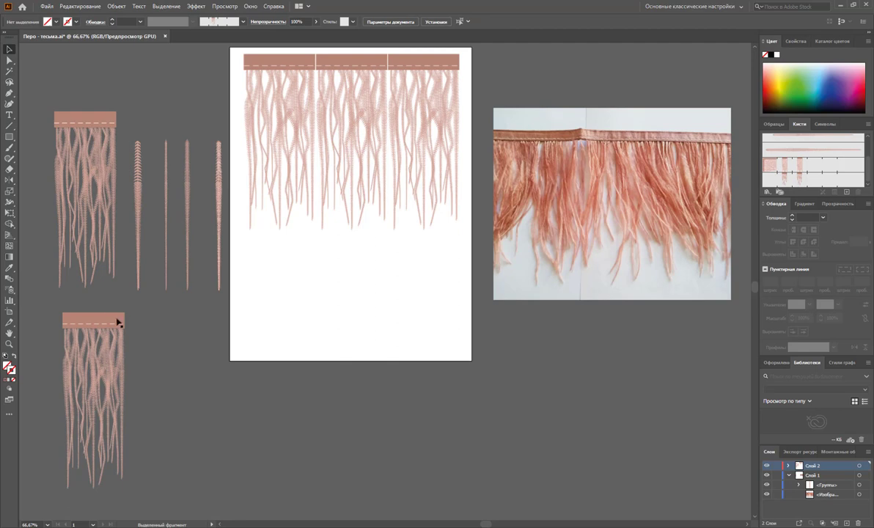
- Draw a no-fill, no-stroke rectangle over the lower fringe tile and fit its edges tightly
{"action": "left_click", "coordinate": [9, 136]}
{"action": "left_click_drag", "start_coordinate": [64, 313], "coordinate": [124, 485]}
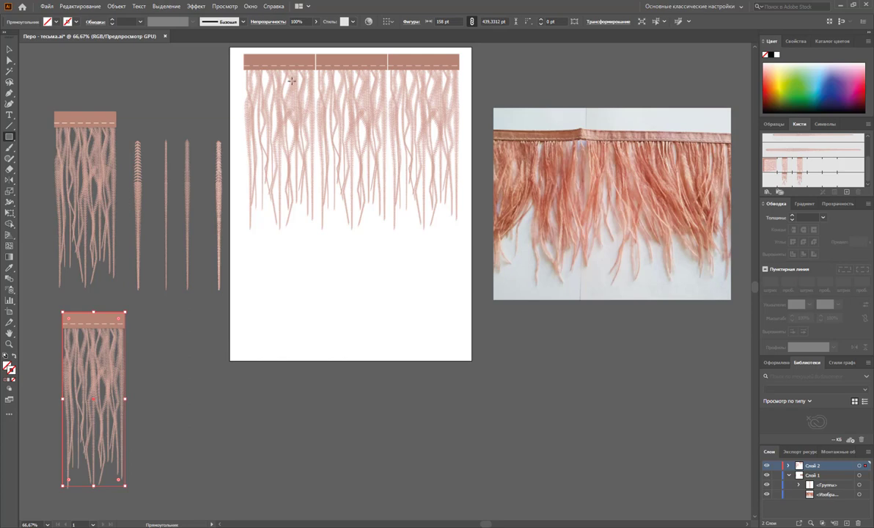
{"action": "left_click", "coordinate": [9, 344]}
{"action": "left_click_drag", "start_coordinate": [118, 349], "coordinate": [176, 344]}
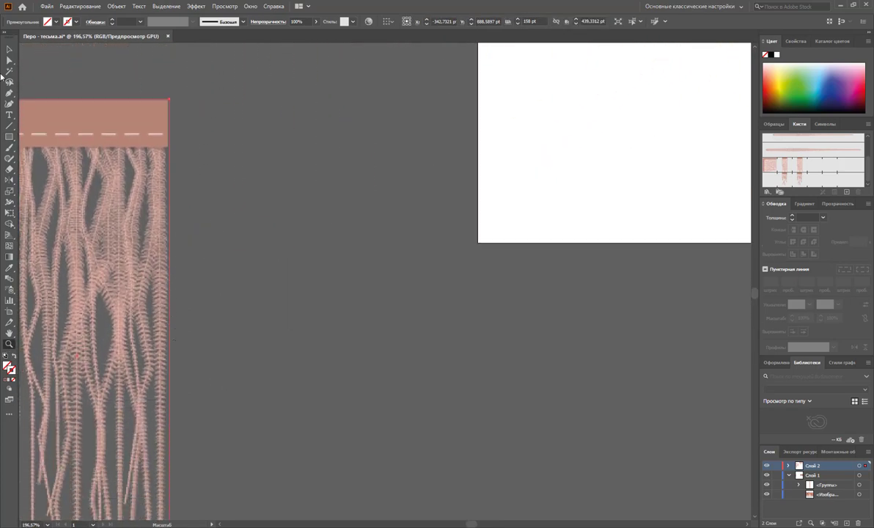
{"action": "left_click", "coordinate": [8, 49]}
{"action": "left_click_drag", "start_coordinate": [169, 357], "coordinate": [166, 357]}
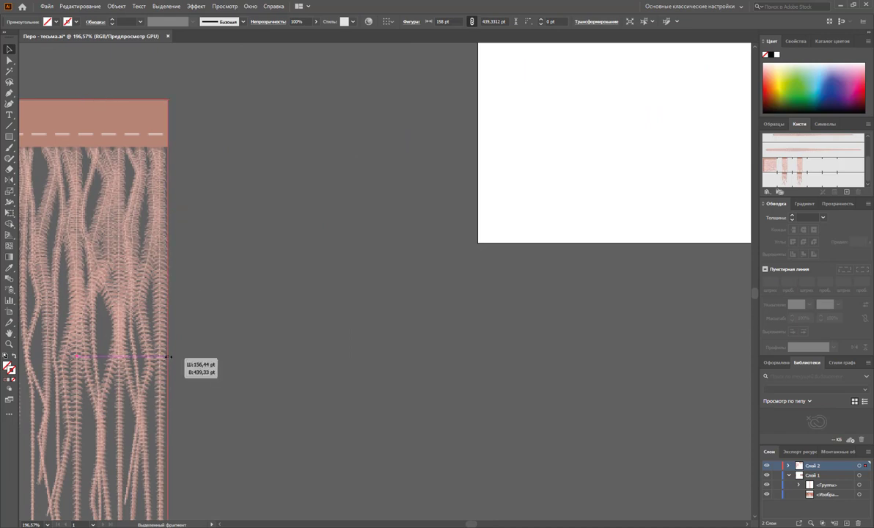
{"action": "scroll", "coordinate": [159, 358], "scroll_direction": "down", "scroll_amount": 2}
{"action": "scroll", "coordinate": [160, 358], "scroll_direction": "down", "scroll_amount": 3}
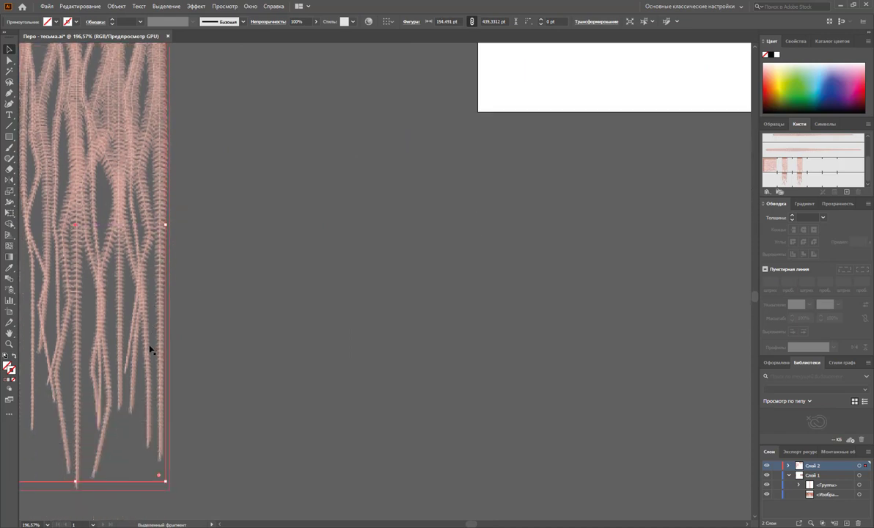
{"action": "left_click_drag", "start_coordinate": [75, 483], "coordinate": [75, 493]}
{"action": "scroll", "coordinate": [105, 375], "scroll_direction": "up", "scroll_amount": 3}
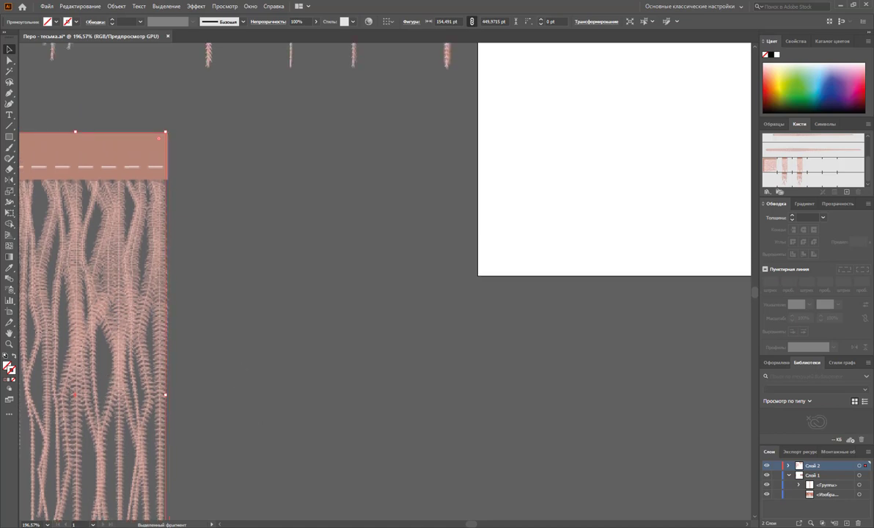
{"action": "left_click_drag", "start_coordinate": [471, 525], "coordinate": [467, 525]}
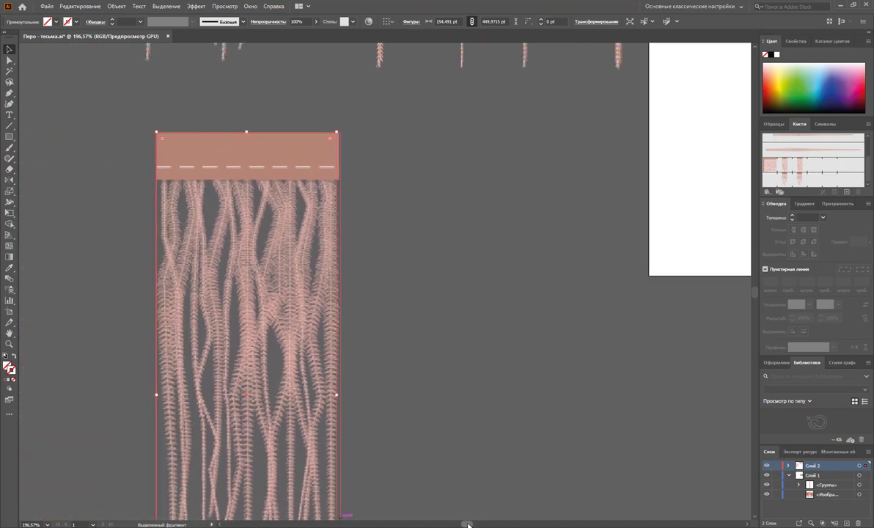
{"action": "left_click_drag", "start_coordinate": [156, 395], "coordinate": [158, 395]}
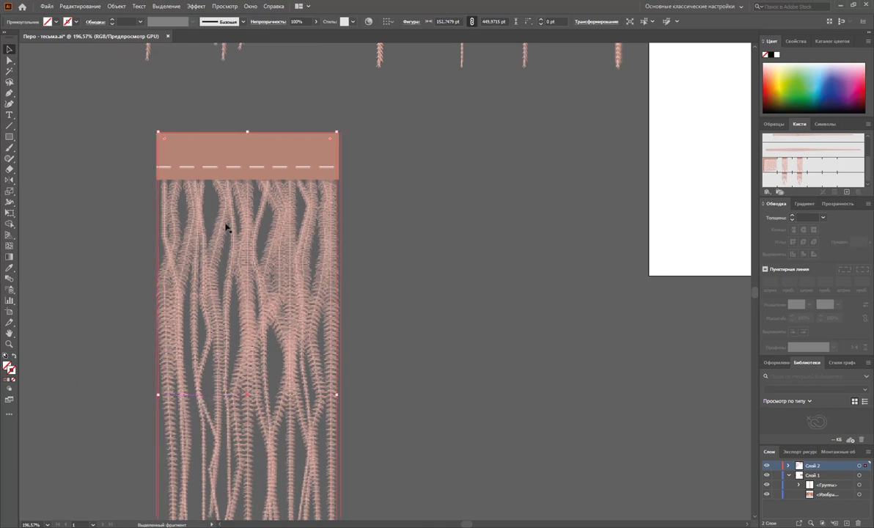
- Send the rectangle to the back and select the tile with its backing rectangle
{"action": "right_click", "coordinate": [346, 220]}
{"action": "mouse_move", "coordinate": [374, 370]}
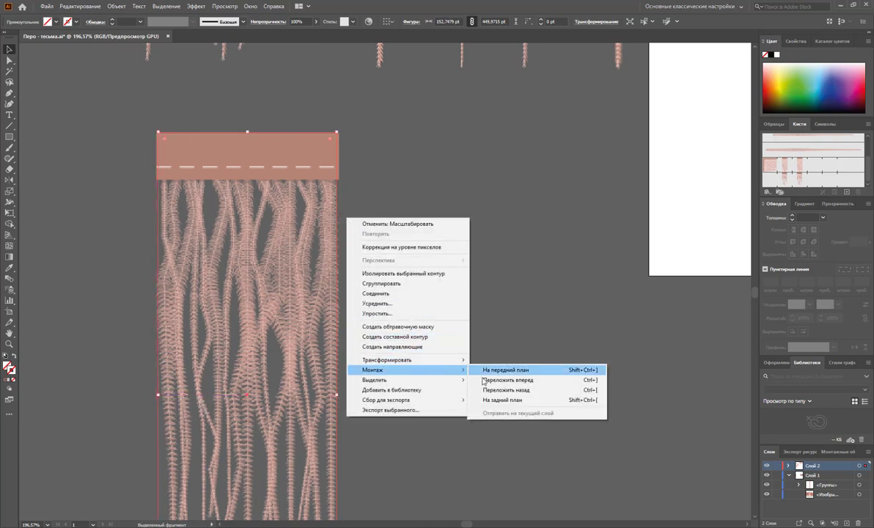
{"action": "left_click", "coordinate": [488, 400]}
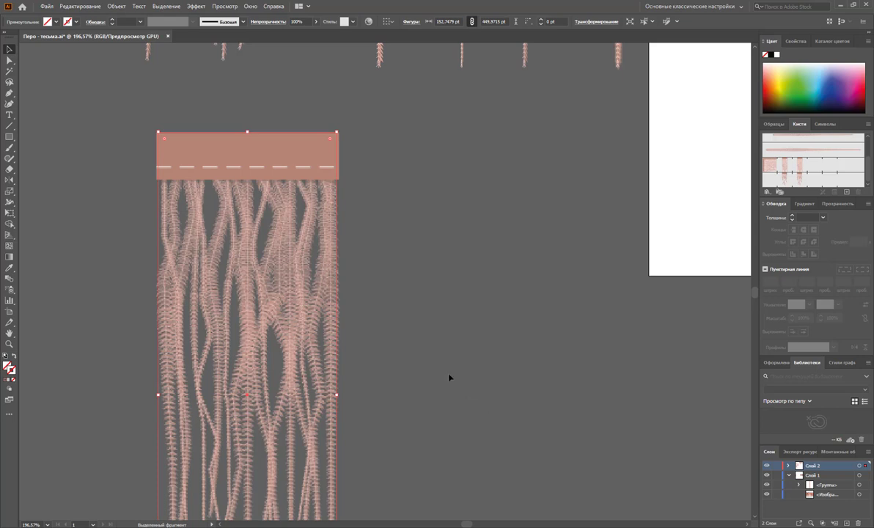
{"action": "left_click", "coordinate": [398, 291]}
{"action": "left_click", "coordinate": [242, 307]}
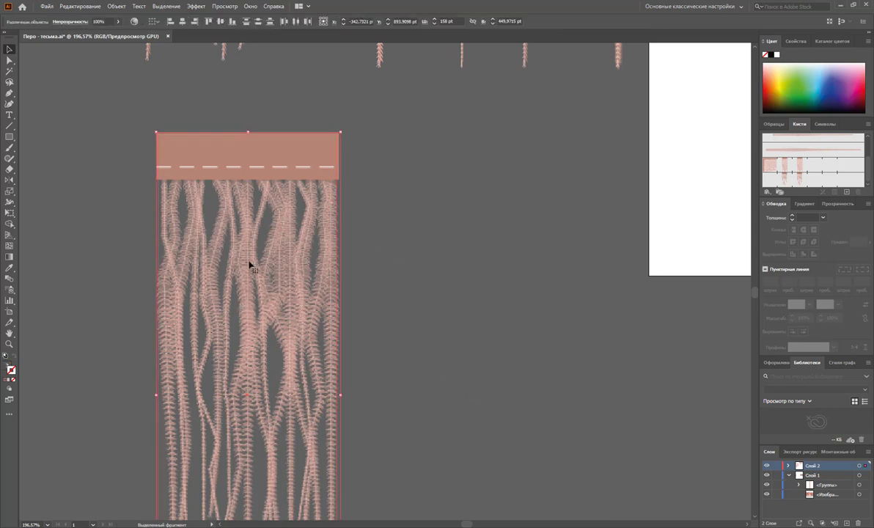
- Make a new Pattern Brush from the lower fringe tile with default settings
{"action": "left_click_drag", "start_coordinate": [749, 220], "coordinate": [769, 179]}
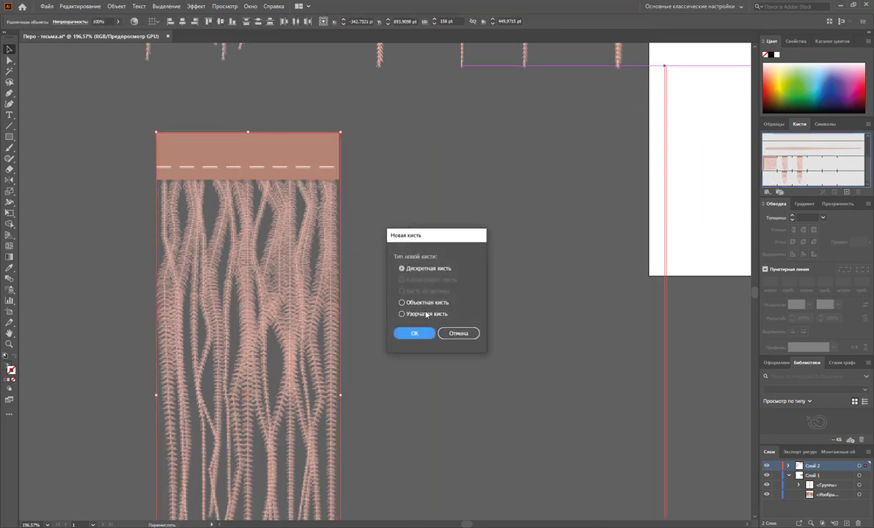
{"action": "left_click", "coordinate": [401, 313]}
{"action": "left_click", "coordinate": [414, 334]}
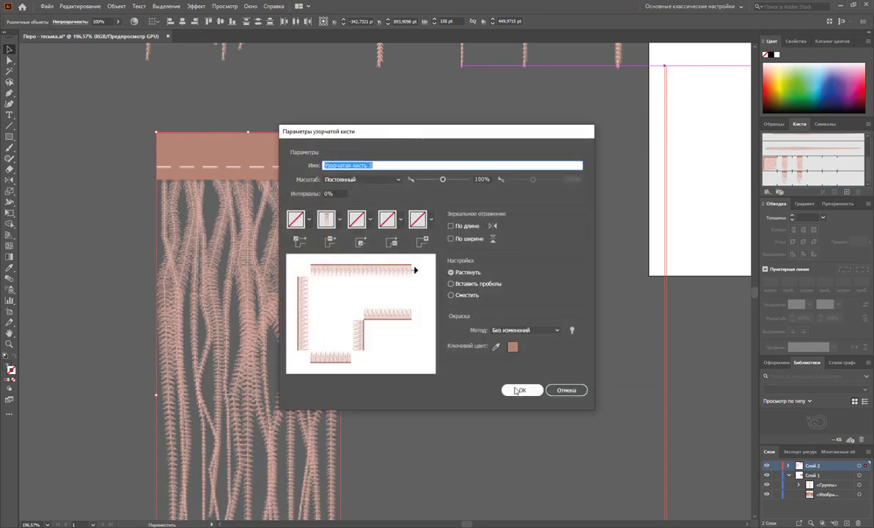
{"action": "left_click", "coordinate": [520, 391]}
{"action": "left_click", "coordinate": [539, 310]}
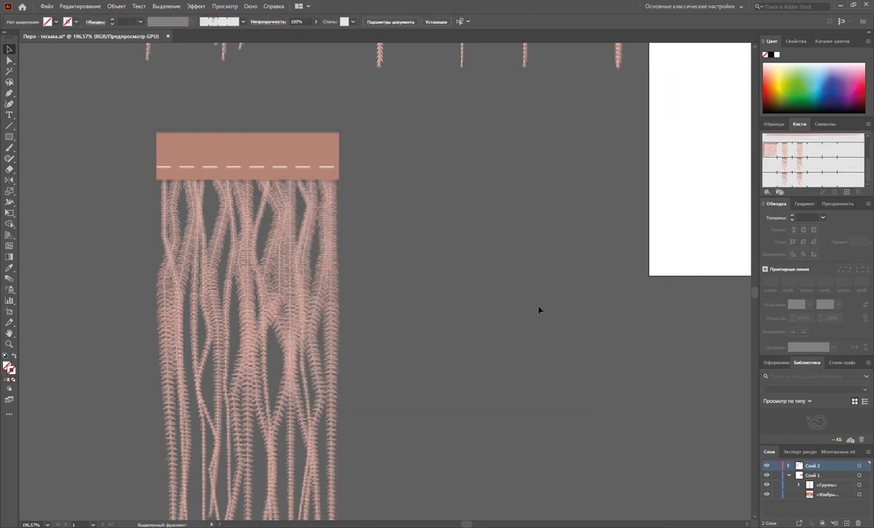
- Select the fringe line on the artboard and try different fringe pattern brushes on it
{"action": "key", "text": "z"}
{"action": "left_click", "coordinate": [667, 223], "text": "alt"}
{"action": "left_click", "coordinate": [699, 133], "text": "alt"}
{"action": "left_click", "coordinate": [554, 167], "text": "alt"}
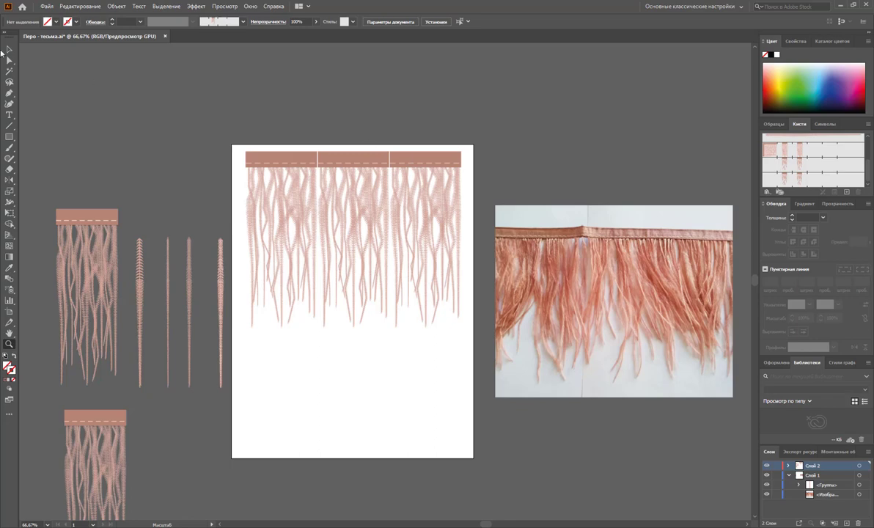
{"action": "left_click", "coordinate": [9, 50]}
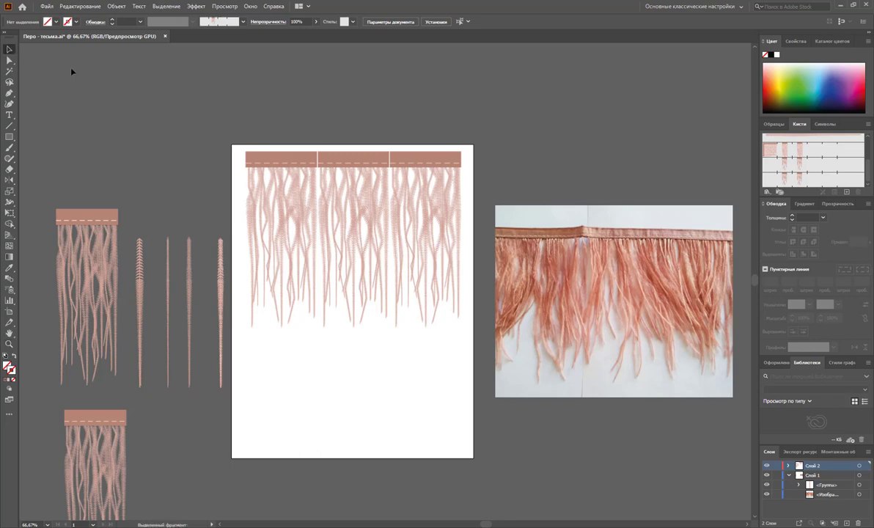
{"action": "left_click", "coordinate": [790, 181]}
{"action": "left_click", "coordinate": [376, 194]}
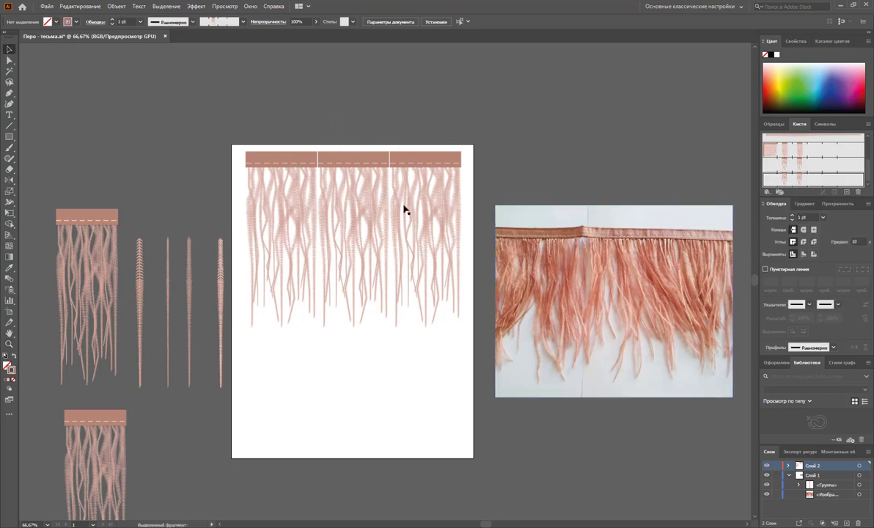
{"action": "left_click", "coordinate": [802, 169]}
{"action": "left_click", "coordinate": [794, 162]}
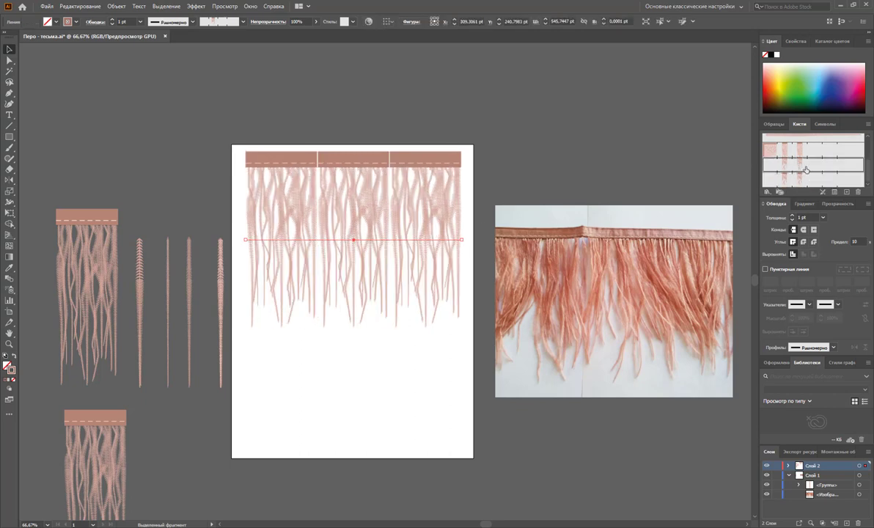
- Delete the old fringe brush with Remove Strokes and apply the new fringe brush to the line
{"action": "left_click", "coordinate": [858, 191]}
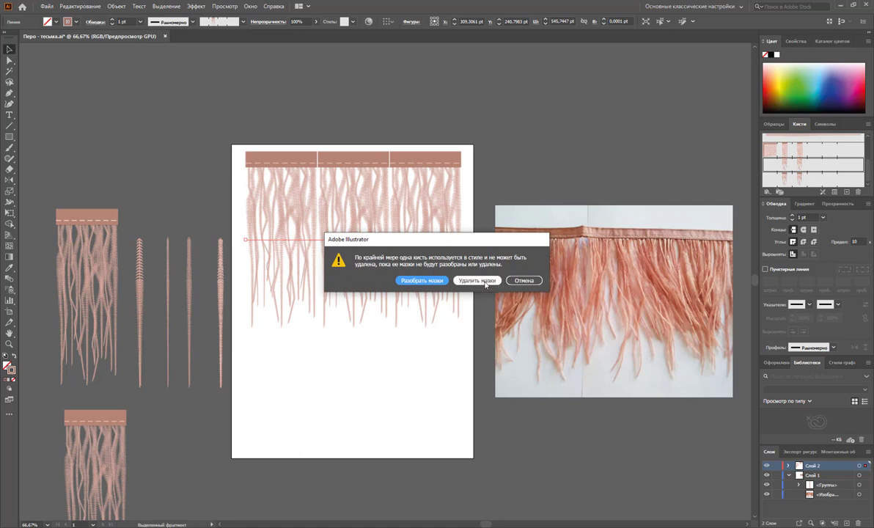
{"action": "left_click", "coordinate": [461, 282]}
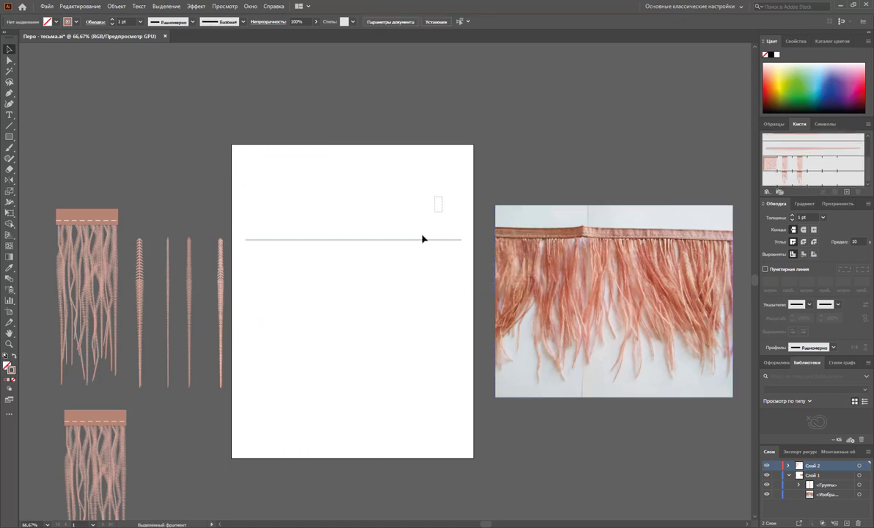
{"action": "left_click", "coordinate": [806, 167]}
{"action": "left_click", "coordinate": [411, 335]}
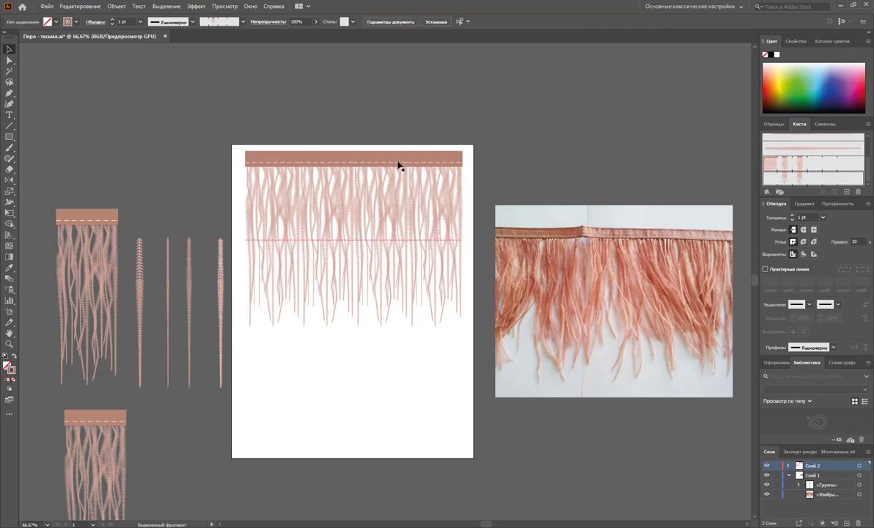
- Move the fringe band down and add two duplicates placed slightly higher
{"action": "mouse_move", "coordinate": [398, 161]}
{"action": "left_mouse_down"}
{"action": "mouse_move", "coordinate": [394, 299]}
{"action": "mouse_move", "coordinate": [395, 247]}
{"action": "left_mouse_up"}
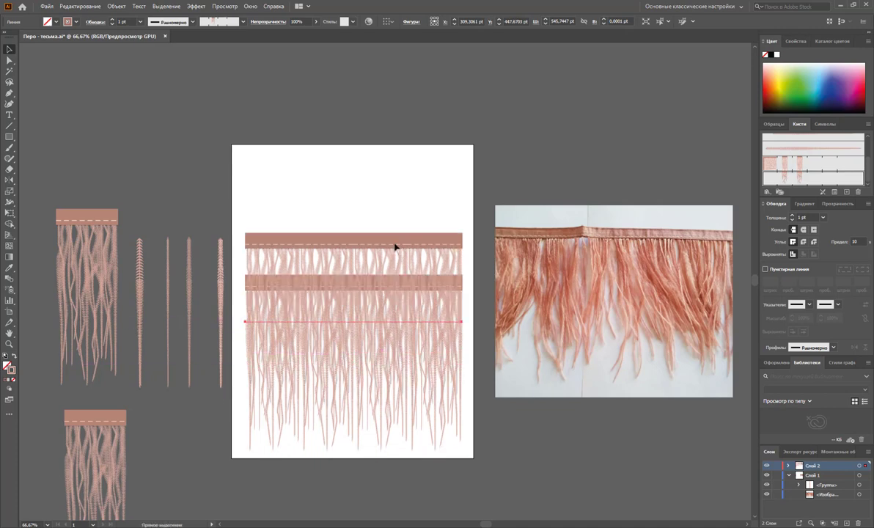
{"action": "key", "text": "ctrl+d"}
{"action": "key", "text": "ctrl+z"}
{"action": "key", "text": "ctrl+z"}
{"action": "key", "text": "ctrl+d"}
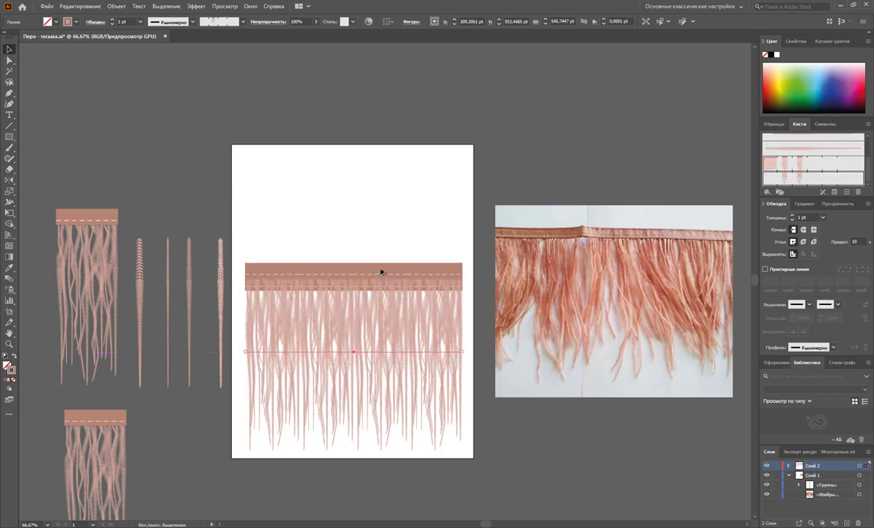
{"action": "key", "text": "ctrl+d"}
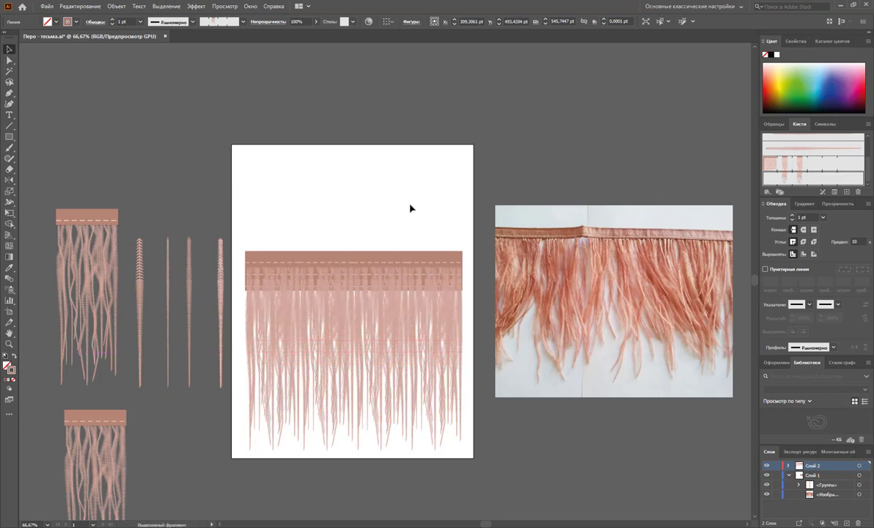
- Shift the top fringe copy slightly left, undo an unwanted upward move, and select one copy
{"action": "left_click_drag", "start_coordinate": [407, 204], "coordinate": [378, 262]}
{"action": "left_click_drag", "start_coordinate": [249, 274], "coordinate": [243, 274]}
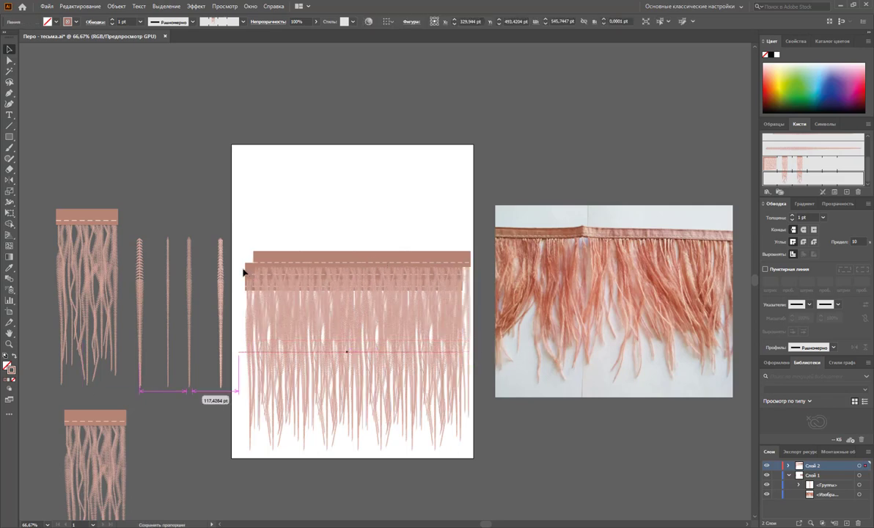
{"action": "left_click", "coordinate": [314, 232]}
{"action": "left_click_drag", "start_coordinate": [347, 383], "coordinate": [352, 360]}
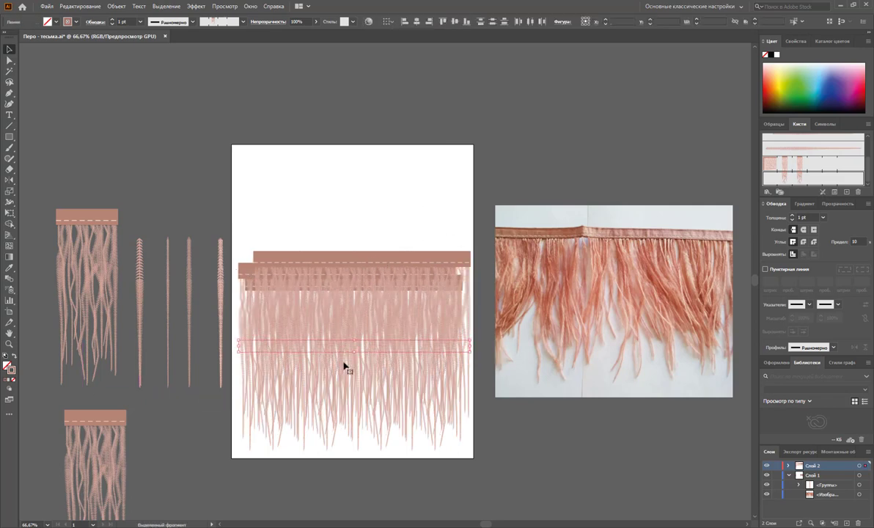
{"action": "key", "text": "ctrl+z"}
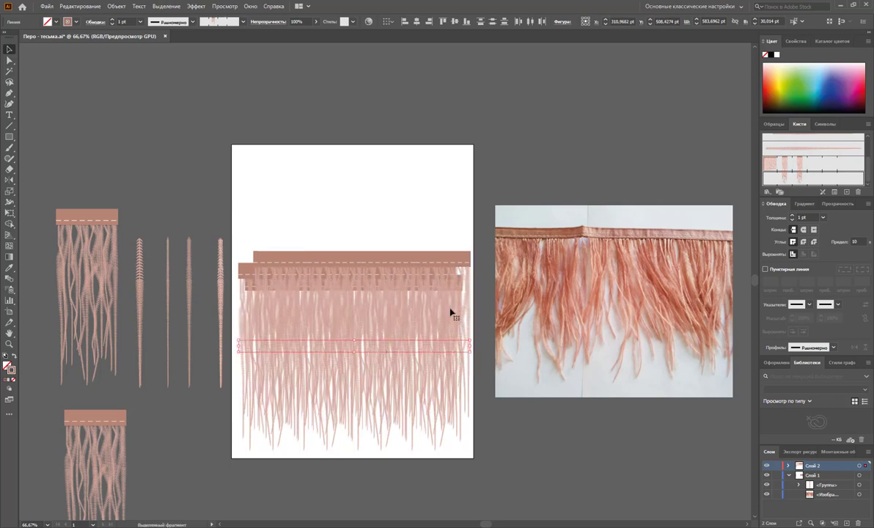
{"action": "key", "text": "ctrl+shift+a"}
{"action": "left_click", "coordinate": [332, 419]}
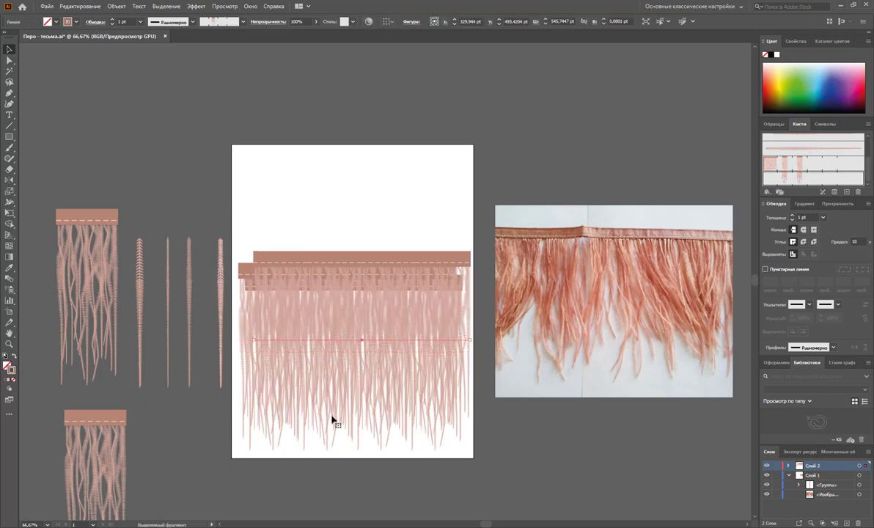
- Recolor the selected fringe a darker dusty pink with Recolor Artwork and move it onto the artboard
{"action": "left_click", "coordinate": [368, 22]}
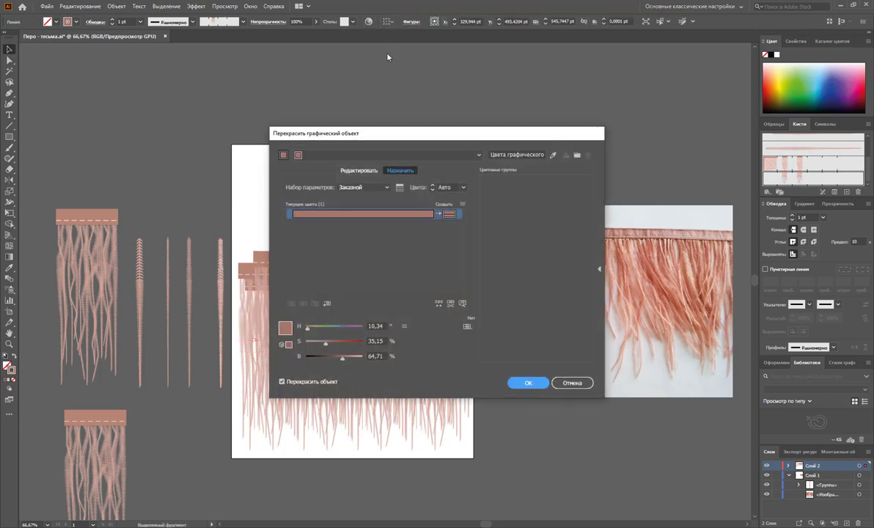
{"action": "left_click_drag", "start_coordinate": [445, 134], "coordinate": [584, 98]}
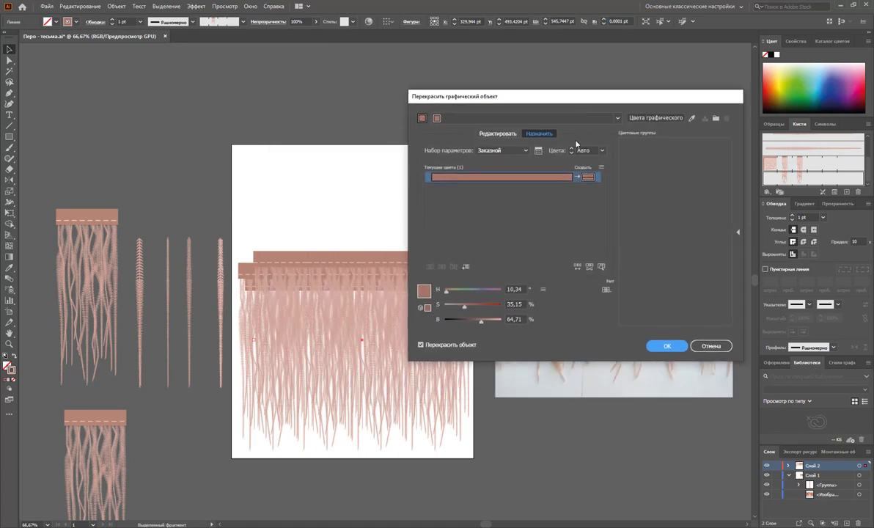
{"action": "double_click", "coordinate": [588, 178]}
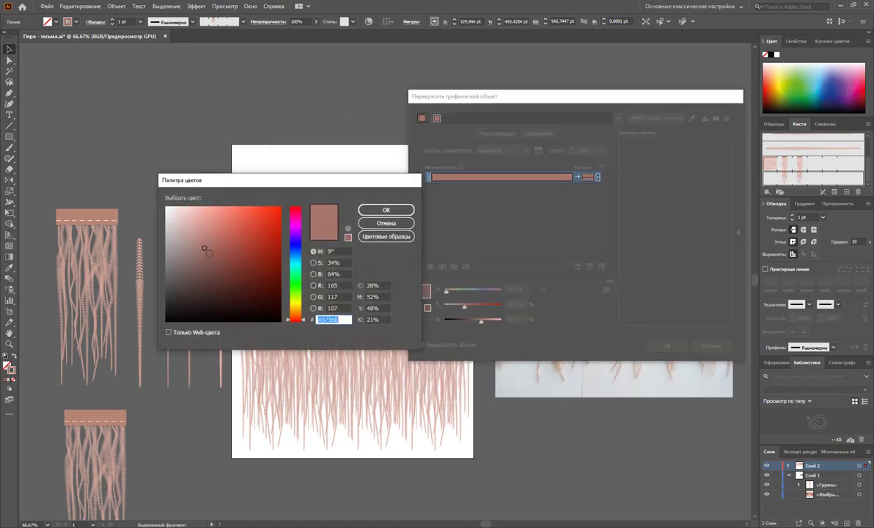
{"action": "left_click", "coordinate": [214, 262]}
{"action": "left_click", "coordinate": [386, 210]}
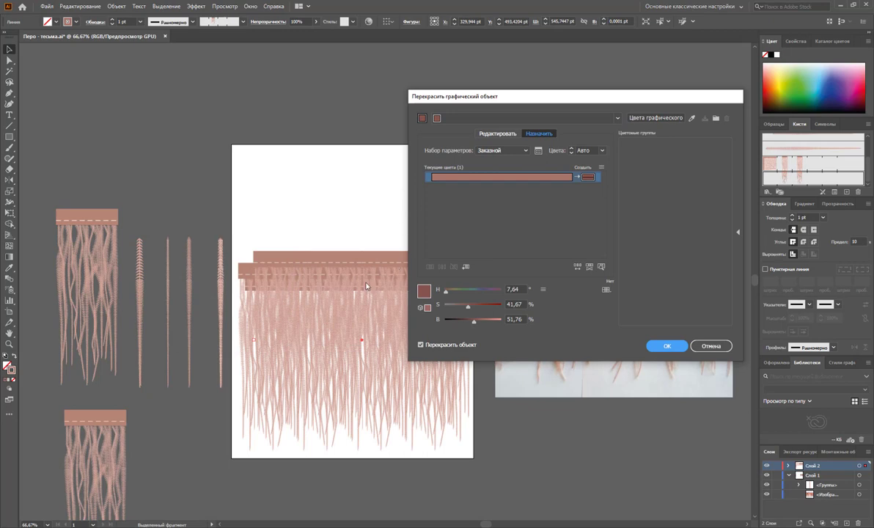
{"action": "left_click", "coordinate": [666, 345]}
{"action": "mouse_move", "coordinate": [364, 279]}
{"action": "left_mouse_down"}
{"action": "mouse_move", "coordinate": [550, 394]}
{"action": "mouse_move", "coordinate": [545, 381]}
{"action": "mouse_move", "coordinate": [359, 321]}
{"action": "left_mouse_up"}
{"action": "left_click", "coordinate": [429, 192]}
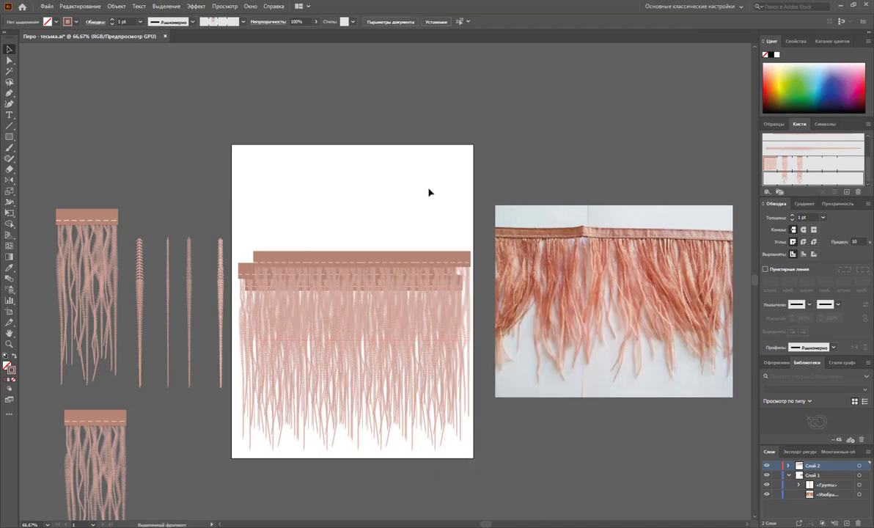
- Undo the offset copies, set the fringe line's stroke weight to 0,25 pt, and move it up the page
{"action": "key", "text": "ctrl+z"}
{"action": "key", "text": "ctrl+z"}
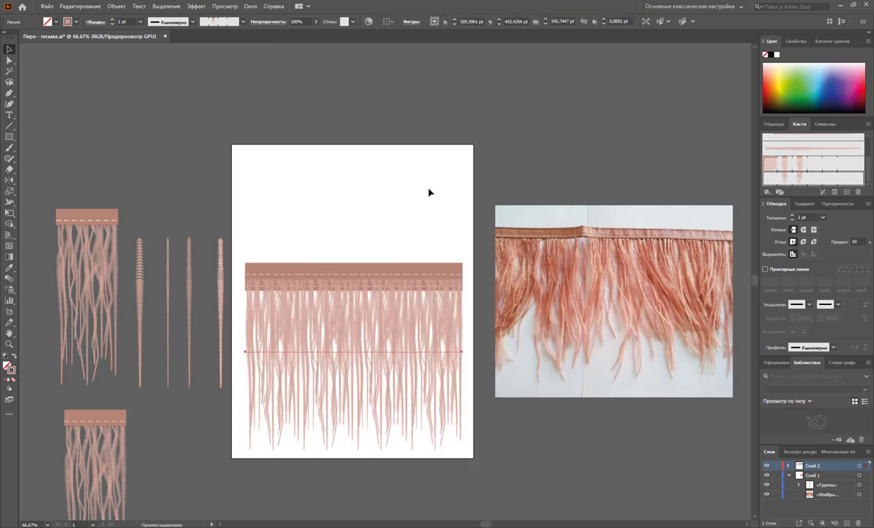
{"action": "key", "text": "ctrl+z"}
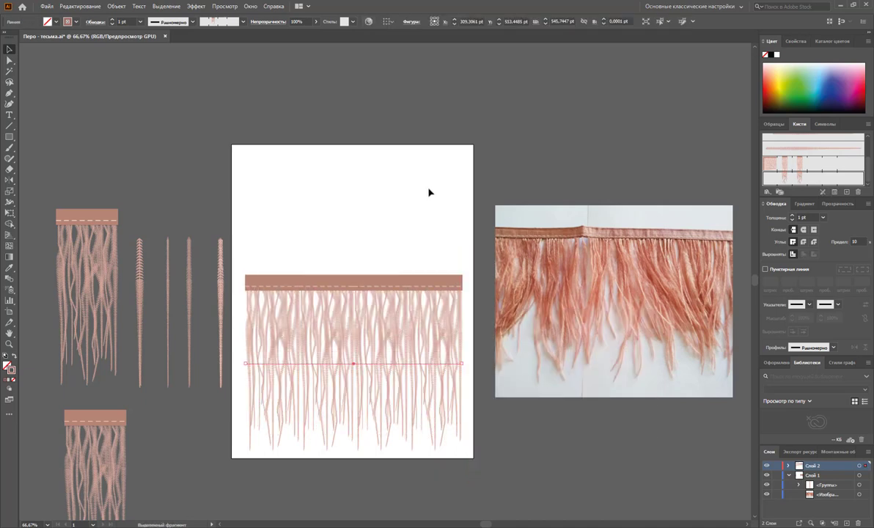
{"action": "left_click_drag", "start_coordinate": [429, 192], "coordinate": [352, 317]}
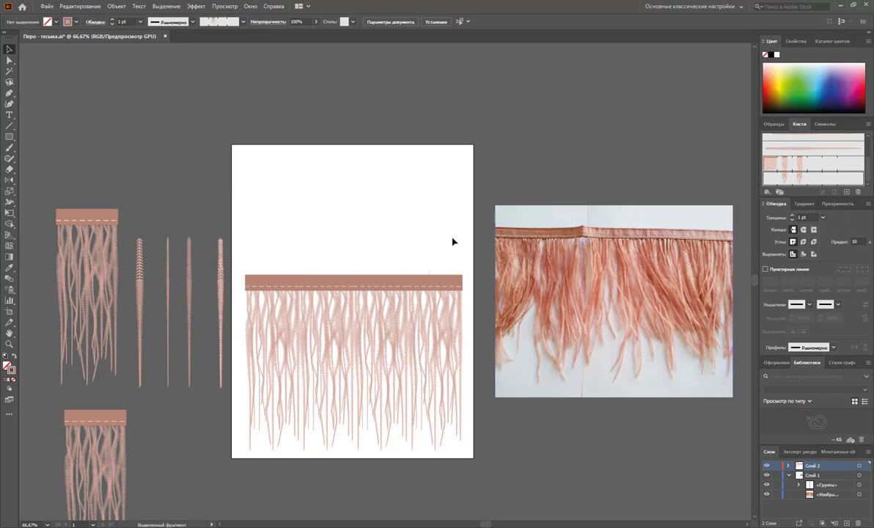
{"action": "left_click_drag", "start_coordinate": [452, 241], "coordinate": [334, 400]}
{"action": "left_click", "coordinate": [822, 217]}
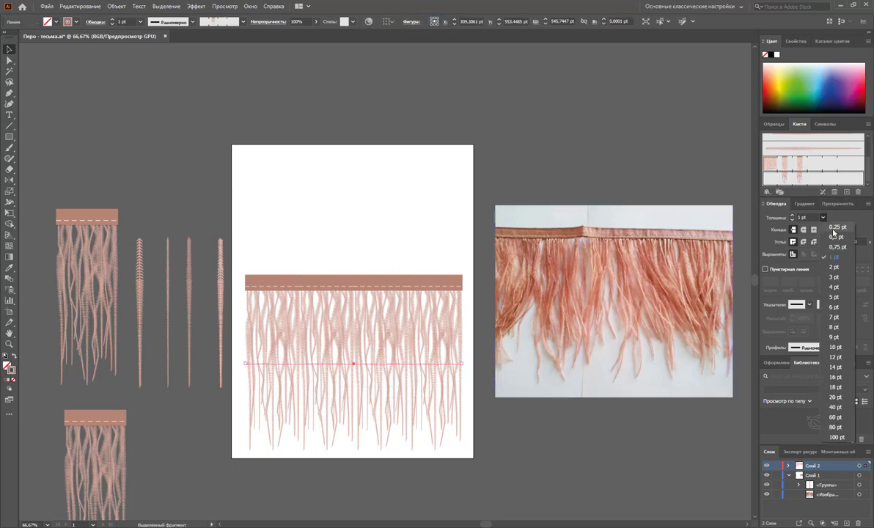
{"action": "left_click", "coordinate": [836, 227]}
{"action": "mouse_move", "coordinate": [386, 355]}
{"action": "left_mouse_down"}
{"action": "mouse_move", "coordinate": [408, 177]}
{"action": "mouse_move", "coordinate": [381, 227]}
{"action": "left_mouse_up"}
{"action": "left_click", "coordinate": [409, 303]}
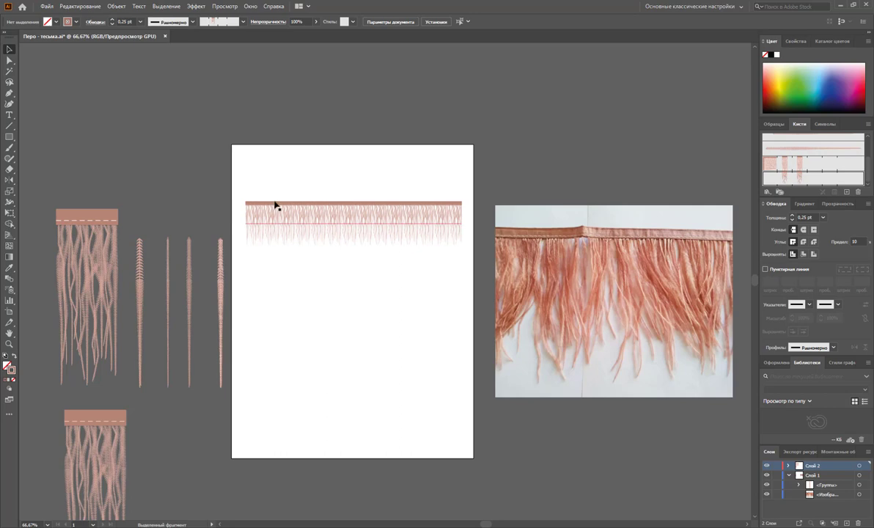
- Try a higher duplicate of the fringe, then undo back to a single band
{"action": "scroll", "coordinate": [284, 197], "scroll_direction": "down", "scroll_amount": 3}
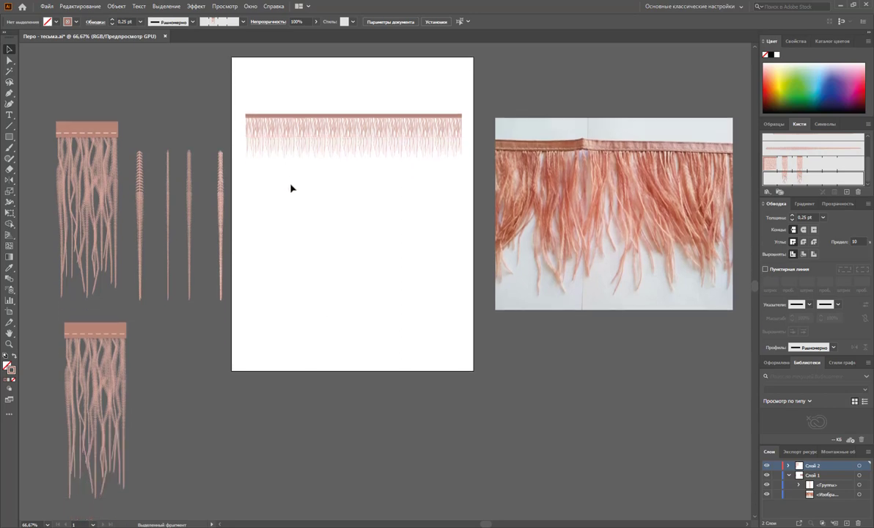
{"action": "left_click_drag", "start_coordinate": [368, 130], "coordinate": [369, 78]}
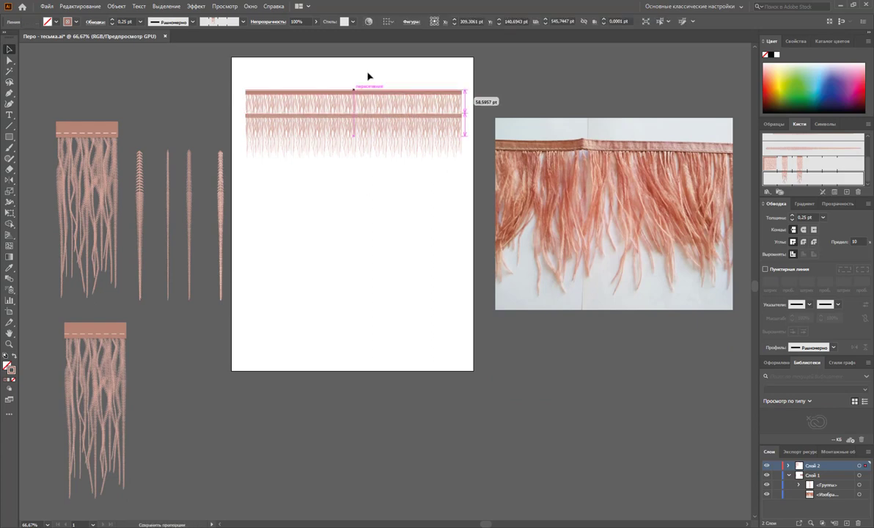
{"action": "key", "text": "ctrl+z"}
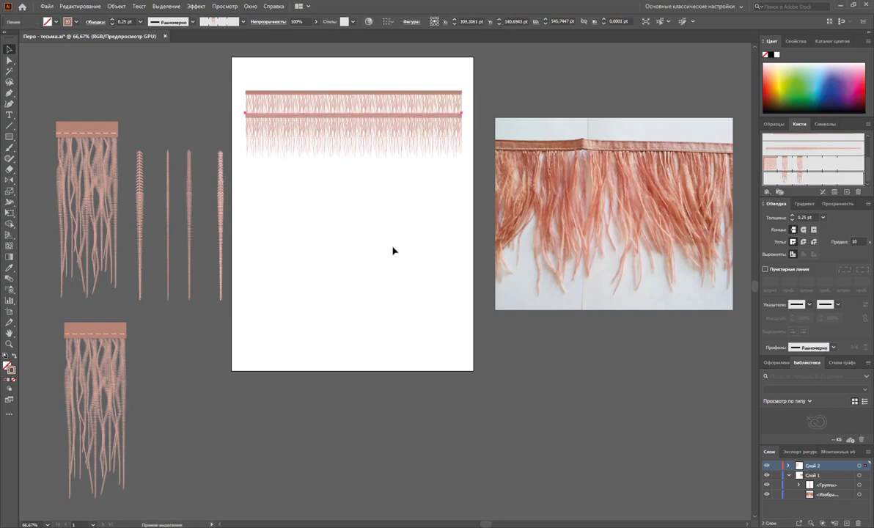
{"action": "key", "text": "ctrl+z"}
{"action": "left_click", "coordinate": [46, 286]}
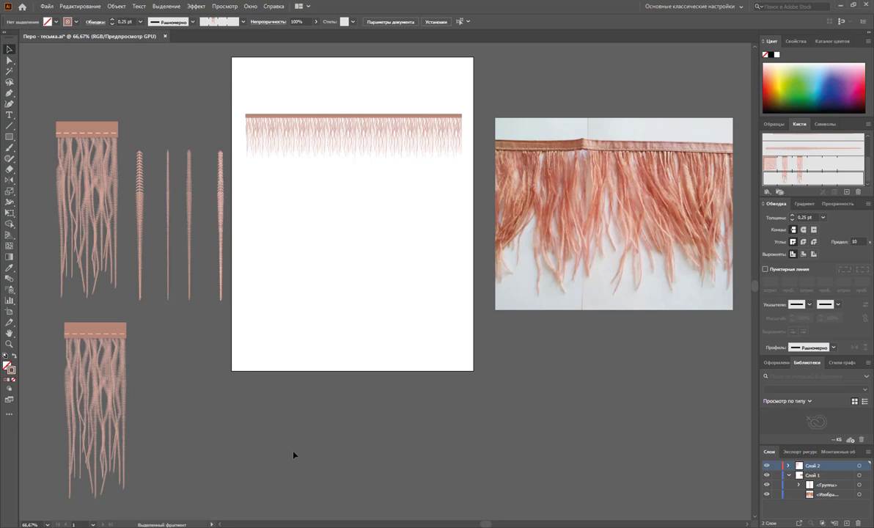
- Raise the fringe line's stroke weight to 0,5 pt then 0,75 pt, moving the band lower
{"action": "left_click", "coordinate": [328, 136]}
{"action": "left_click", "coordinate": [823, 218]}
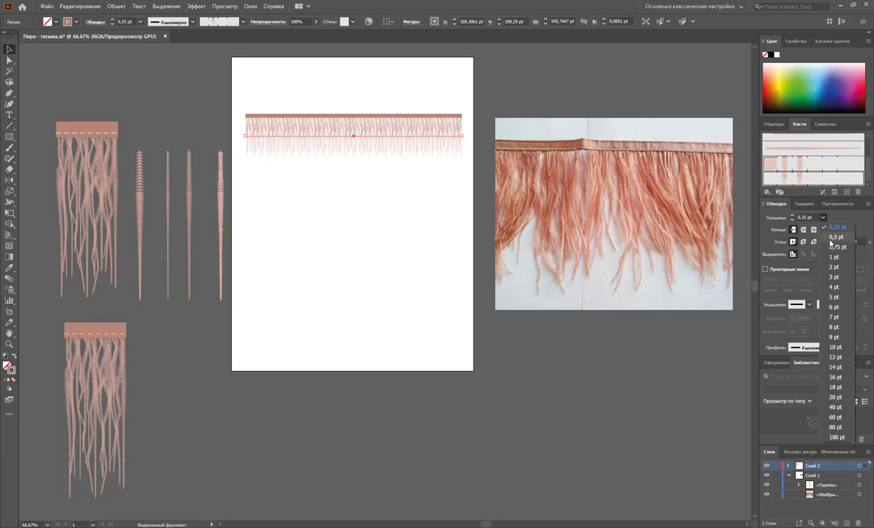
{"action": "left_click", "coordinate": [827, 229]}
{"action": "left_click", "coordinate": [446, 236]}
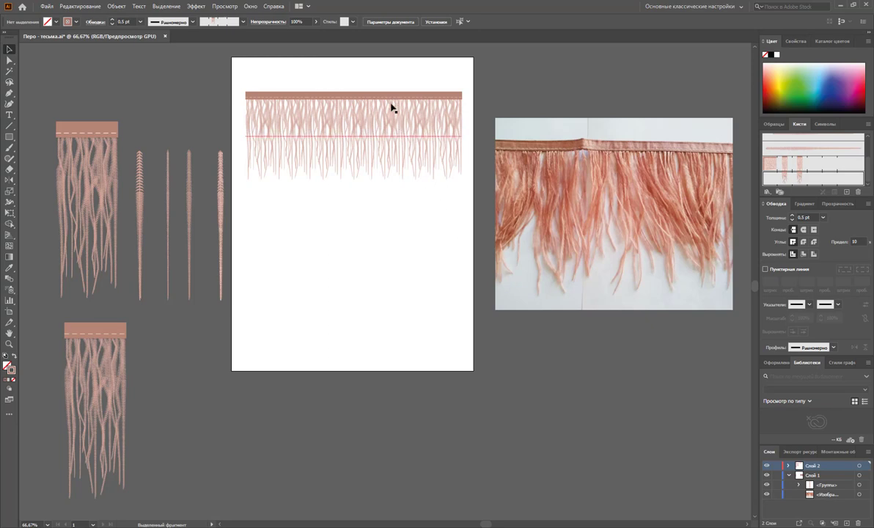
{"action": "left_click_drag", "start_coordinate": [387, 106], "coordinate": [385, 168]}
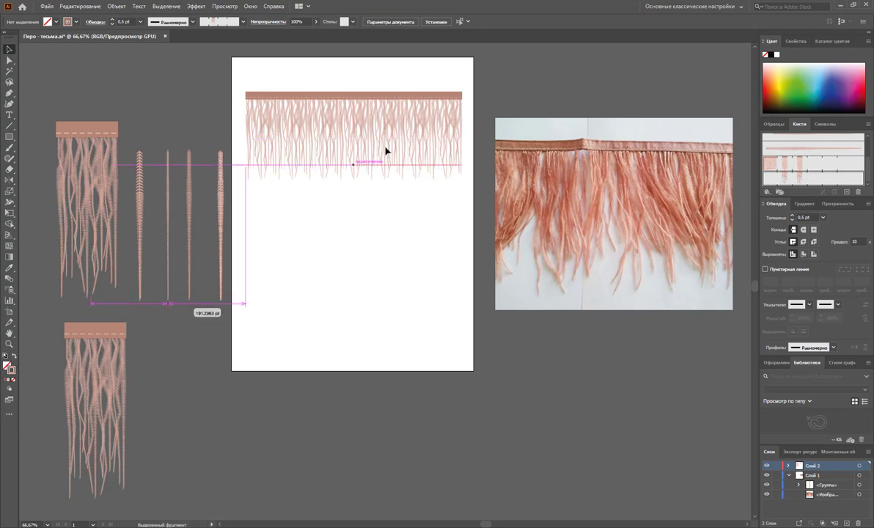
{"action": "left_click", "coordinate": [823, 218]}
{"action": "left_click", "coordinate": [836, 246]}
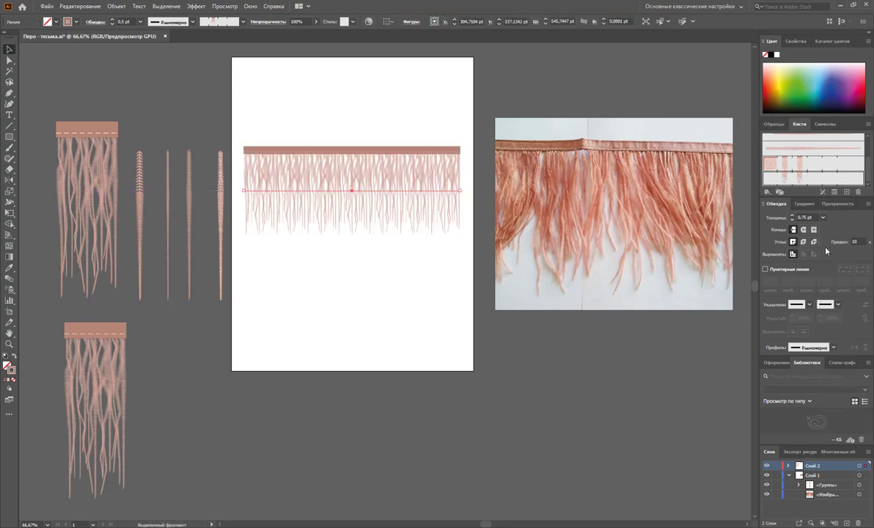
{"action": "left_click_drag", "start_coordinate": [433, 188], "coordinate": [432, 205]}
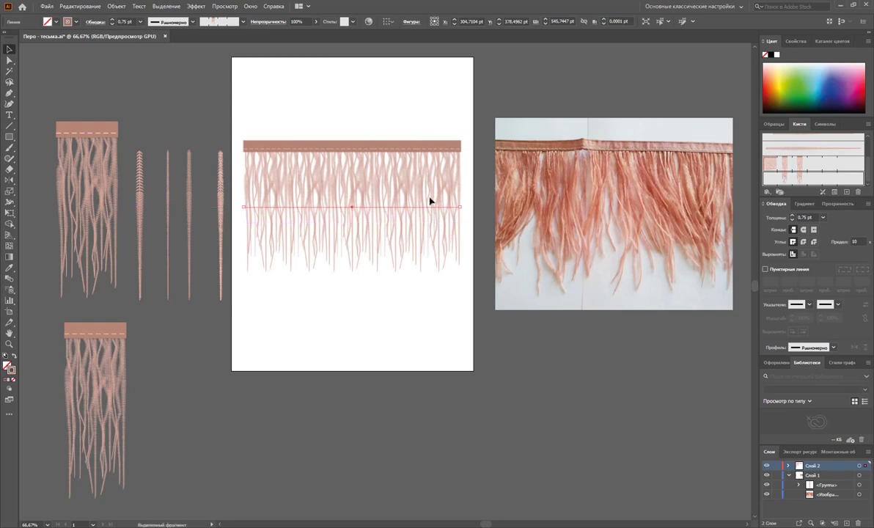
{"action": "left_click", "coordinate": [435, 315]}
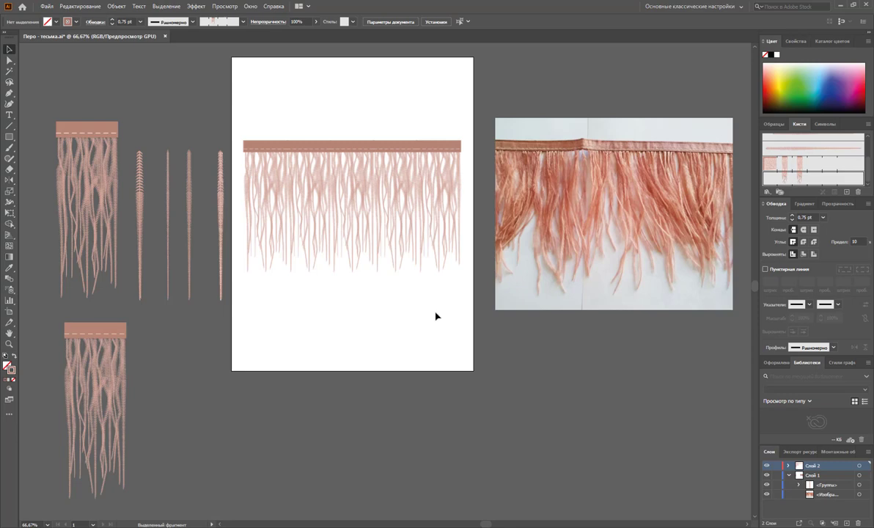
- Set the stroke weight to 1 pt and nudge the band down, undoing a trial duplicate
{"action": "left_click", "coordinate": [363, 257]}
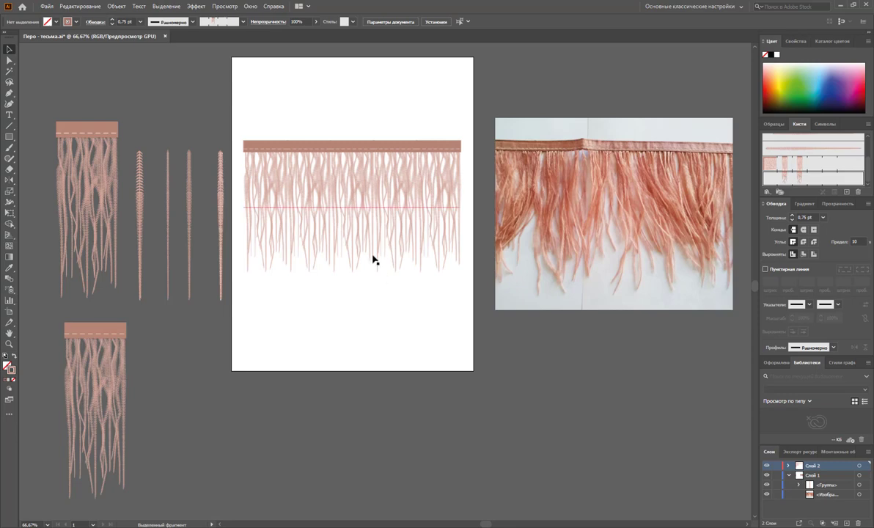
{"action": "left_click", "coordinate": [823, 217]}
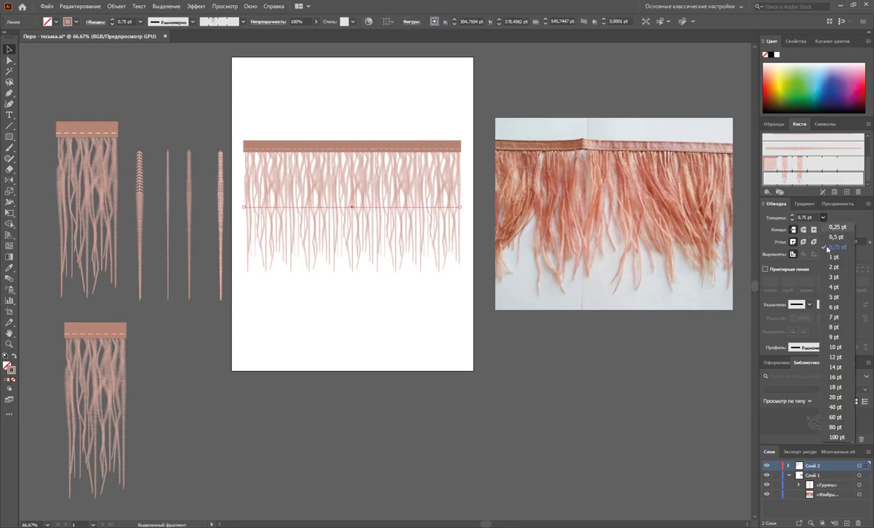
{"action": "left_click", "coordinate": [777, 237]}
{"action": "left_click_drag", "start_coordinate": [428, 125], "coordinate": [429, 146]}
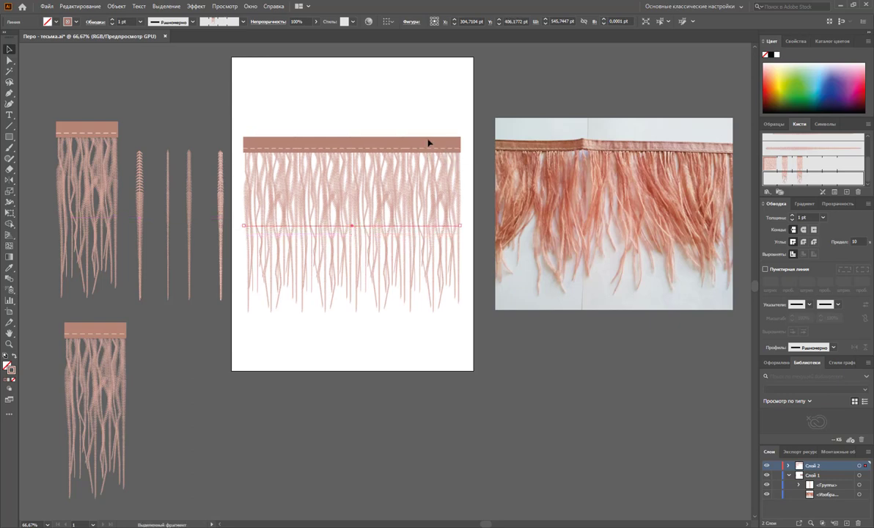
{"action": "left_click", "coordinate": [478, 188]}
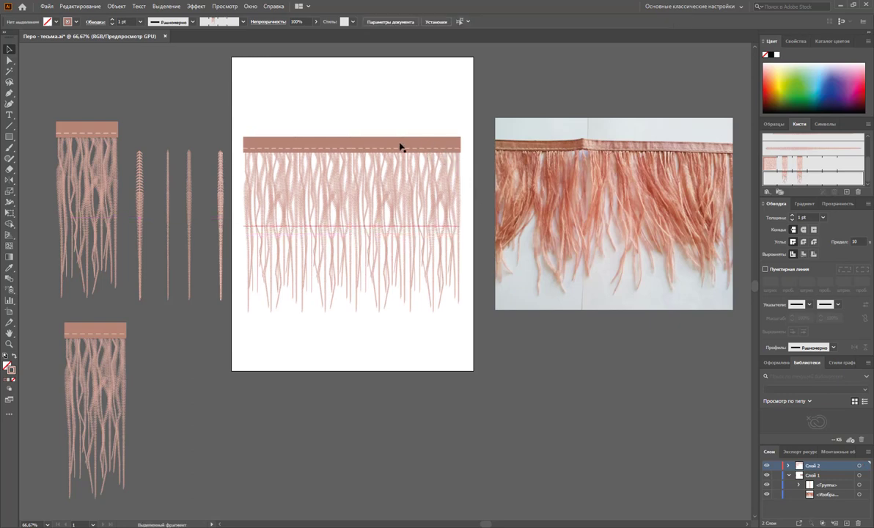
{"action": "mouse_move", "coordinate": [405, 146]}
{"action": "left_mouse_down"}
{"action": "mouse_move", "coordinate": [412, 150]}
{"action": "mouse_move", "coordinate": [367, 115]}
{"action": "left_mouse_up"}
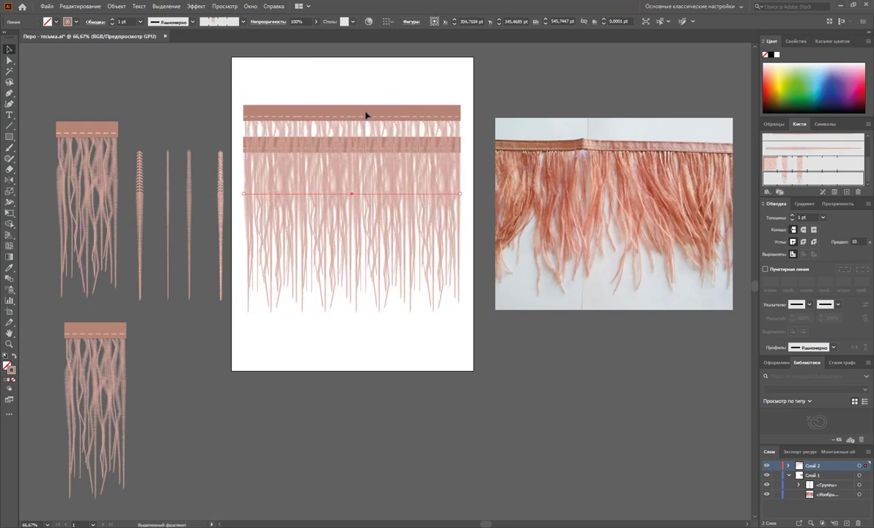
{"action": "key", "text": "ctrl+z"}
{"action": "left_click", "coordinate": [370, 104]}
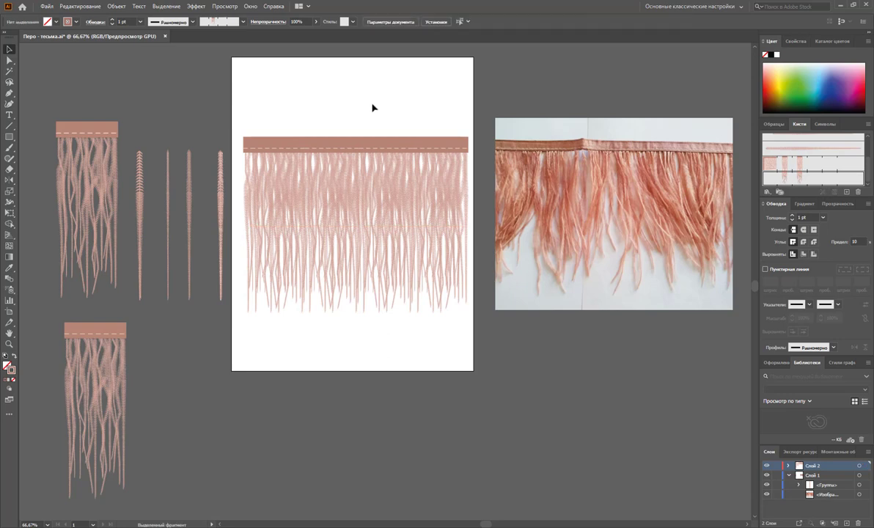
{"action": "left_click", "coordinate": [86, 218]}
{"action": "left_click", "coordinate": [181, 351]}
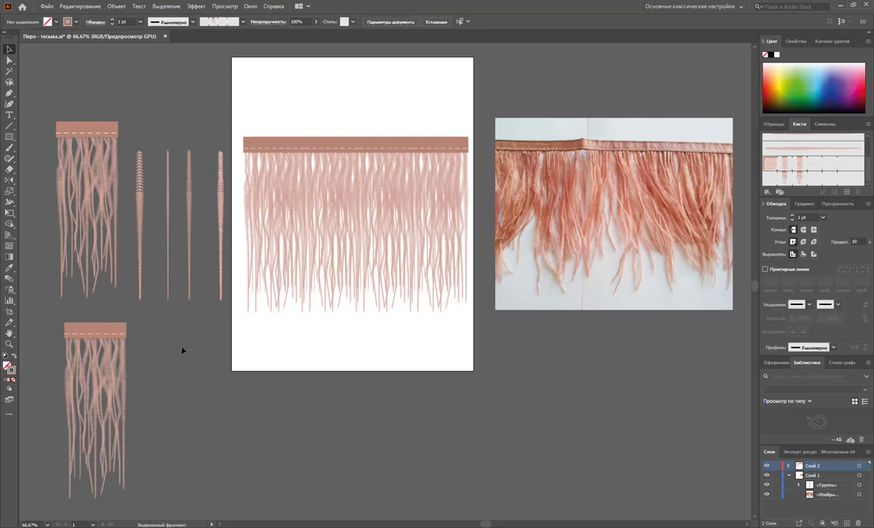
{"action": "left_click", "coordinate": [107, 394]}
{"action": "left_click", "coordinate": [182, 395]}
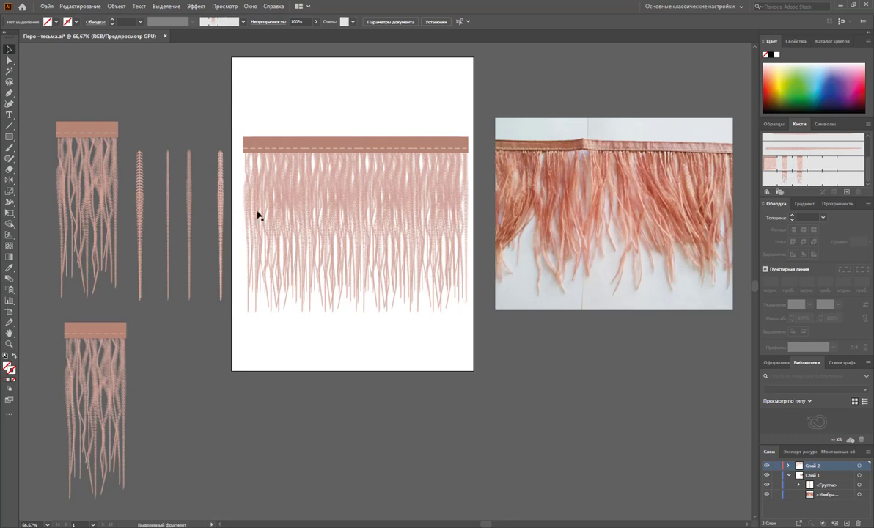
{"action": "mouse_move", "coordinate": [254, 218]}
{"action": "left_mouse_down"}
{"action": "mouse_move", "coordinate": [310, 354]}
{"action": "mouse_move", "coordinate": [348, 322]}
{"action": "left_mouse_up"}
{"action": "mouse_move", "coordinate": [367, 277]}
{"action": "left_mouse_down"}
{"action": "mouse_move", "coordinate": [406, 210]}
{"action": "mouse_move", "coordinate": [389, 313]}
{"action": "left_mouse_up"}
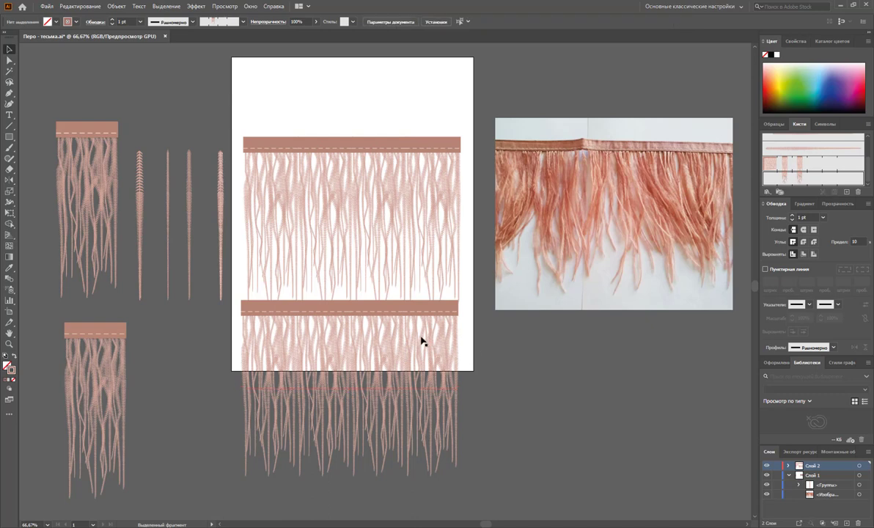
{"action": "key", "text": "Delete"}
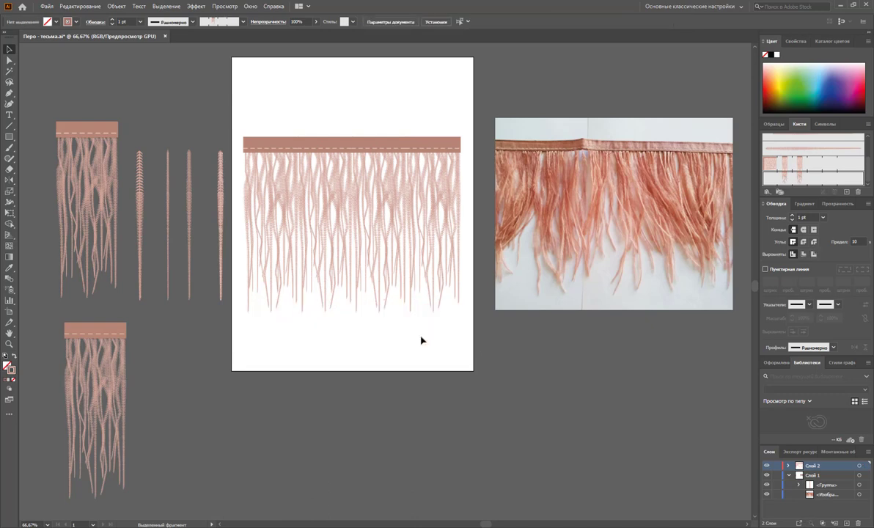